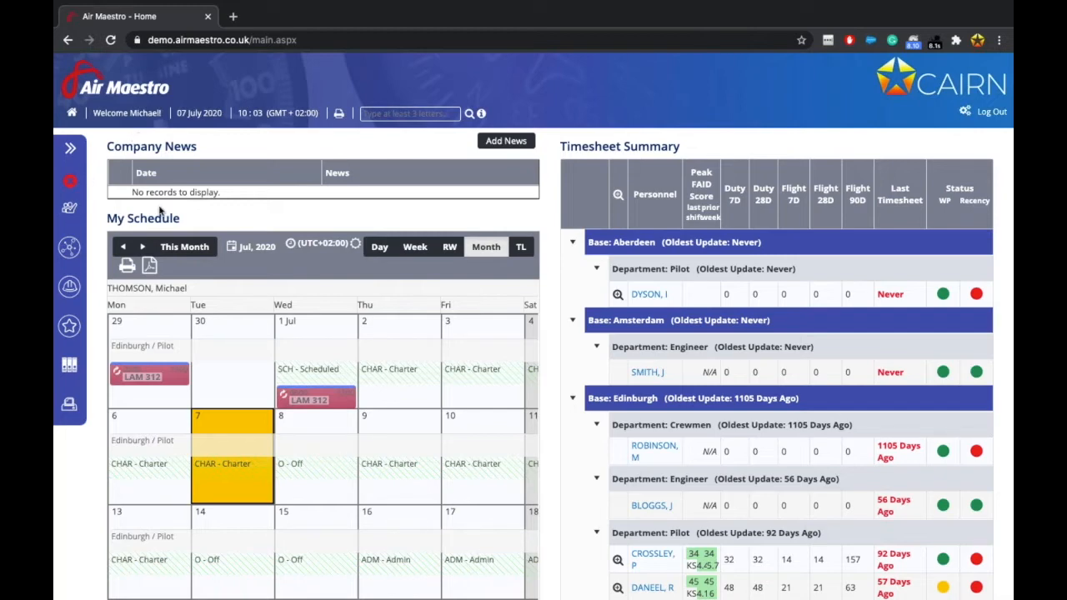
Filter My Profile's Access Levels by 'global' to reveal Global Reporting with Modify All access.
left_click(70, 209)
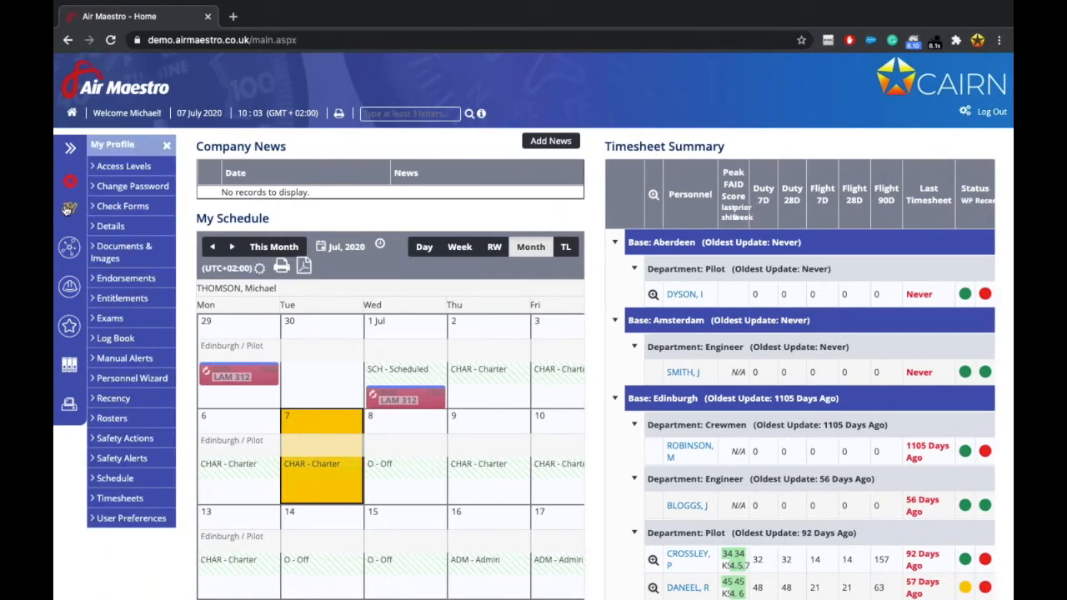
left_click(131, 168)
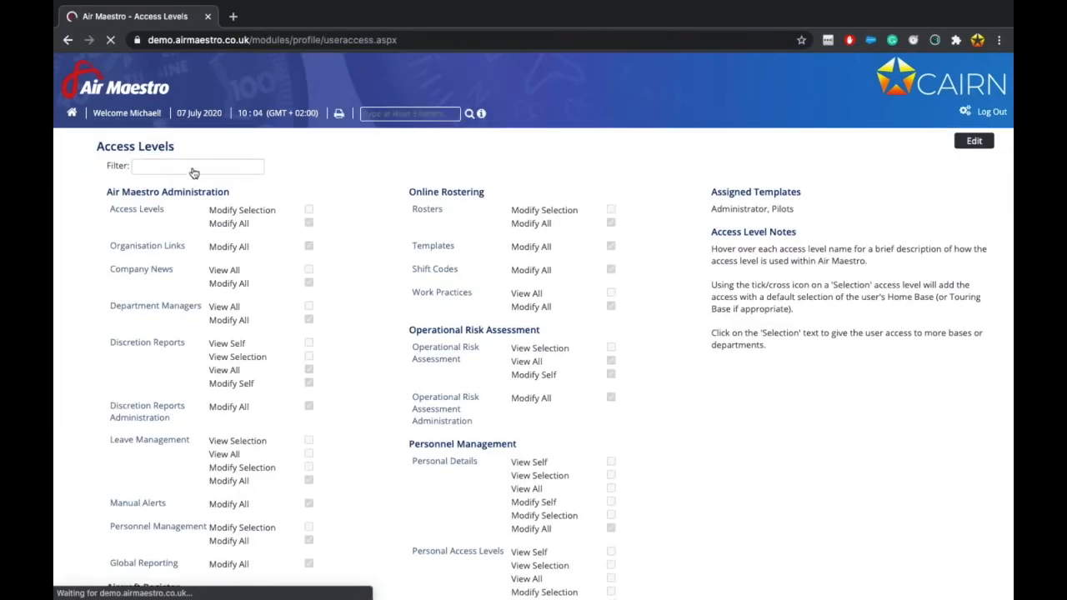
left_click(246, 163)
type("global")
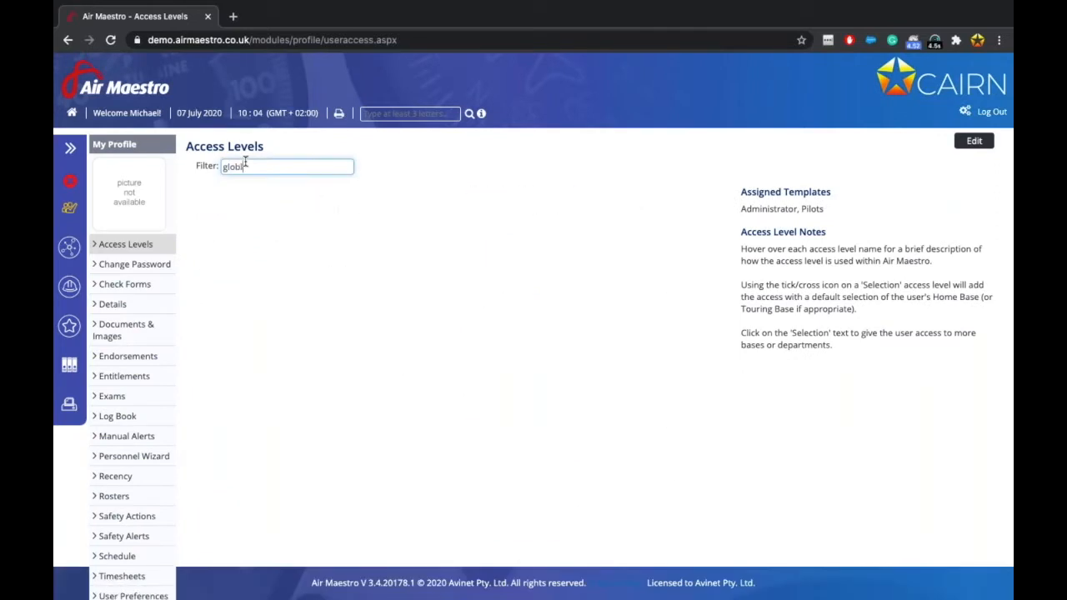
left_click(306, 285)
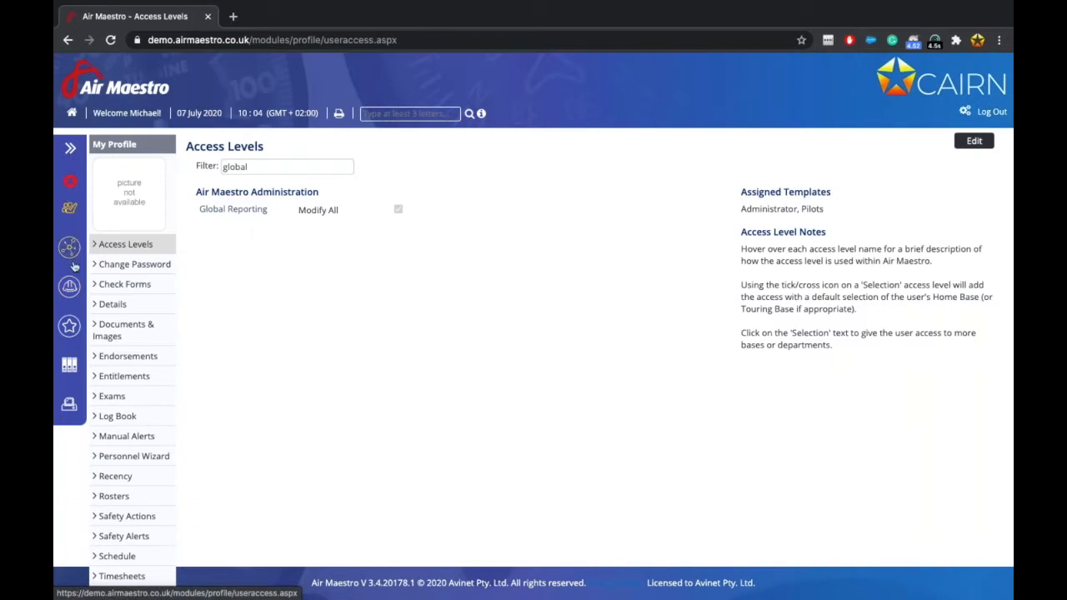
Open Global Reporting and star CA Review in Available Reports so it joins the favourites.
left_click(69, 407)
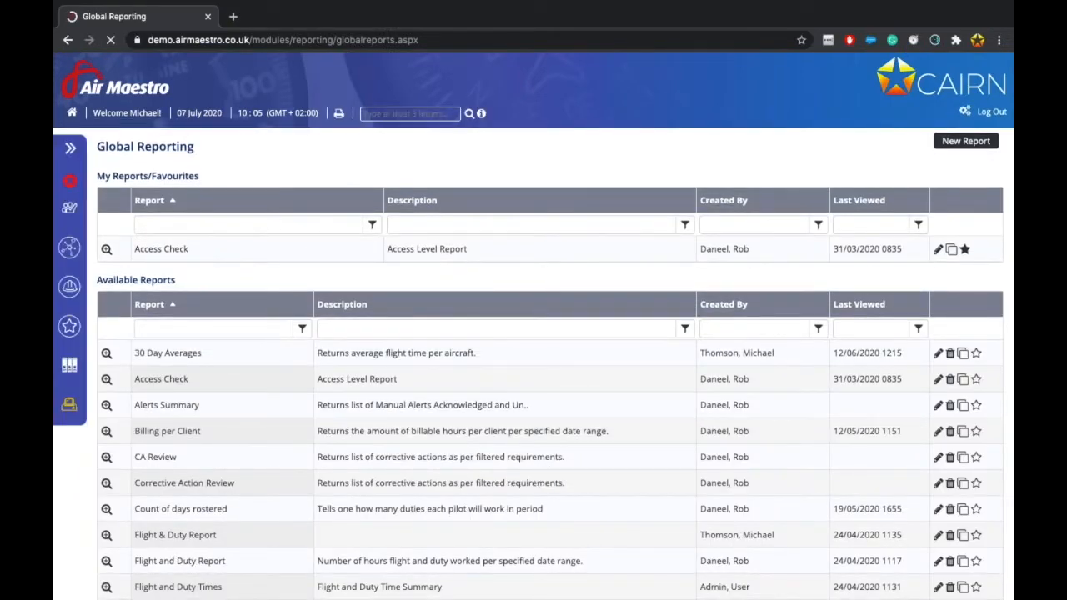
scroll(491, 317, "down", 1)
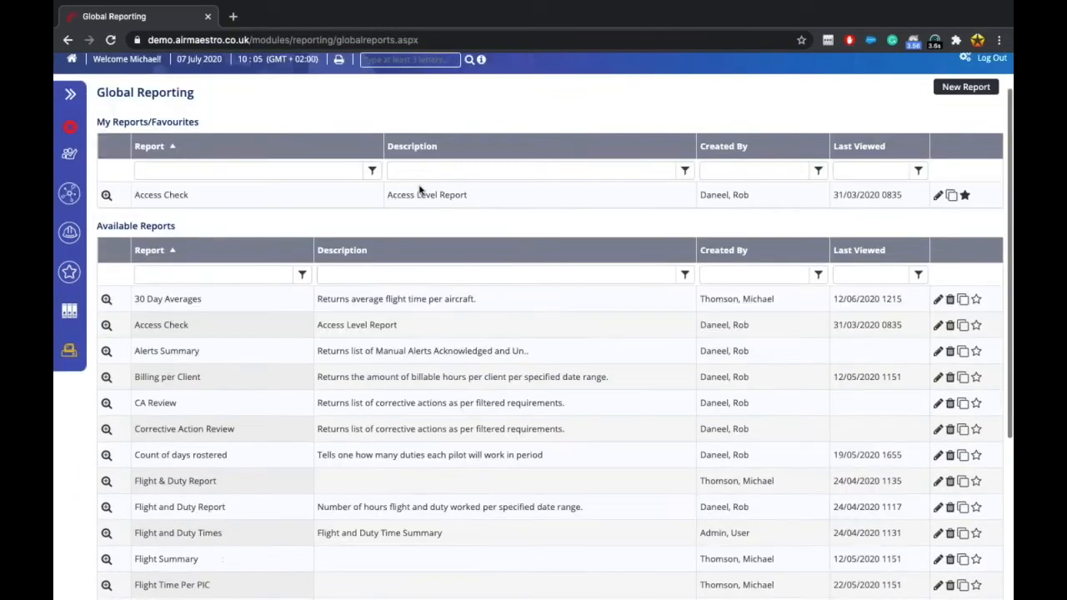
scroll(375, 450, "down", 1)
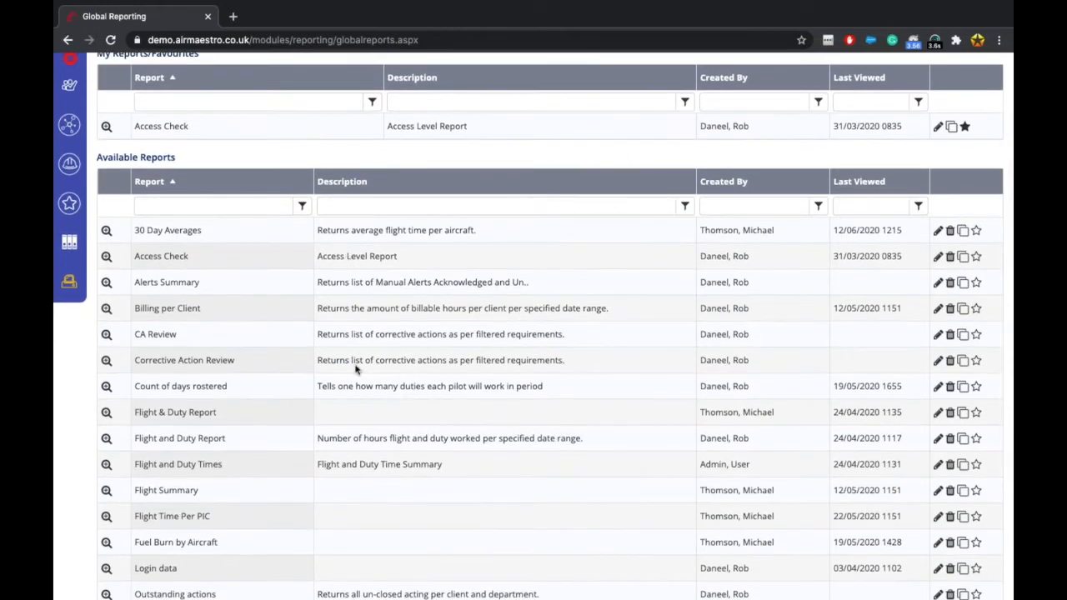
scroll(357, 370, "up", 2)
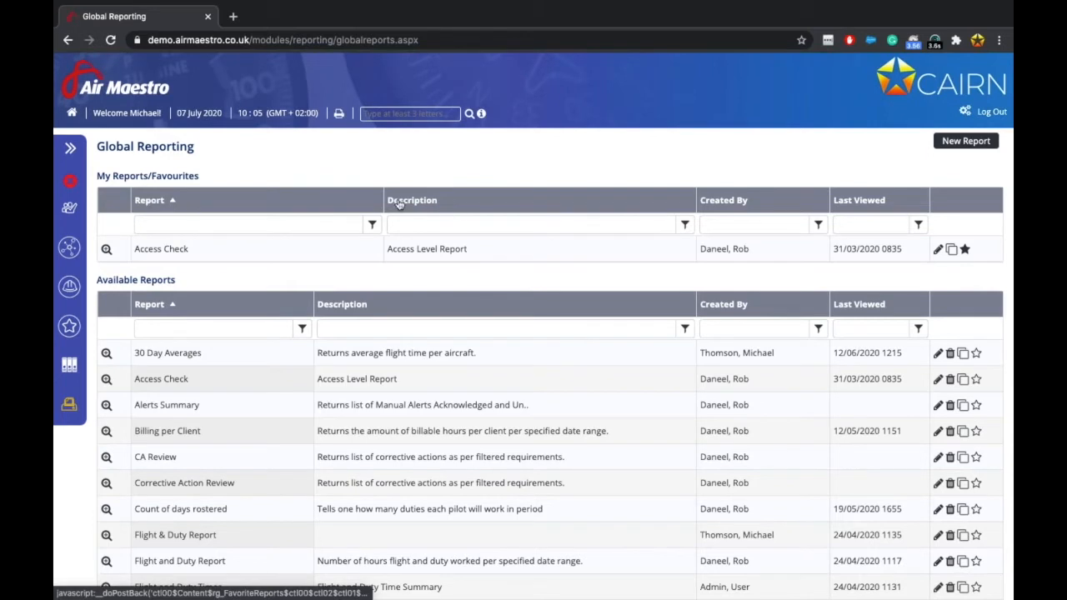
scroll(425, 418, "down", 1)
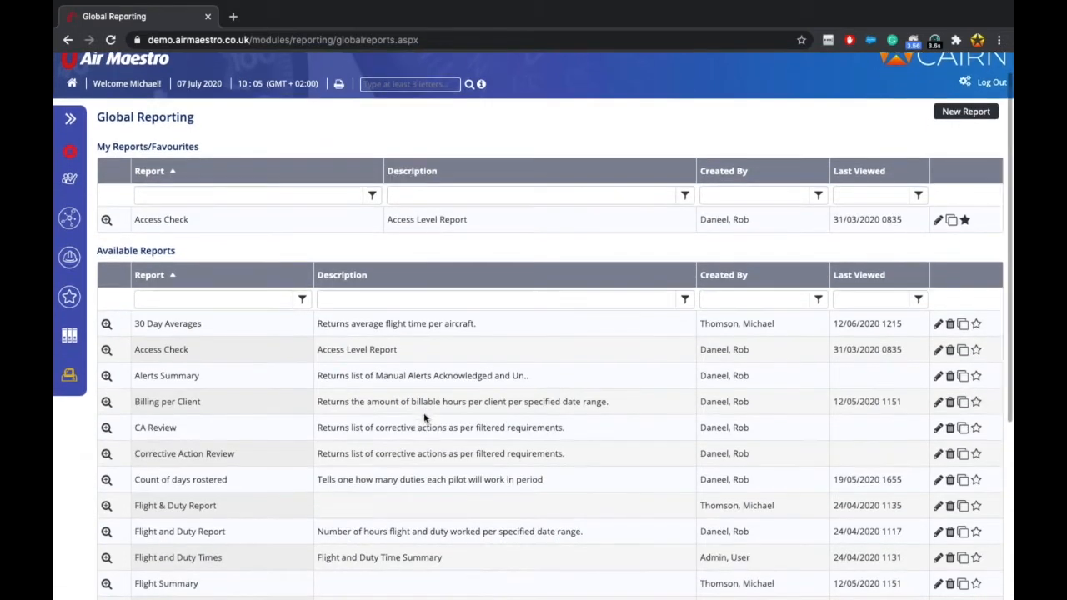
scroll(425, 417, "up", 1)
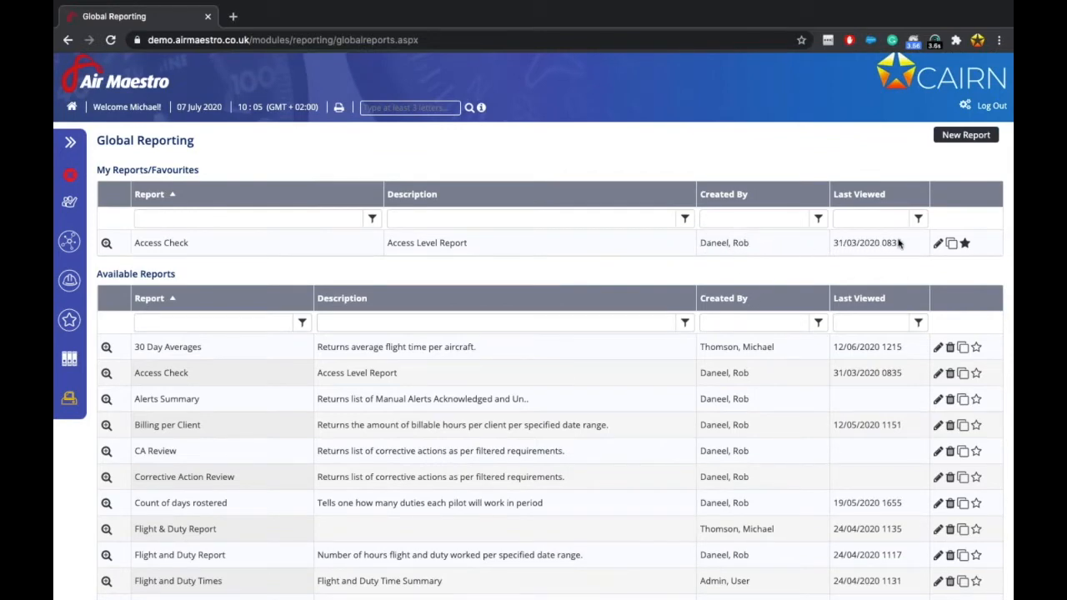
scroll(886, 296, "down", 2)
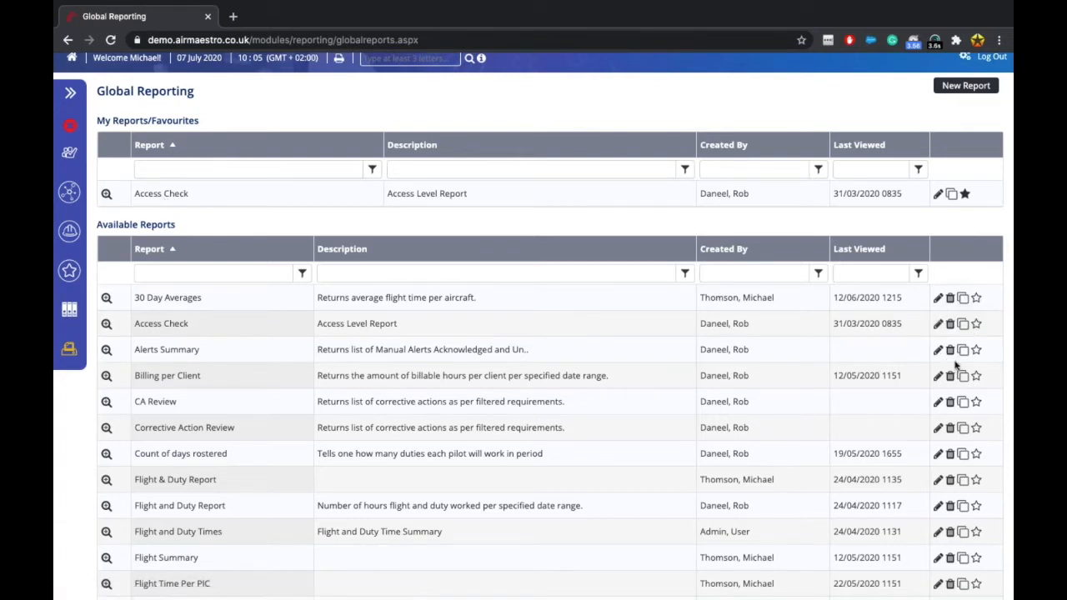
scroll(987, 374, "down", 1)
scroll(974, 385, "down", 2)
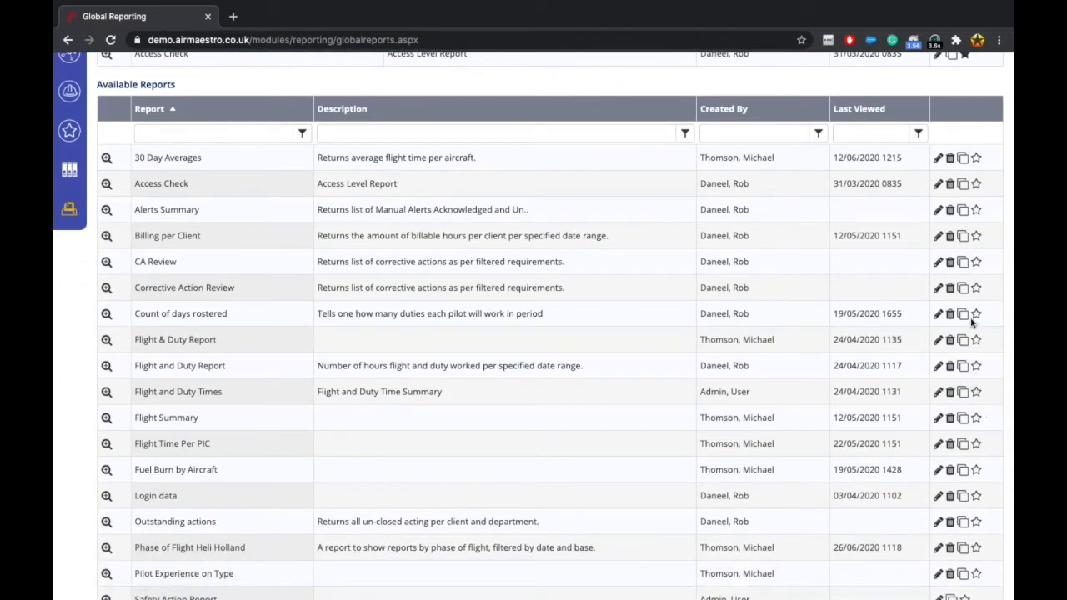
left_click(977, 263)
scroll(665, 217, "up", 4)
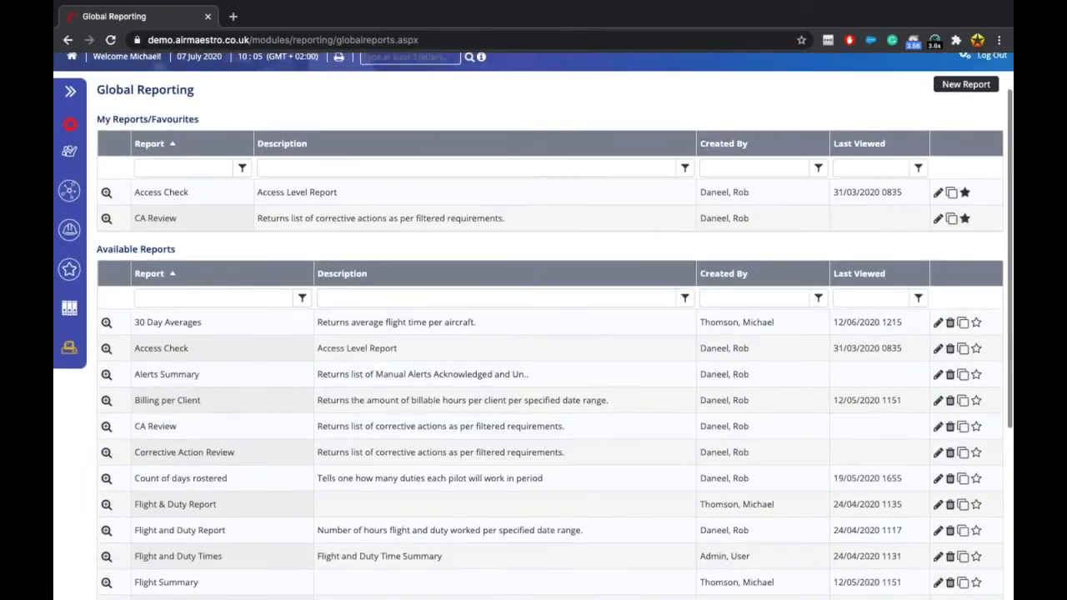
scroll(551, 334, "down", 1)
scroll(550, 333, "up", 1)
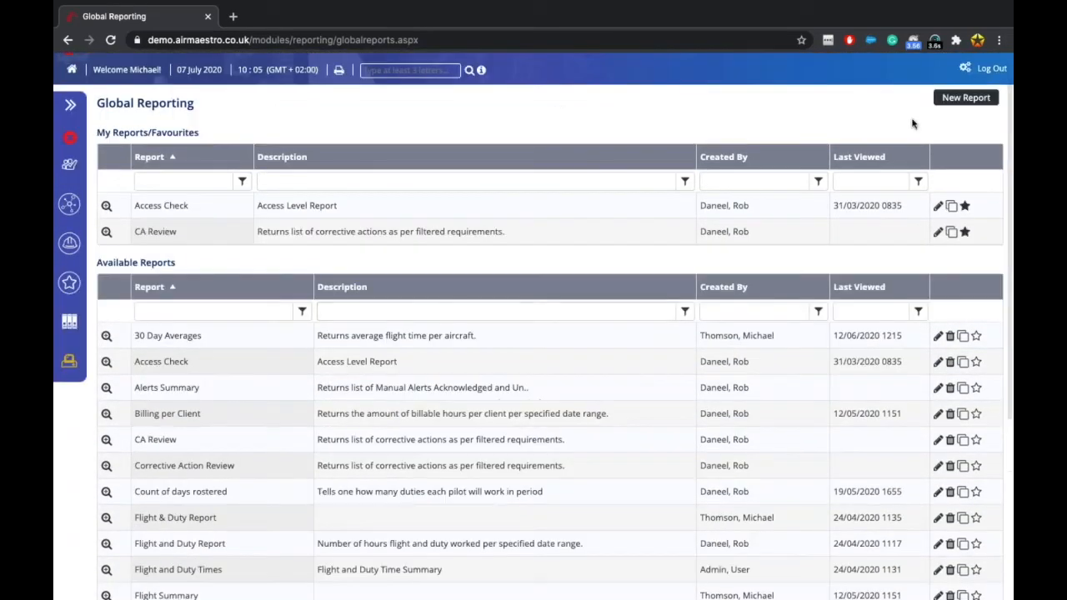
Start a new report with Flight Records as the Report Module and review its areas.
left_click(948, 98)
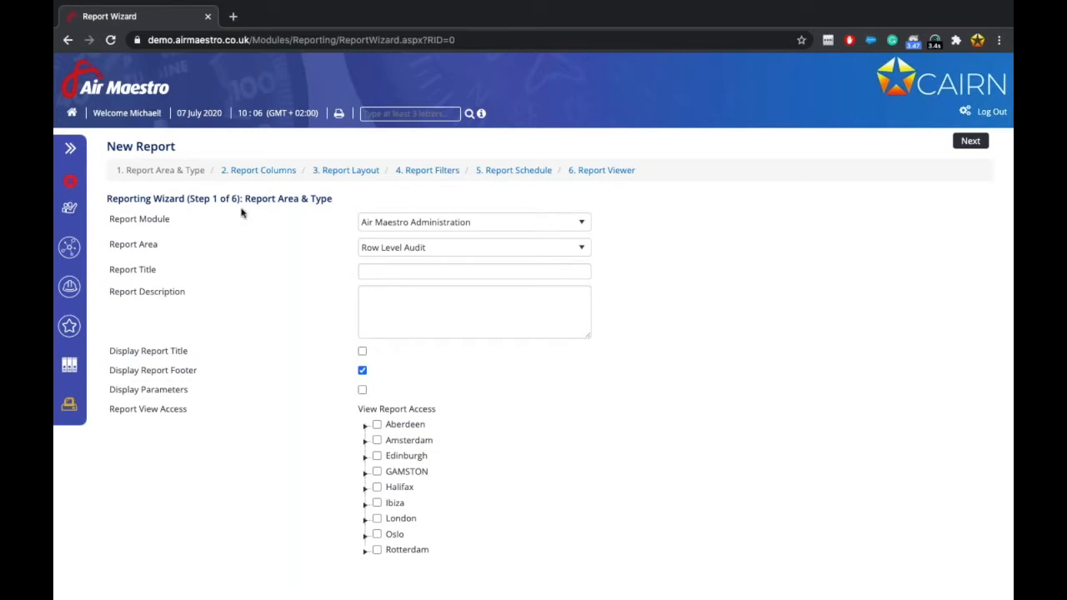
left_click(523, 222)
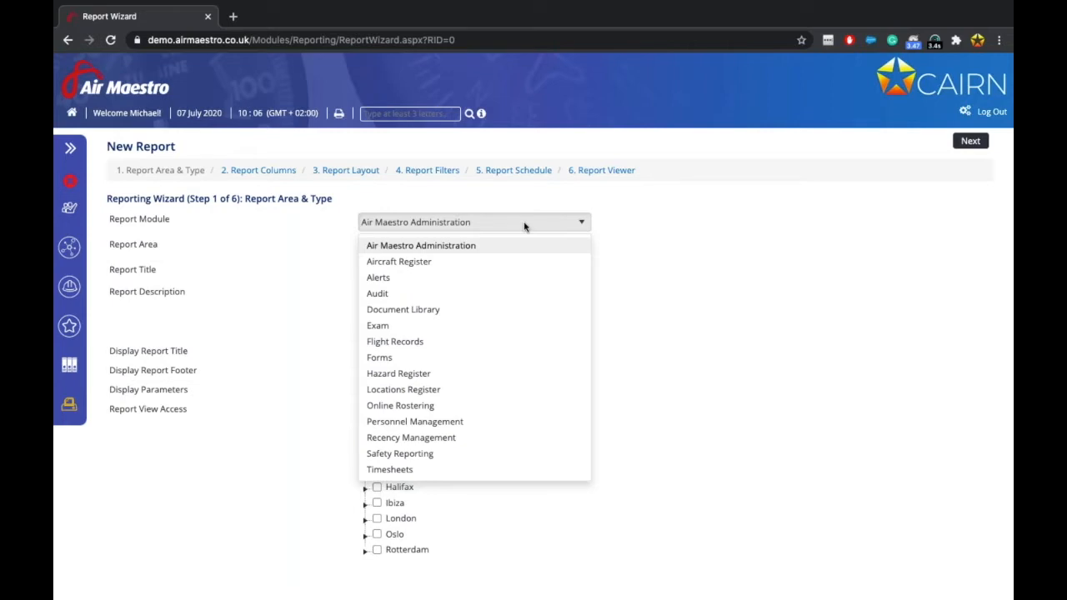
left_click(411, 342)
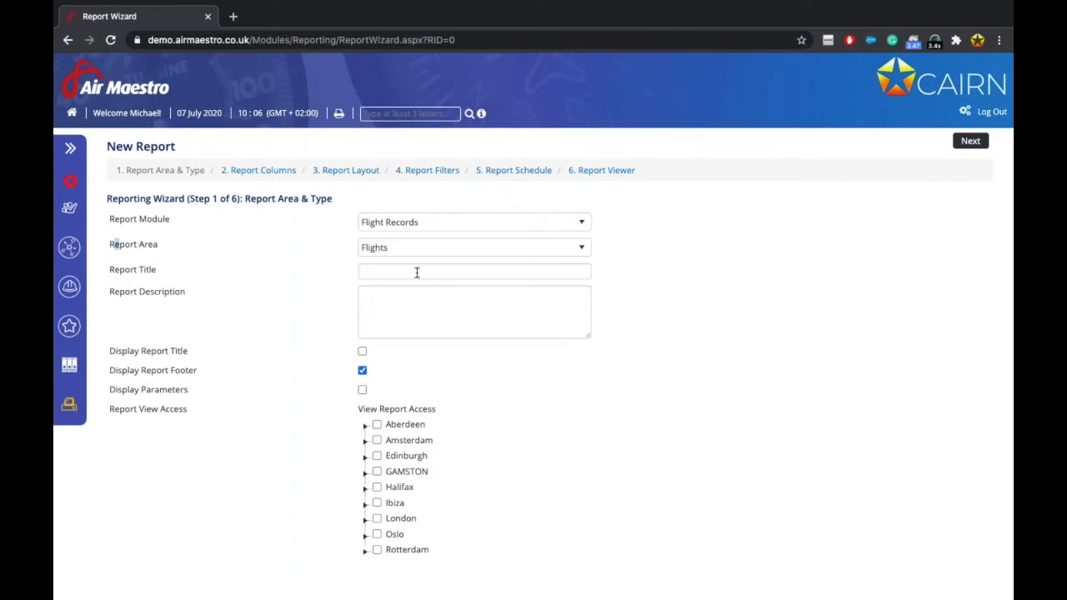
left_click(453, 247)
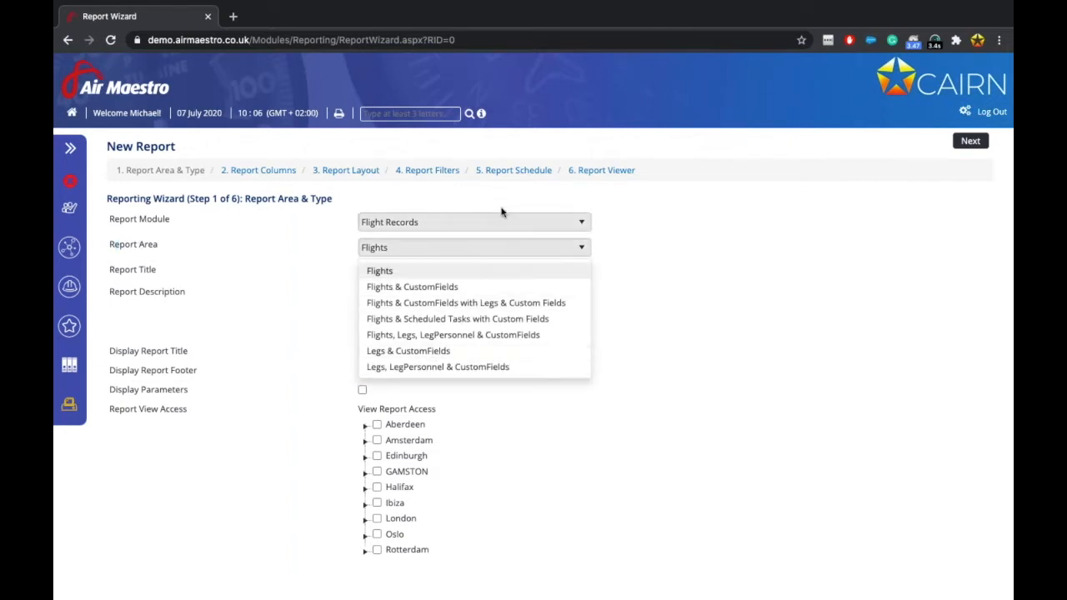
Check the Safety Reporting module's report areas, then switch the module back to Flight Records.
left_click(455, 223)
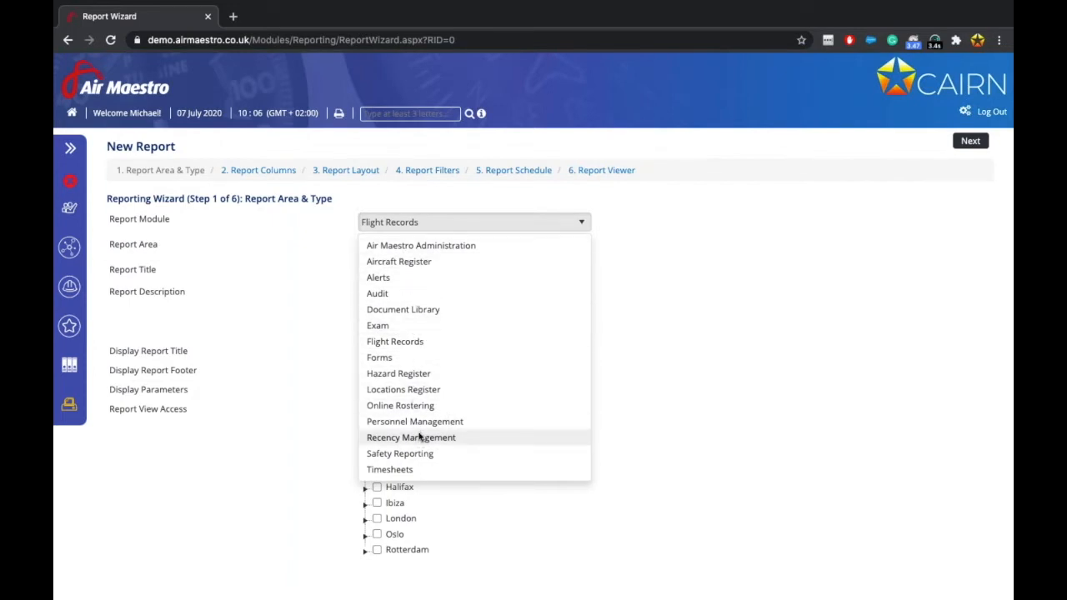
left_click(411, 455)
left_click(414, 246)
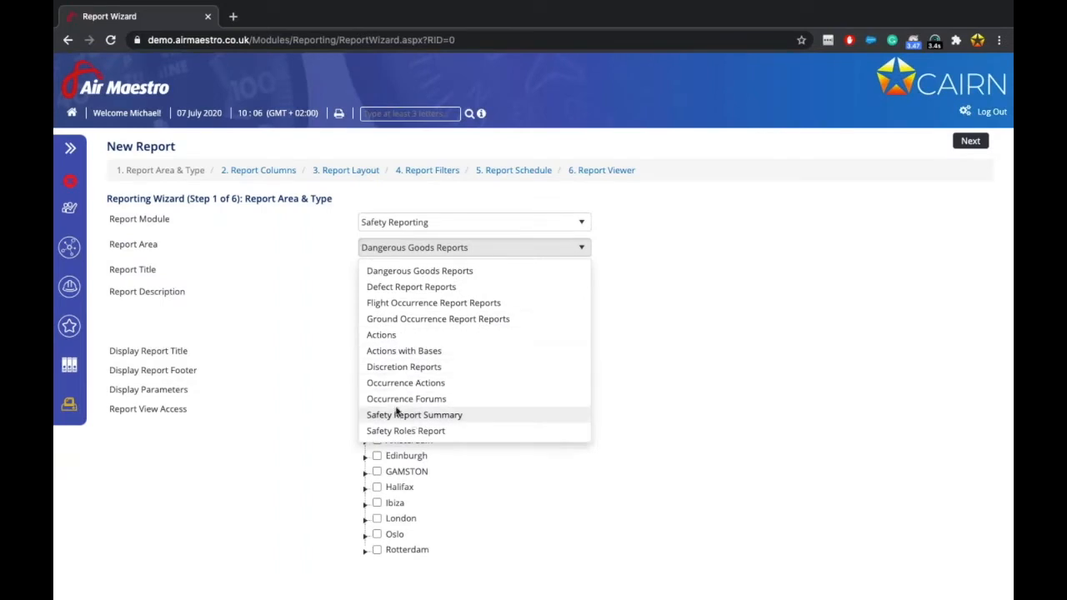
left_click(267, 267)
left_click(424, 223)
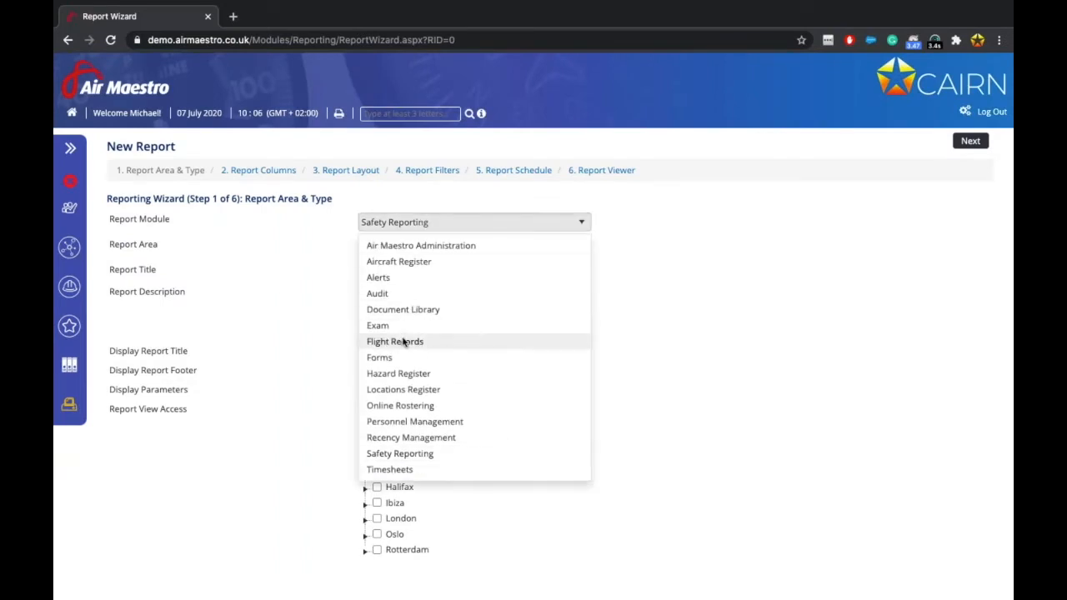
left_click(427, 342)
Pick Flights & CustomFields as the new report's Report Area.
left_click(429, 247)
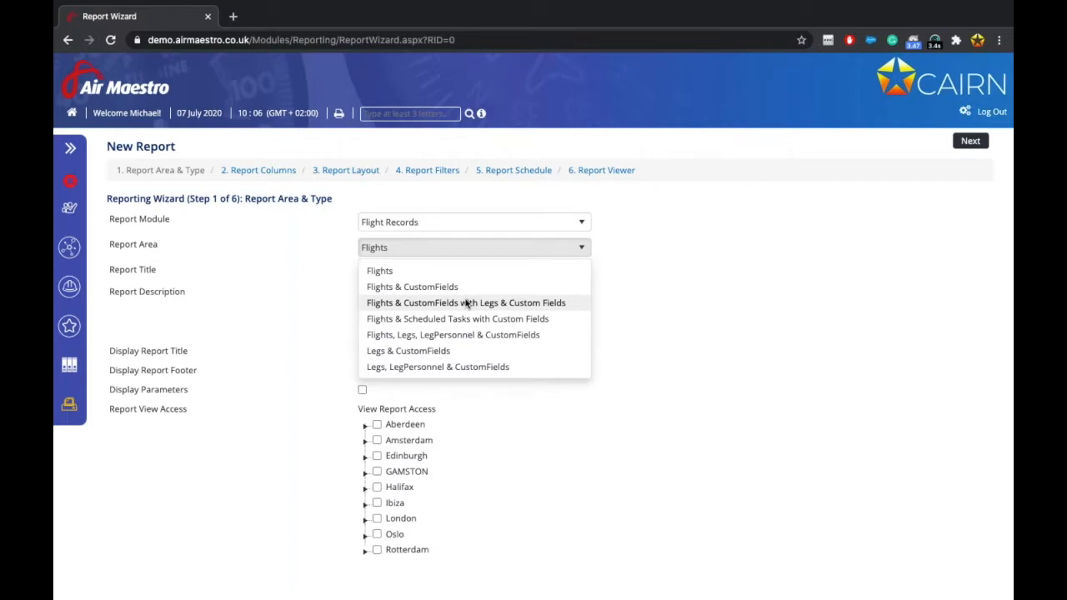
left_click(386, 288)
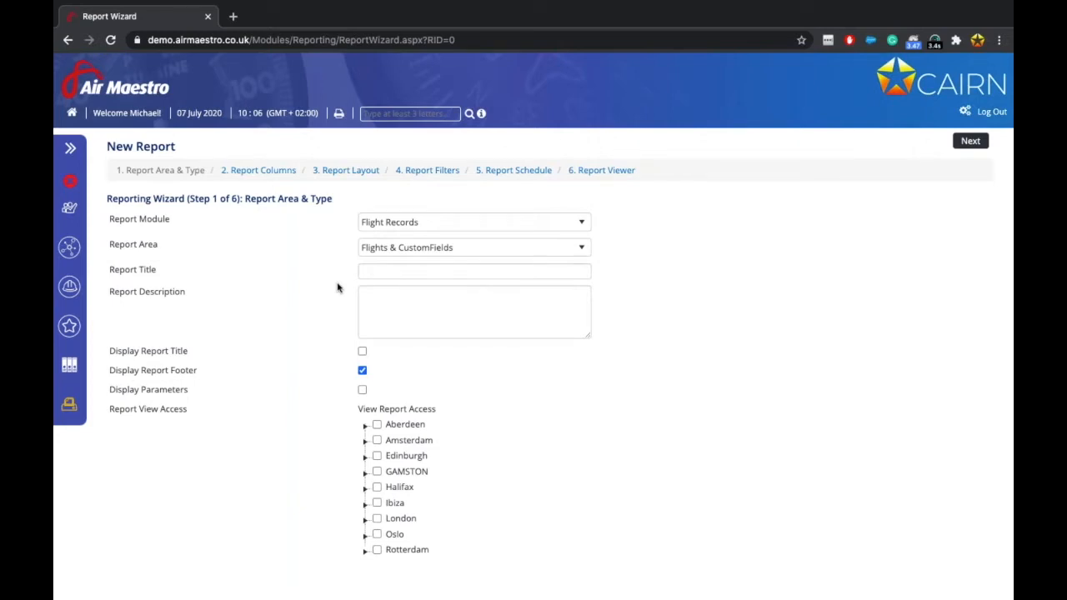
Enter the report title 'Flight & Block Time / Client', correcting the typos.
left_click(418, 269)
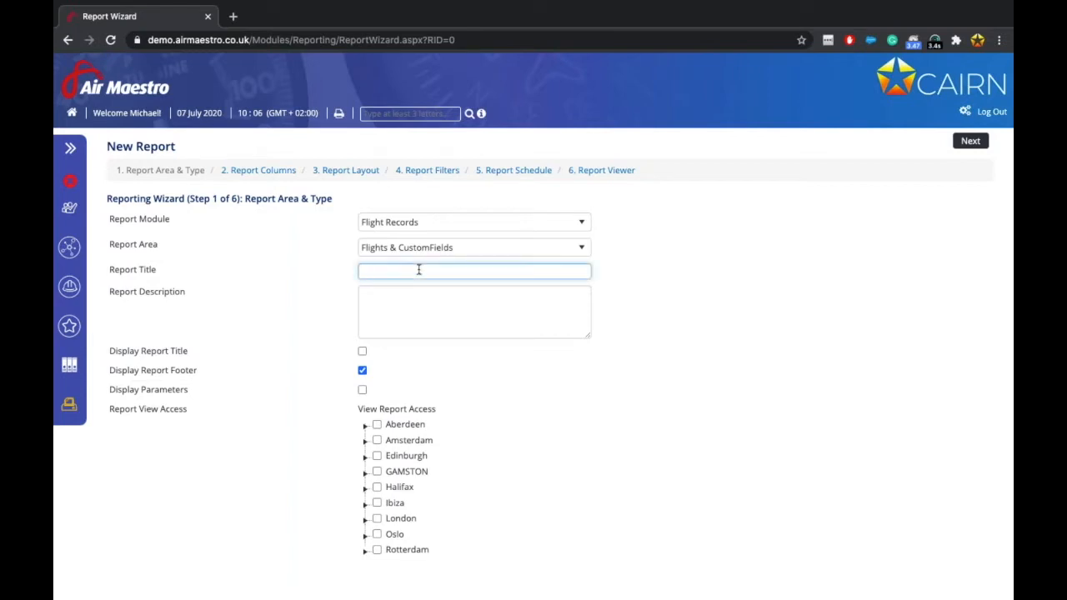
type("Flight & Block D")
type("me / Cluent")
key("BackSpace")
key("BackSpace")
key("BackSpace")
key("BackSpace")
type("ient")
Describe the report as flight and block time grouped by client and task type, filtered by date and client.
left_click(423, 311)
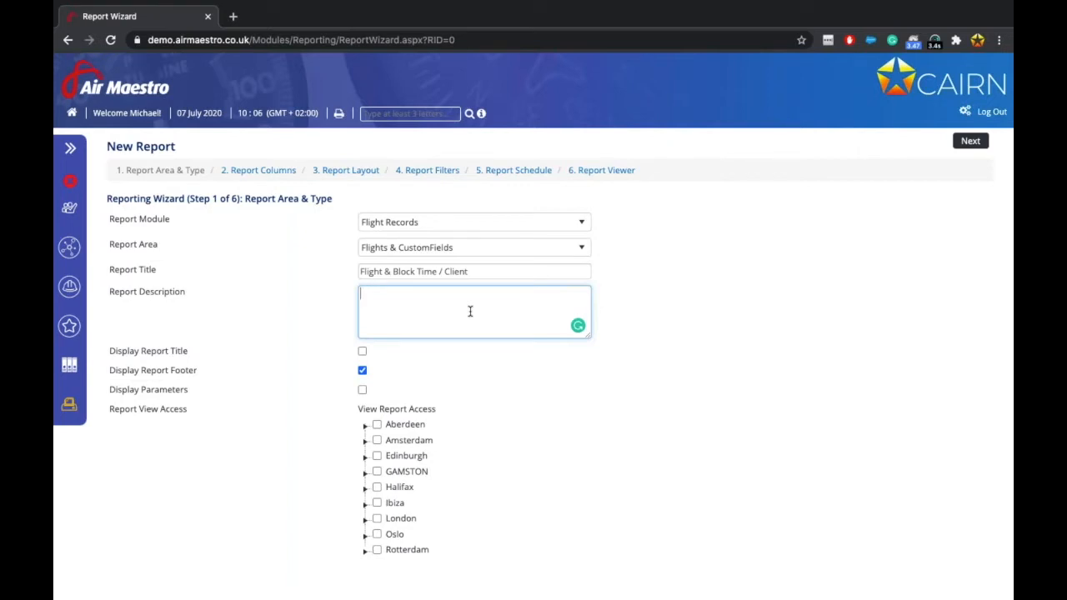
type("A report to")
type(" show flight an")
type("d block time")
type(" per")
key("BackSpace")
key("BackSpace")
key("BackSpace")
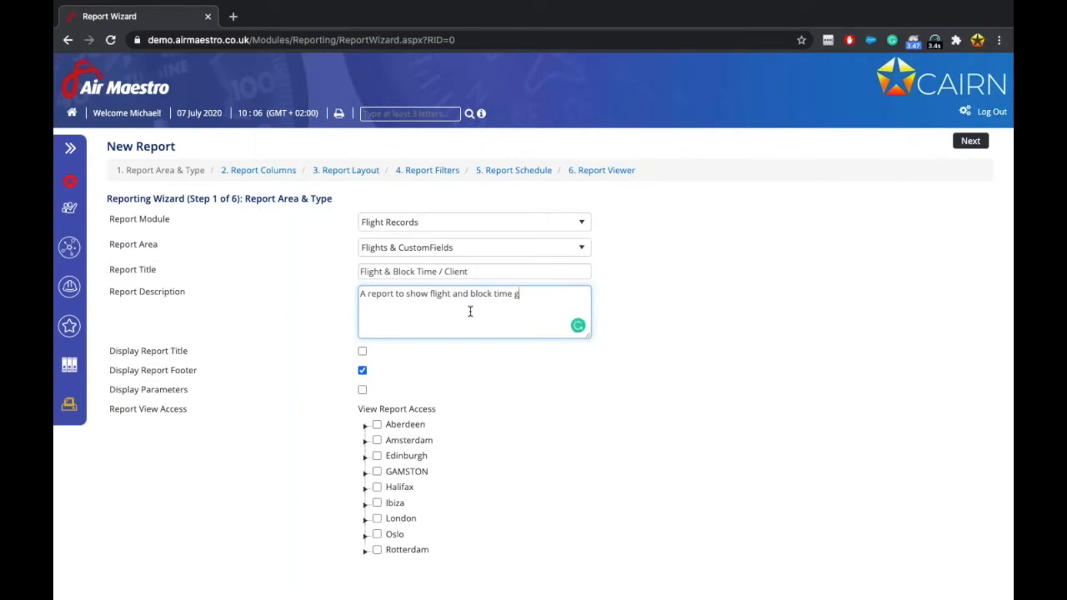
type("grouped by client and task typ")
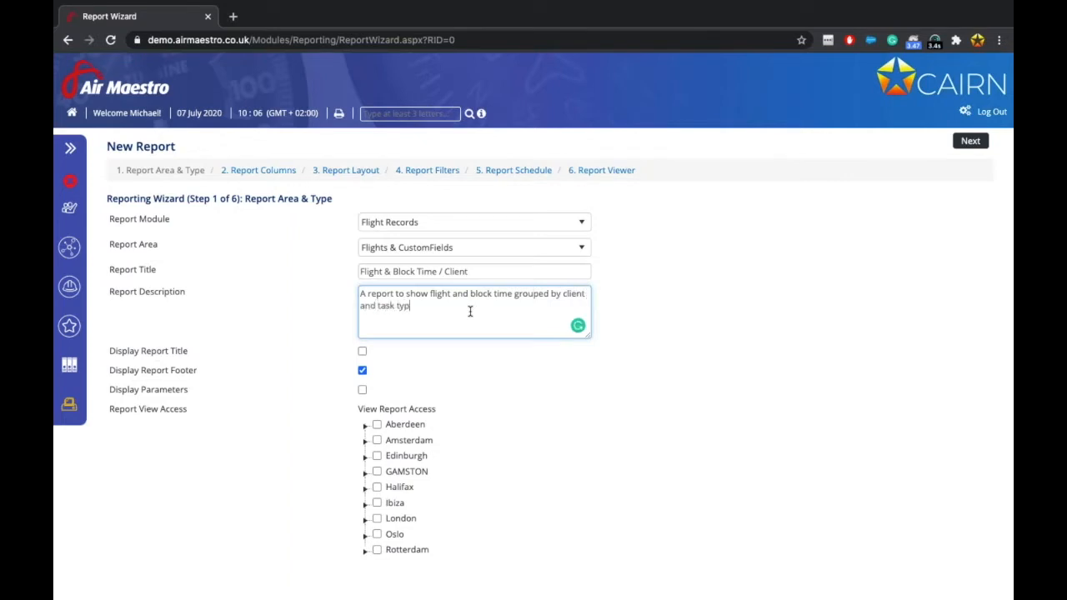
type("e. Filtered by date and client.")
left_click(682, 437)
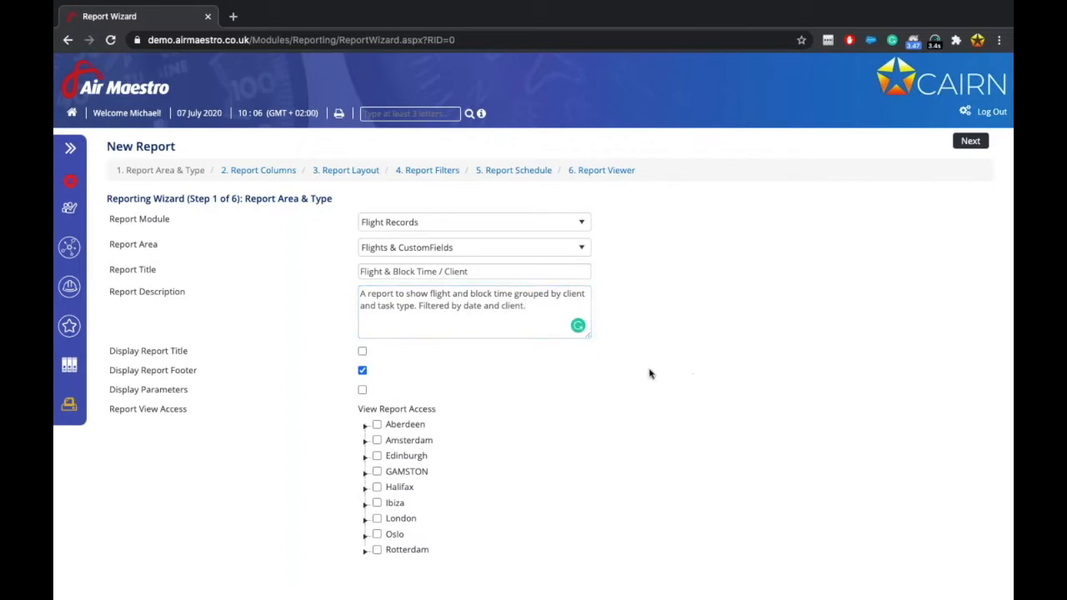
left_click(569, 291)
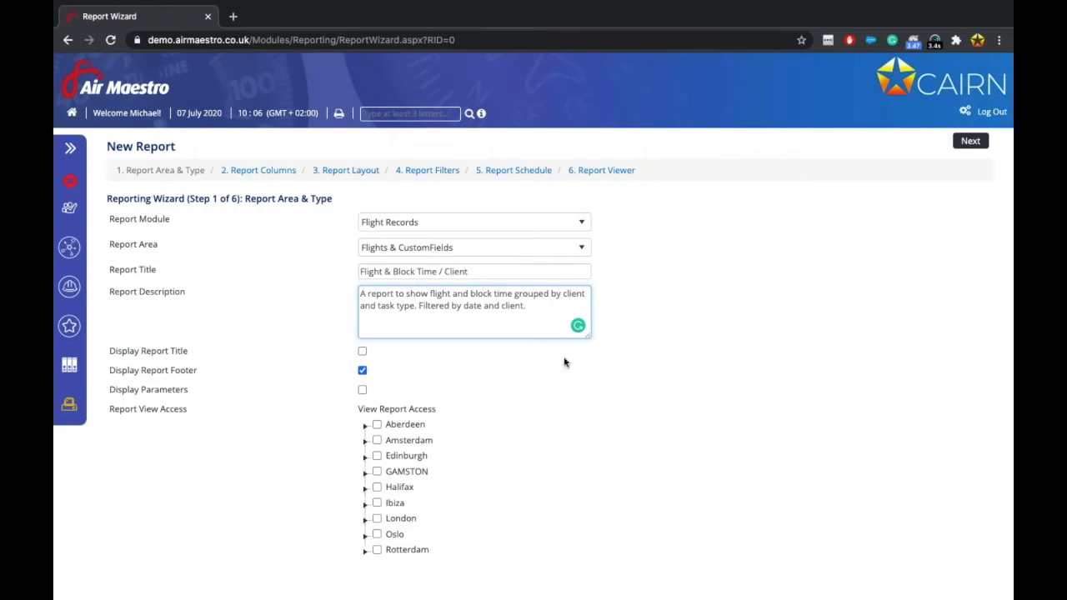
Duplicate the Report Wizard tab and load the Flight Records register in the copy.
left_click(233, 16)
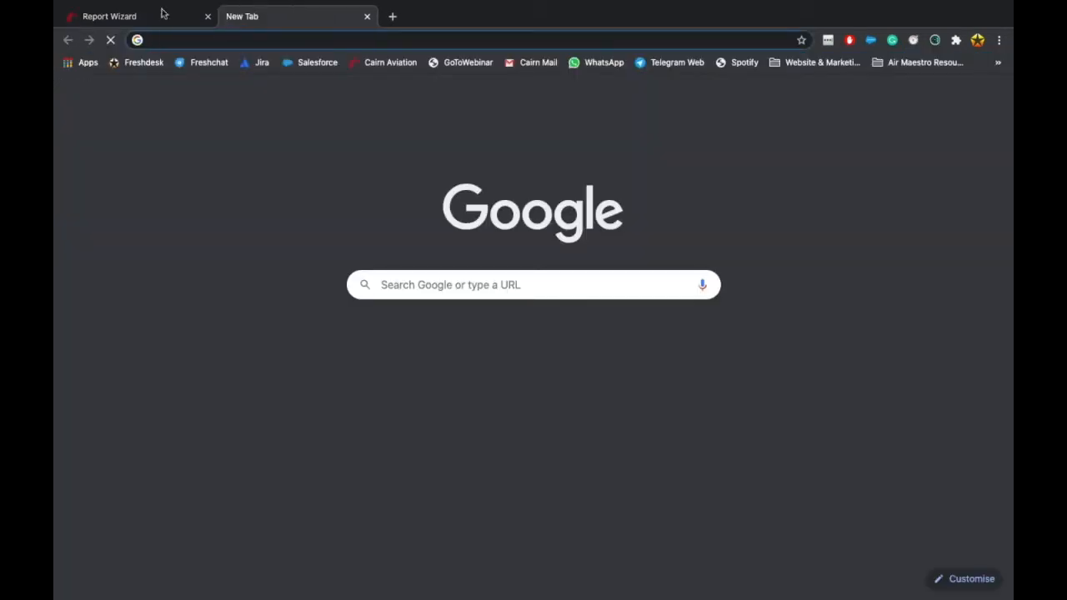
left_click(367, 15)
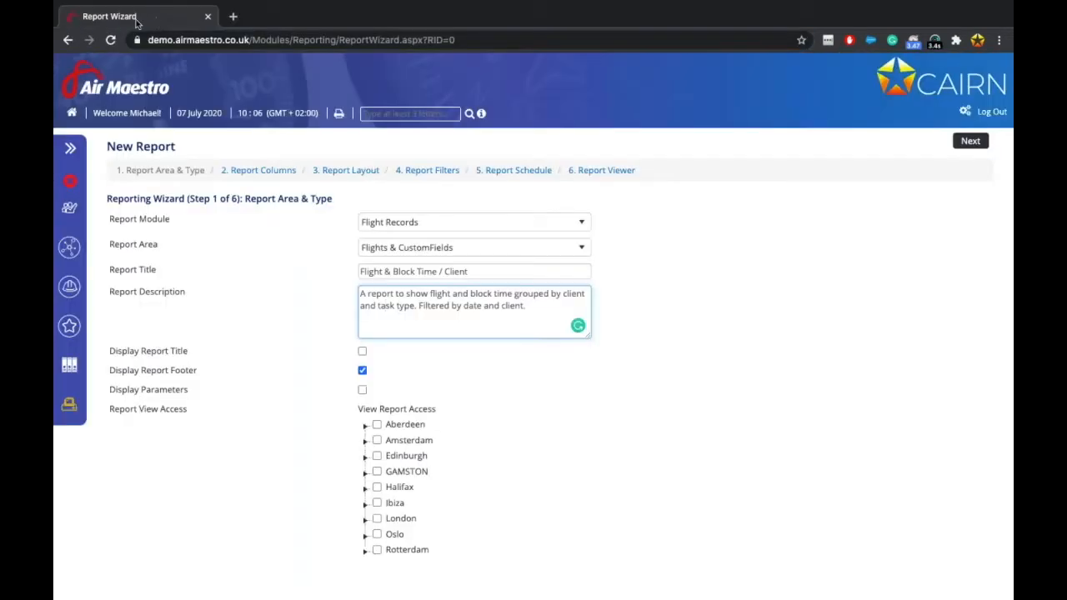
right_click(138, 20)
left_click(167, 71)
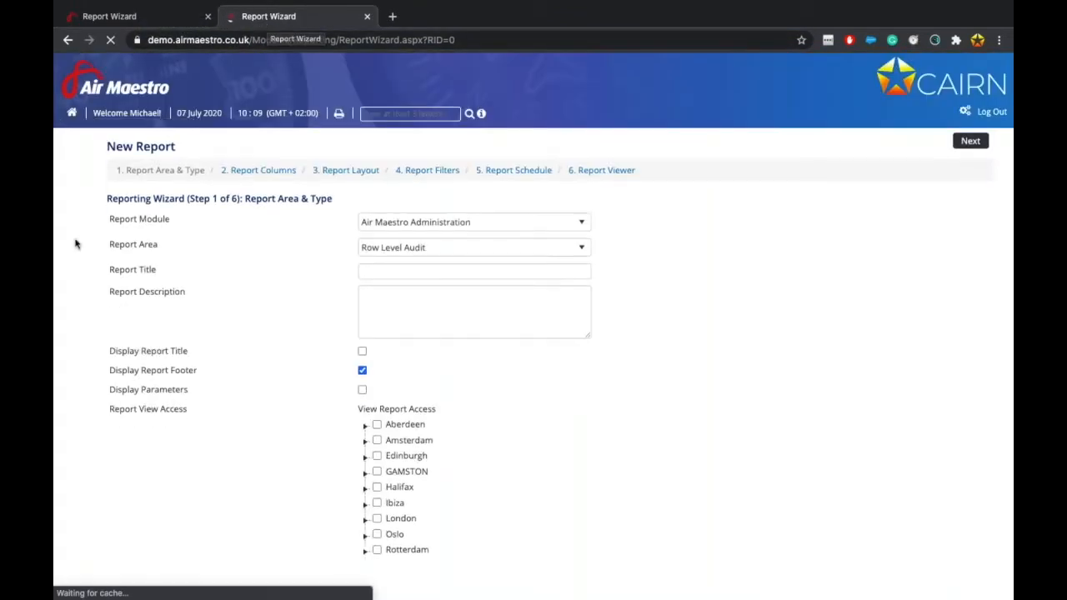
mouse_move(104, 381)
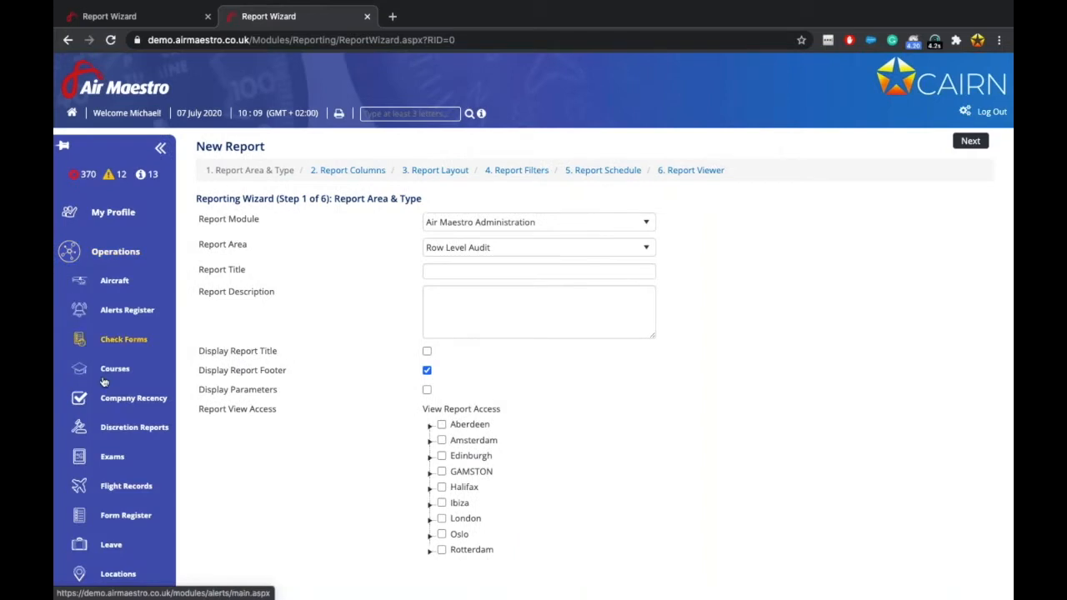
left_click(126, 486)
Return to the wizard tab and select the report title text.
key("ctrl+shift+Tab")
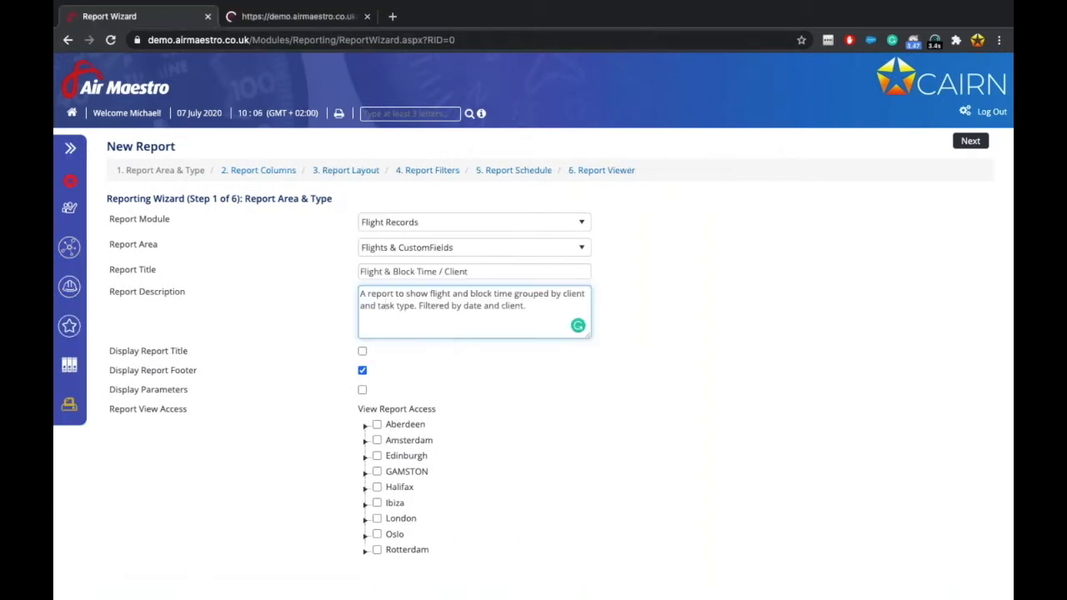
scroll(250, 370, "down", 1)
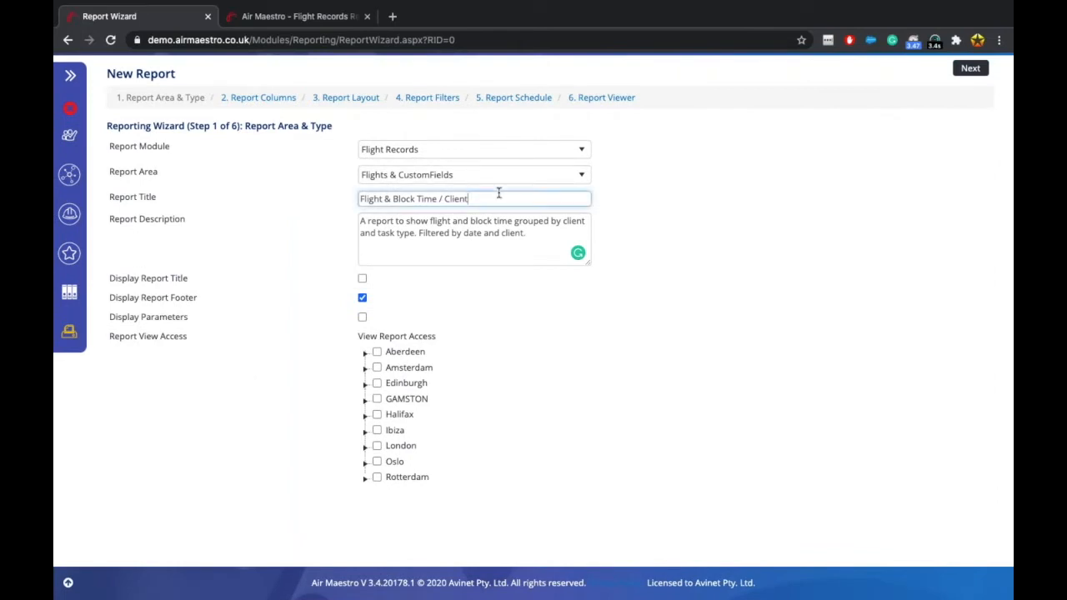
left_click_drag(498, 198, 388, 187)
Grant the Edinburgh > Admin member view access to the report and advance to step 2.
left_click(148, 281)
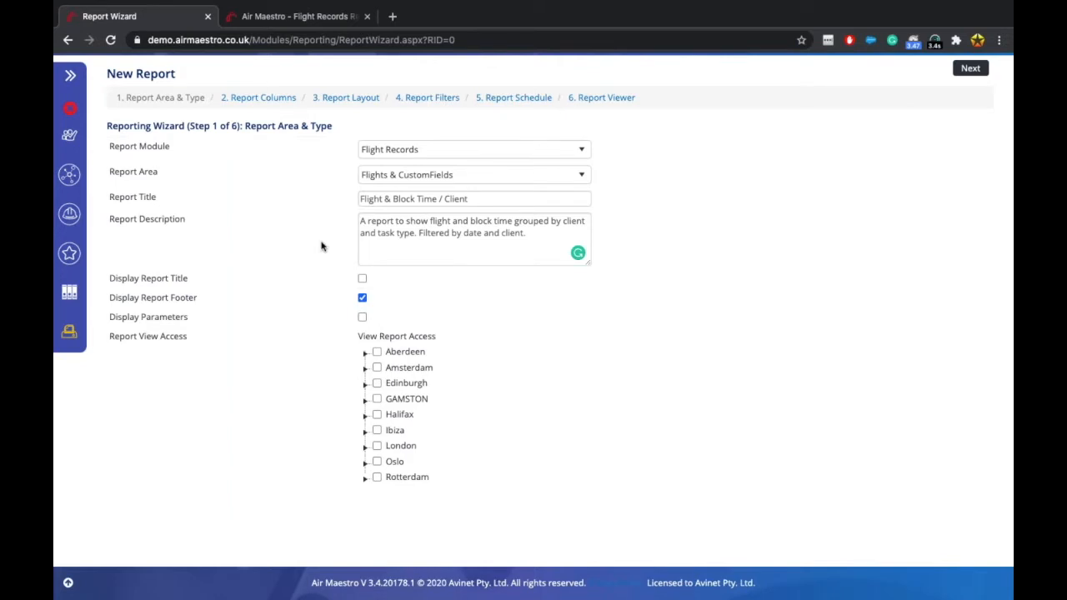
left_click(364, 386)
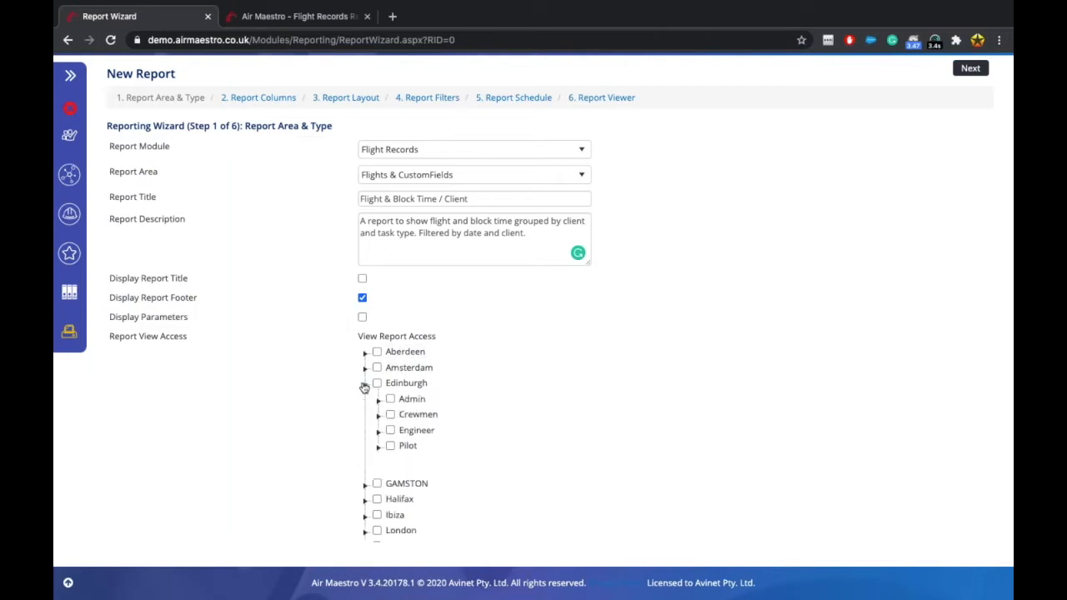
left_click(380, 401)
left_click(403, 416)
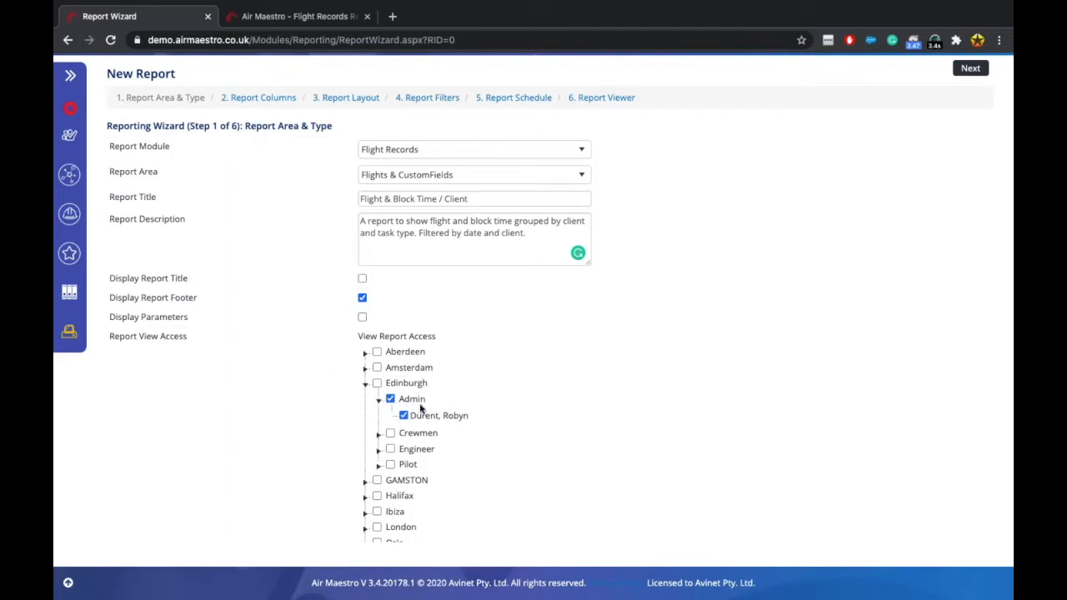
scroll(421, 407, "up", 2)
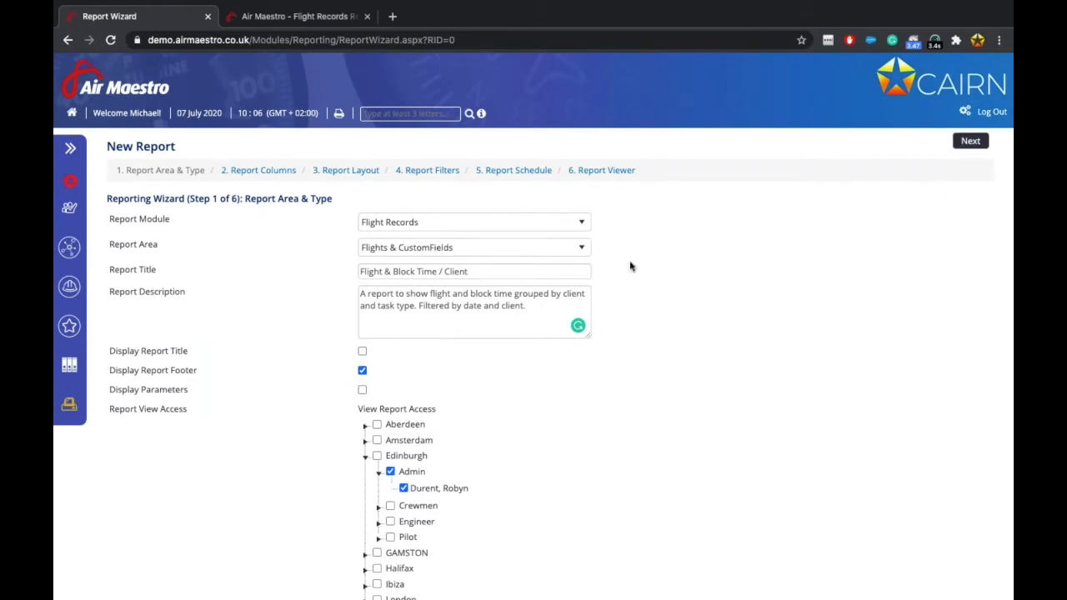
left_click(970, 141)
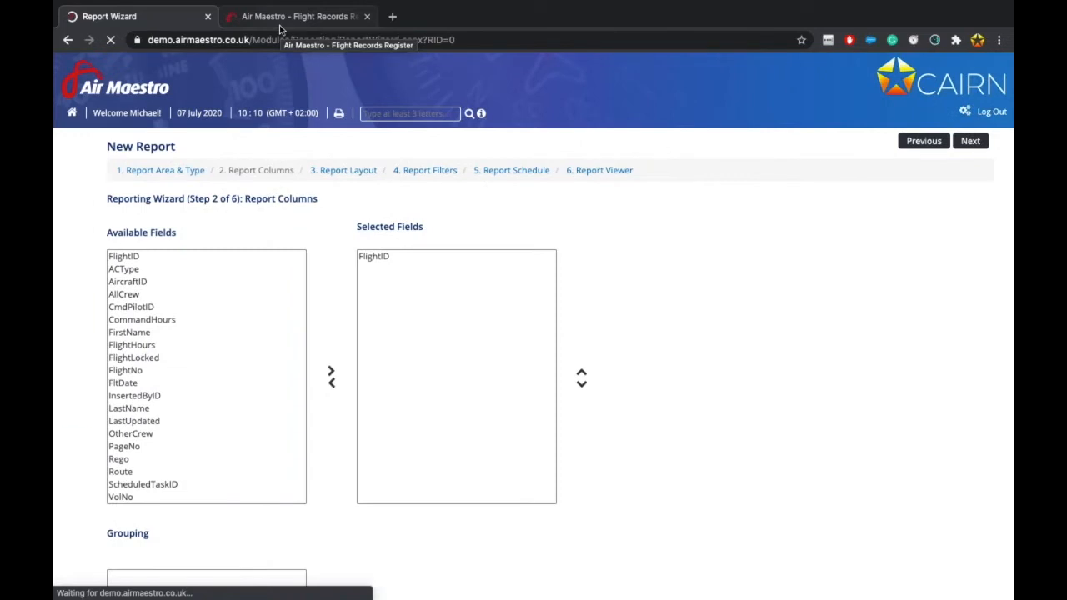
Browse Available Fields, highlighting Rego, FlightNo, FltDate and CFF Maintenance, with only FlightID selected.
scroll(345, 415, "down", 1)
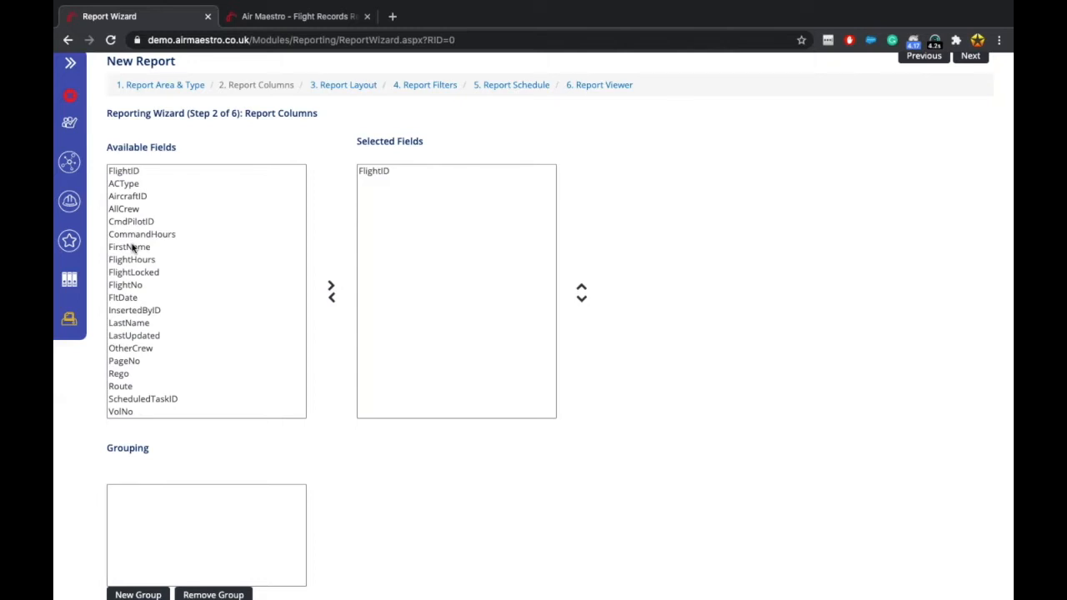
scroll(135, 307, "down", 1)
scroll(135, 306, "up", 1)
scroll(134, 333, "down", 2)
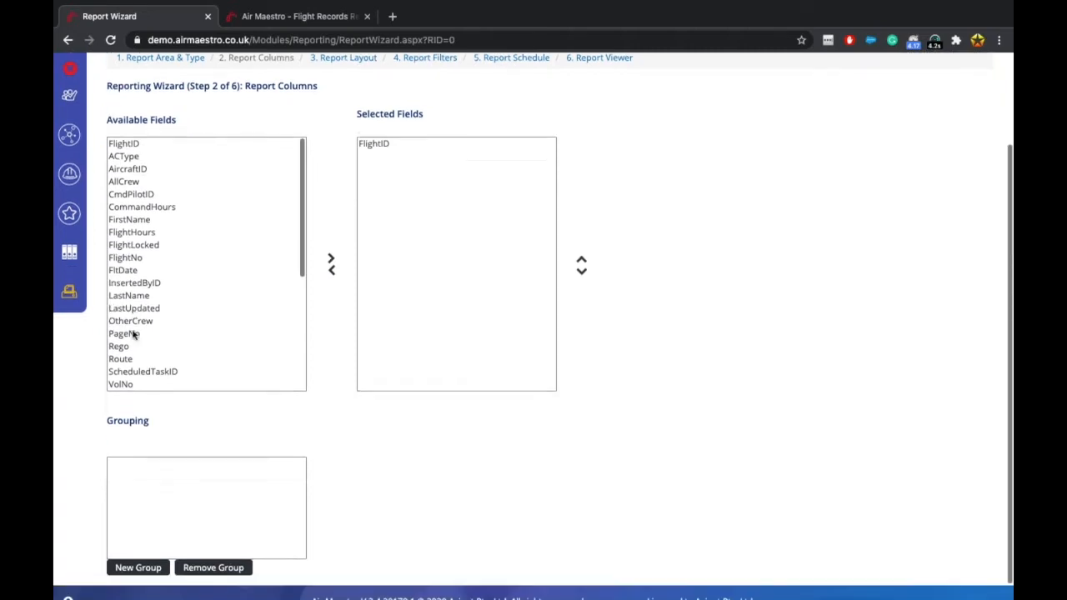
scroll(142, 303, "down", 3)
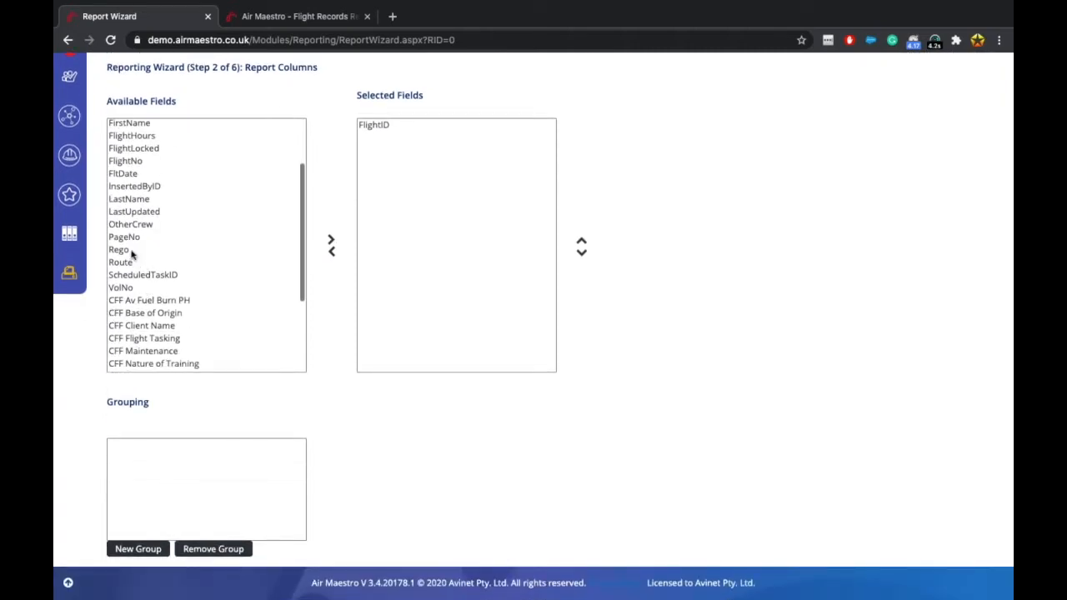
left_click(132, 250)
scroll(131, 254, "up", 1)
scroll(132, 253, "up", 1)
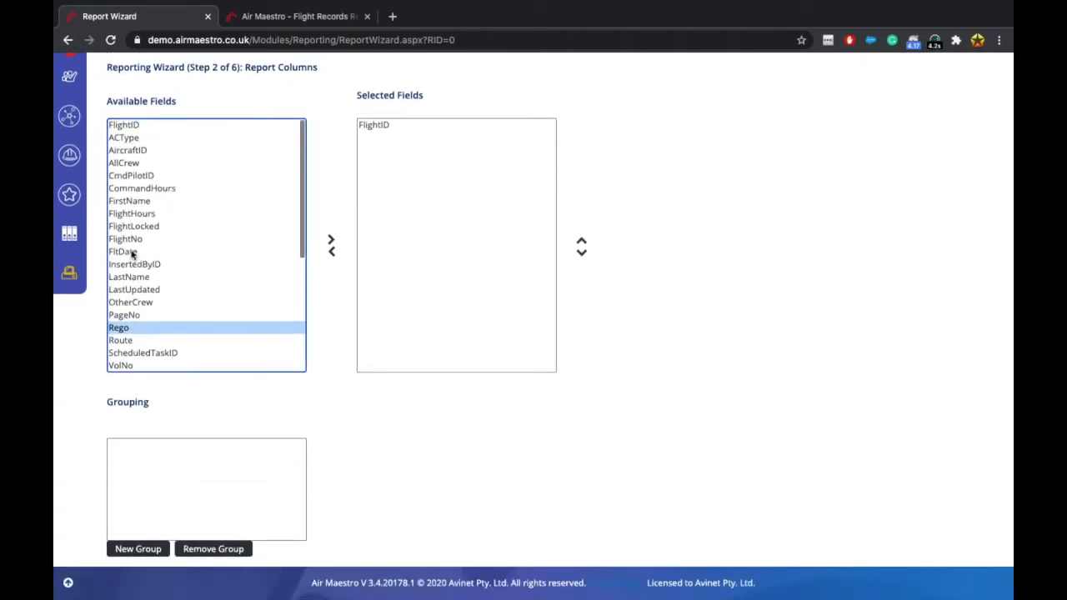
left_click(146, 240)
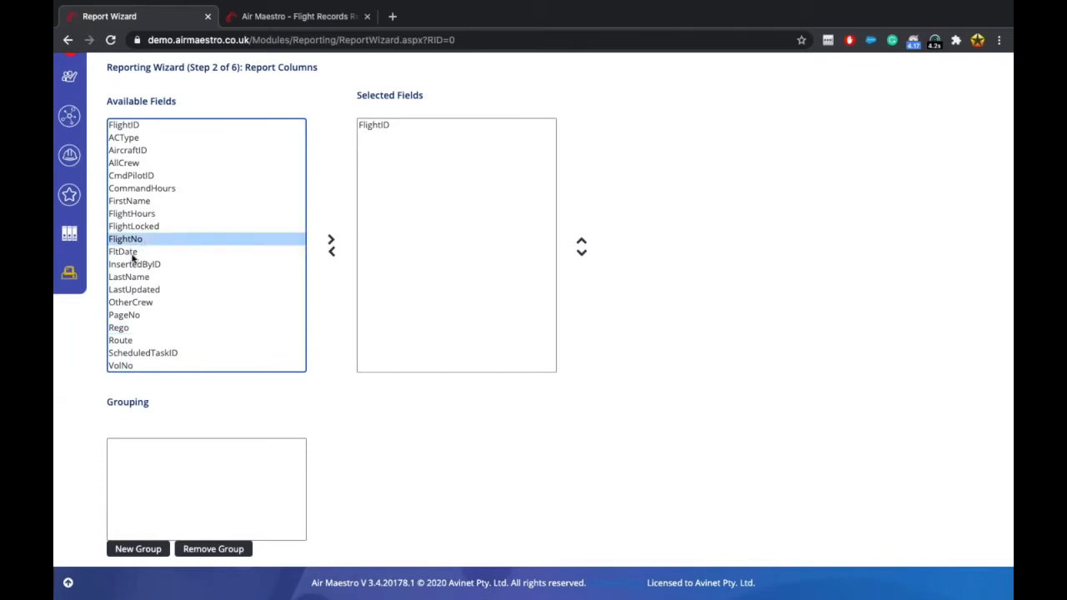
left_click(135, 253)
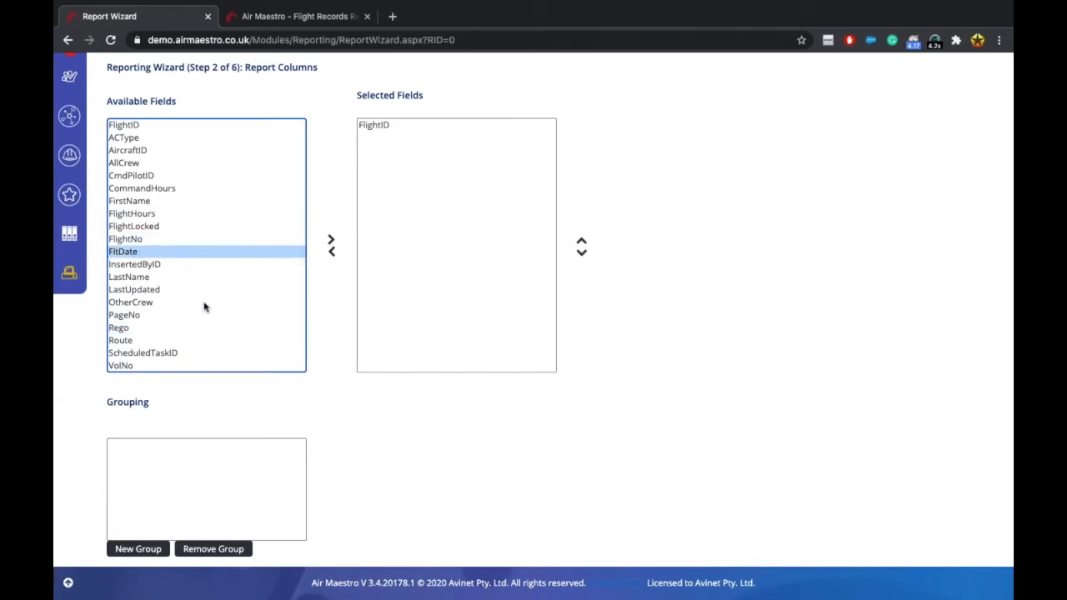
scroll(204, 307, "down", 5)
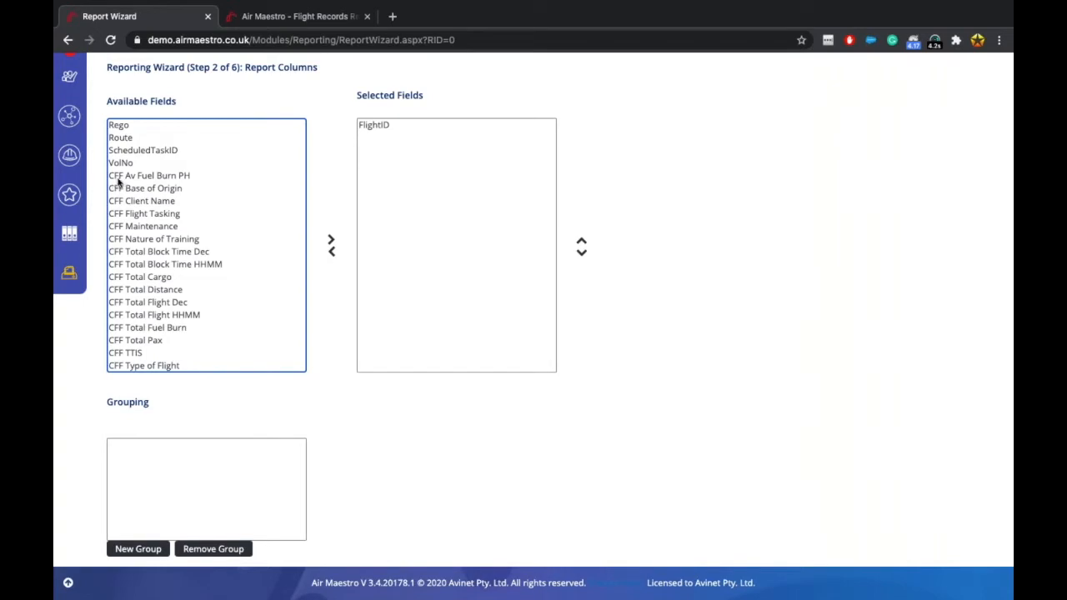
left_click(172, 226)
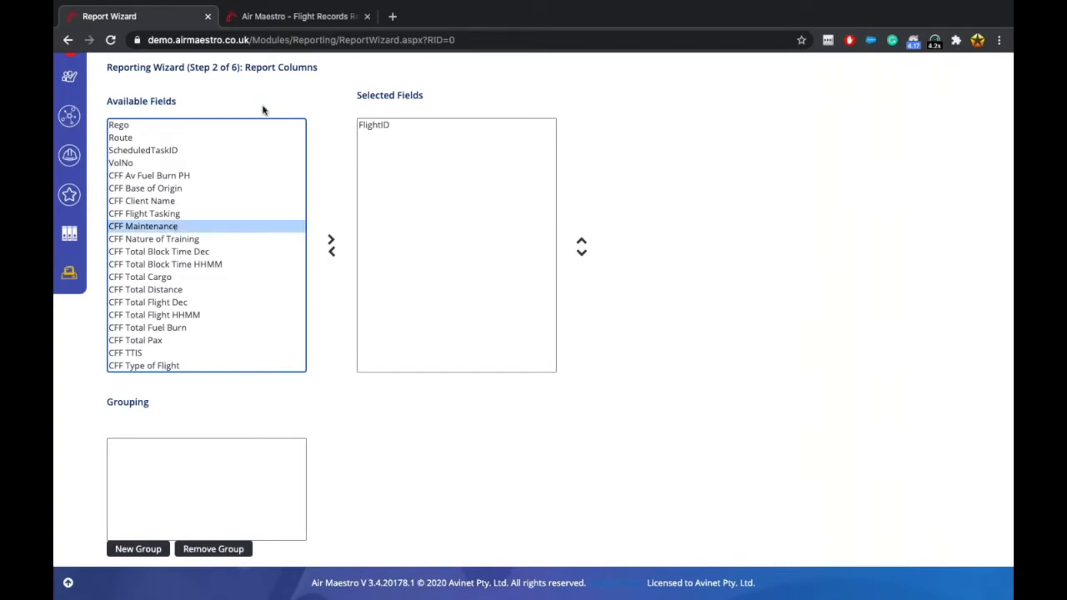
left_click(317, 16)
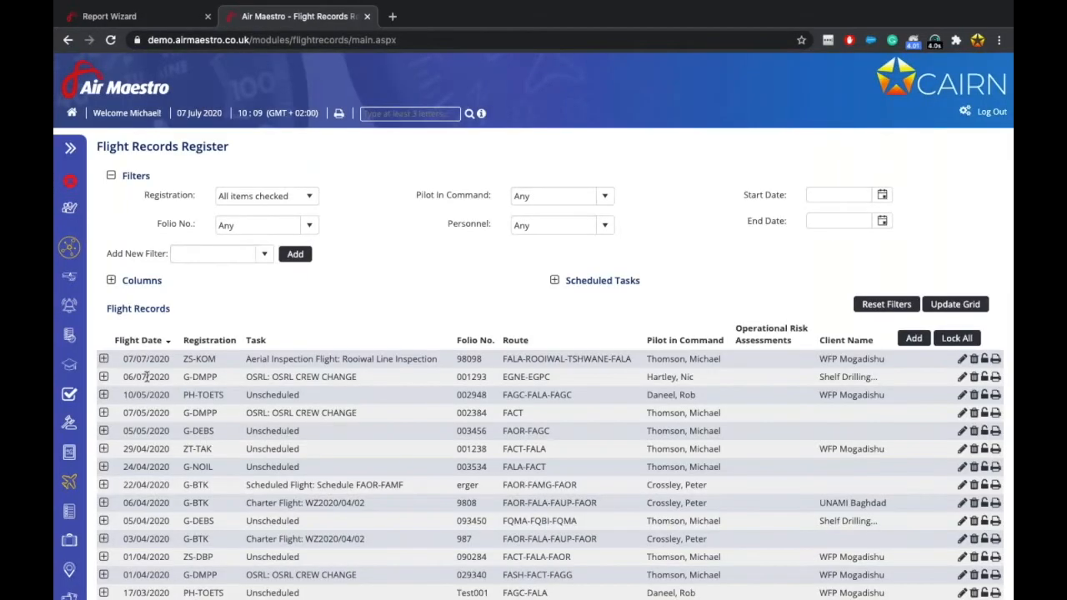
left_click(104, 360)
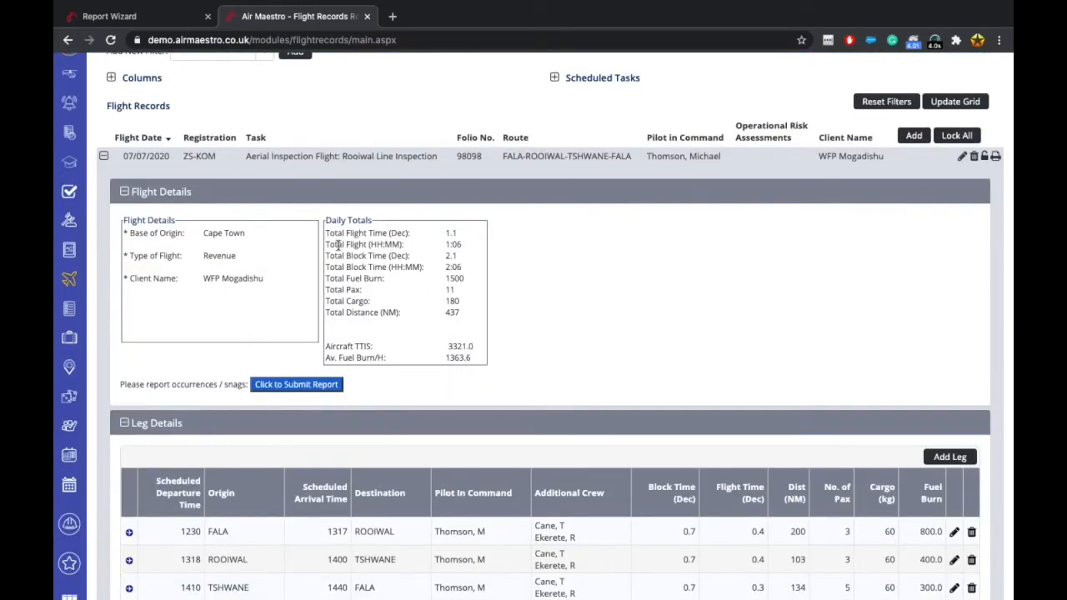
mouse_move(337, 244)
left_mouse_down()
mouse_move(392, 315)
mouse_move(391, 358)
left_mouse_up()
left_click(224, 105)
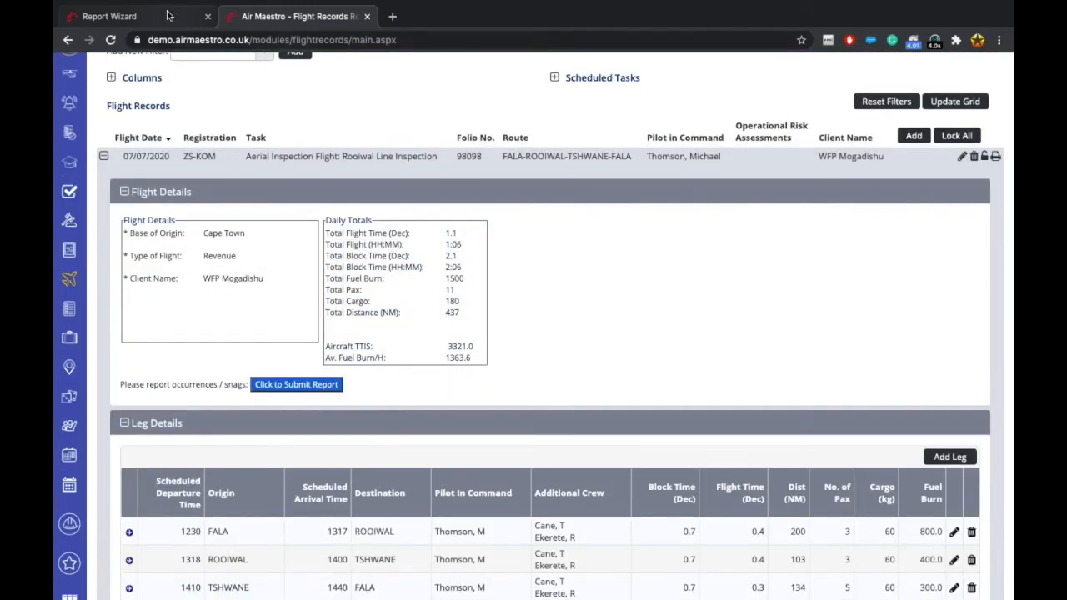
left_click(117, 16)
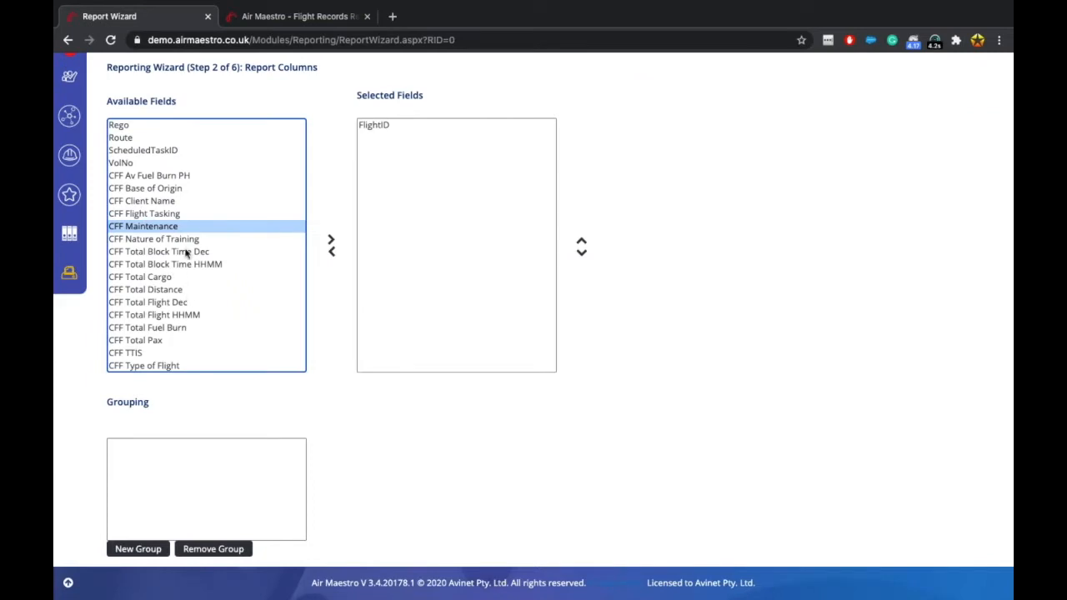
Remove FlightID from the report's Selected Fields.
scroll(185, 253, "up", 4)
scroll(186, 253, "up", 2)
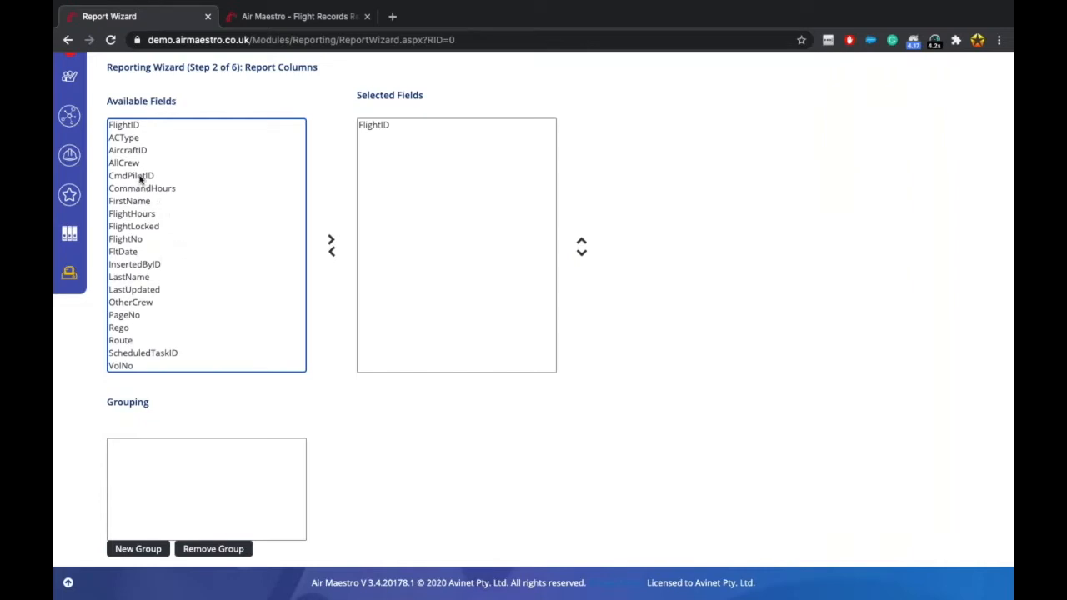
left_click(152, 152)
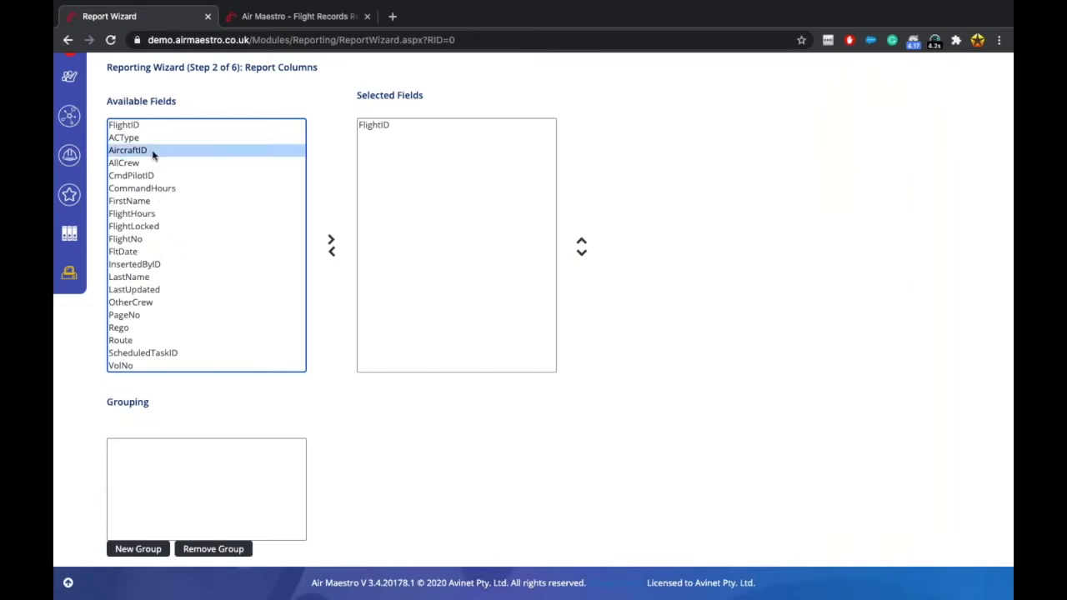
left_click(127, 125)
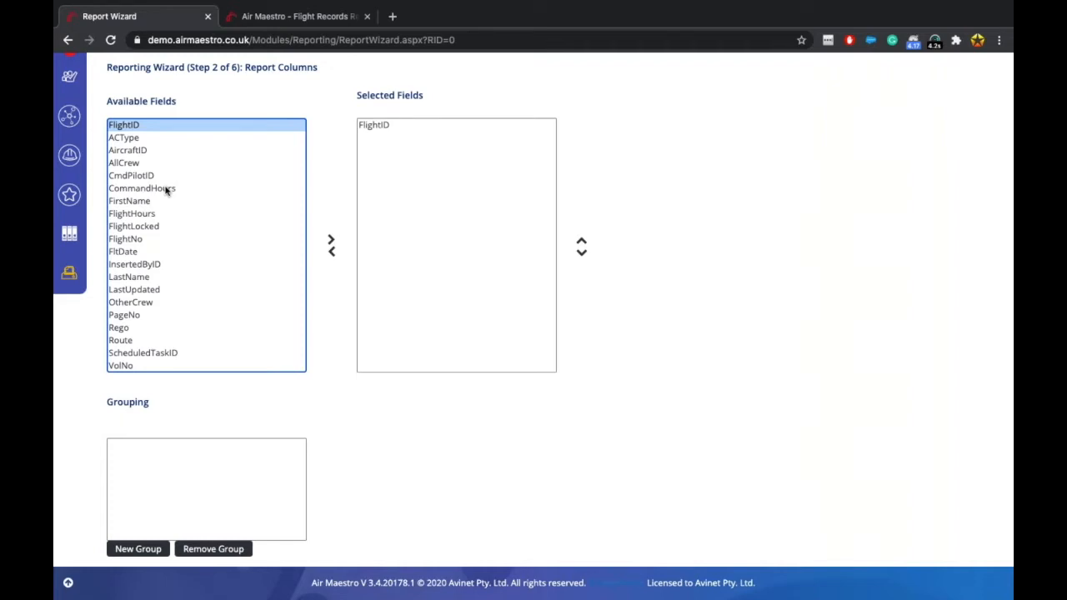
left_click(388, 125)
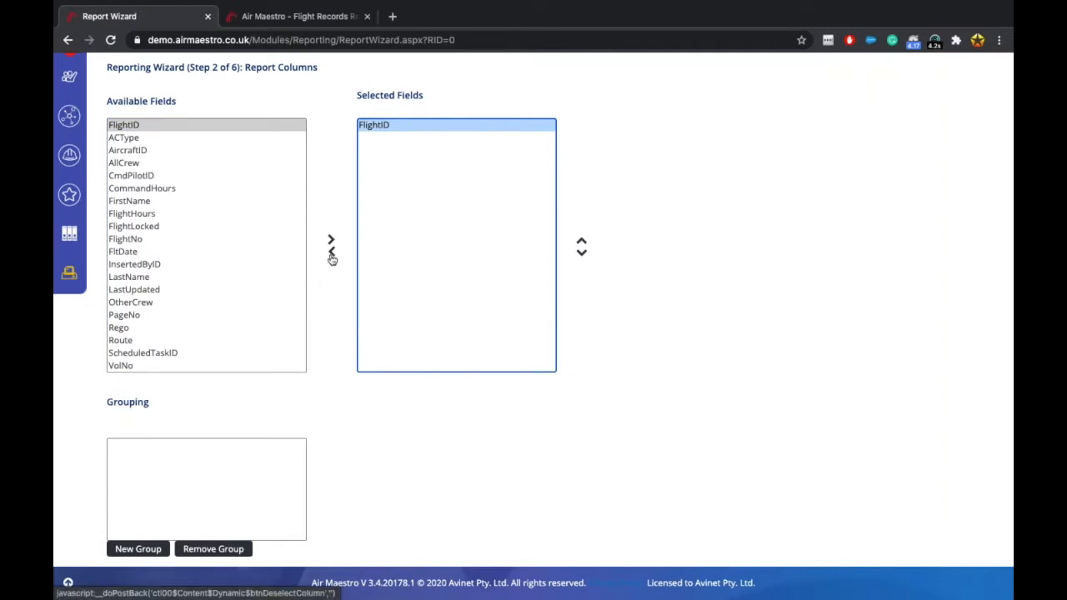
left_click(332, 254)
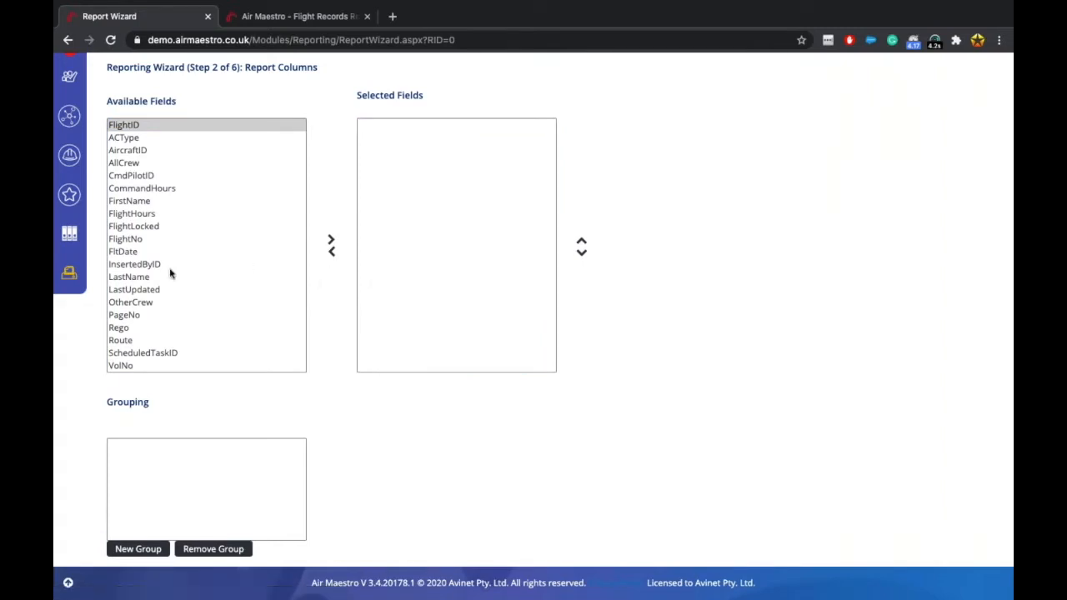
Add FltDate, Rego, Route and FlightNo as report columns, then show the Flight Records tab.
left_click(141, 252)
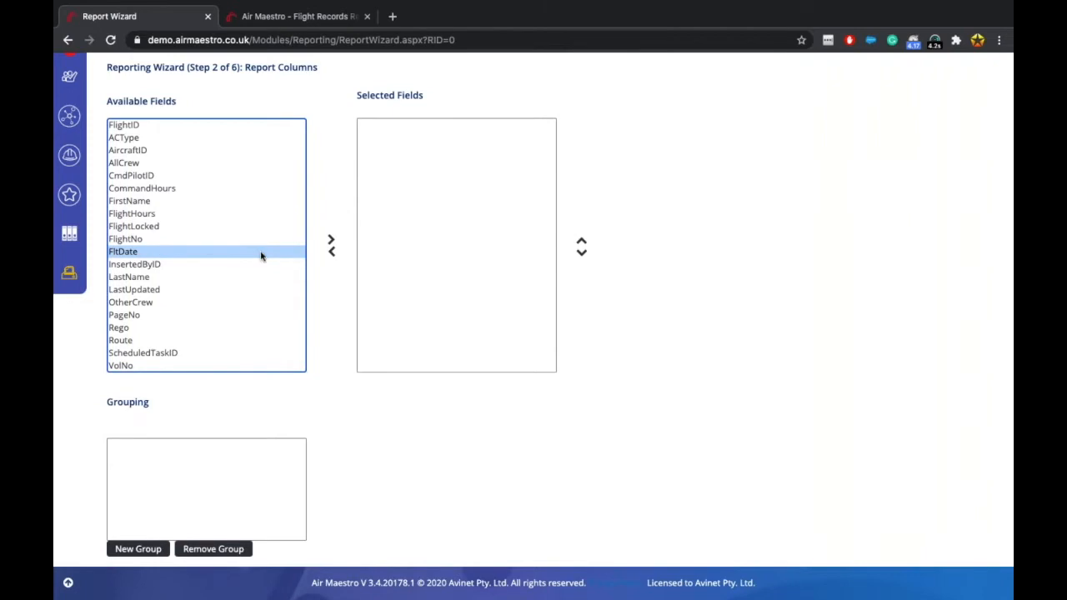
left_click(331, 240)
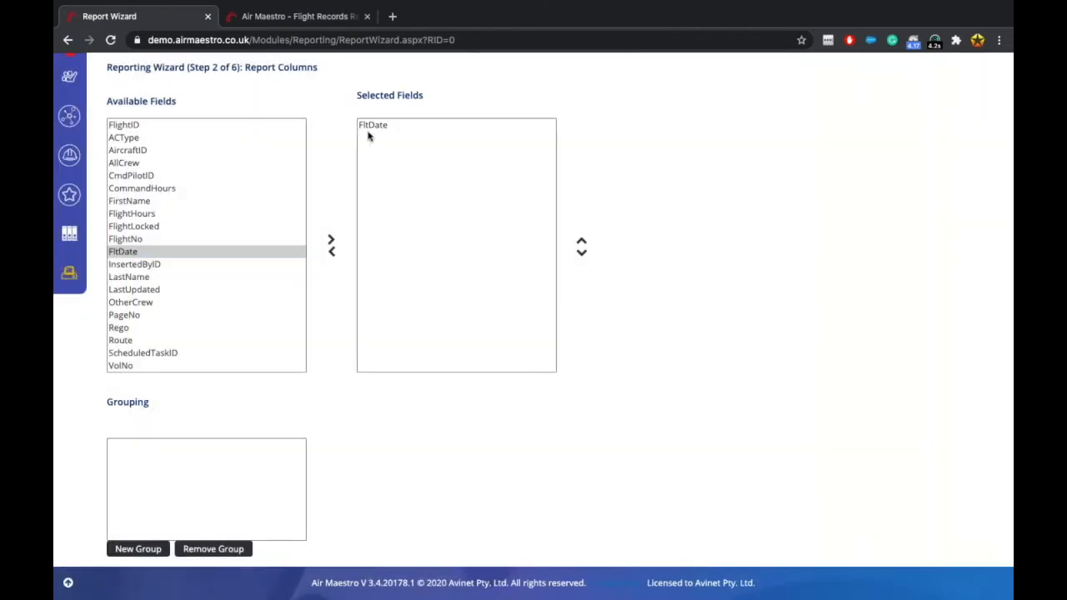
scroll(245, 309, "down", 1)
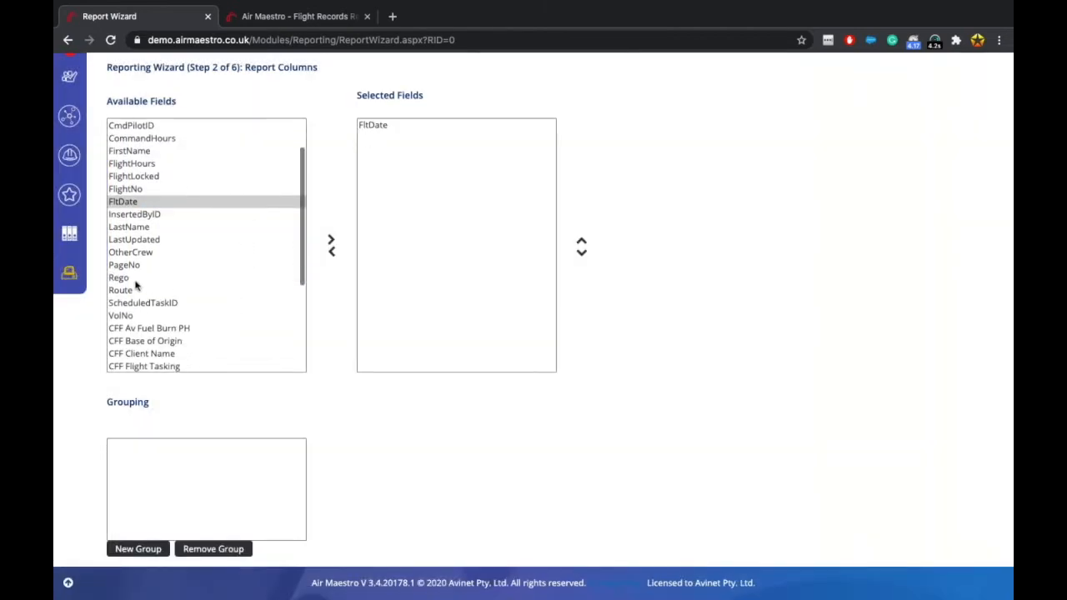
left_click(135, 279)
left_click(332, 241)
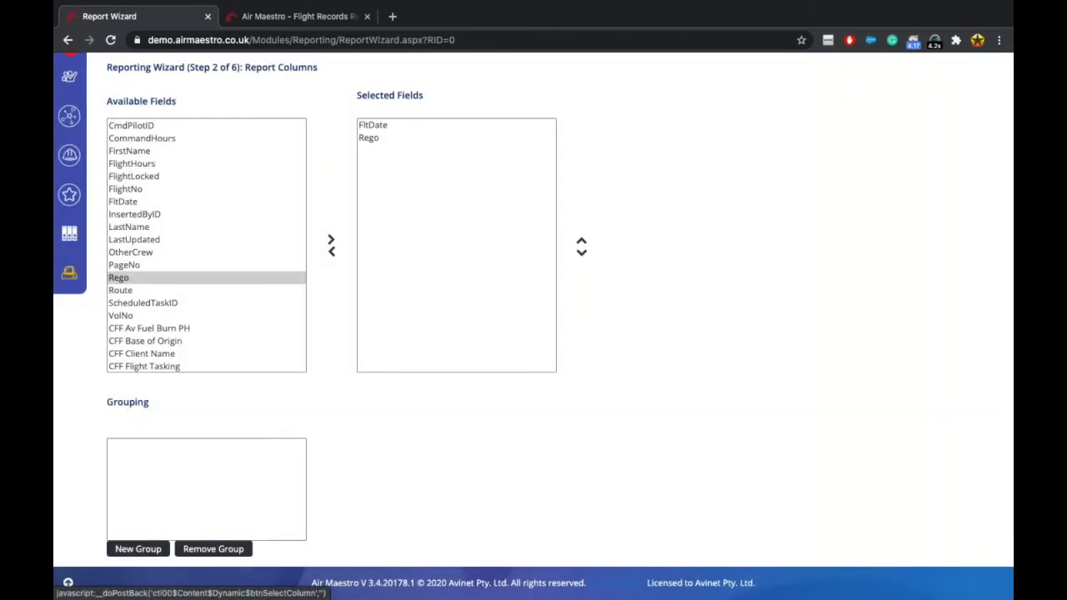
left_click(151, 292)
left_click(331, 241)
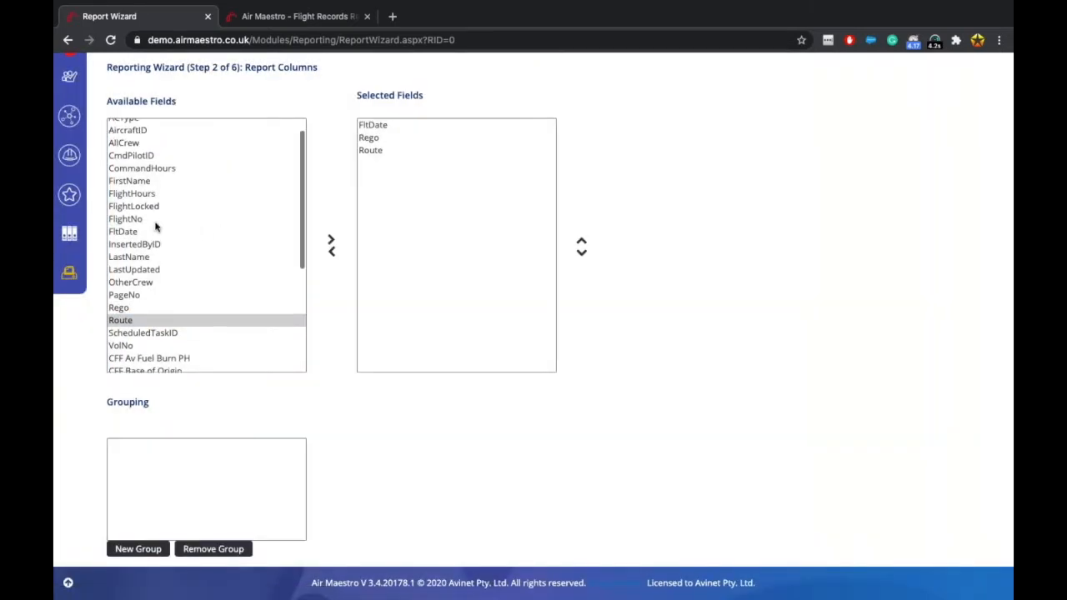
left_click(162, 221)
left_click(333, 241)
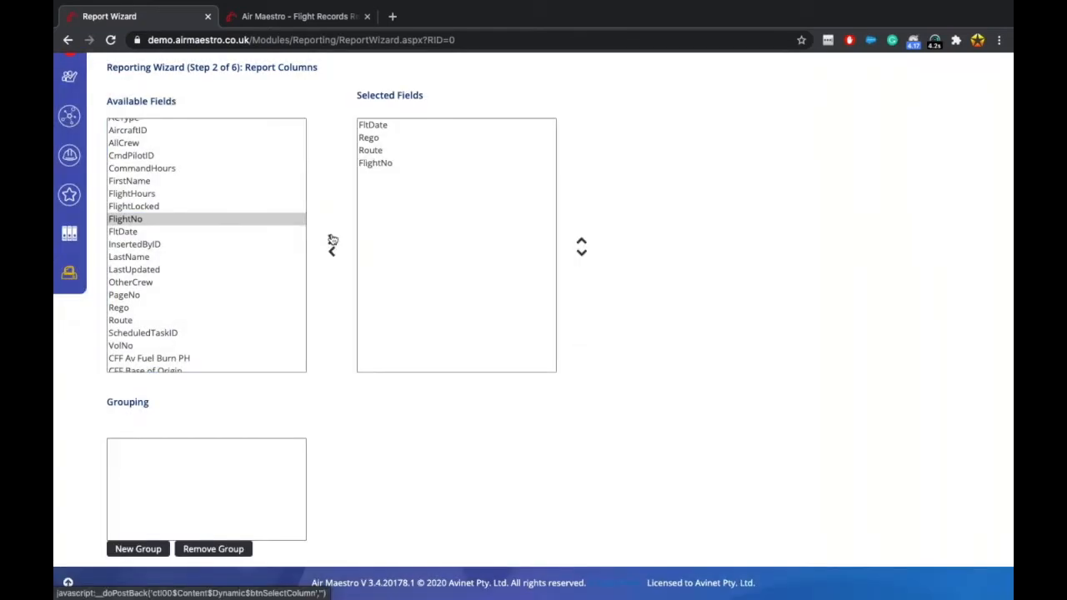
left_click(283, 16)
scroll(465, 325, "up", 1)
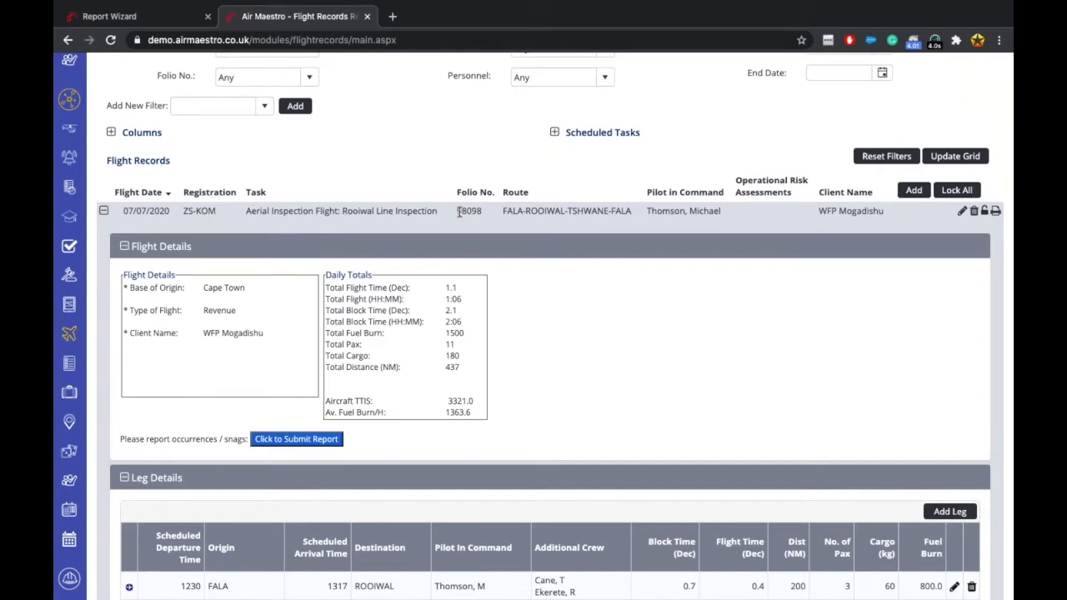
Switch back to the Report Wizard tab showing FltDate, Rego, Route and FlightNo selected.
scroll(475, 233, "up", 1)
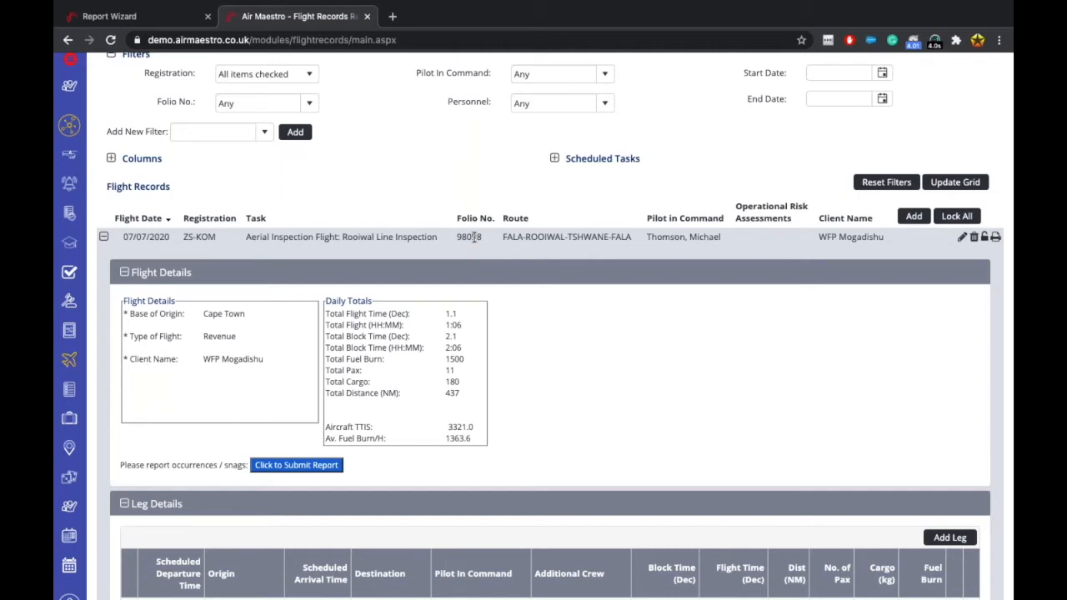
left_click(191, 11)
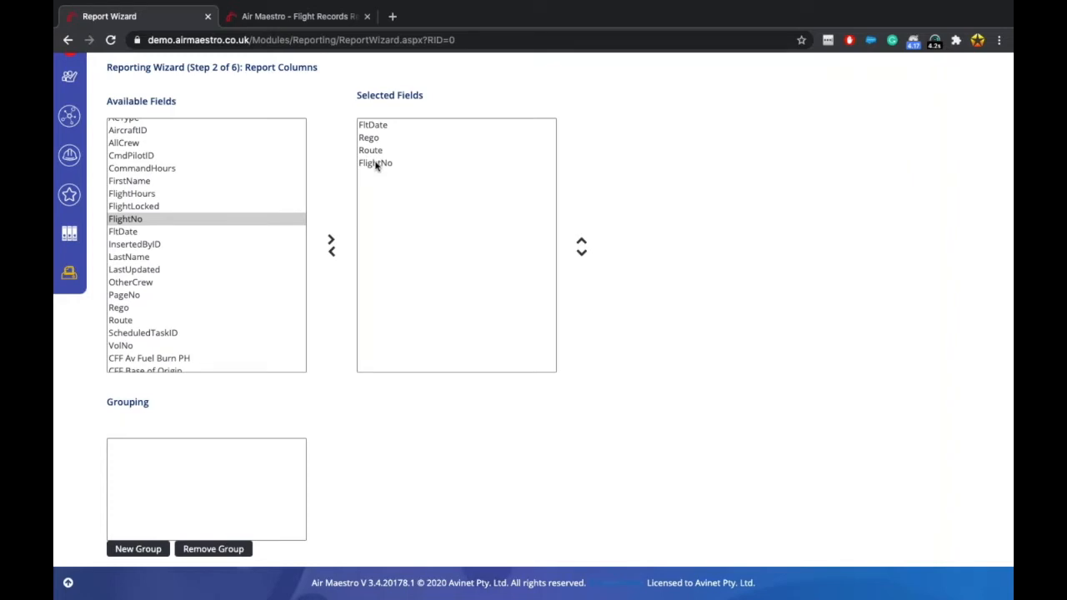
Browse Available Fields, inspecting CFF Client Name, CFF TTIS and CFF Type of Flight.
scroll(259, 281, "down", 3)
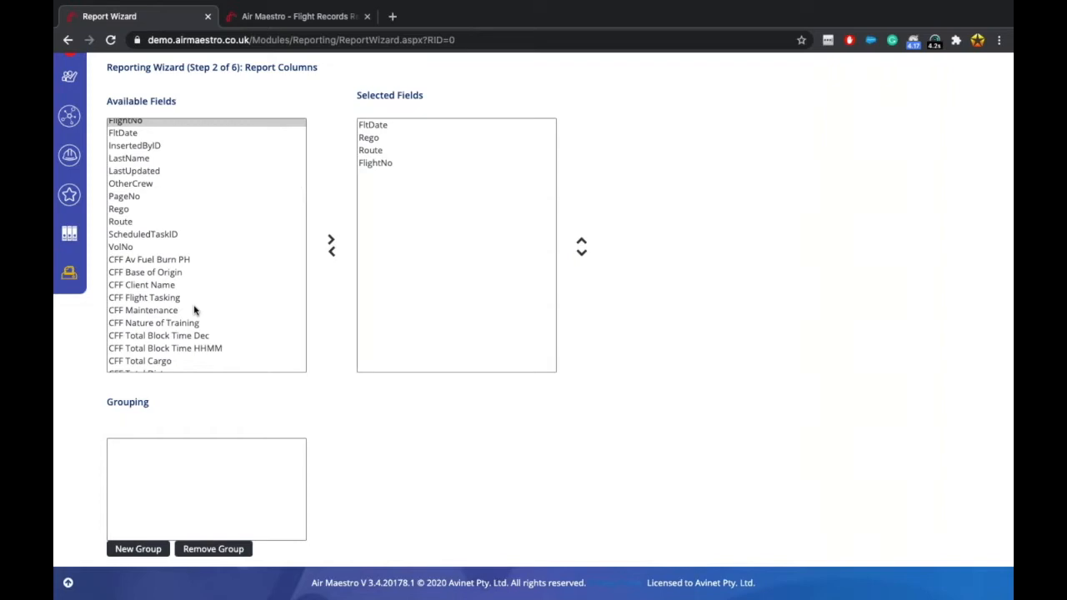
scroll(194, 310, "up", 1)
scroll(194, 311, "down", 3)
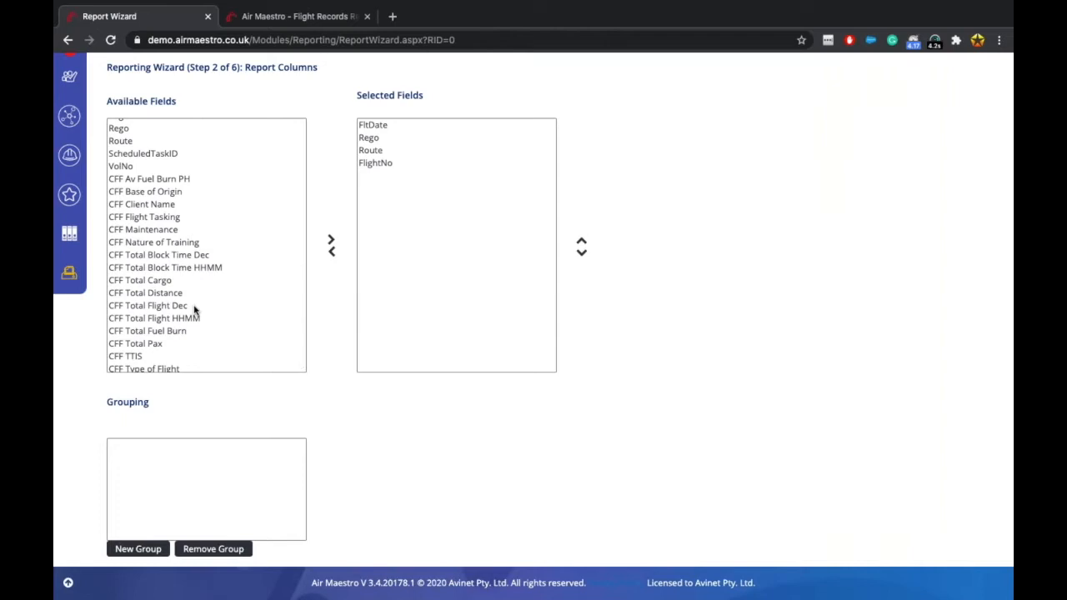
scroll(194, 310, "up", 3)
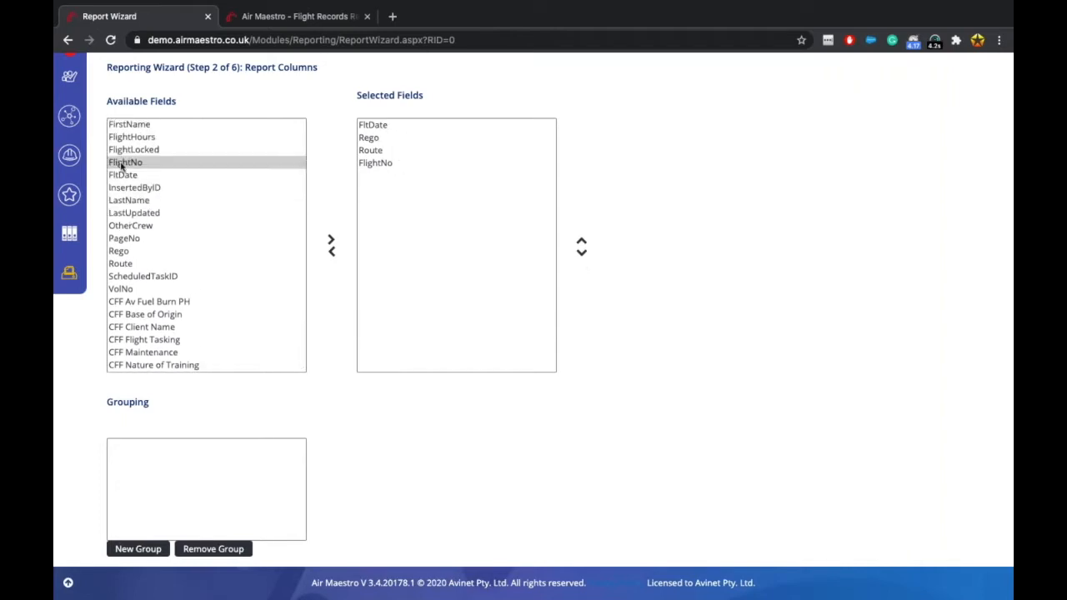
scroll(121, 167, "down", 2)
scroll(122, 167, "down", 2)
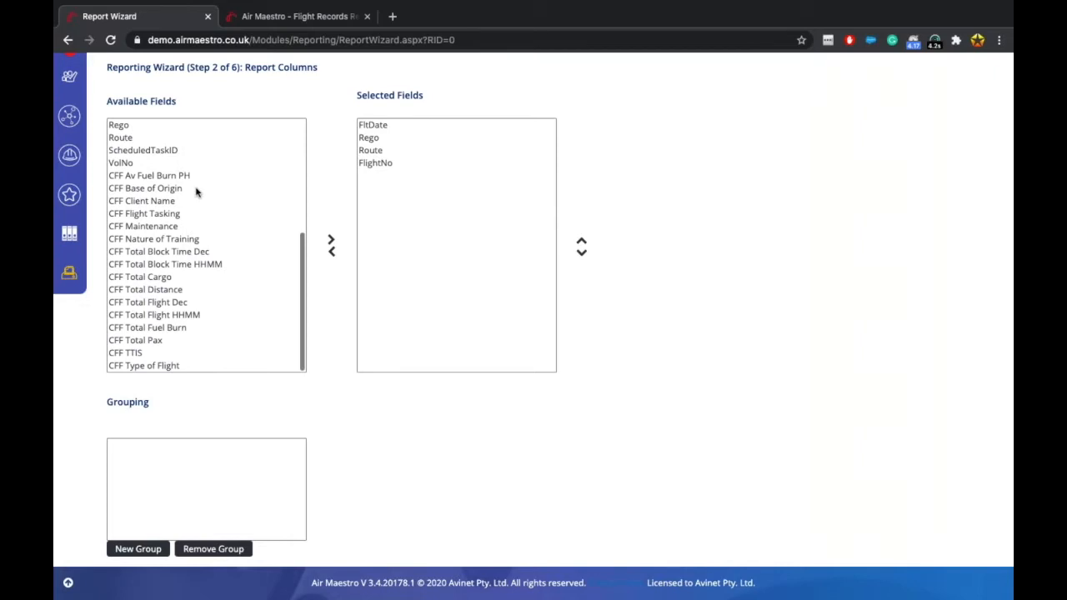
left_click(165, 203)
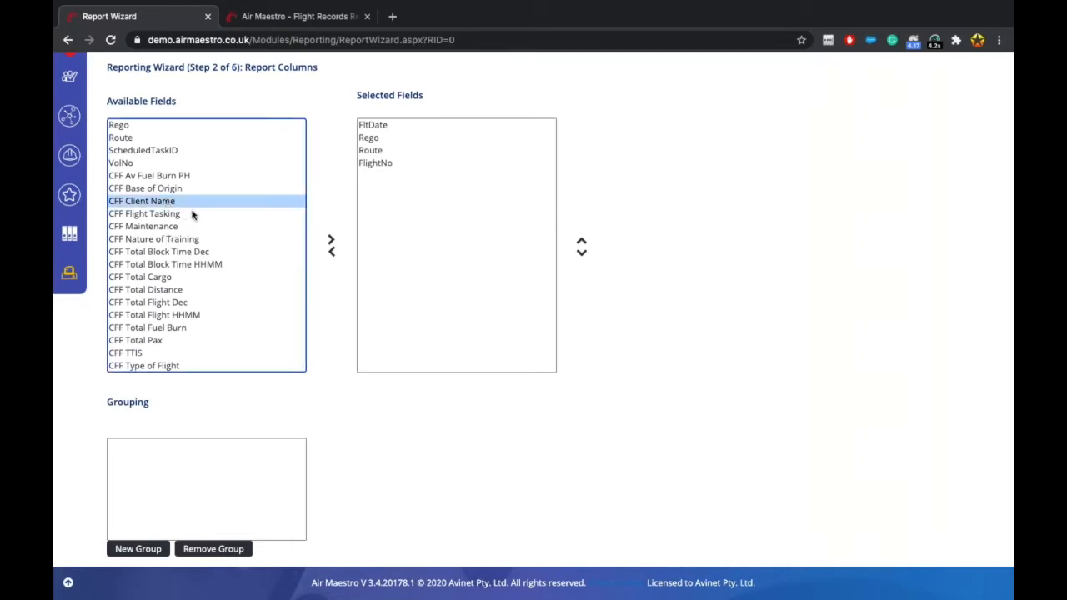
left_click(170, 355)
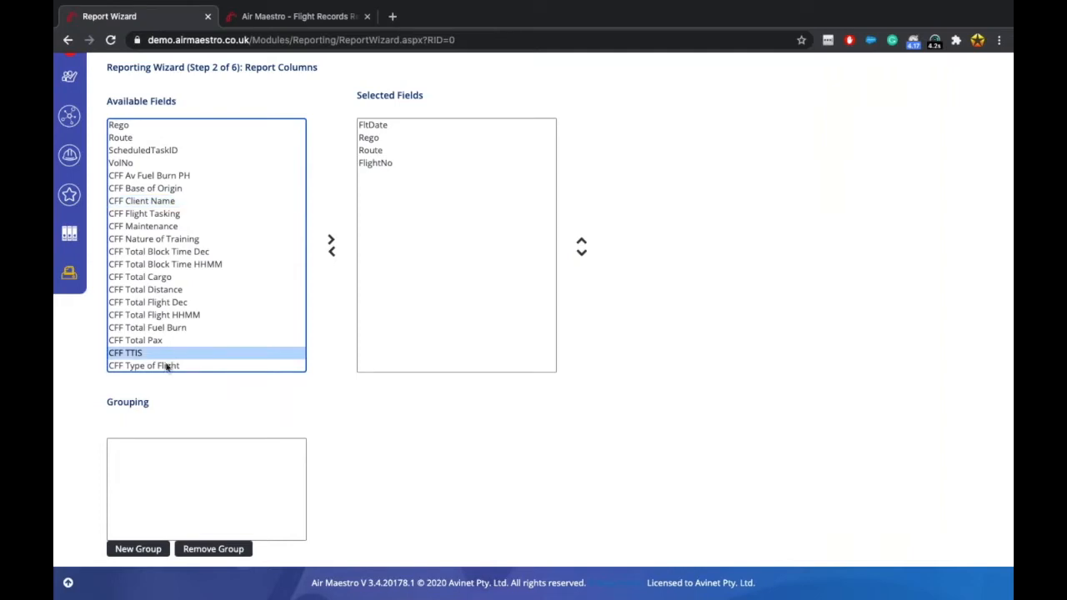
left_click(168, 367)
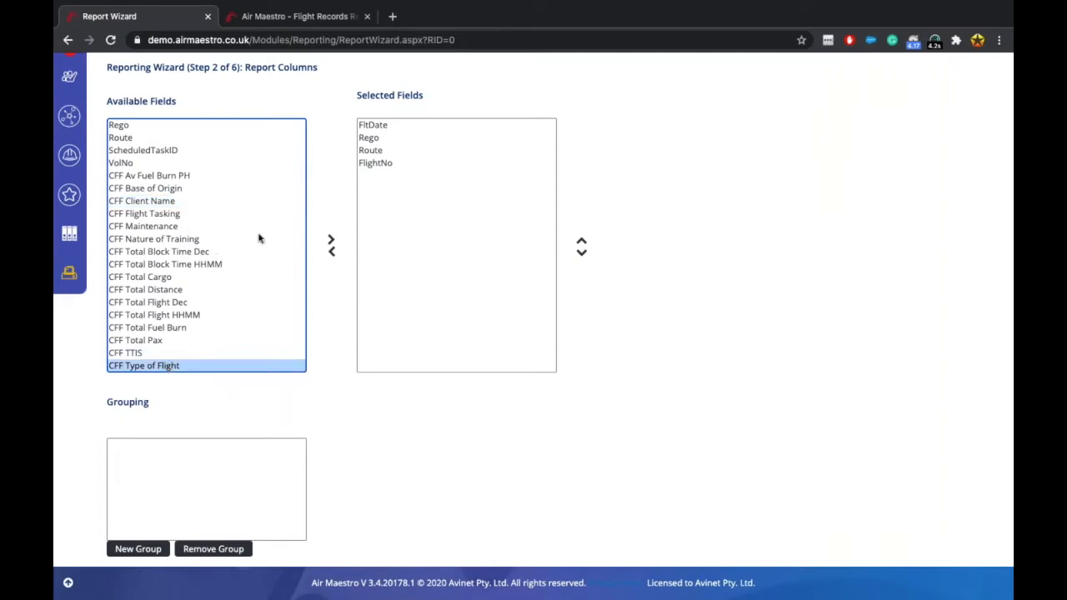
left_click(431, 225)
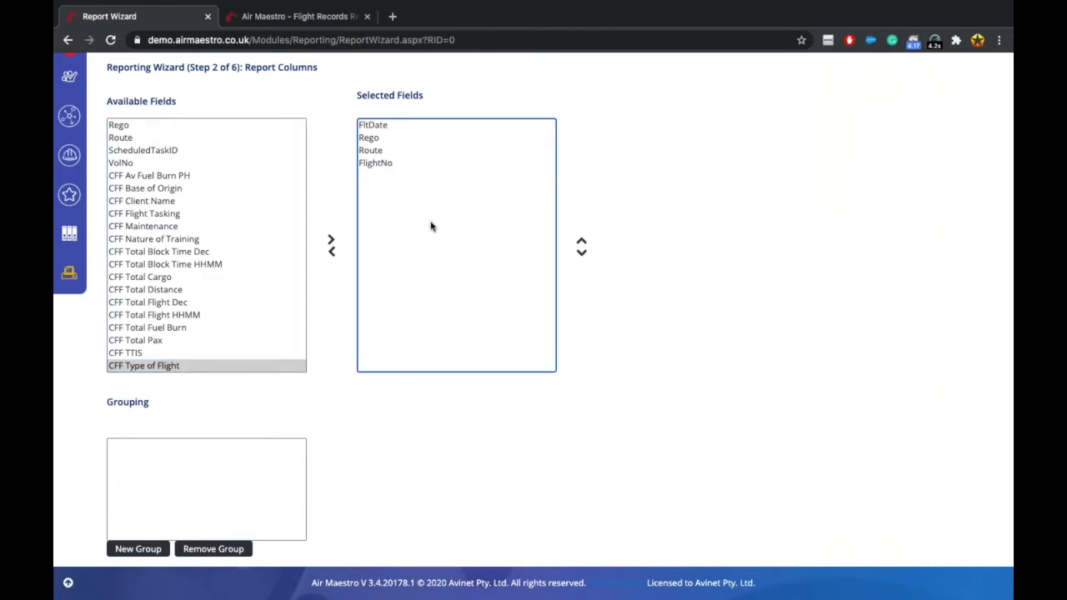
Add CFF Total Block Time Dec, Total Flight Dec, Total Fuel Burn and Total Distance, then create Group 1.
left_click(195, 252)
left_click(330, 240)
left_click(195, 302)
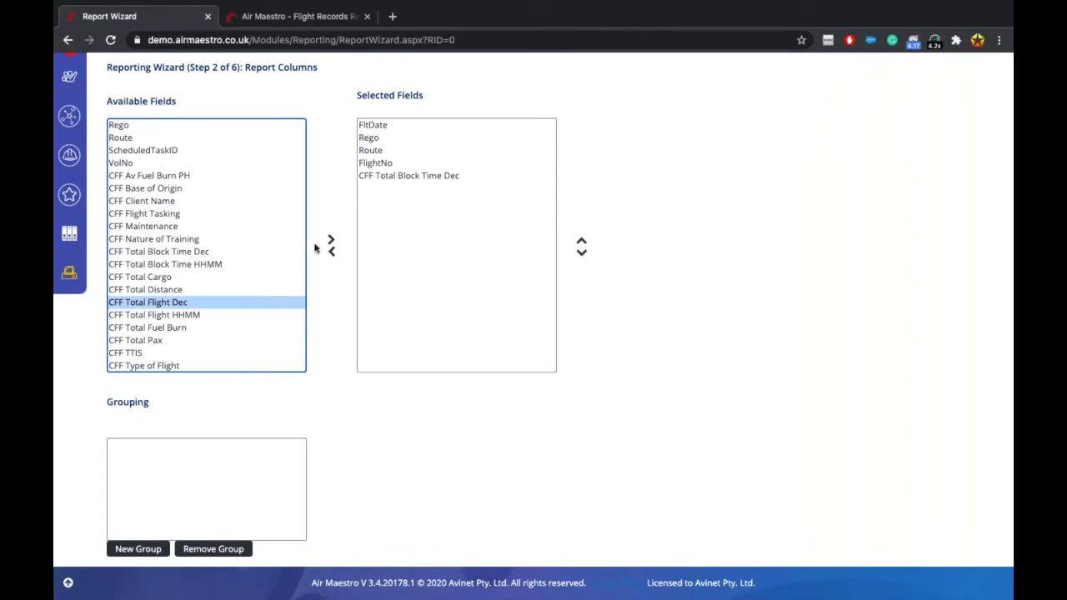
left_click(331, 241)
left_click(193, 329)
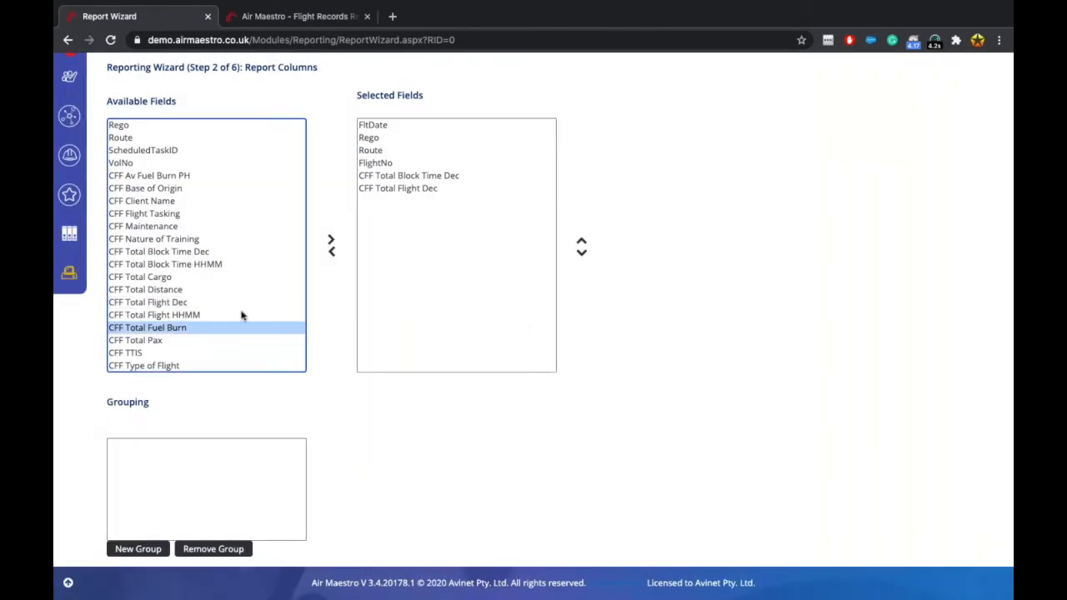
left_click(331, 242)
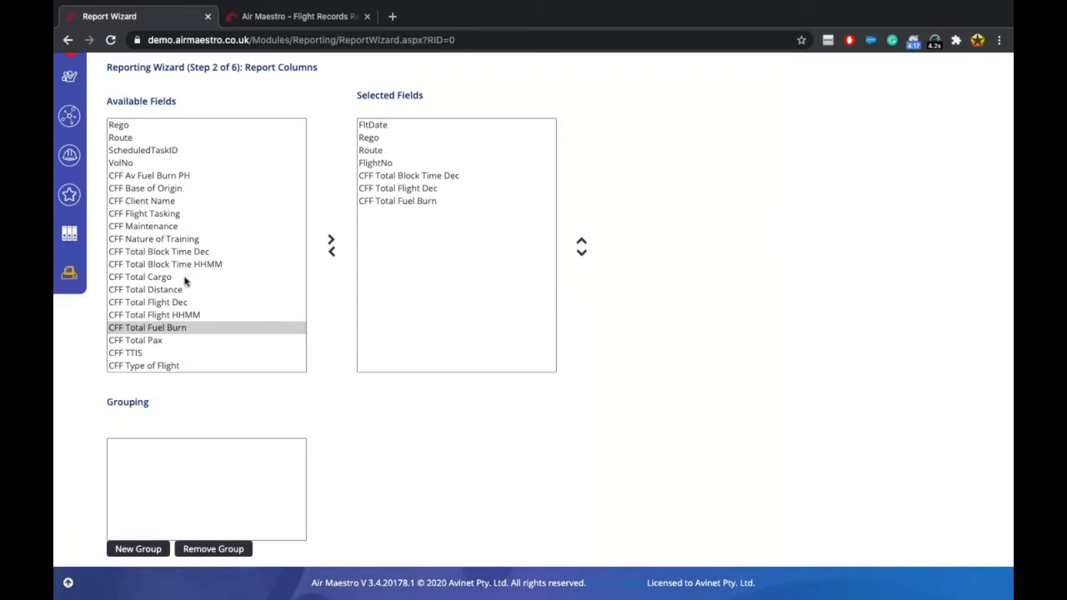
left_click(185, 281)
left_click(224, 291)
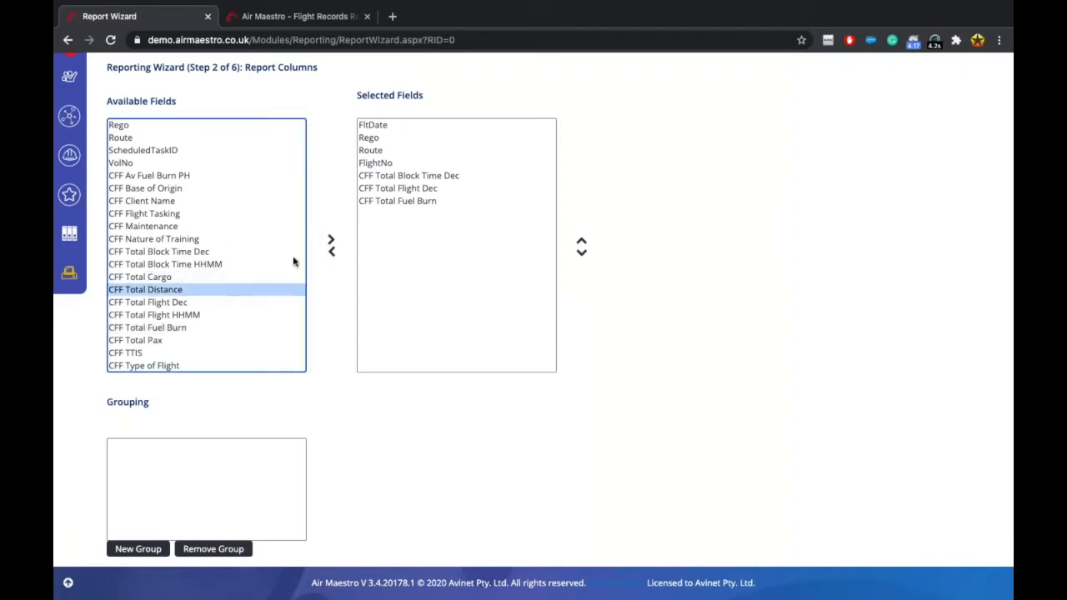
left_click(331, 241)
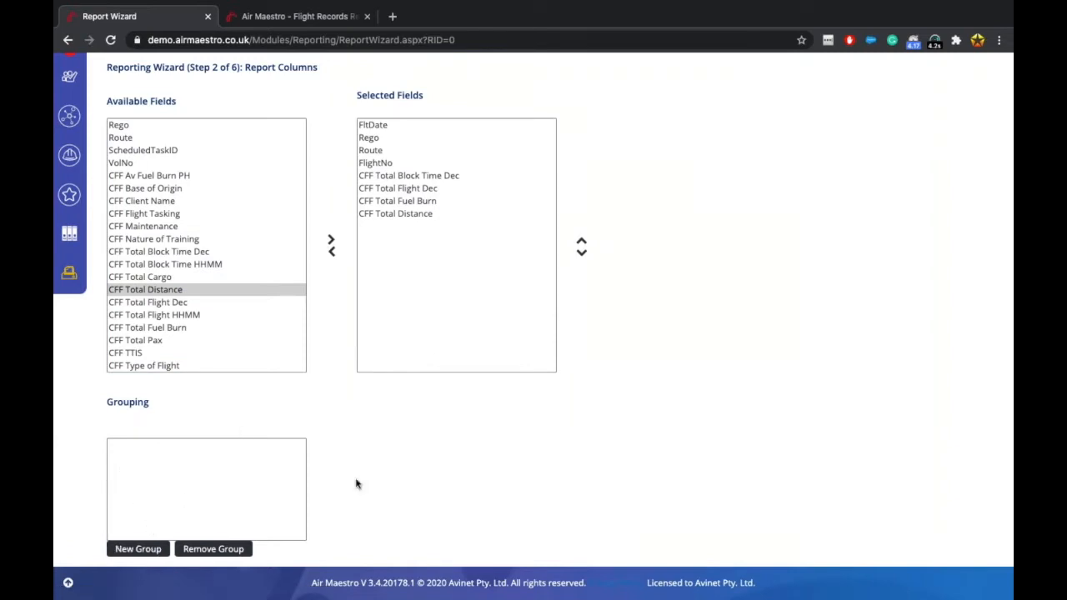
left_click(151, 548)
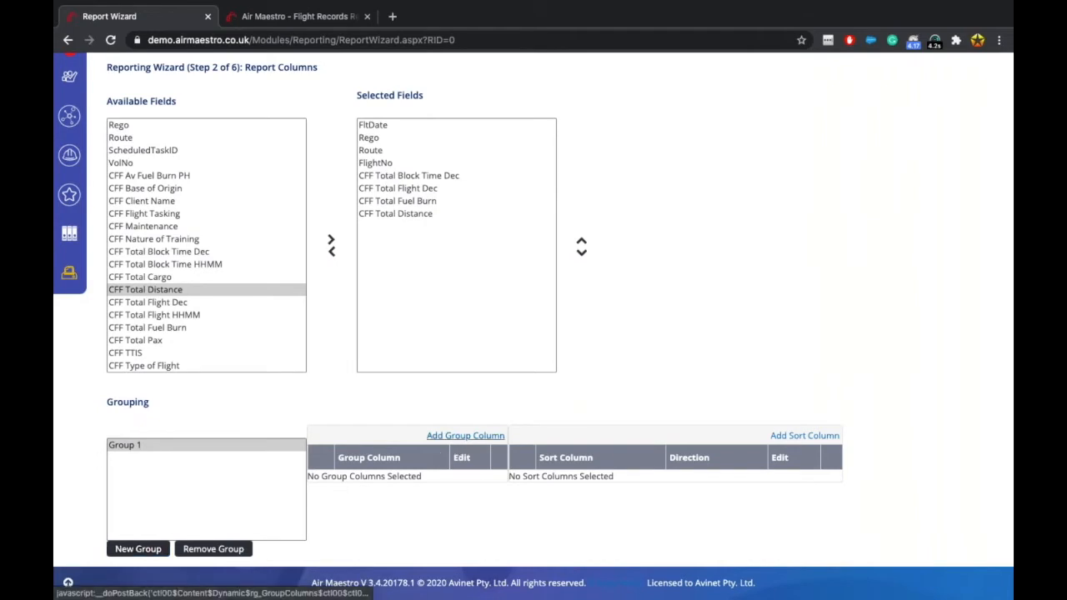
Add CFF Client Name as the first grouping column of Group 1.
left_click(465, 435)
left_click(403, 486)
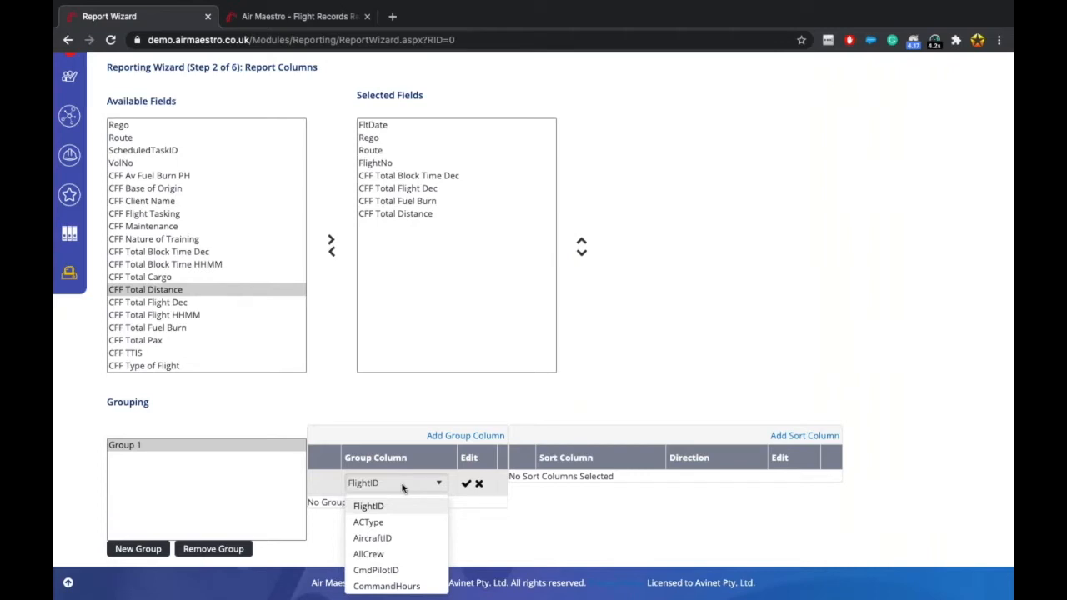
scroll(409, 551, "down", 5)
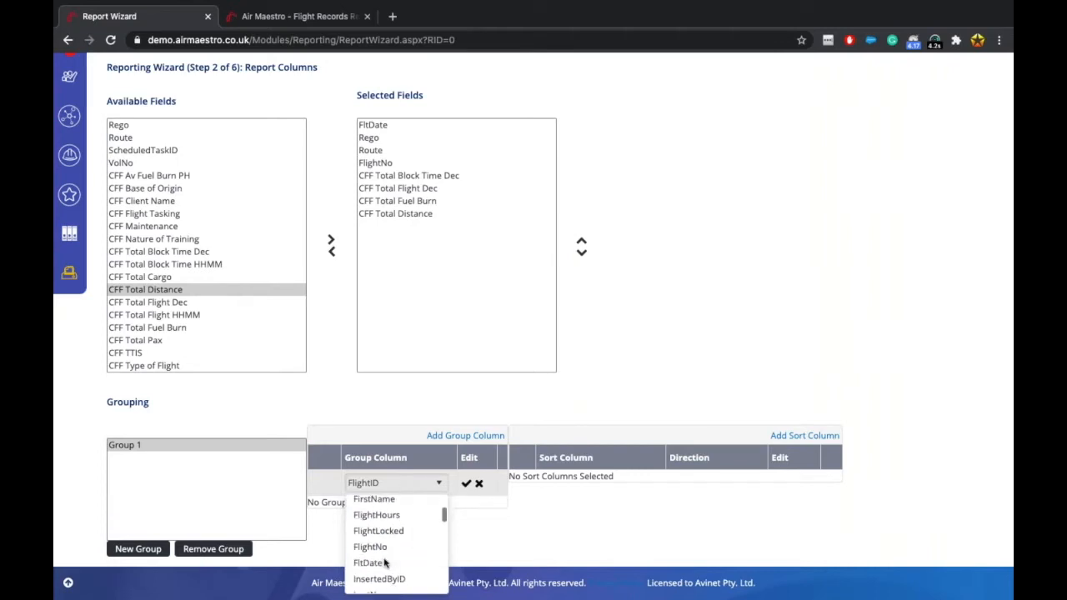
scroll(385, 562, "down", 3)
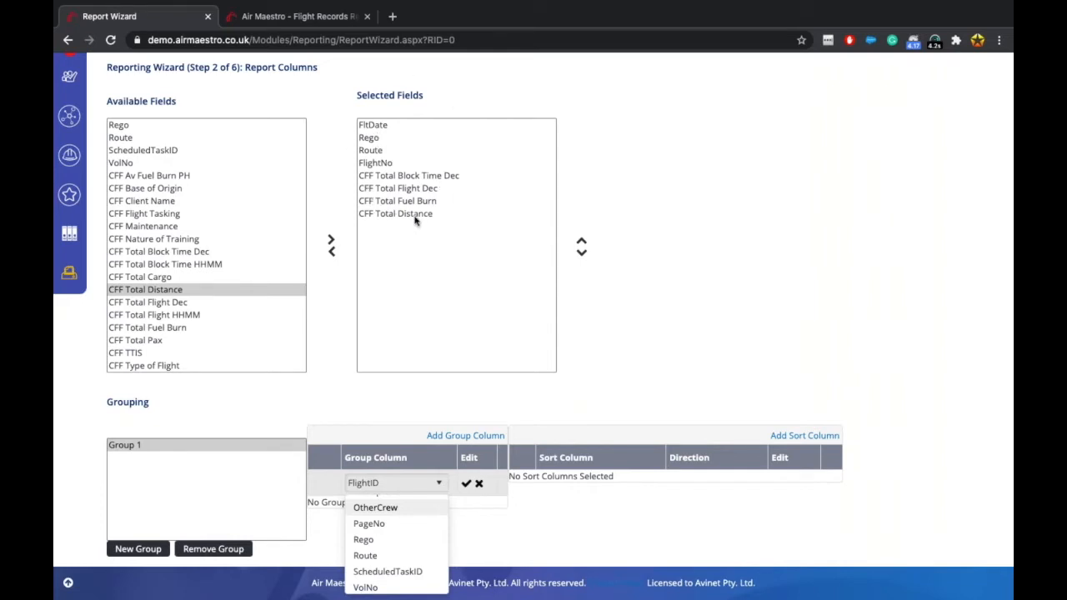
scroll(401, 556, "down", 3)
scroll(400, 556, "up", 2)
scroll(400, 556, "down", 3)
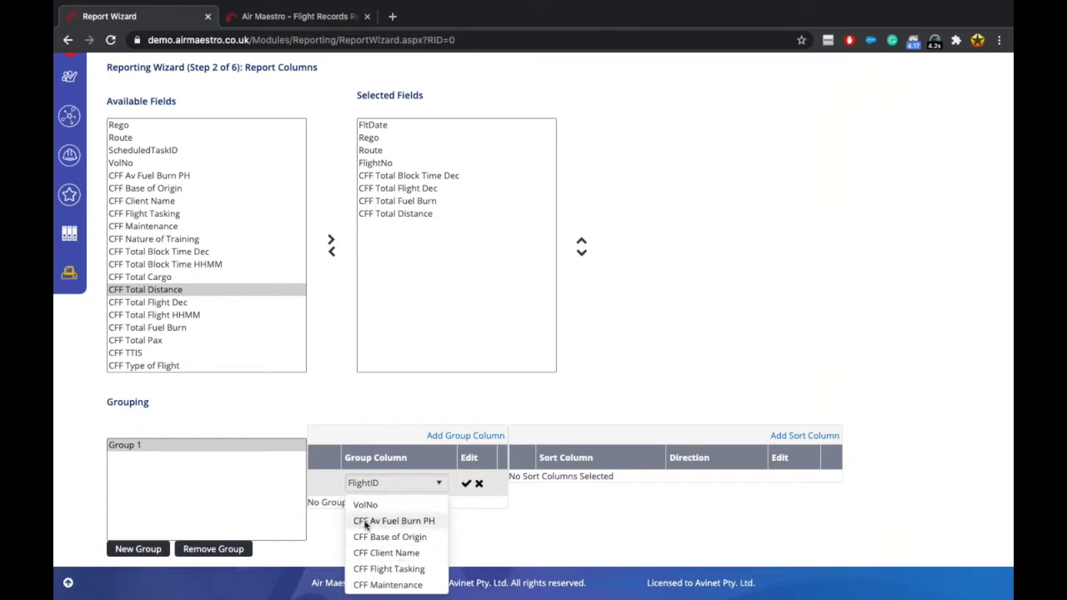
left_click(386, 553)
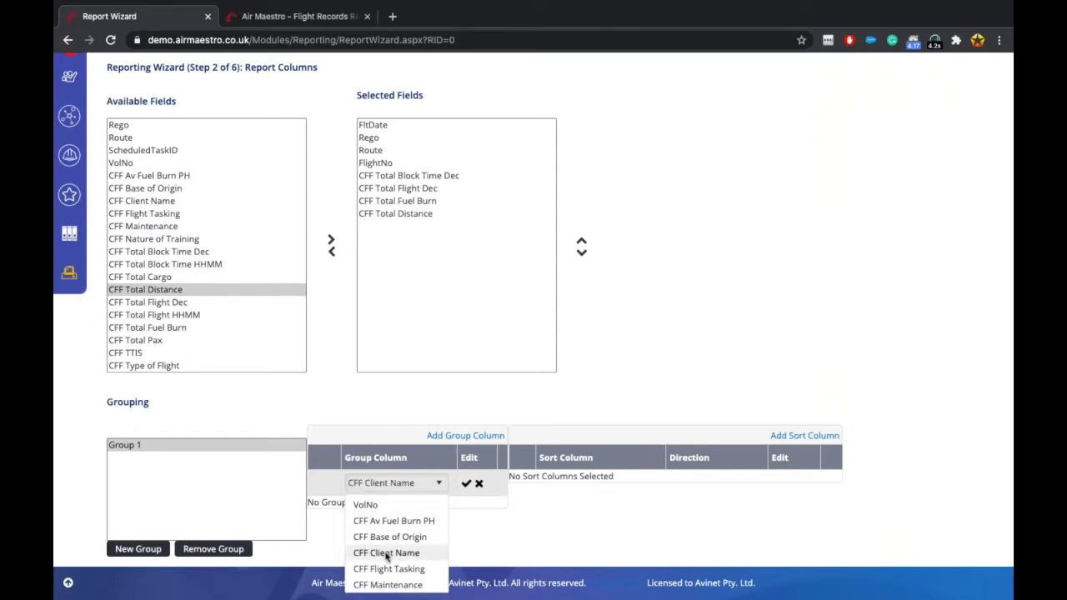
left_click(466, 483)
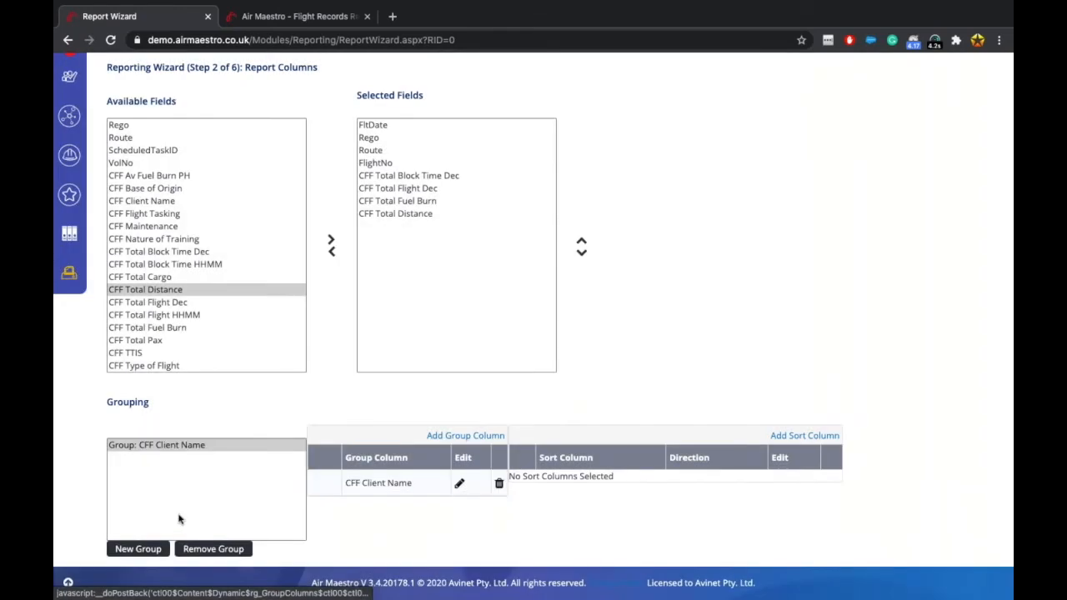
Add CFF Flight Tasking as the second grouping column.
left_click(456, 436)
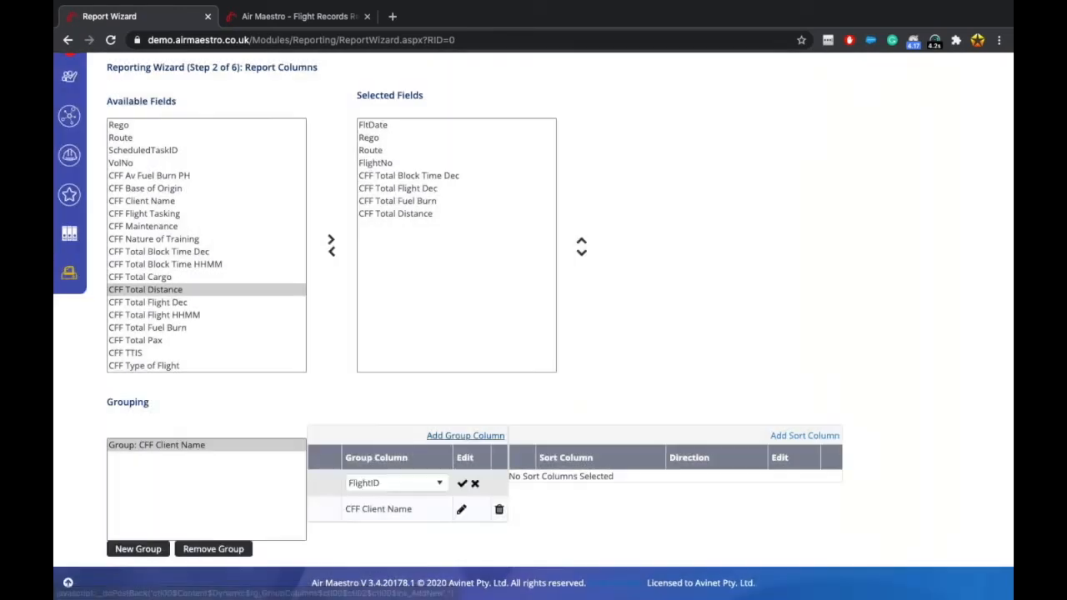
left_click(415, 477)
scroll(392, 549, "down", 2)
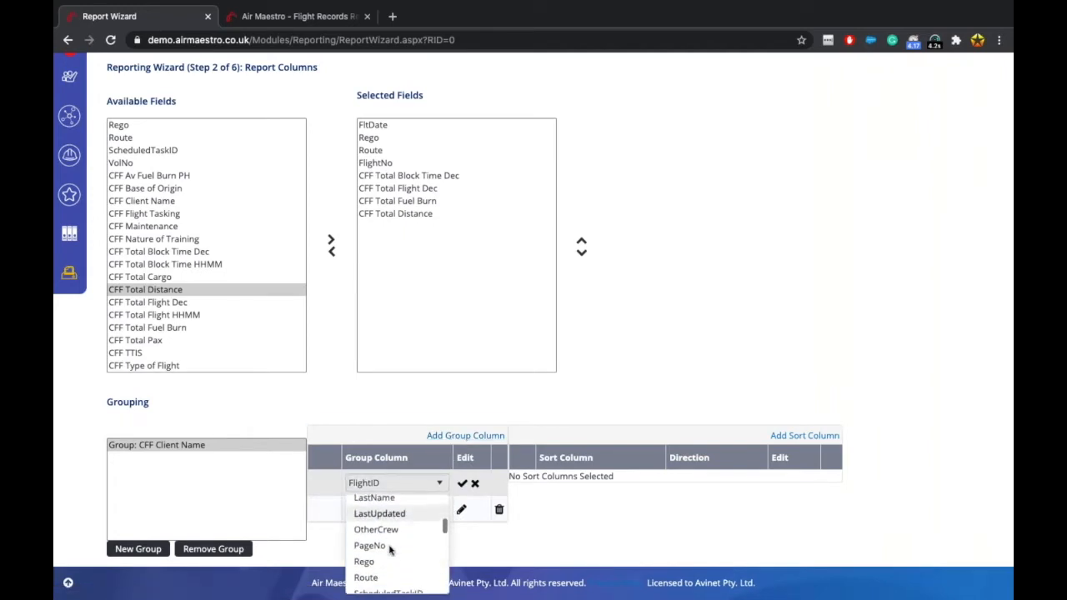
scroll(389, 550, "down", 3)
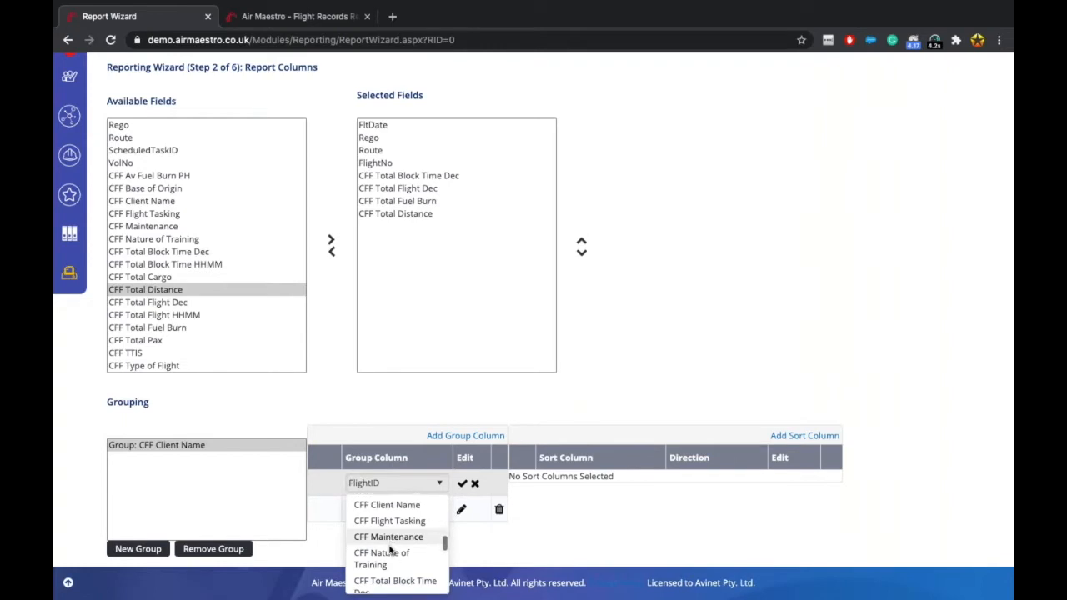
left_click(462, 483)
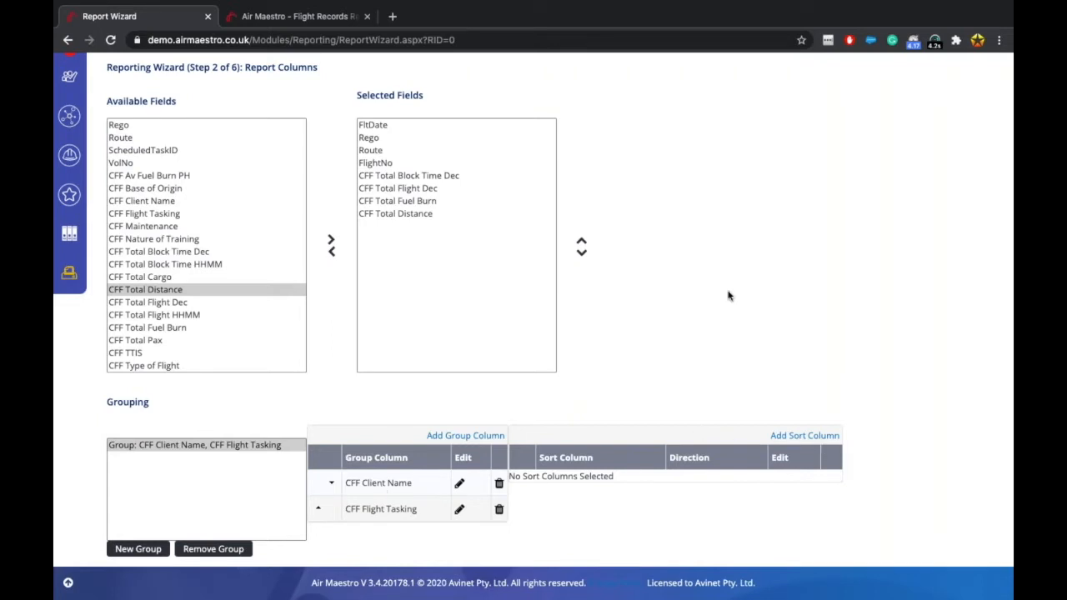
scroll(728, 296, "up", 3)
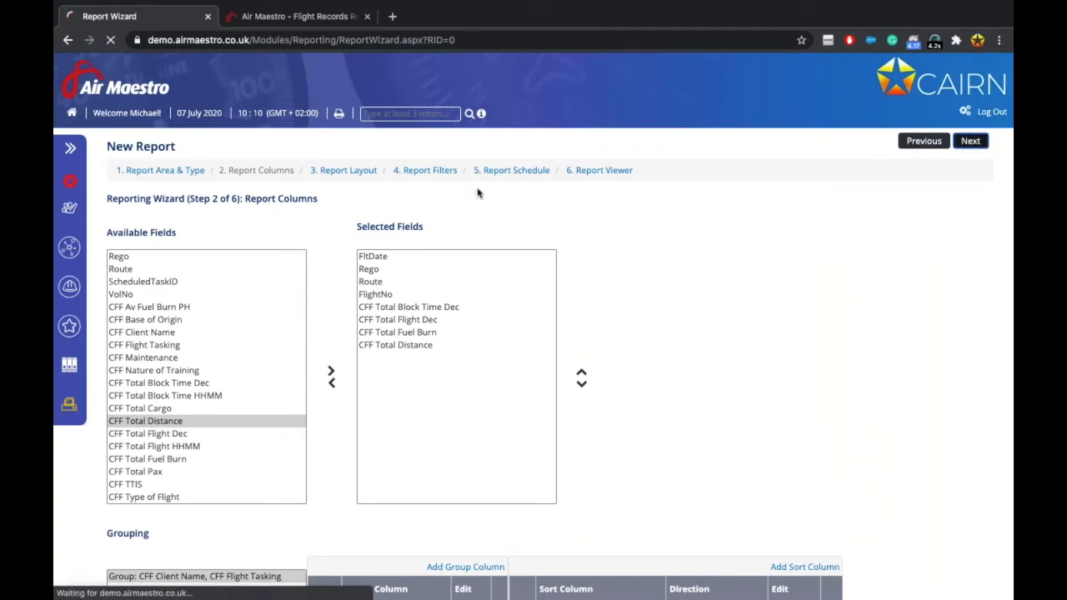
Go to wizard step 3, Report Layout, showing eight 40mm columns on A4 Portrait.
left_click(345, 172)
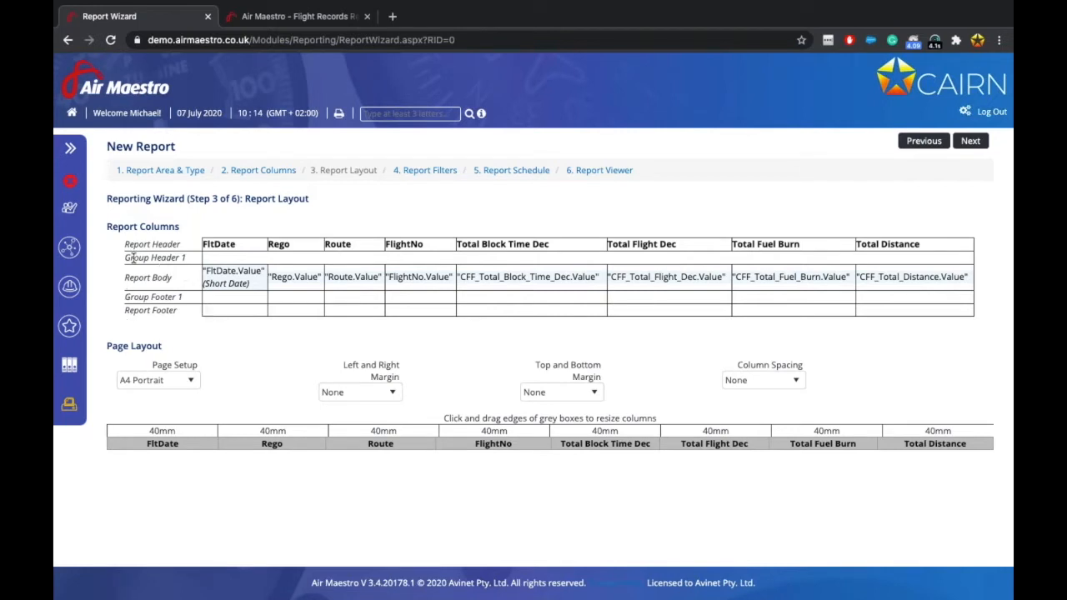
left_click(253, 172)
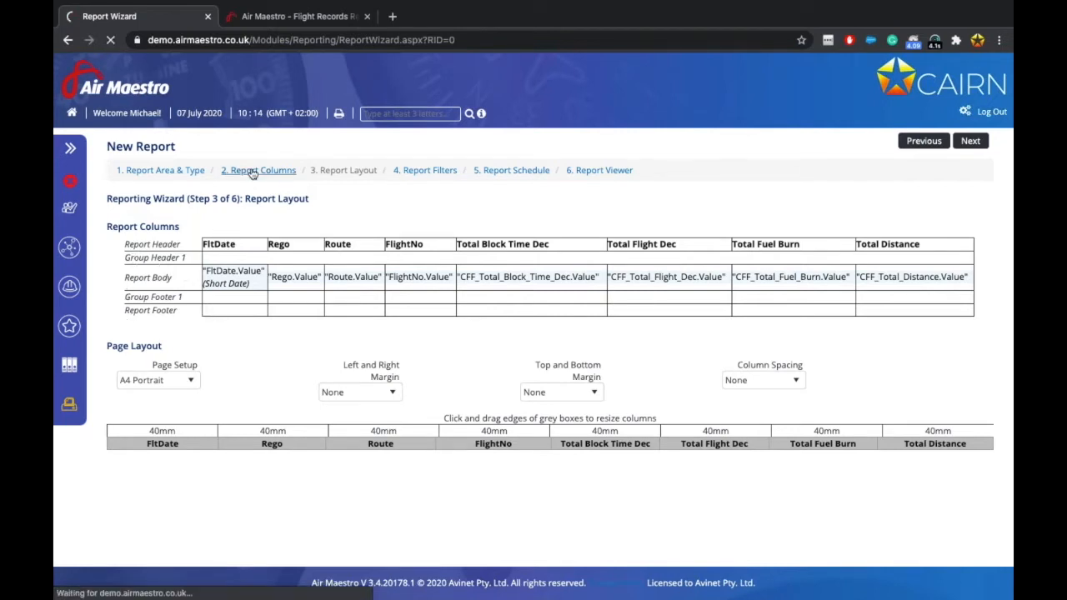
scroll(399, 381, "down", 1)
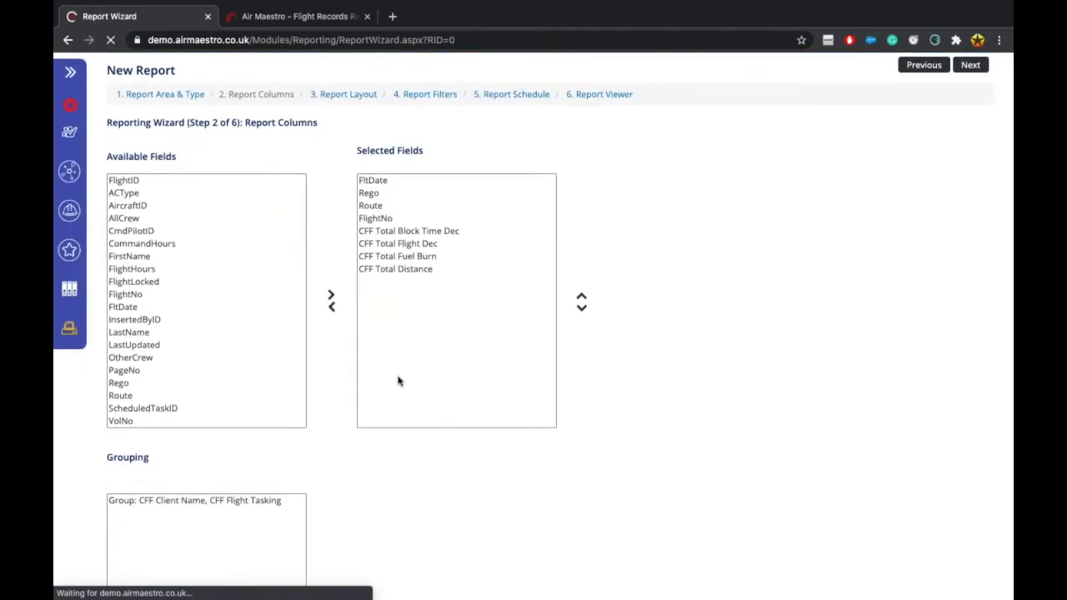
scroll(399, 381, "down", 1)
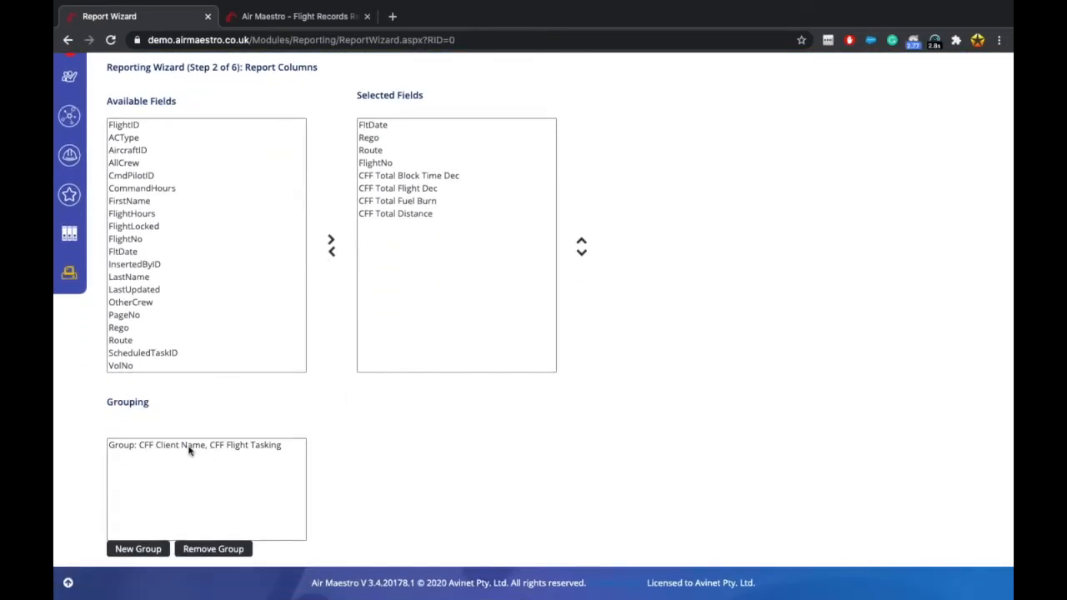
scroll(376, 298, "up", 2)
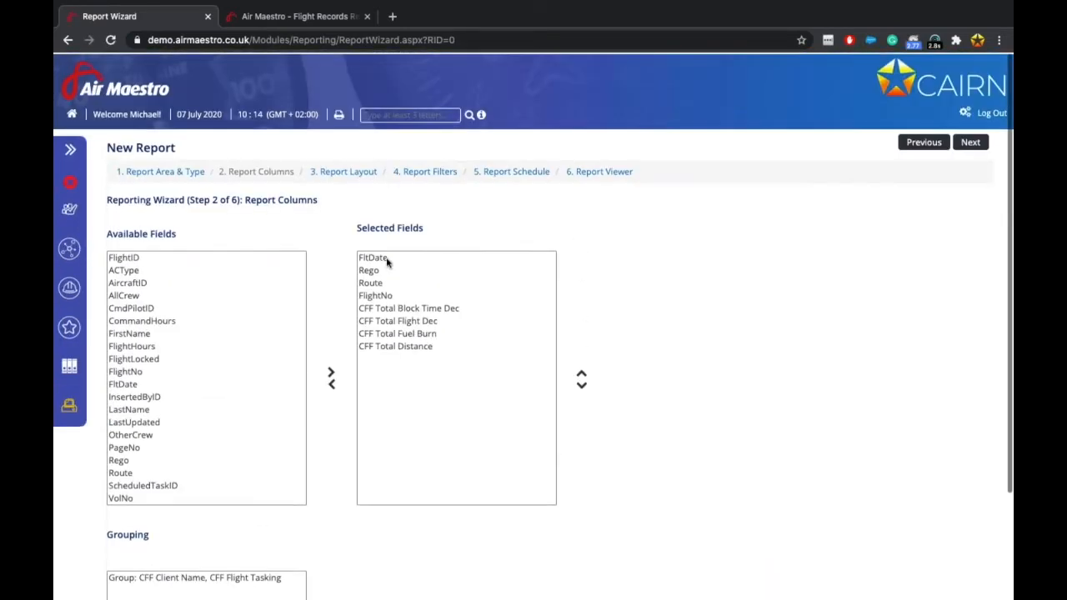
left_click(357, 171)
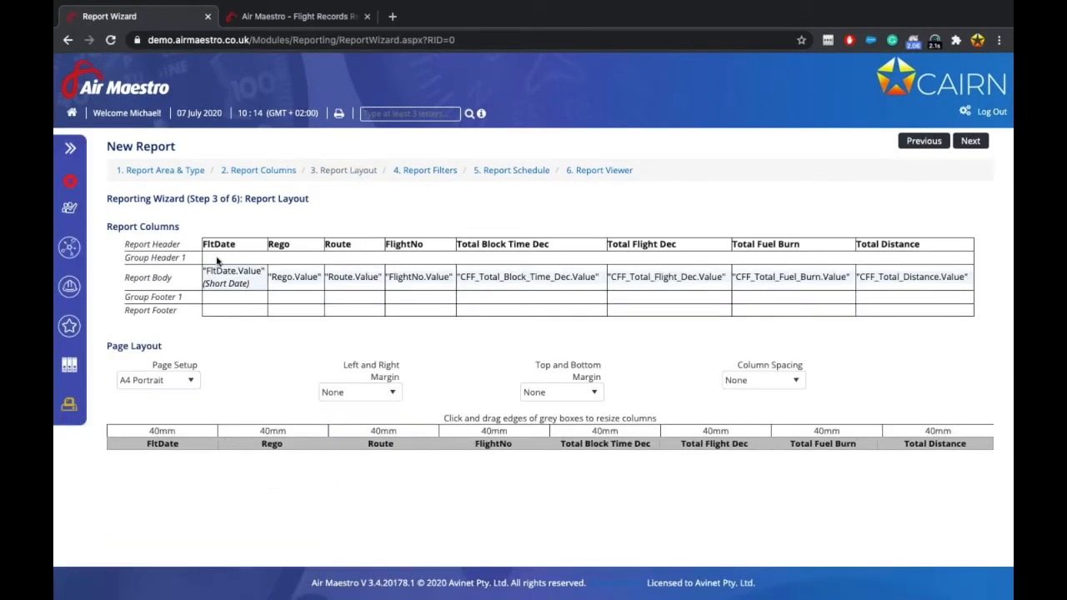
Set Group Header 1's group label to Verbose, combining client name and flight tasking.
right_click(216, 262)
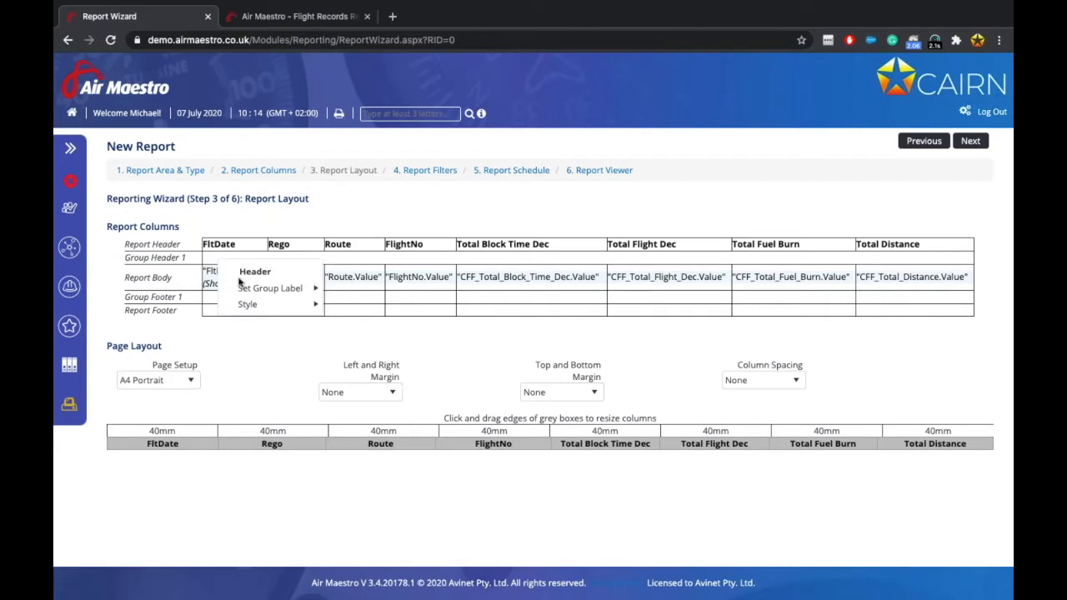
mouse_move(282, 288)
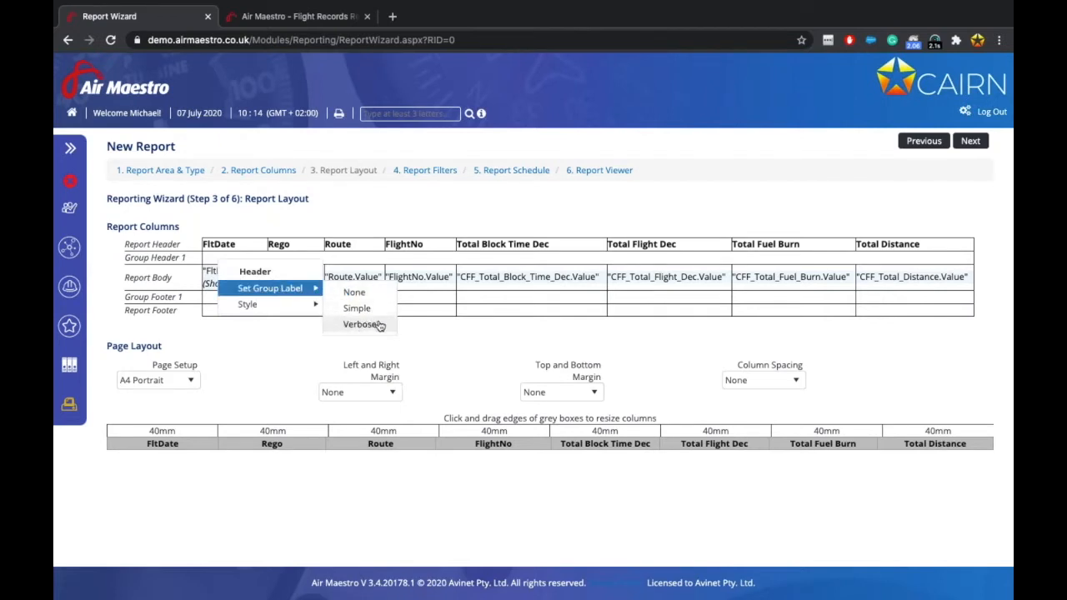
left_click(362, 325)
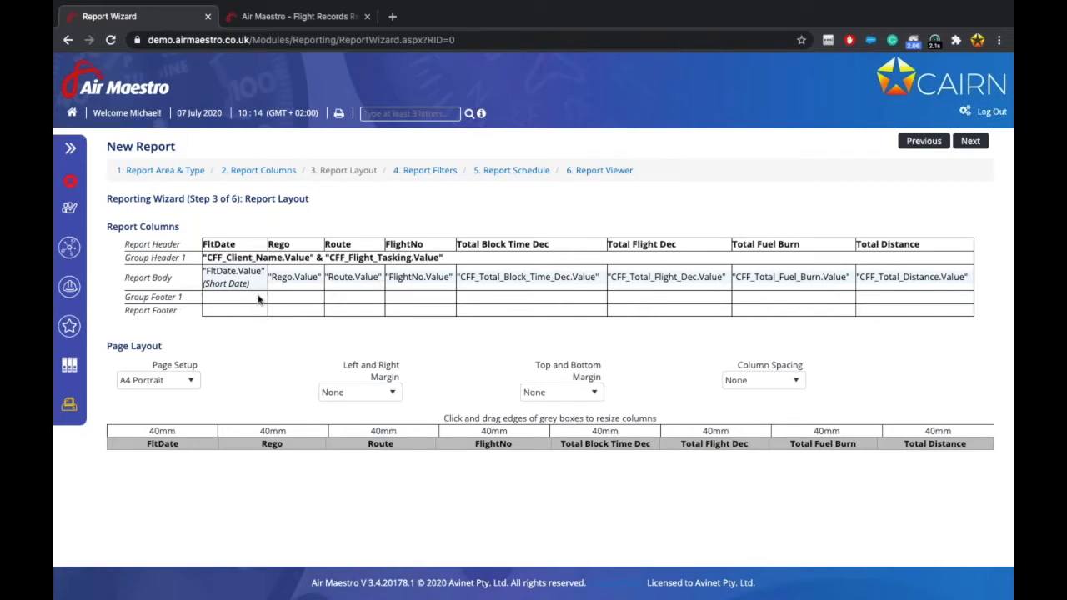
Add Total calculations in Group Footer 1 under Total Block Time Dec and Total Flight Dec.
right_click(480, 300)
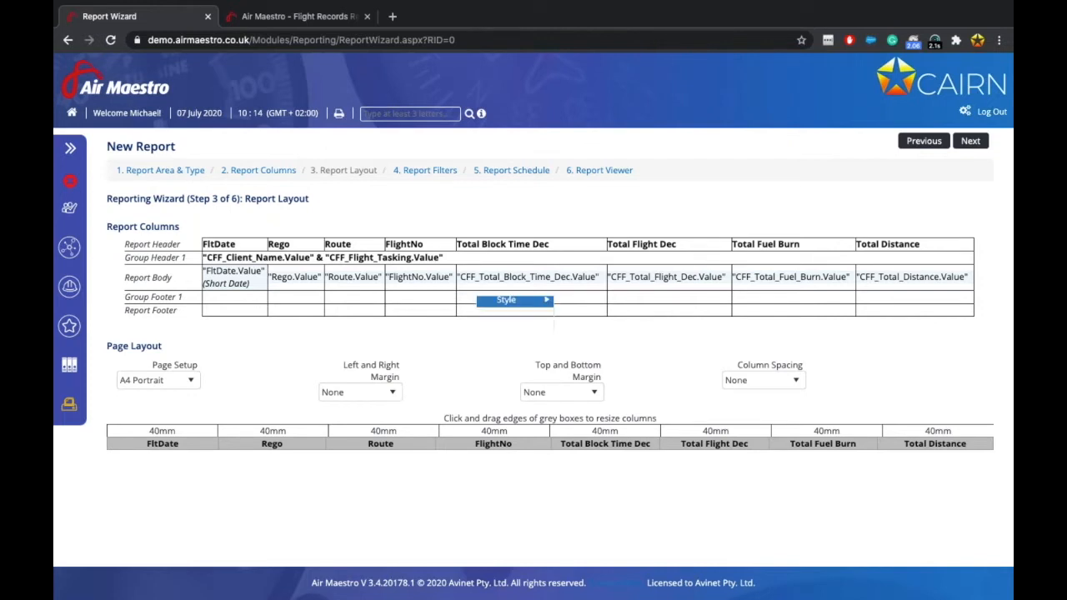
mouse_move(519, 345)
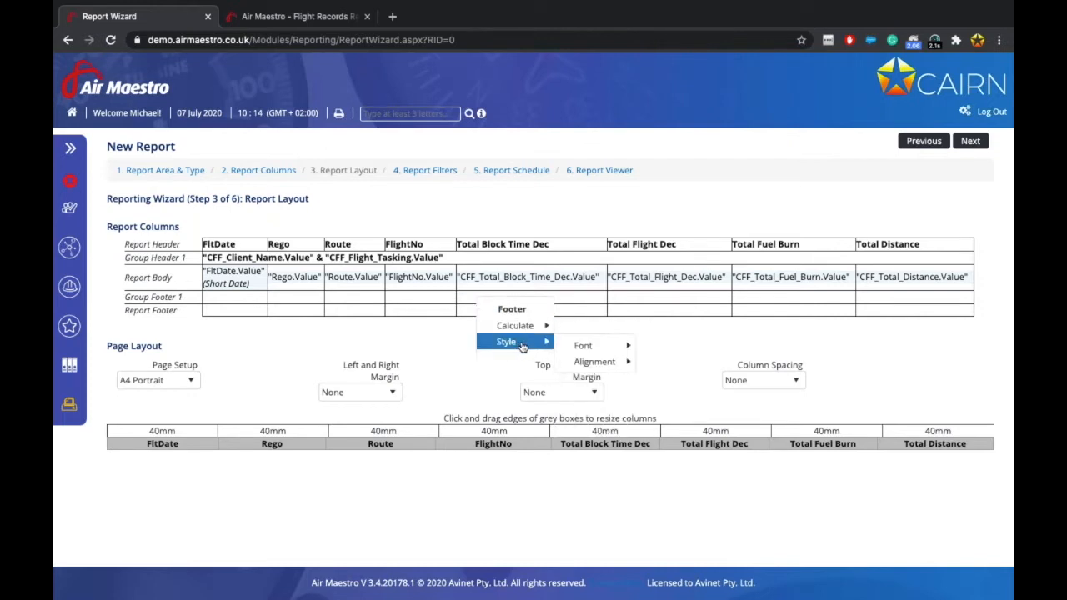
mouse_move(588, 347)
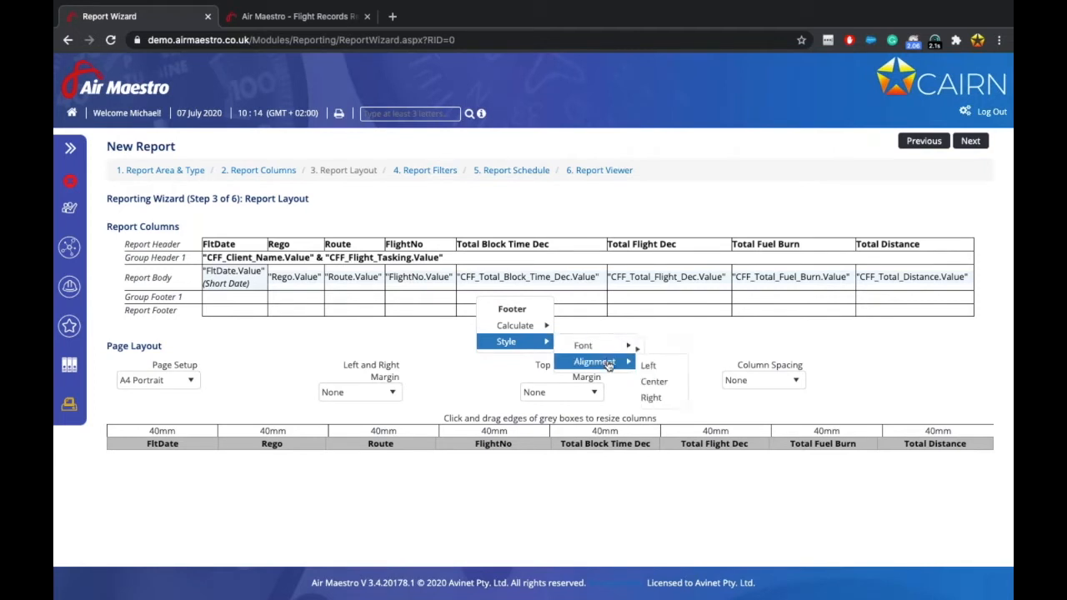
mouse_move(524, 326)
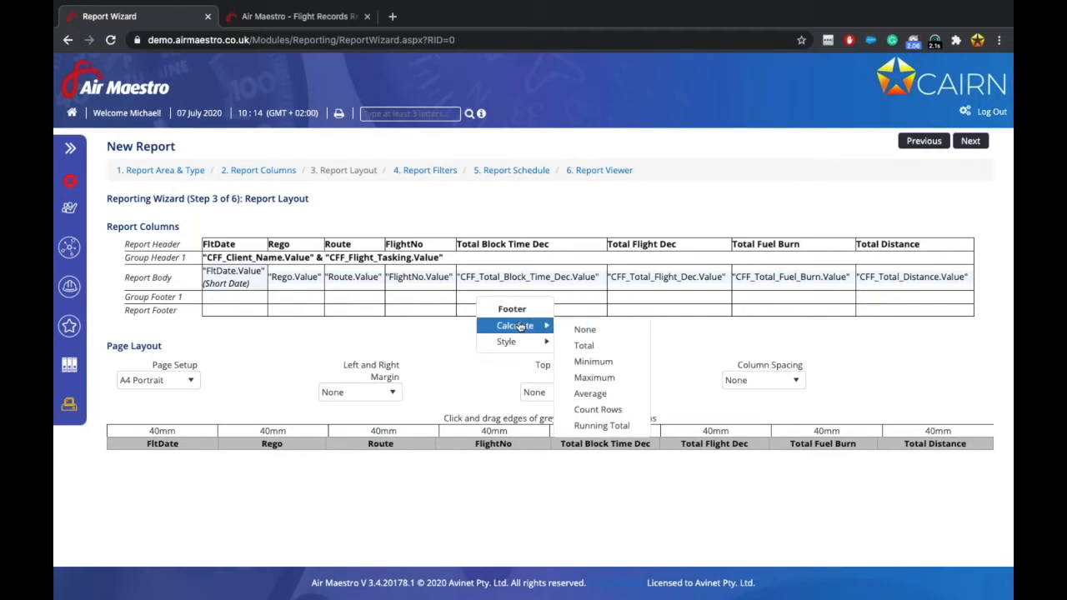
left_click(602, 348)
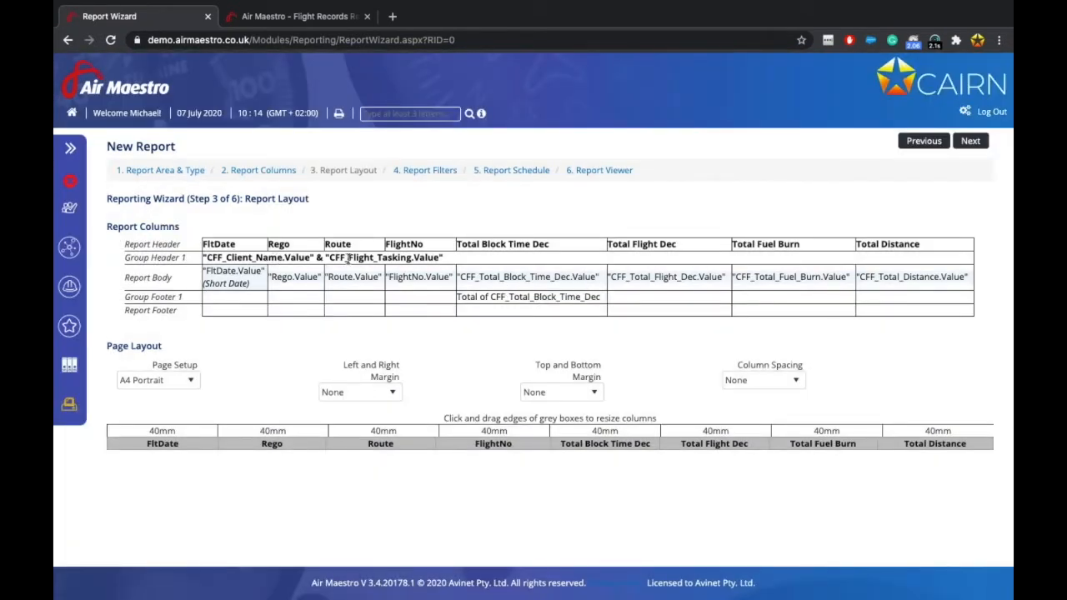
left_click(638, 299)
mouse_move(679, 326)
left_click(743, 348)
Add Total calculations in Group Footer 1 under Total Fuel Burn and Total Distance.
left_click(784, 304)
mouse_move(826, 328)
left_click(882, 348)
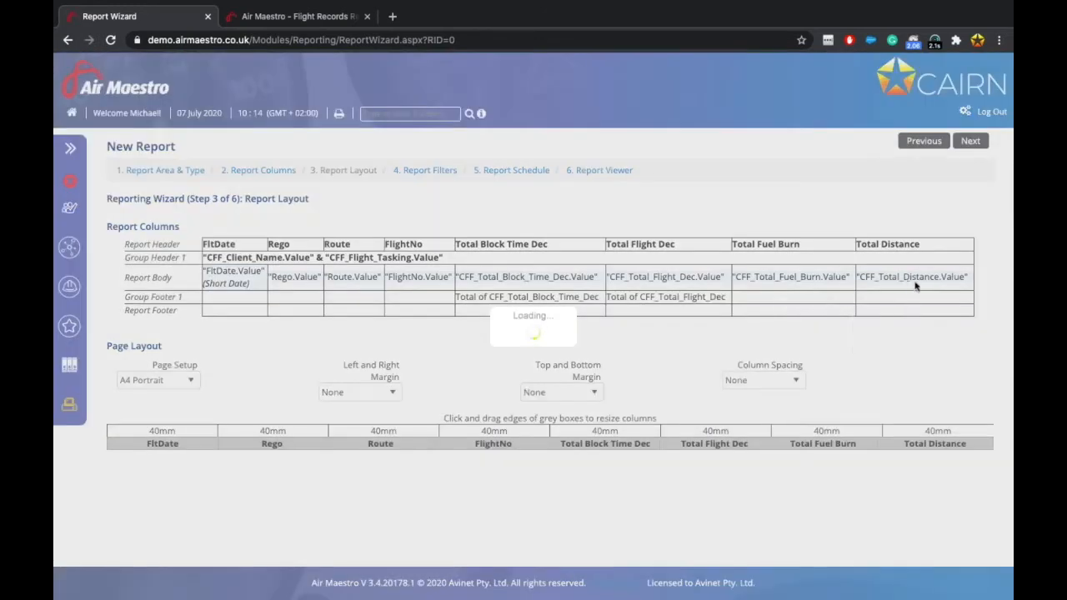
left_click(883, 298)
mouse_move(913, 325)
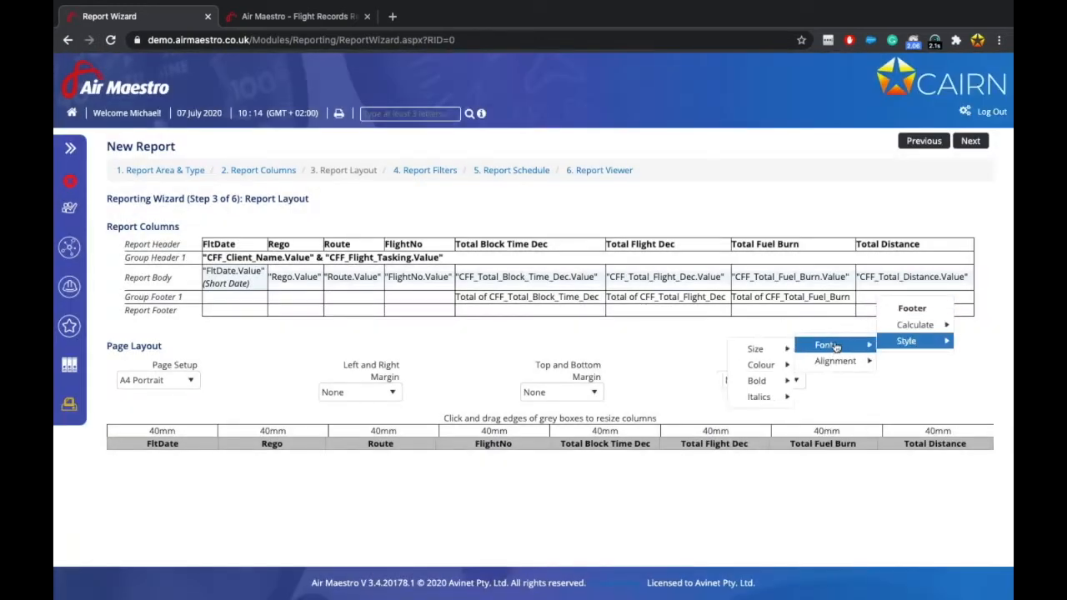
left_click(810, 345)
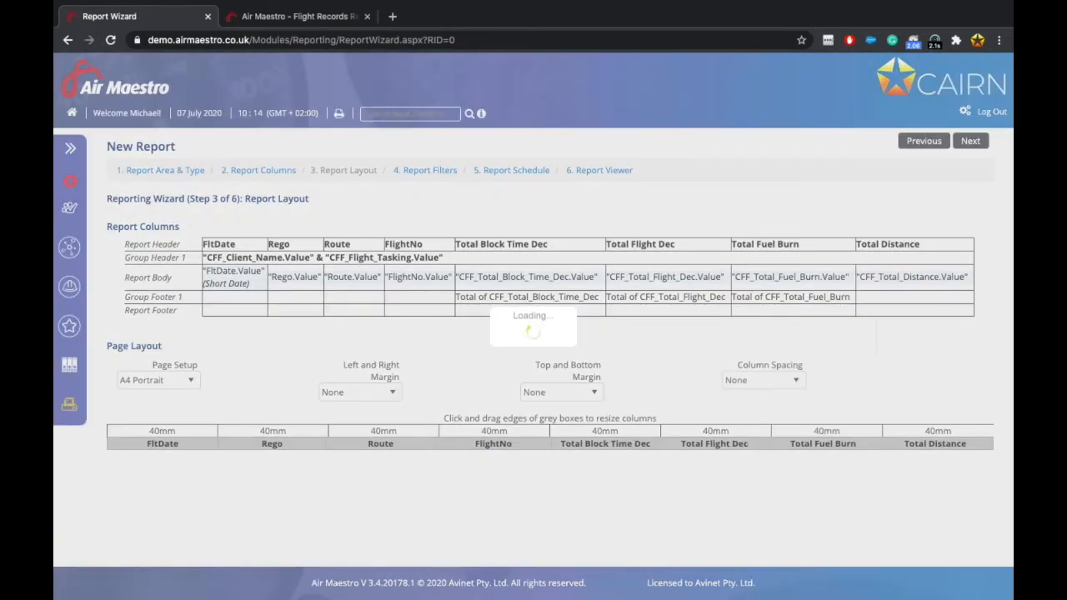
Rename the Total Block Time Dec column heading to 'Total Block Time'.
left_click(231, 245)
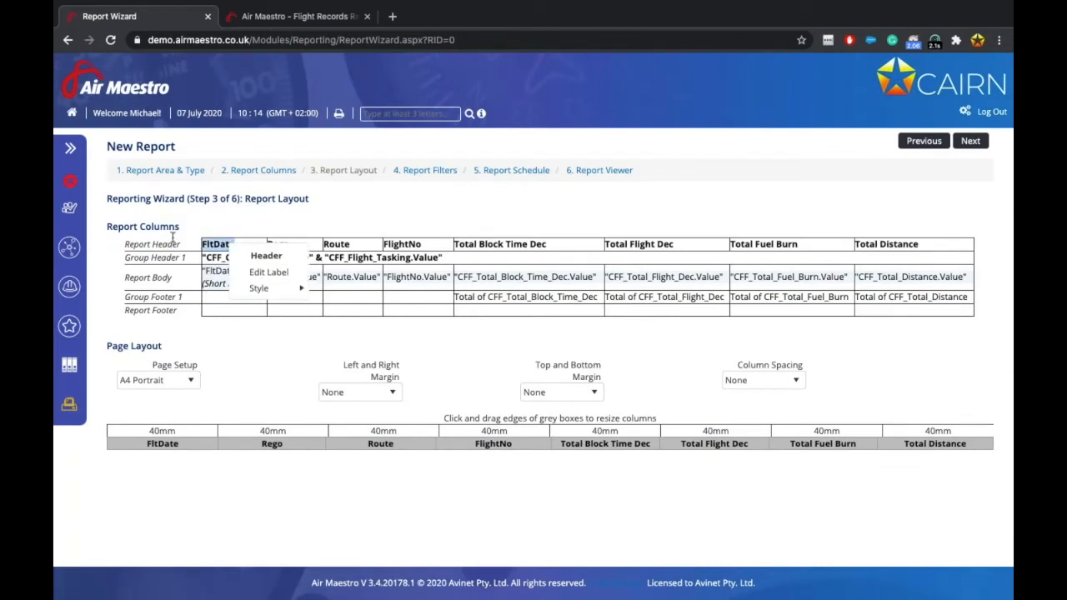
mouse_move(275, 289)
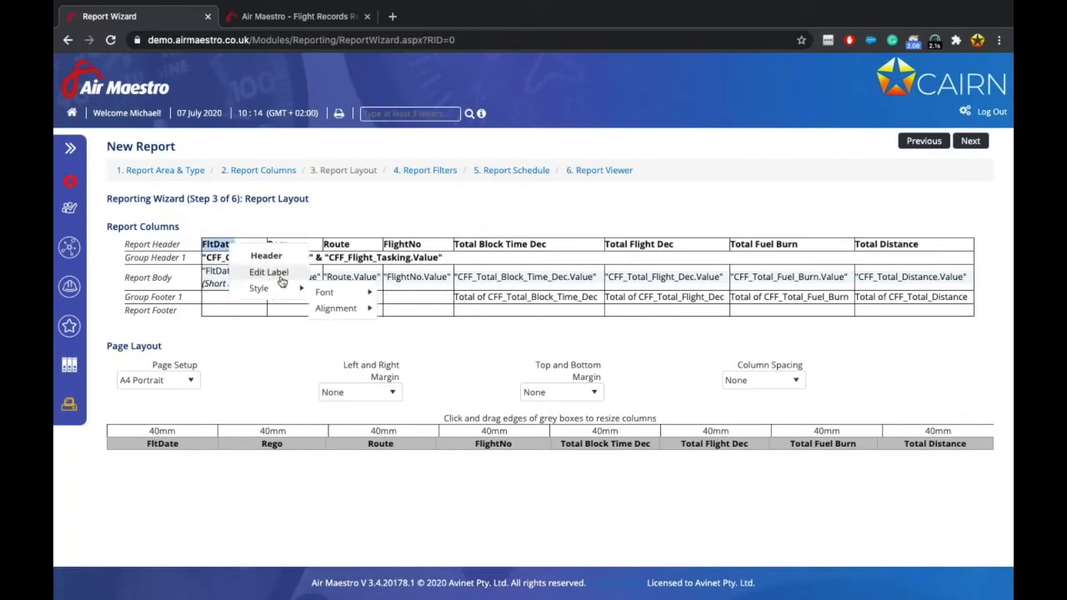
left_click(325, 202)
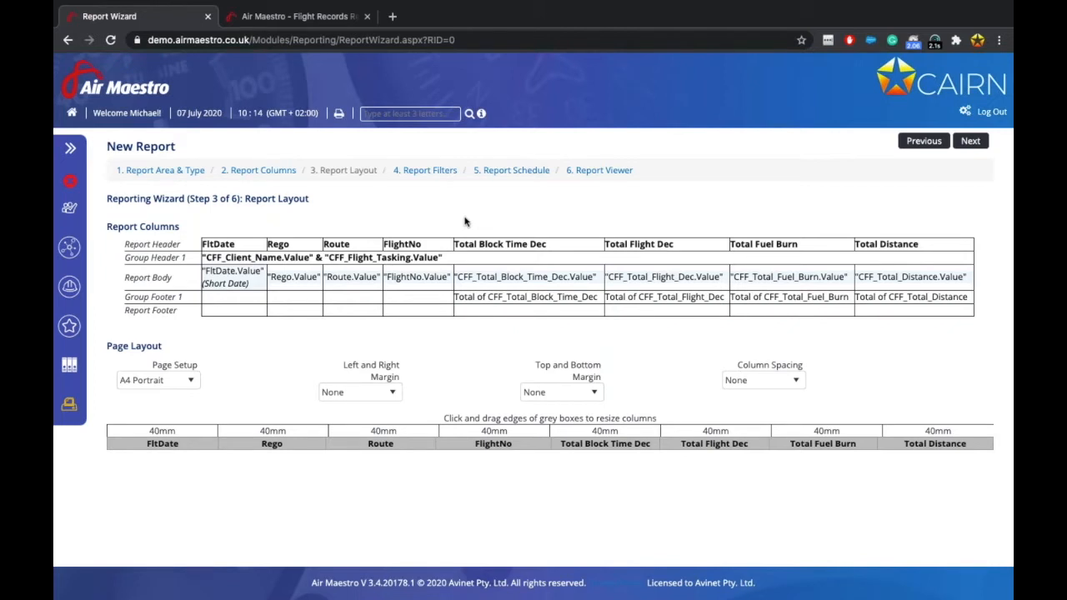
right_click(483, 243)
left_click(520, 274)
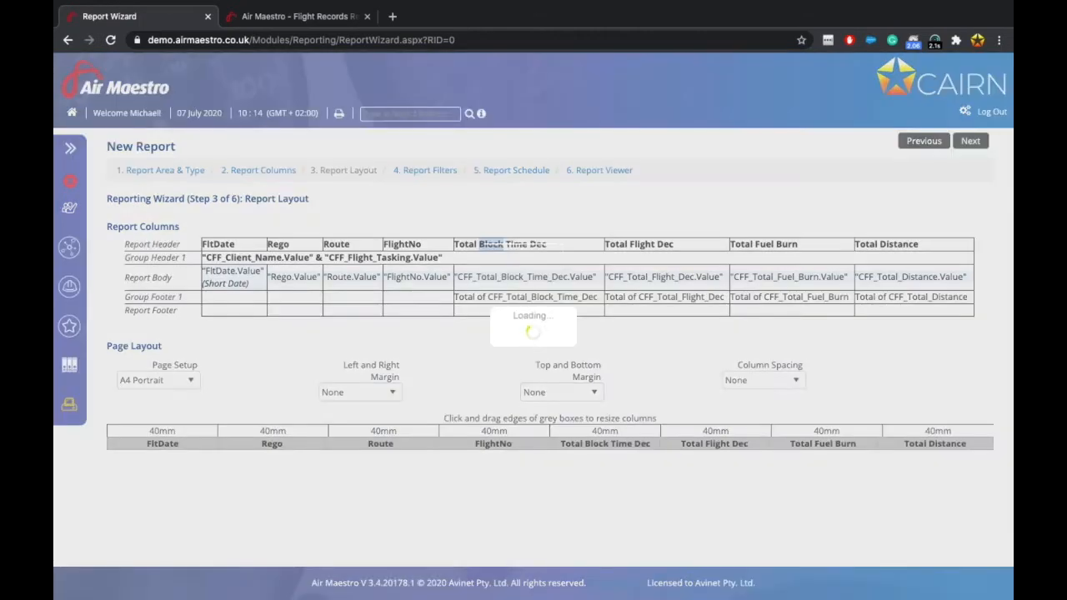
key("BackSpace")
key("BackSpace")
key("BackSpace")
key("BackSpace")
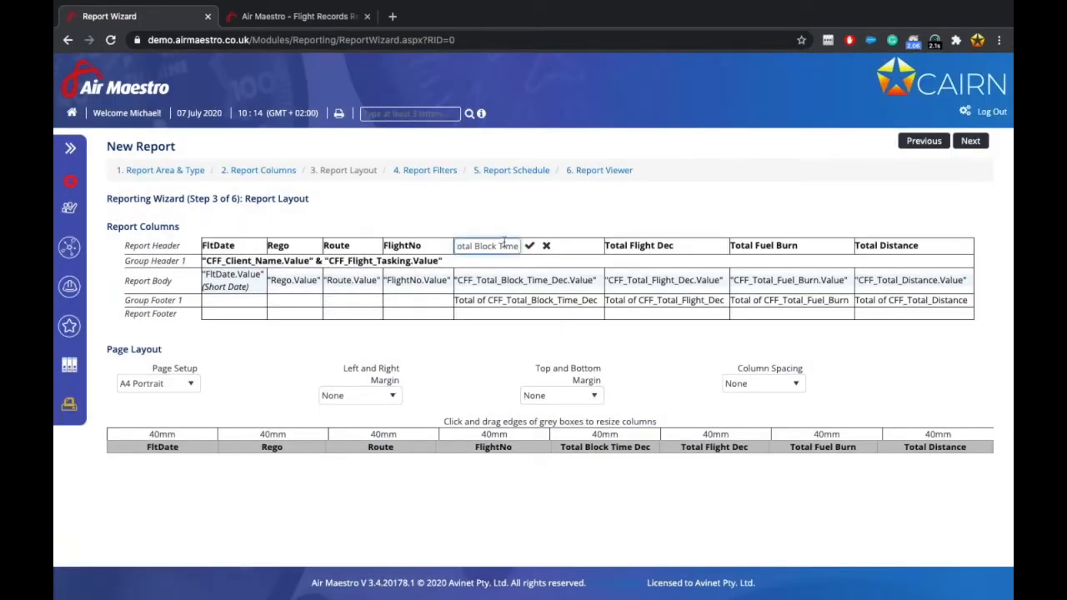
left_click(527, 248)
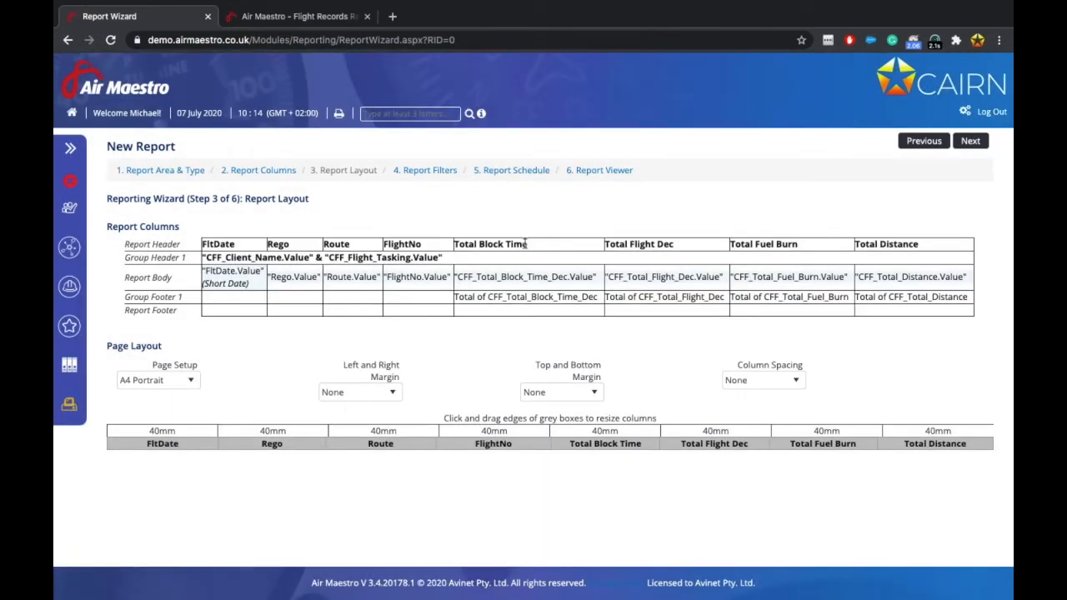
Rename the Rego column heading to 'Aircraft Registration'.
left_click(278, 244)
left_click(322, 280)
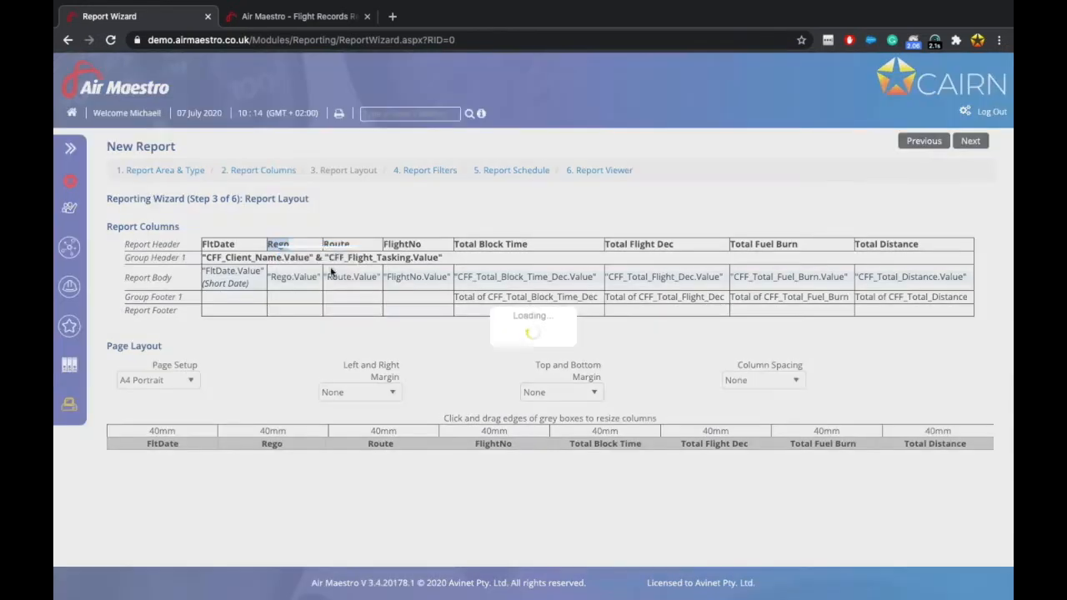
double_click(302, 249)
type("Aircaft Registration")
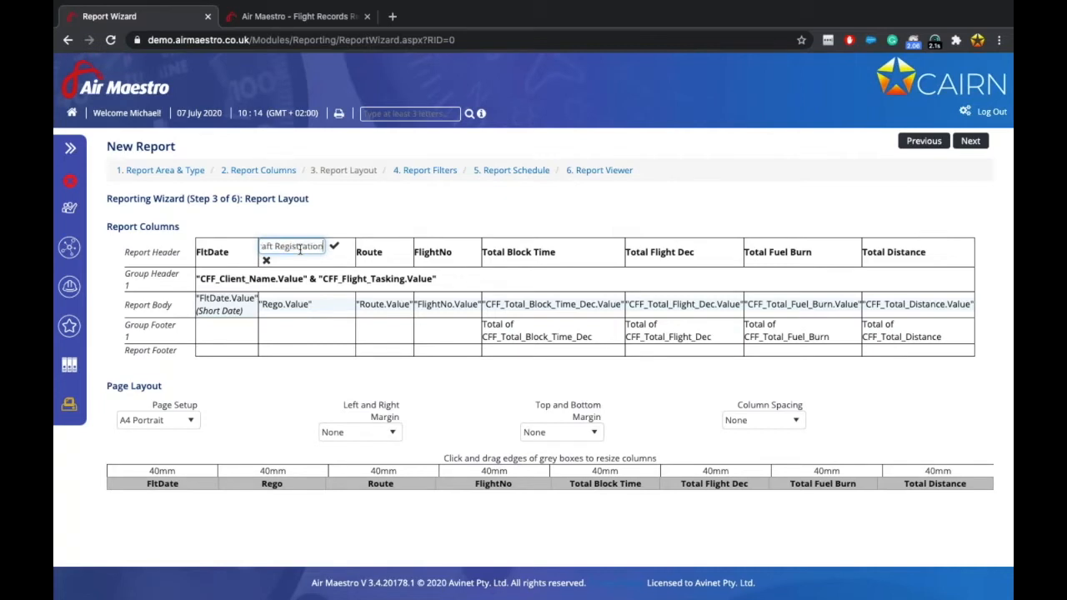
left_click(335, 245)
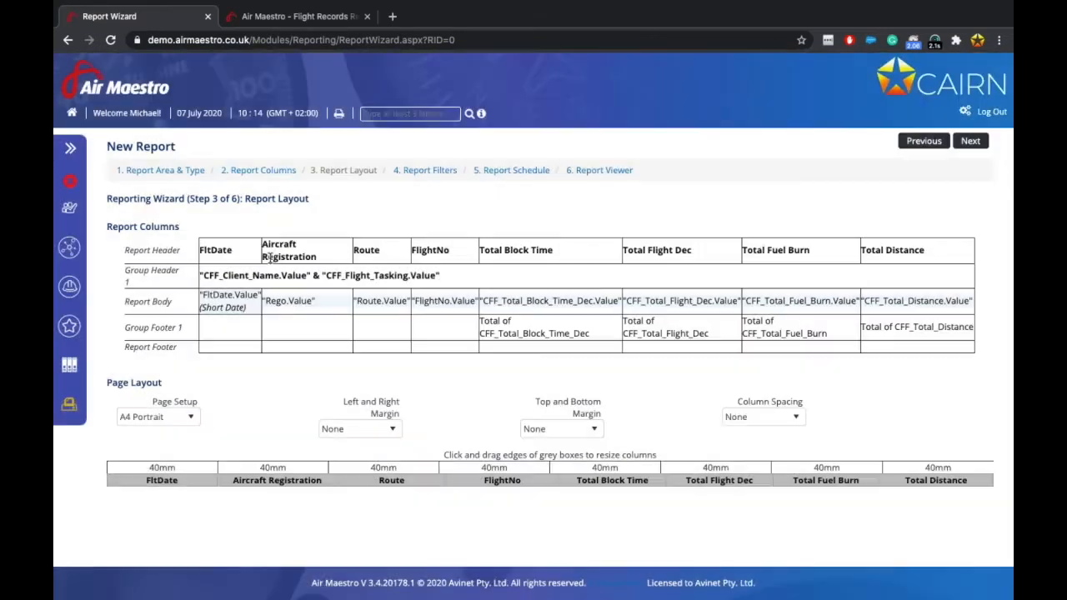
Add a Count Rows calculation in the Report Footer cell under FltDate.
left_click(243, 351)
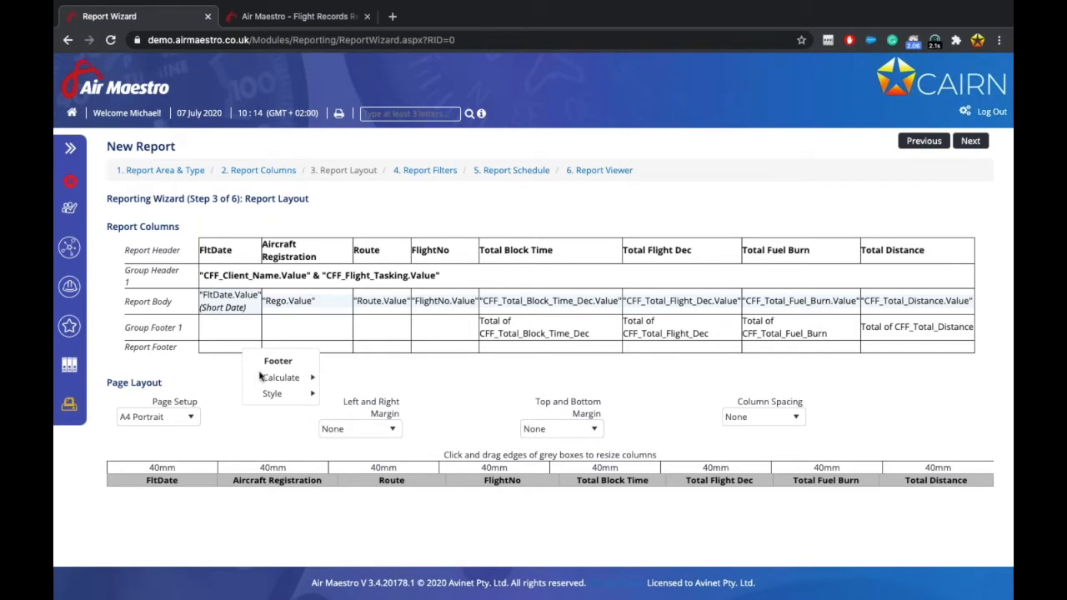
mouse_move(279, 380)
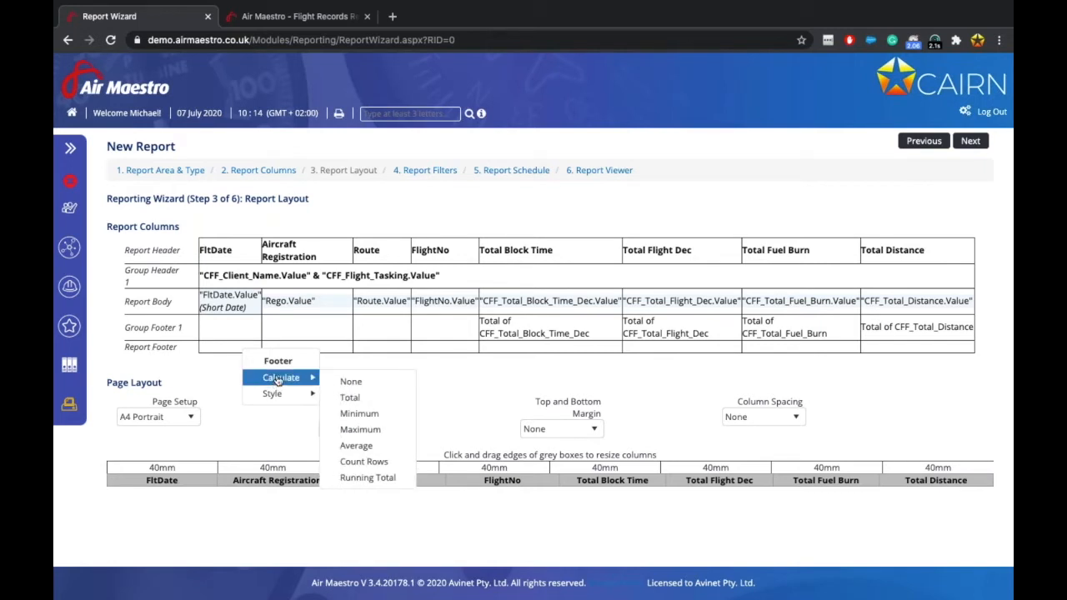
left_click(371, 462)
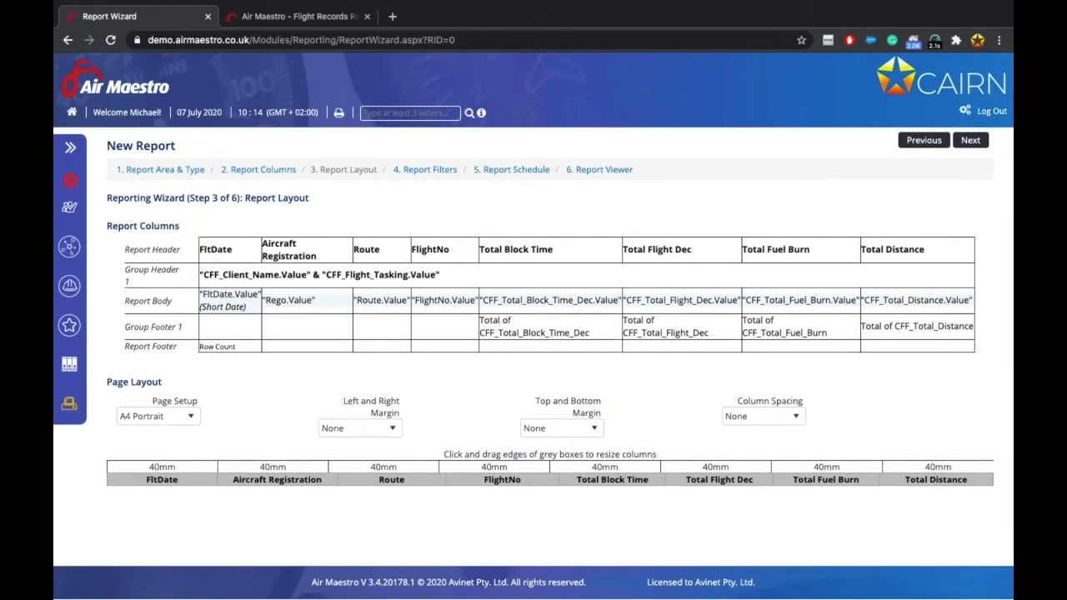
Set A4 Landscape with 1cm margins and 1cm column spacing, then continue to Report Filters.
left_click(173, 417)
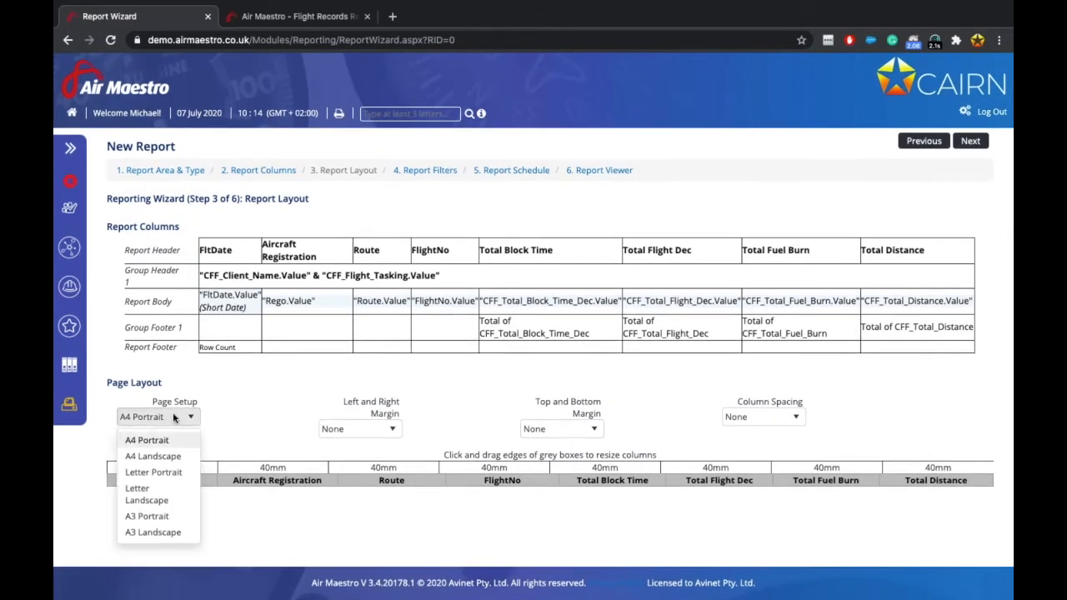
left_click(156, 457)
left_click(350, 428)
left_click(350, 482)
left_click(538, 428)
left_click(541, 484)
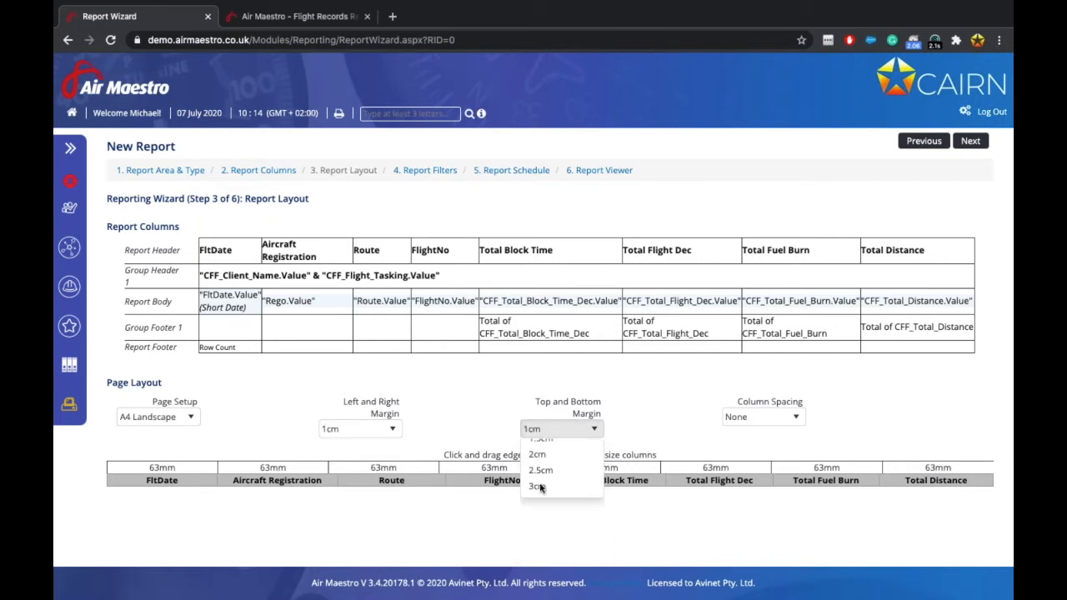
left_click(763, 417)
left_click(737, 472)
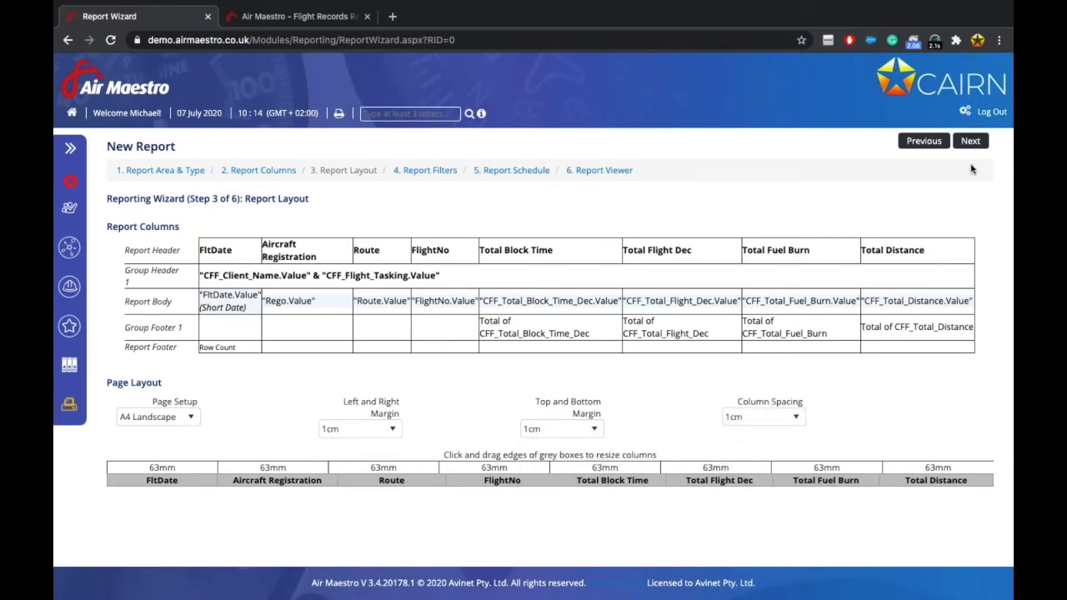
left_click(970, 141)
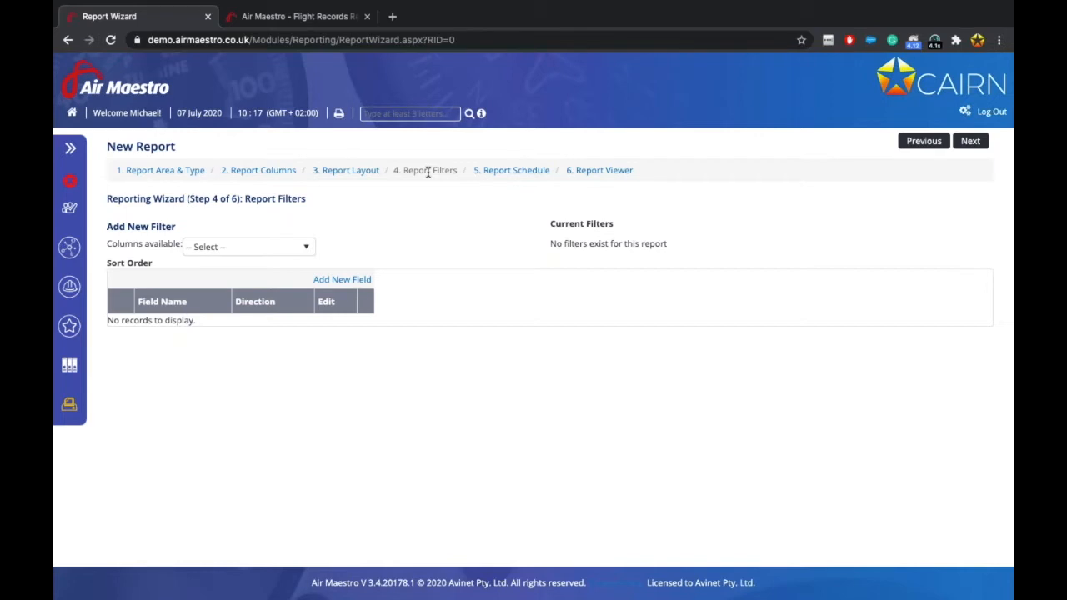
Add a 'FltDate after or on' filter to the report.
left_click(292, 243)
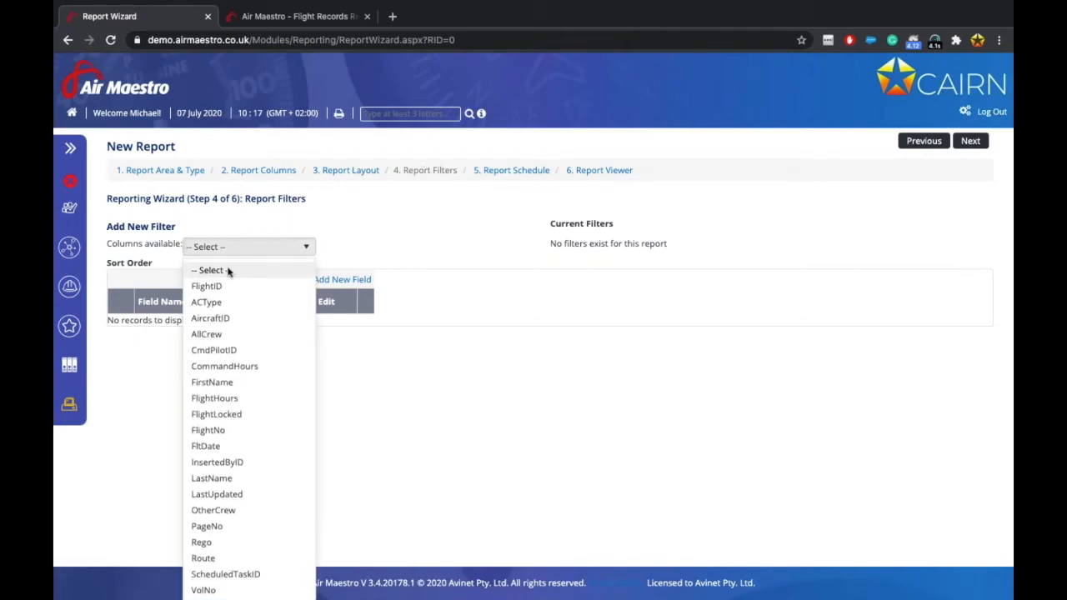
left_click(215, 446)
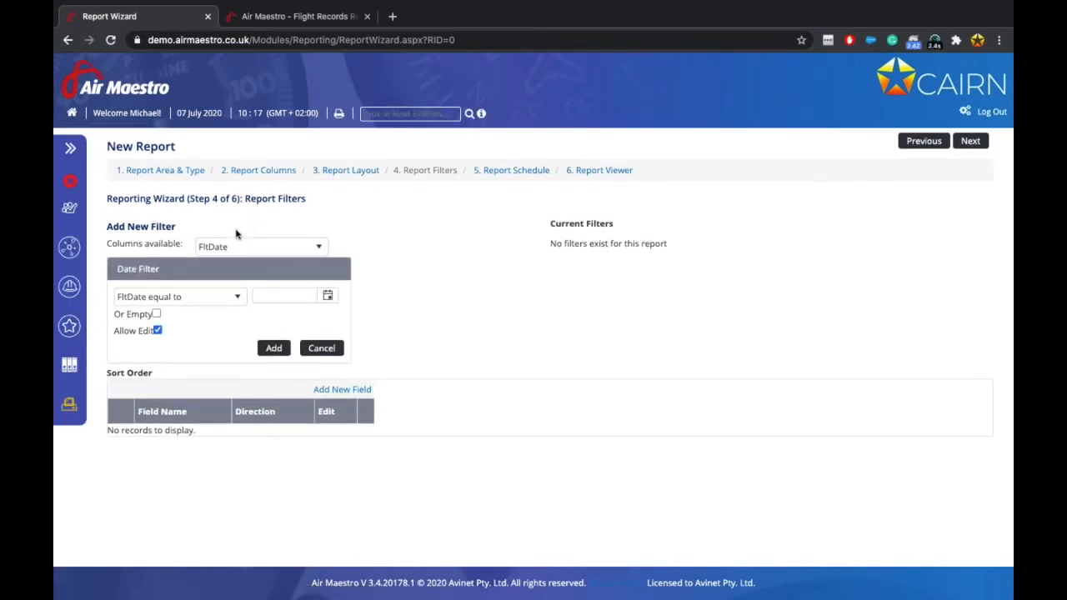
left_click(209, 296)
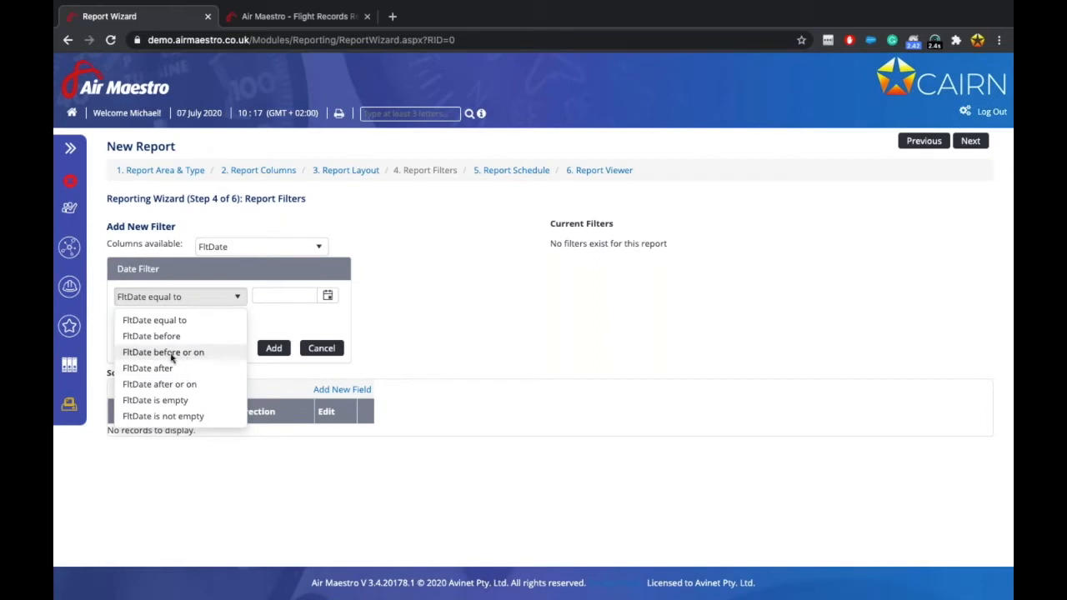
left_click(174, 386)
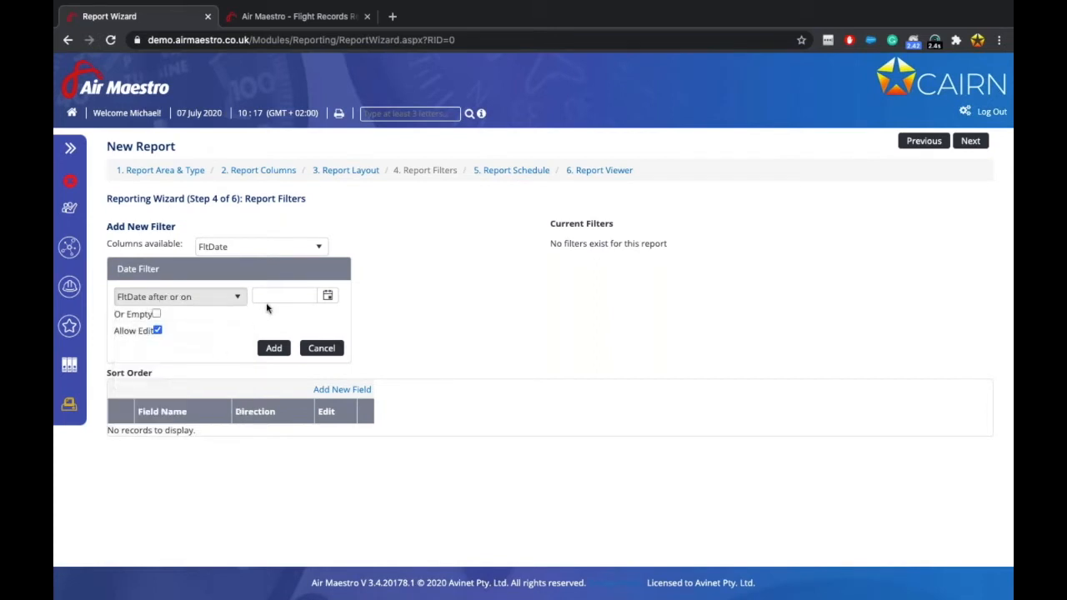
left_click(267, 348)
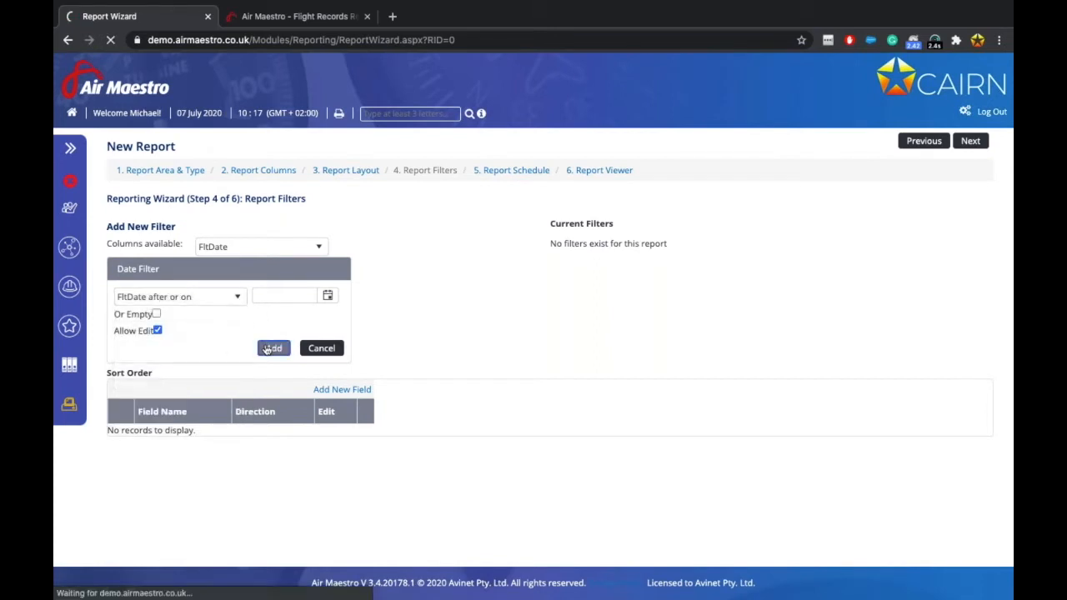
Add a second filter, 'FltDate before or on'.
left_click(302, 248)
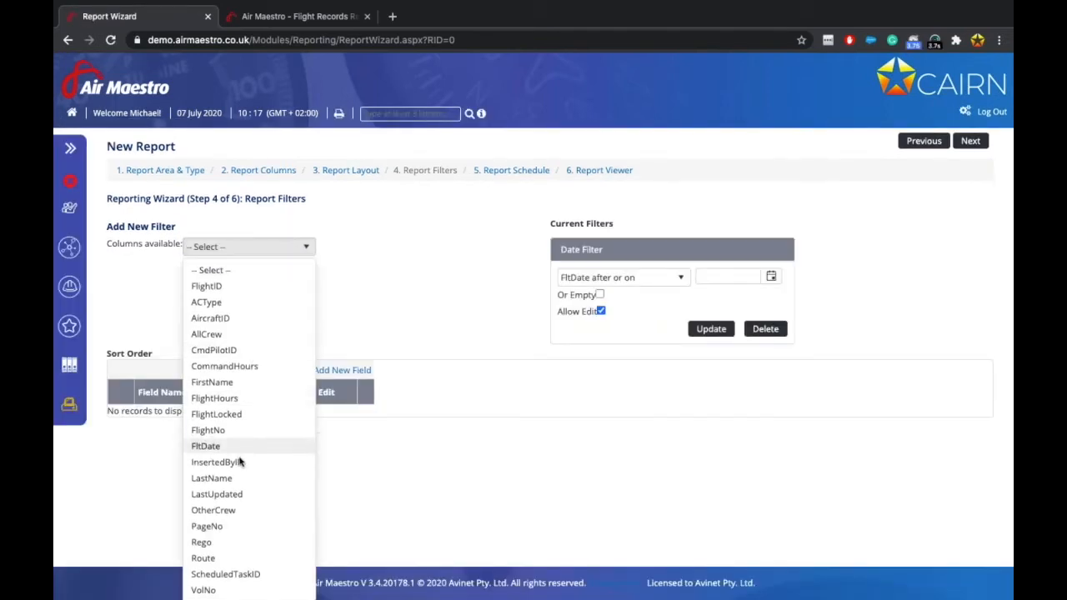
left_click(221, 446)
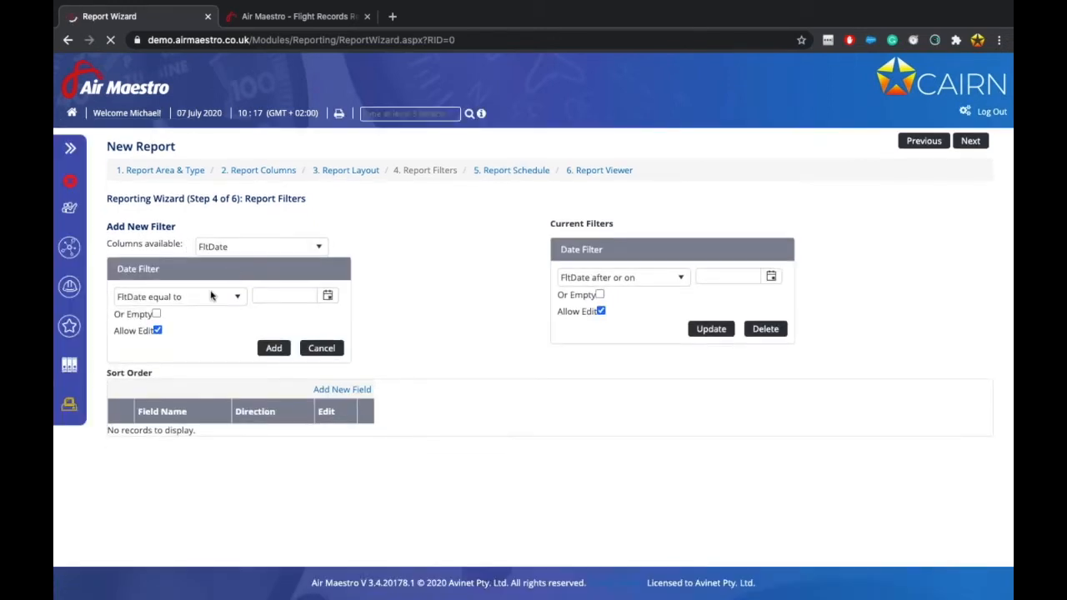
left_click(211, 296)
left_click(183, 344)
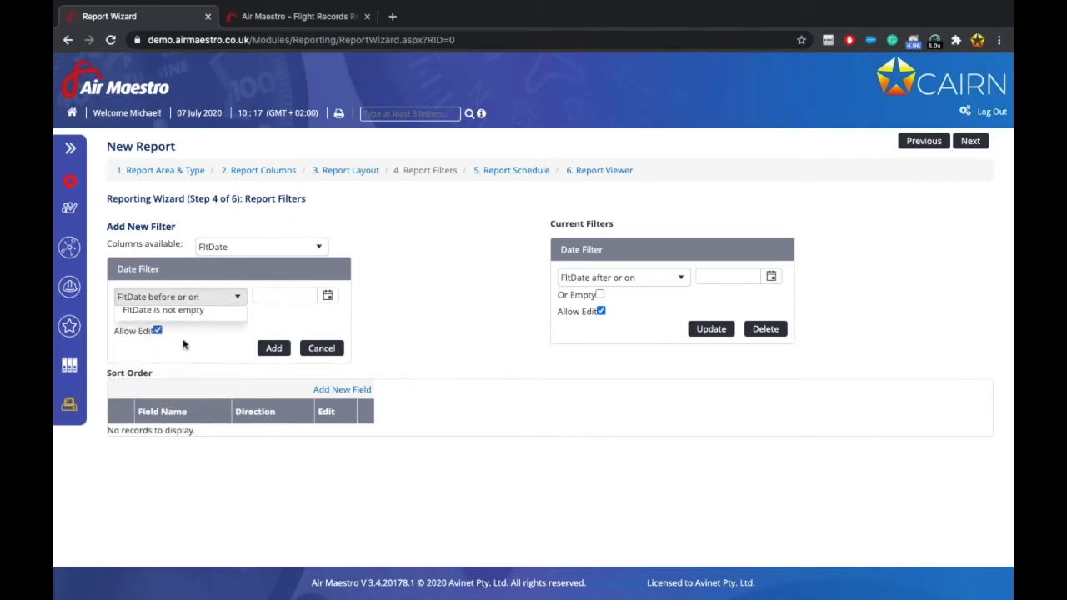
left_click(274, 349)
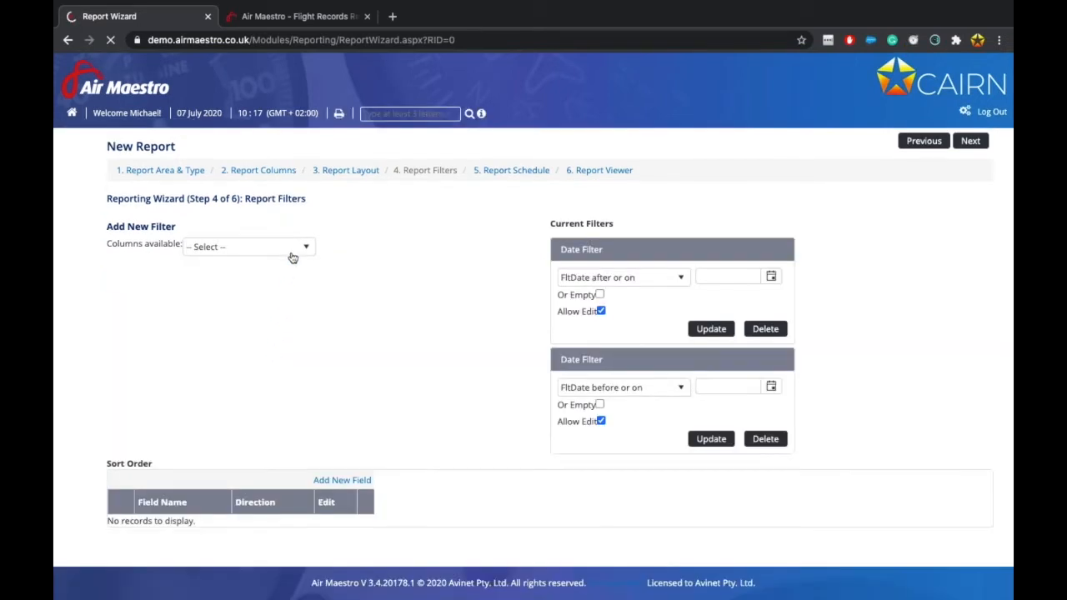
Pick Rego from the filter columns to start a 'Rego equals' text filter.
left_click(296, 245)
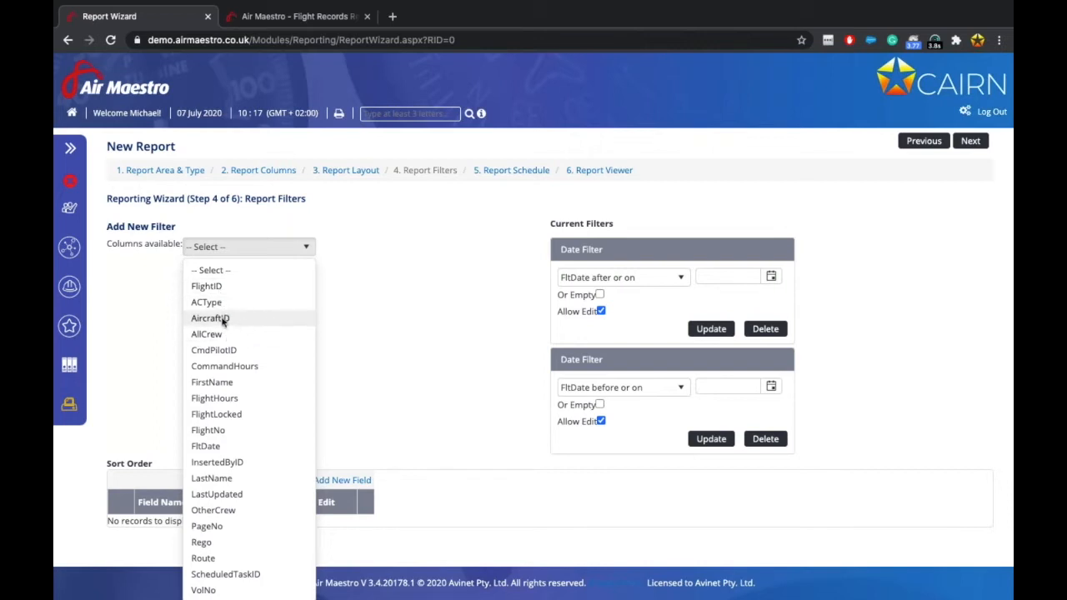
scroll(237, 476, "down", 2)
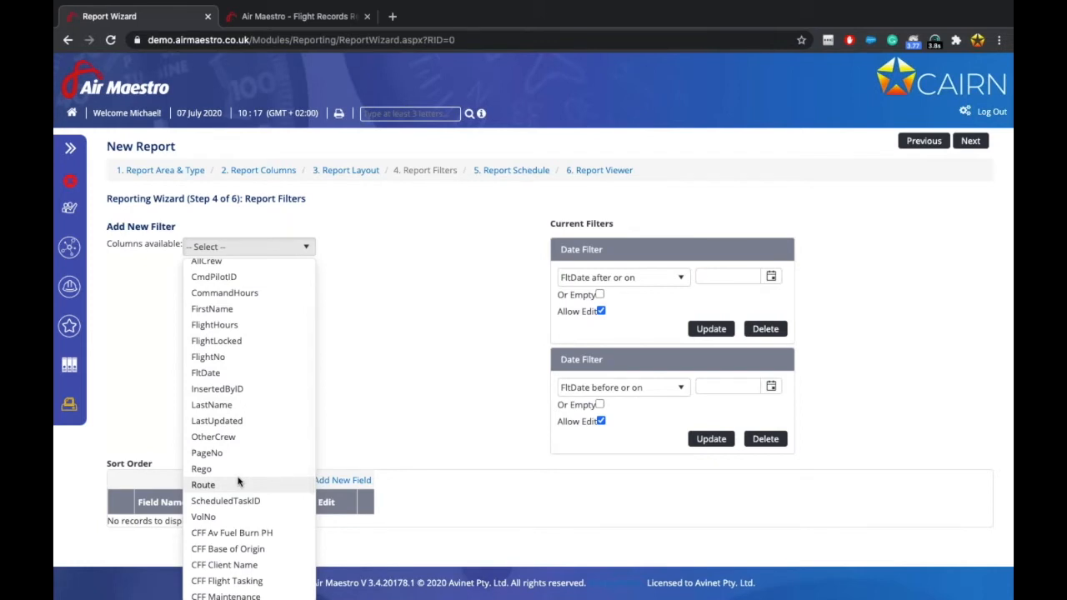
left_click(202, 470)
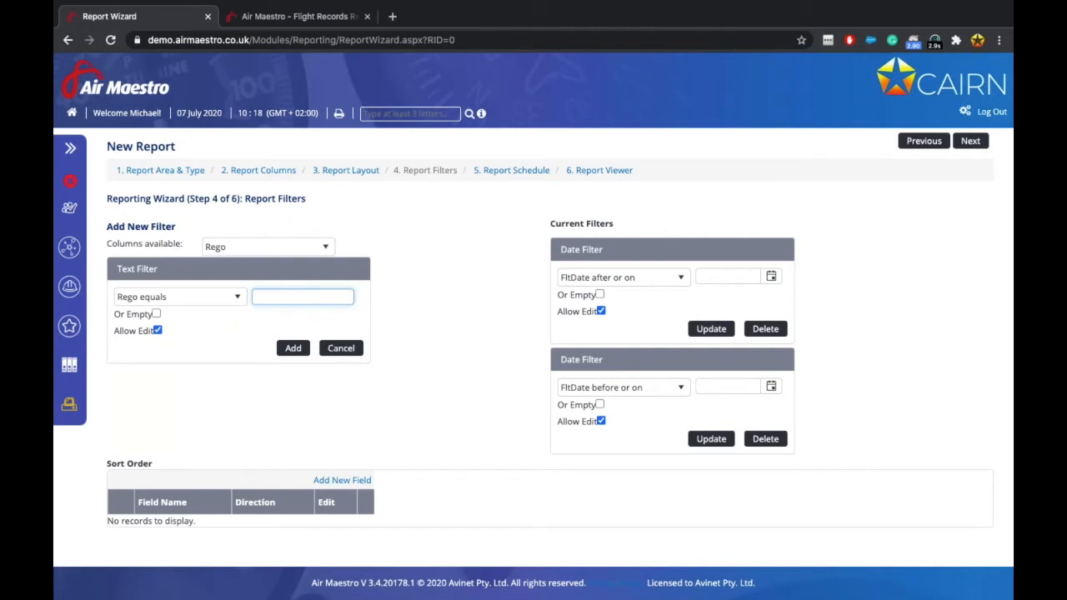
left_click(300, 250)
scroll(251, 300, "up", 6)
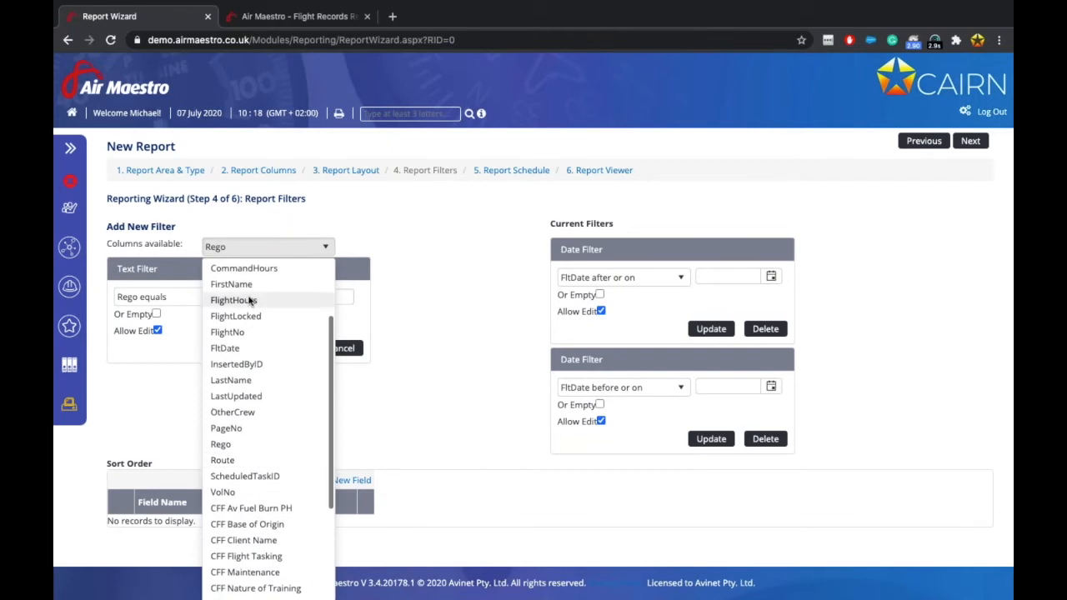
Start a filter on the AircraftID column and browse the list of aircraft registrations.
left_click(241, 319)
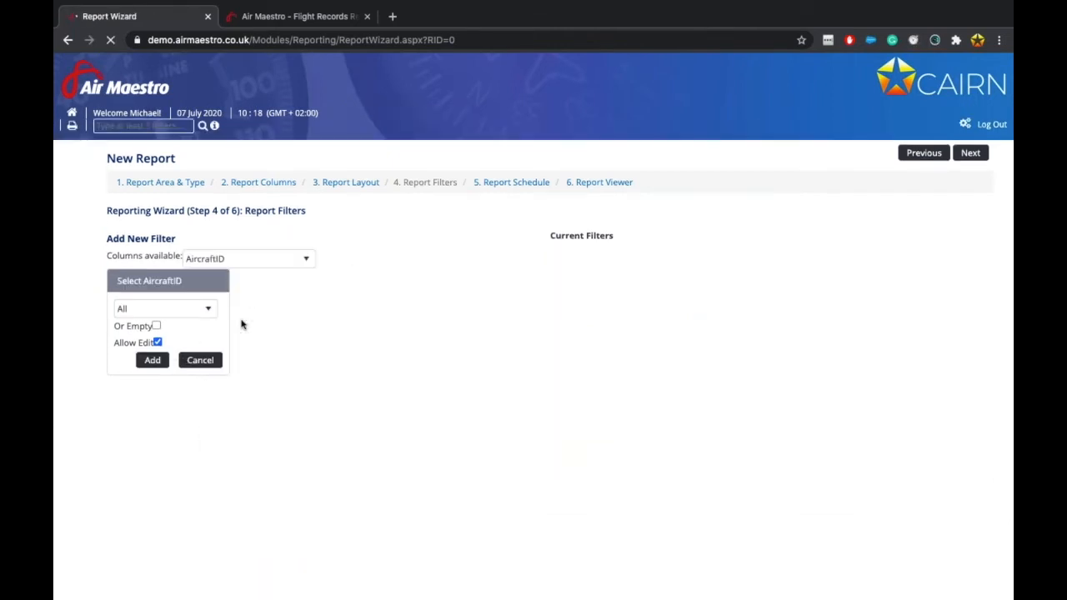
left_click(208, 296)
scroll(173, 461, "down", 2)
scroll(174, 461, "up", 1)
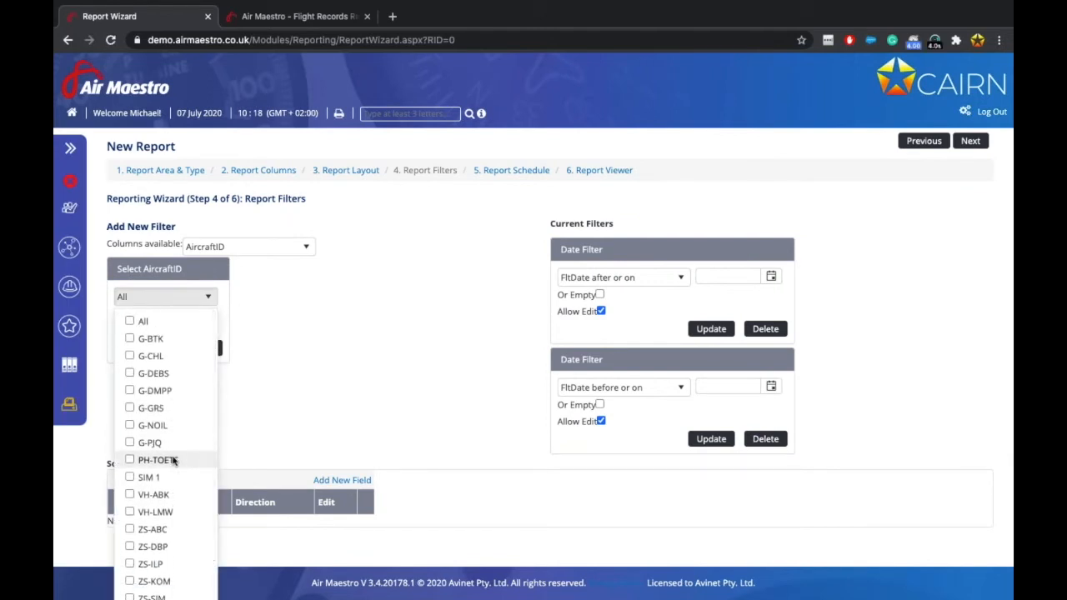
left_click(332, 378)
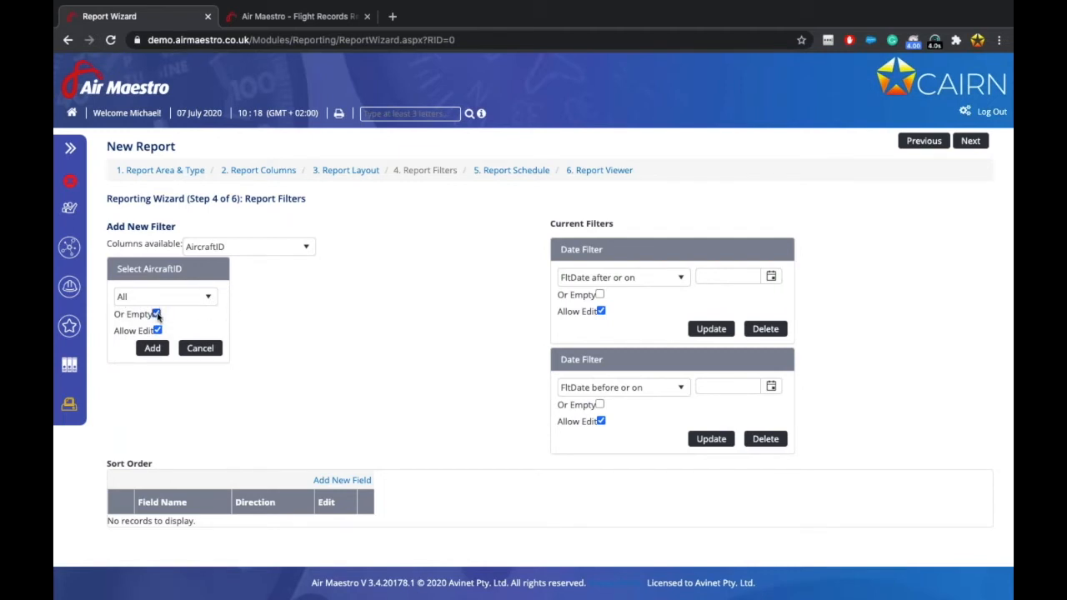
Select G-DEBS, ZS-ABC, ZS-DBP and ZS-KOM, exclude empty values, and add the AircraftID filter.
left_click(201, 302)
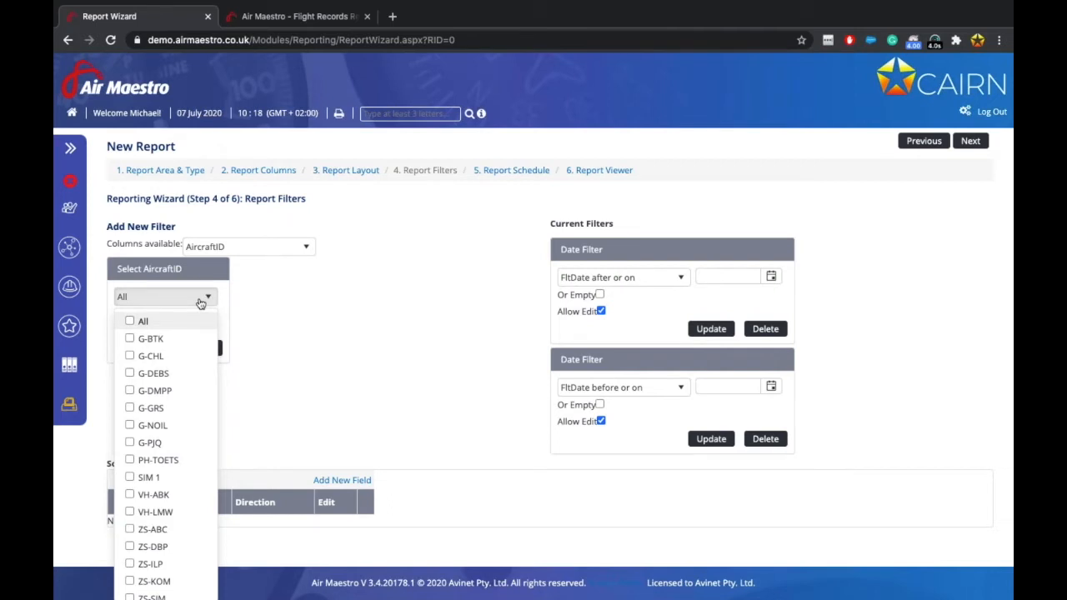
scroll(155, 450, "down", 1)
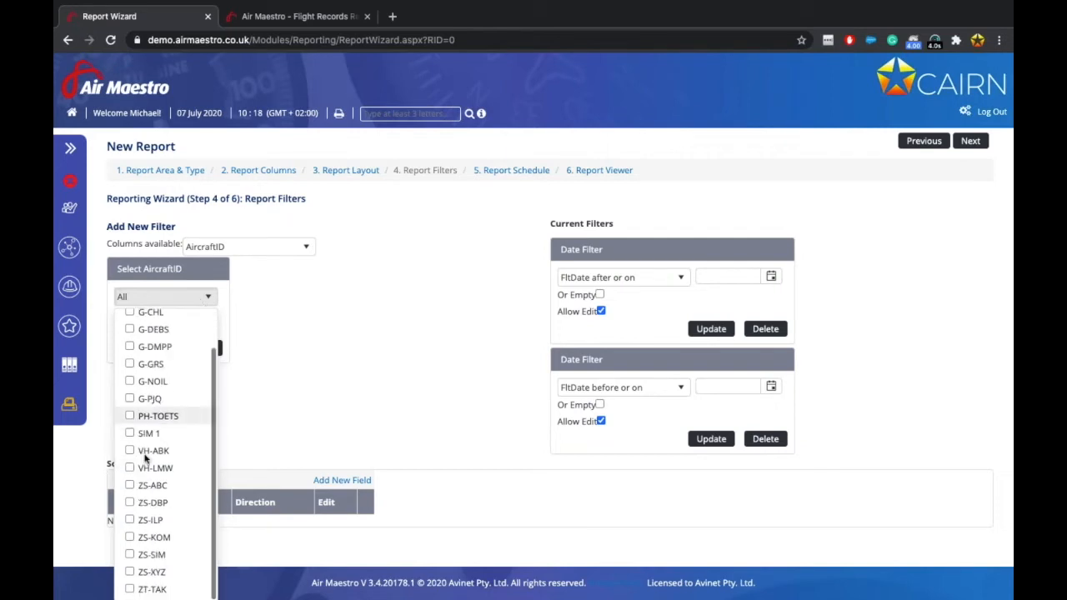
left_click(130, 486)
left_click(129, 503)
left_click(130, 538)
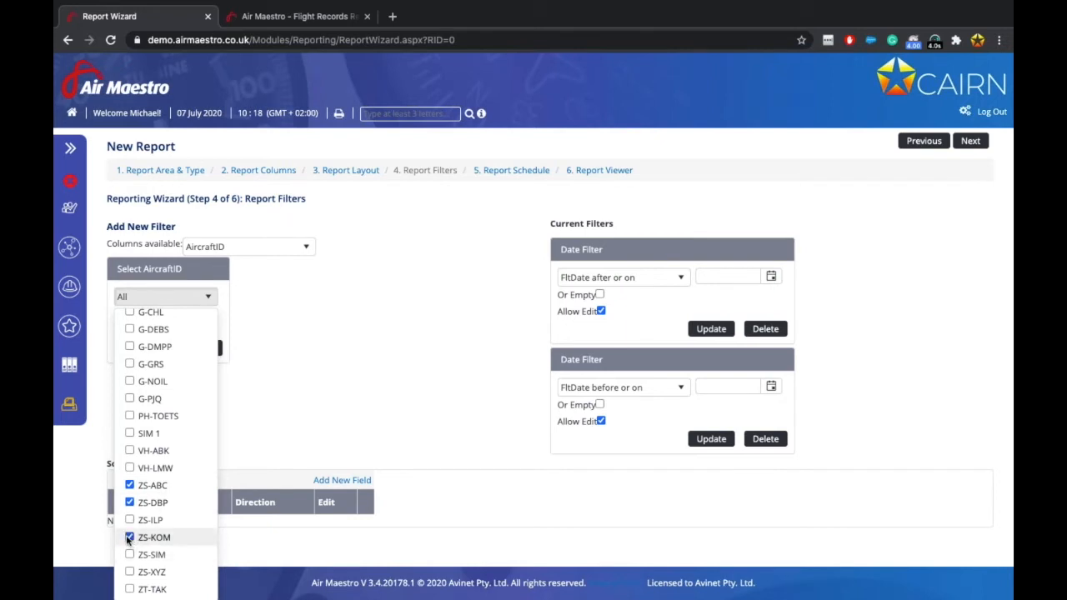
scroll(157, 475, "up", 1)
left_click(158, 371)
left_click(267, 356)
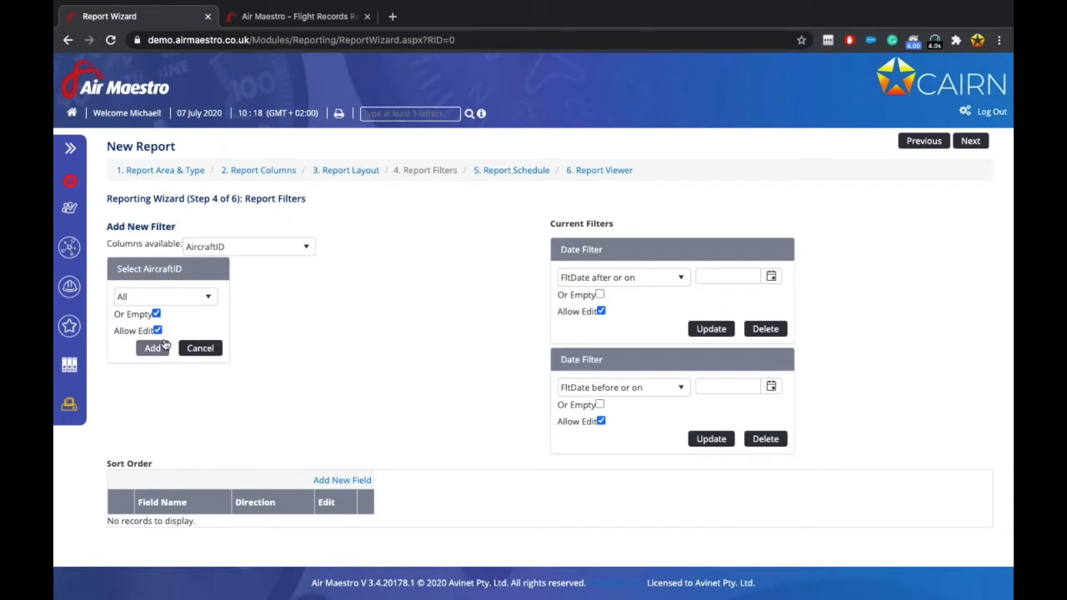
left_click(156, 313)
left_click(155, 347)
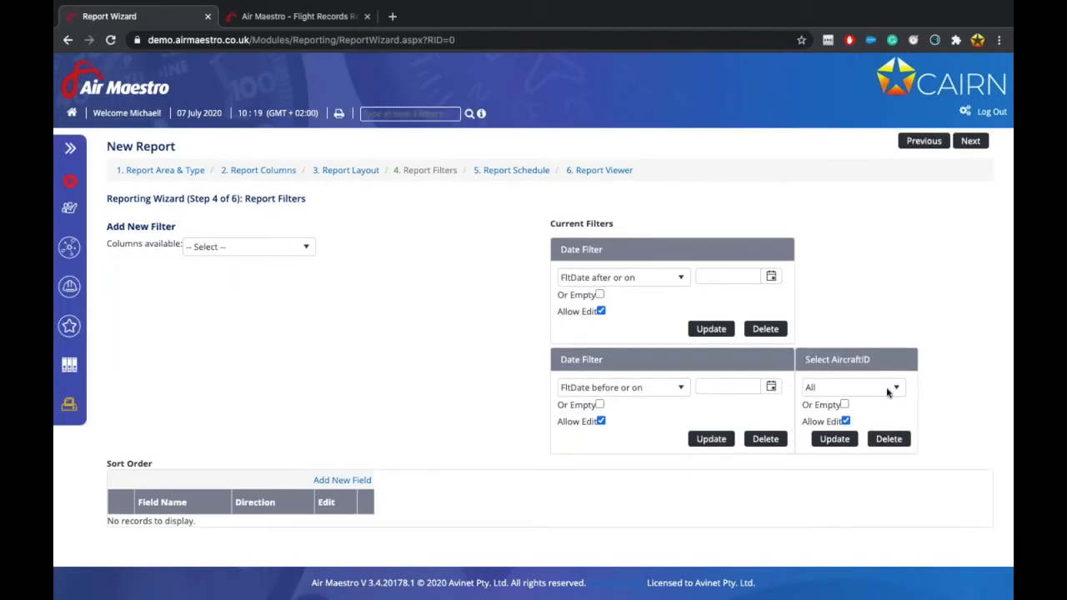
Make the AircraftID filter non-editable and save the change.
left_click(889, 391)
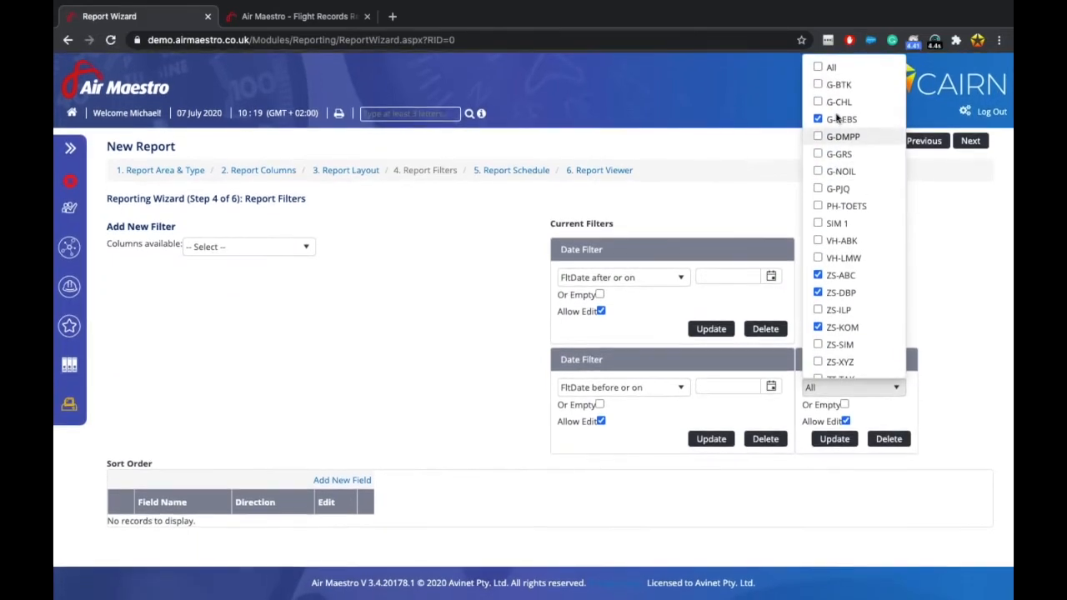
scroll(834, 332, "down", 1)
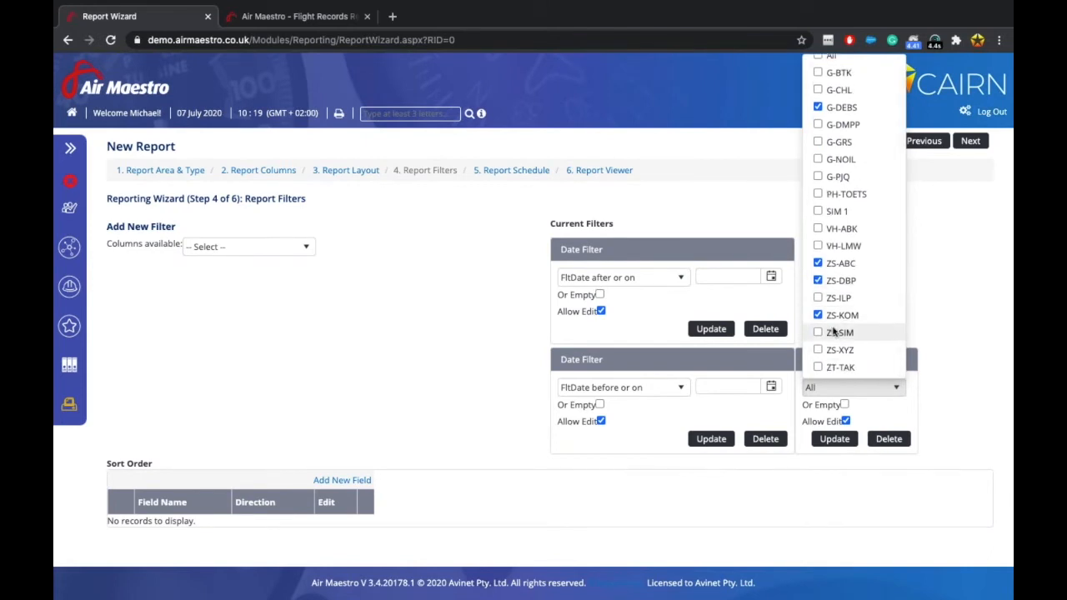
left_click(846, 422)
left_click(836, 439)
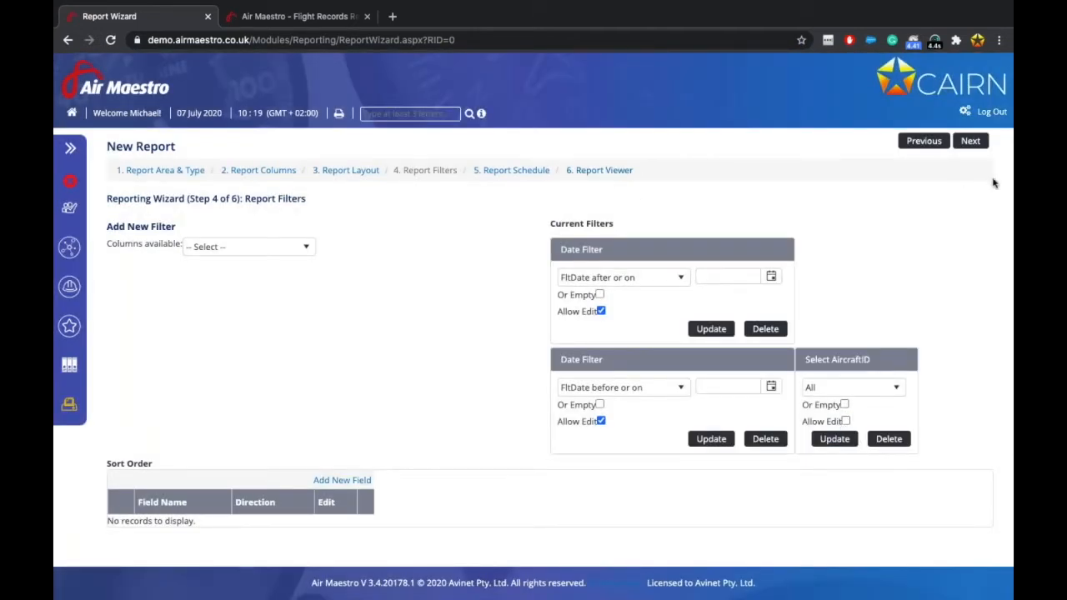
Advance through Report Schedule to the Report Viewer, then return to the Report Filters step.
left_click(970, 142)
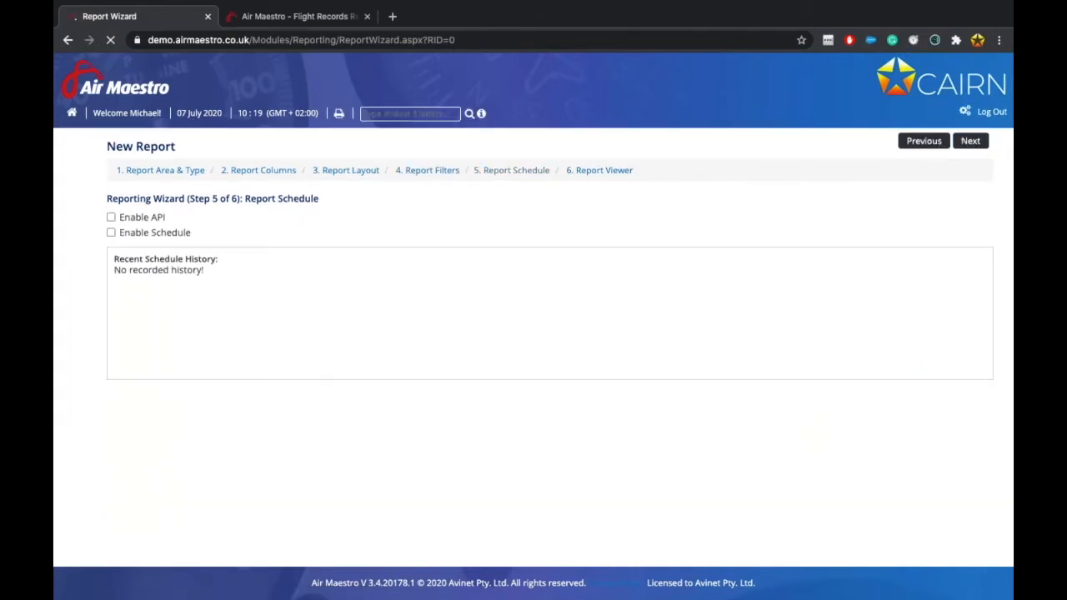
left_click(967, 142)
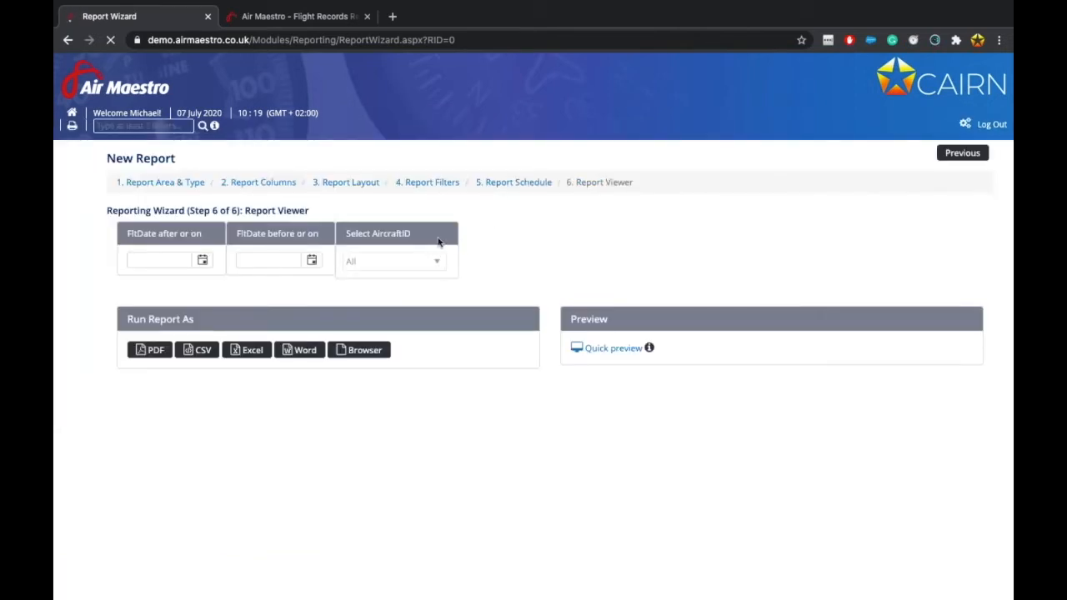
left_click(435, 185)
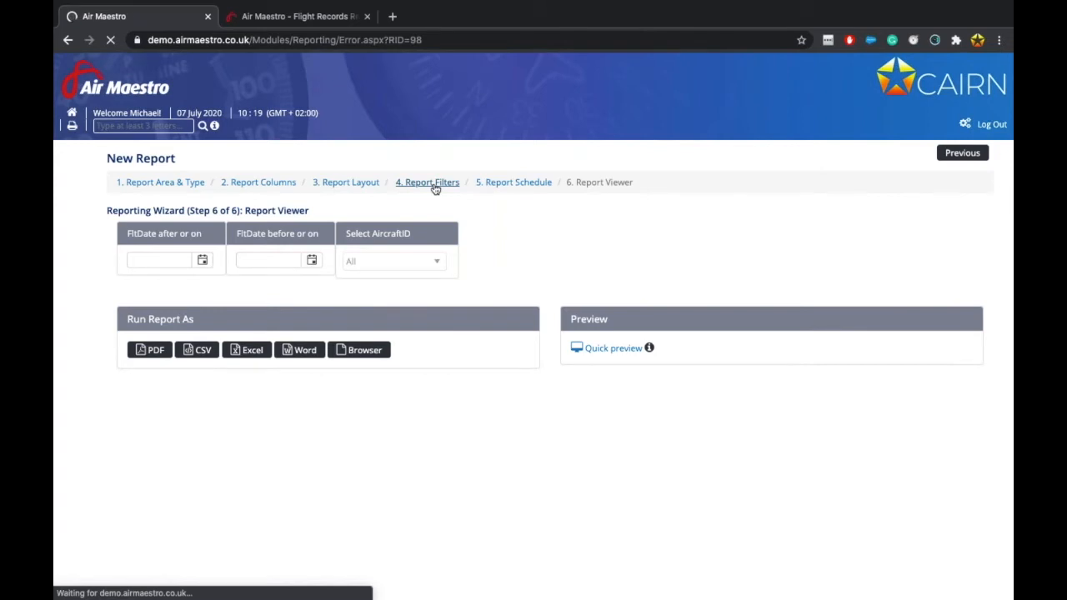
Reopen the filters, make the AircraftID filter editable again, update it and advance.
left_click(542, 223)
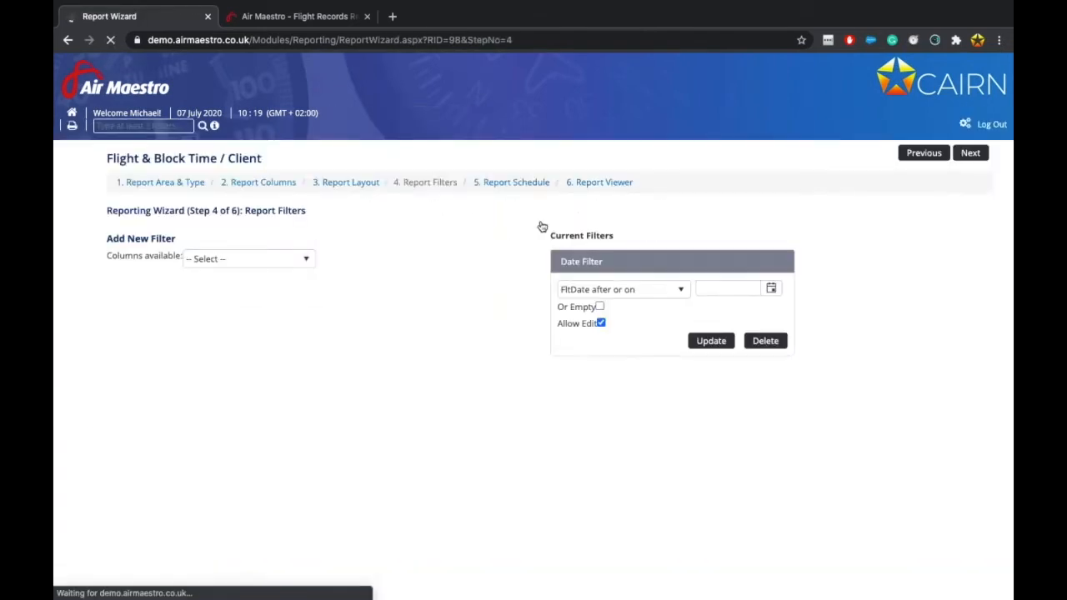
left_click(846, 421)
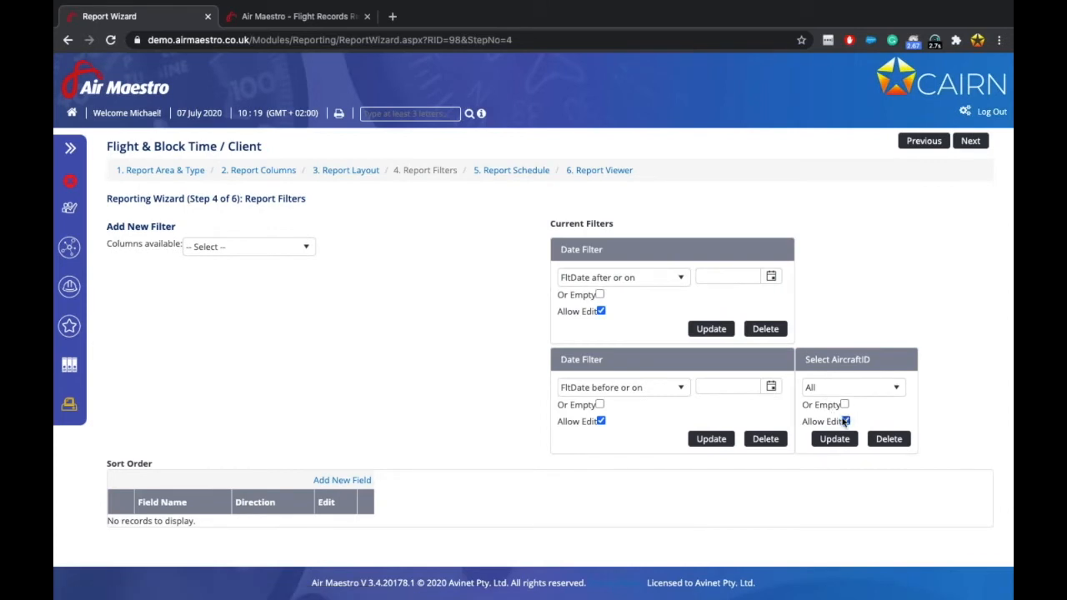
left_click(896, 387)
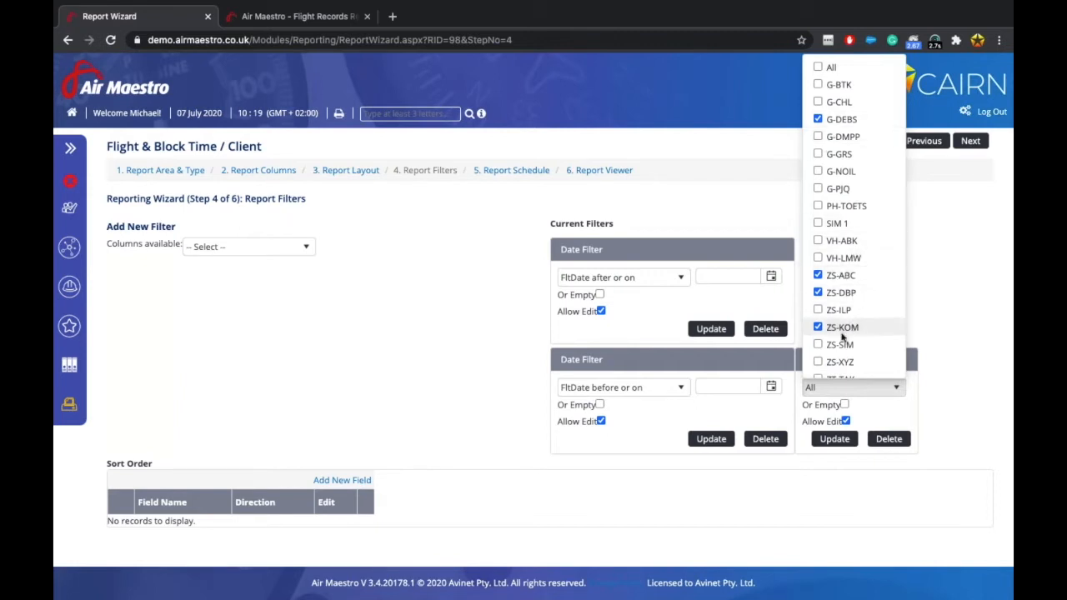
left_click(836, 439)
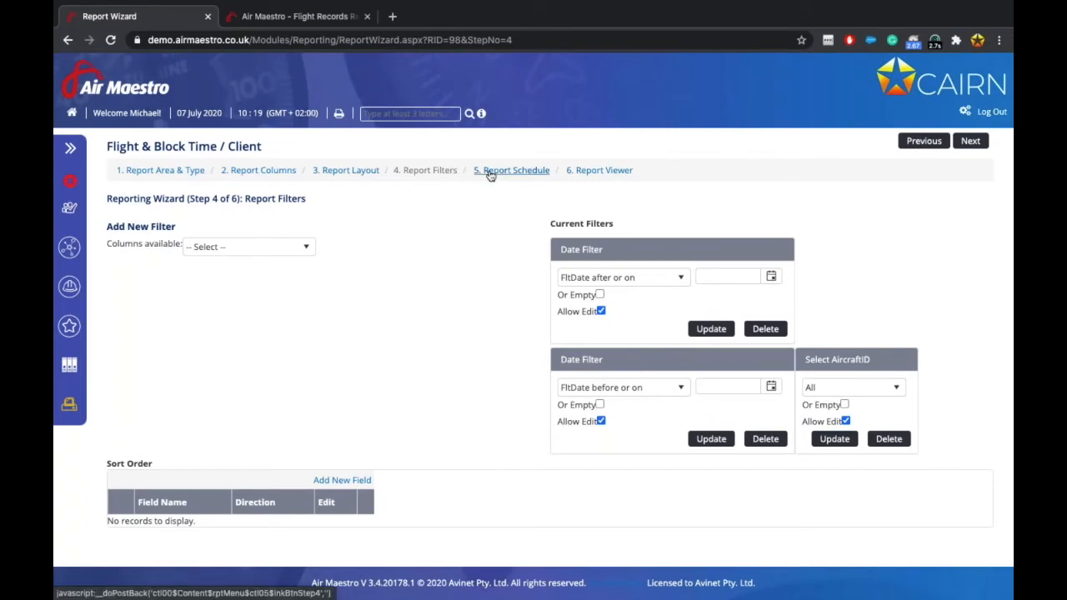
left_click(971, 143)
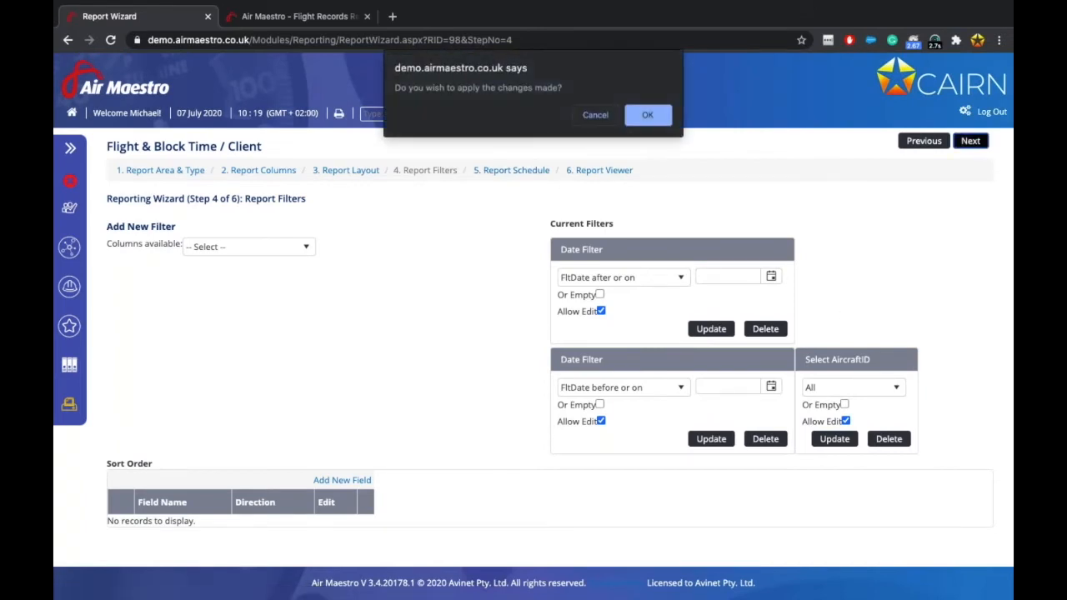
Confirm the filter changes and enable scheduling on the Report Schedule step.
left_click(648, 115)
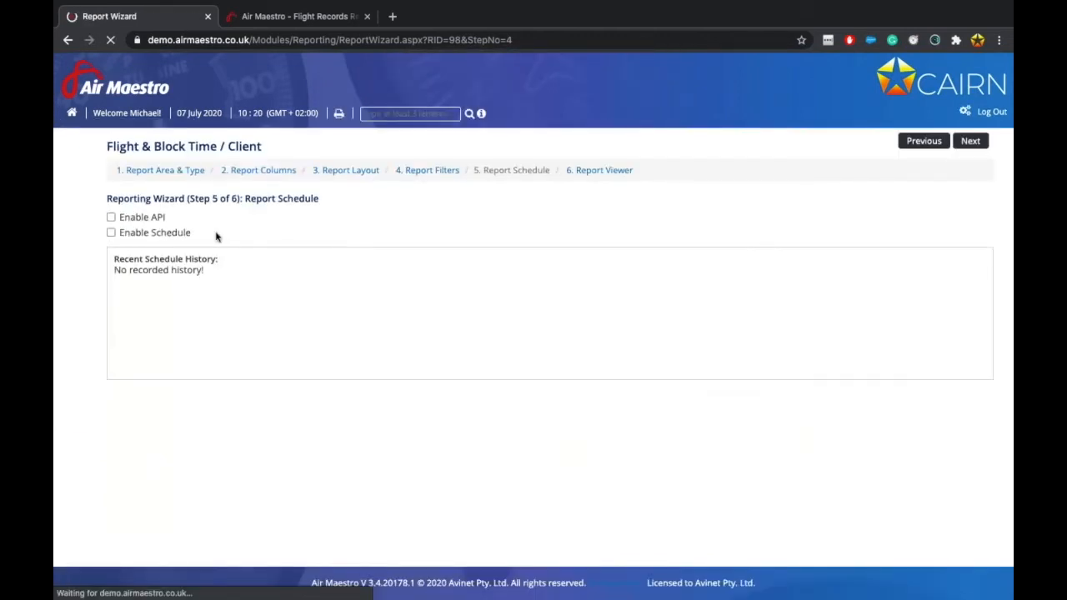
left_click(157, 234)
scroll(341, 303, "down", 1)
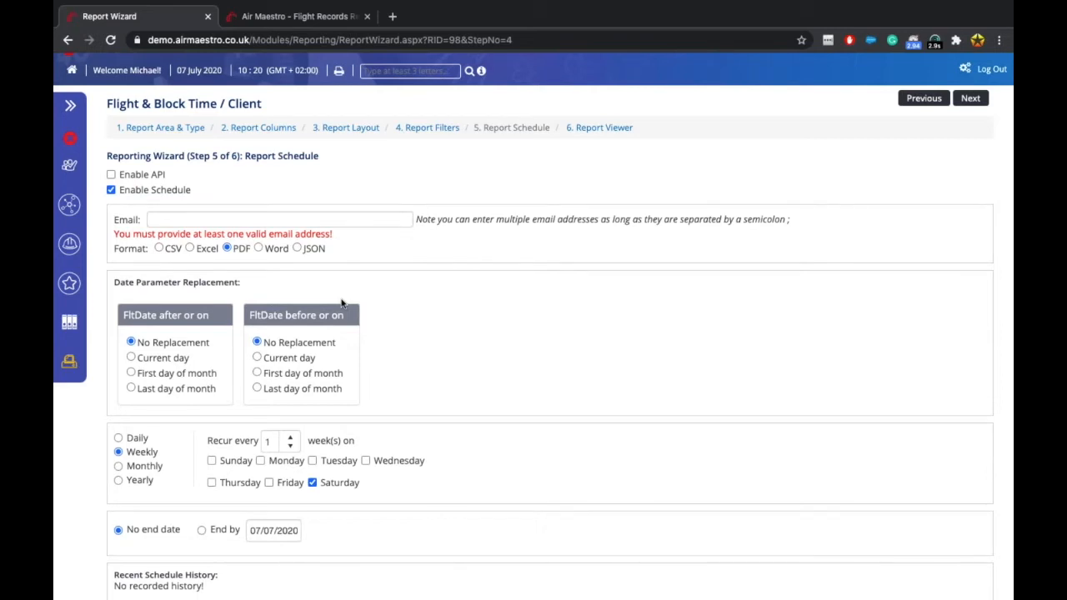
scroll(348, 364, "up", 1)
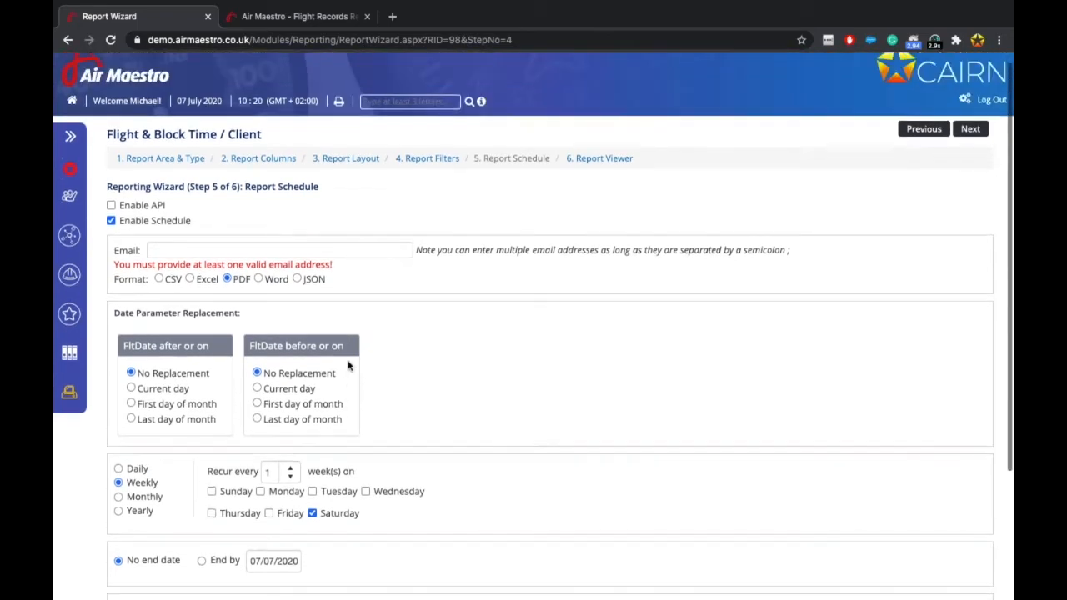
Enable API access and read the API notes, including the &format= parameter.
left_click(138, 207)
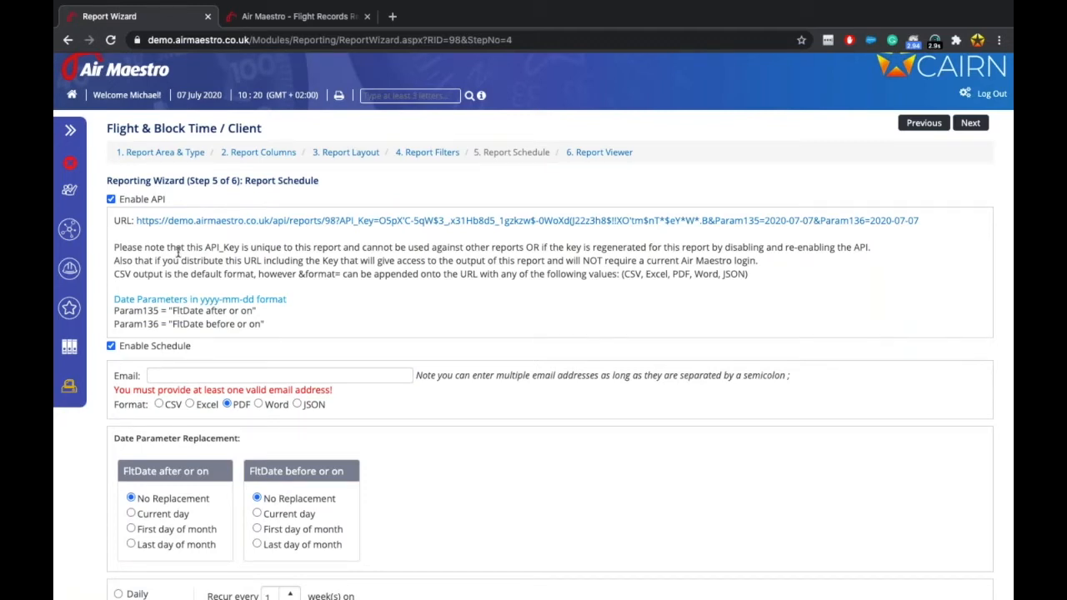
scroll(270, 344, "up", 1)
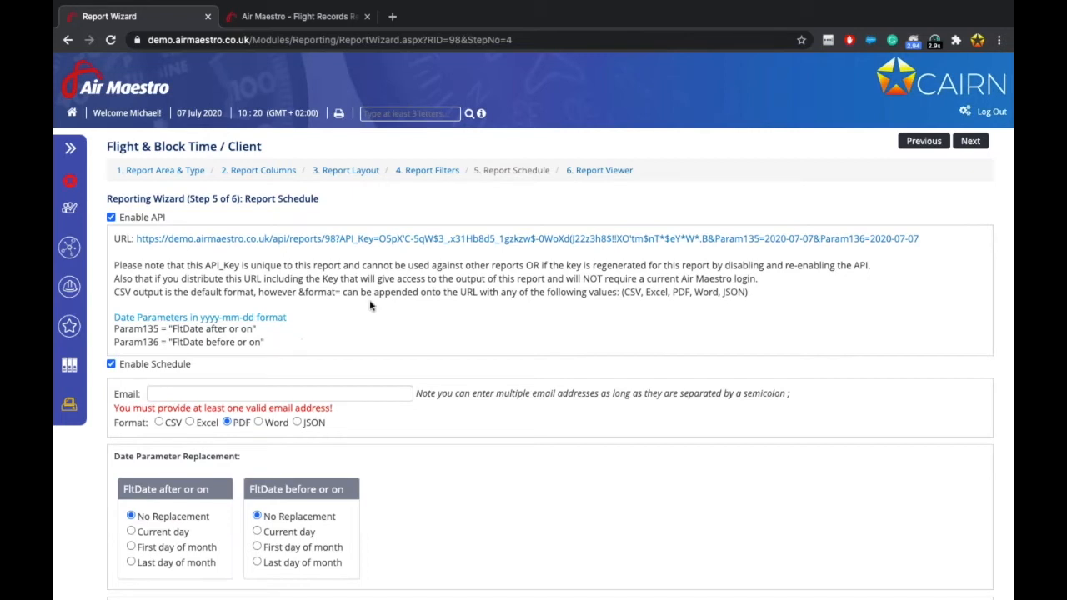
scroll(371, 307, "down", 1)
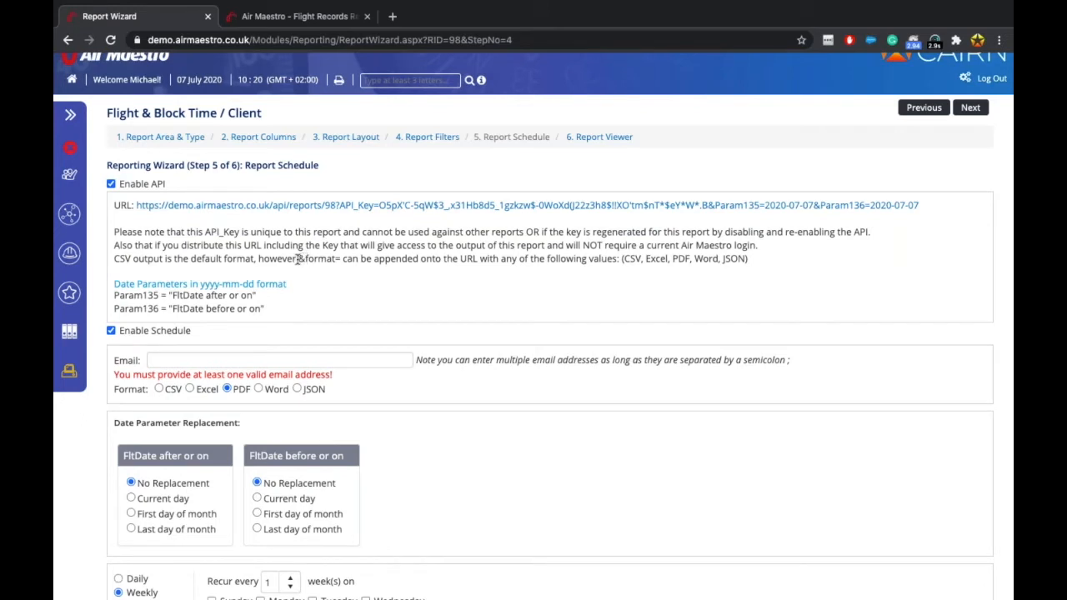
left_click_drag(297, 259, 343, 259)
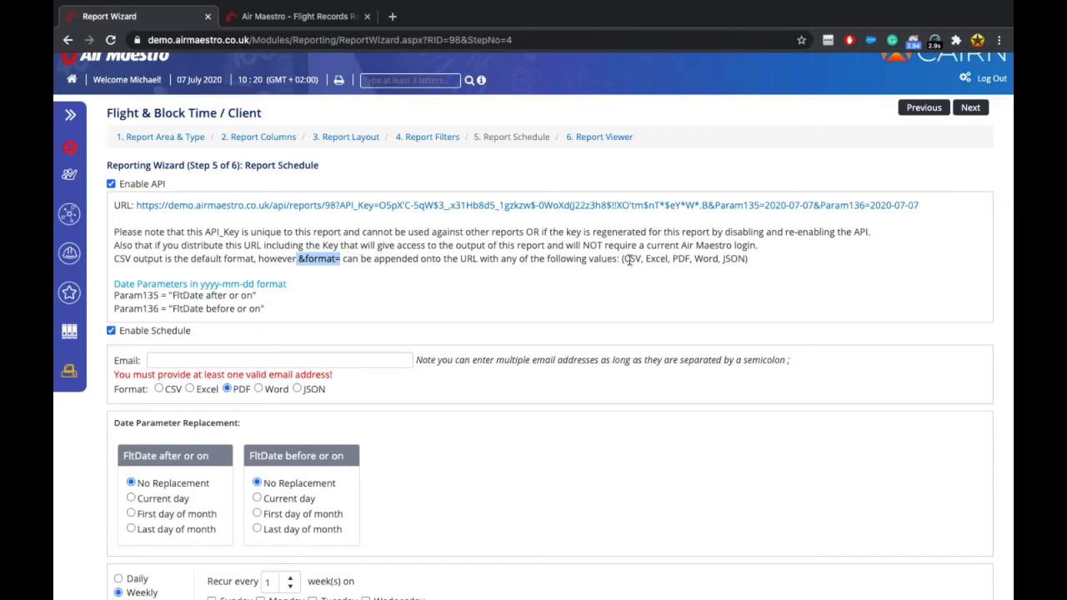
left_click(740, 259)
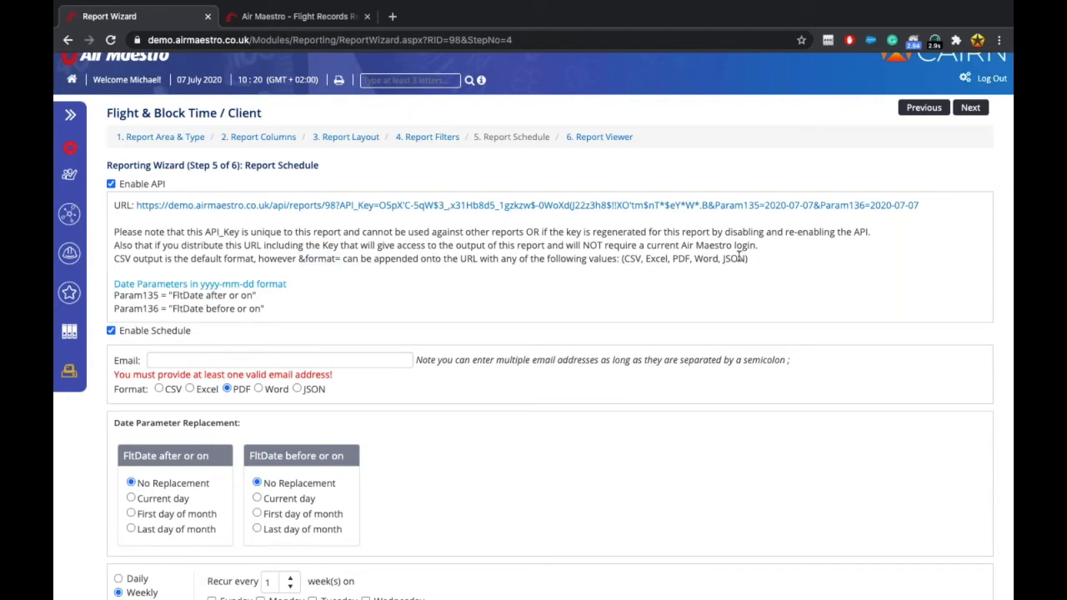
Review the Param135 and Param136 date parameter lines, then uncheck Enable API.
scroll(163, 300, "down", 1)
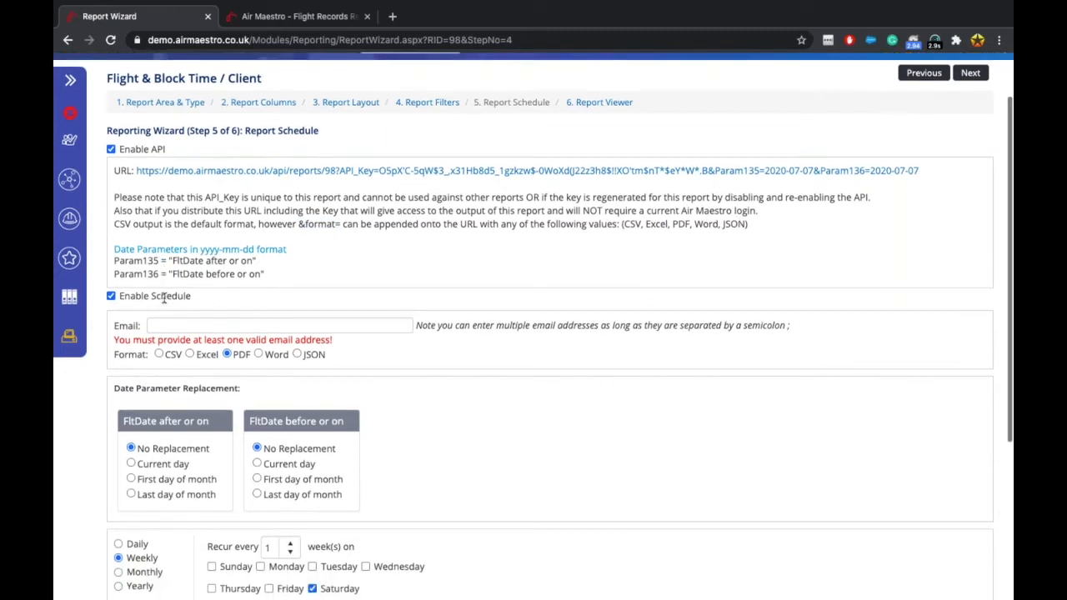
left_click_drag(117, 257, 263, 267)
left_click(262, 268)
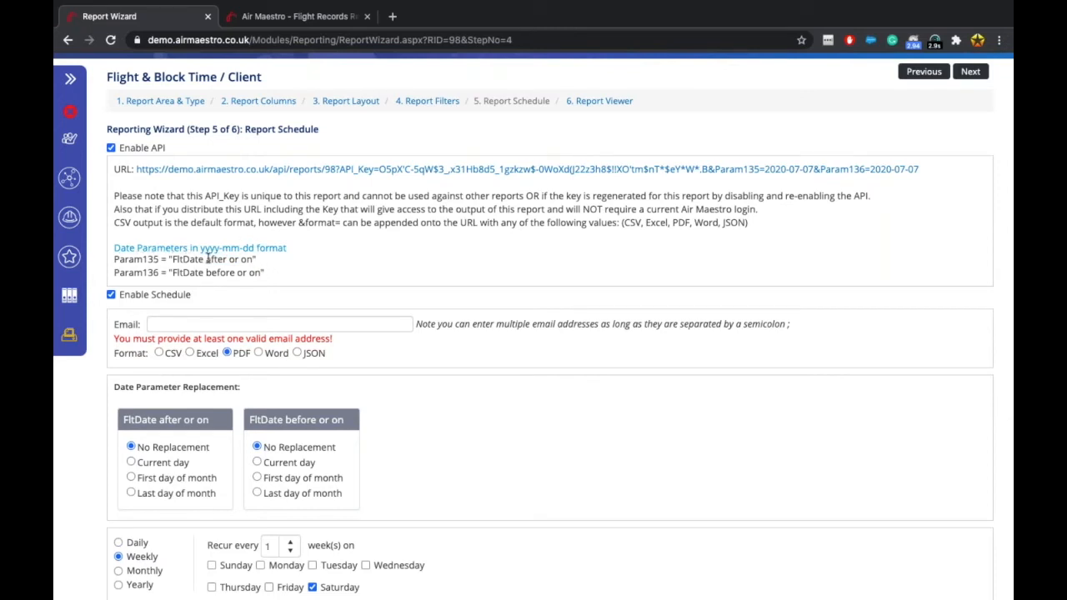
scroll(212, 284, "down", 1)
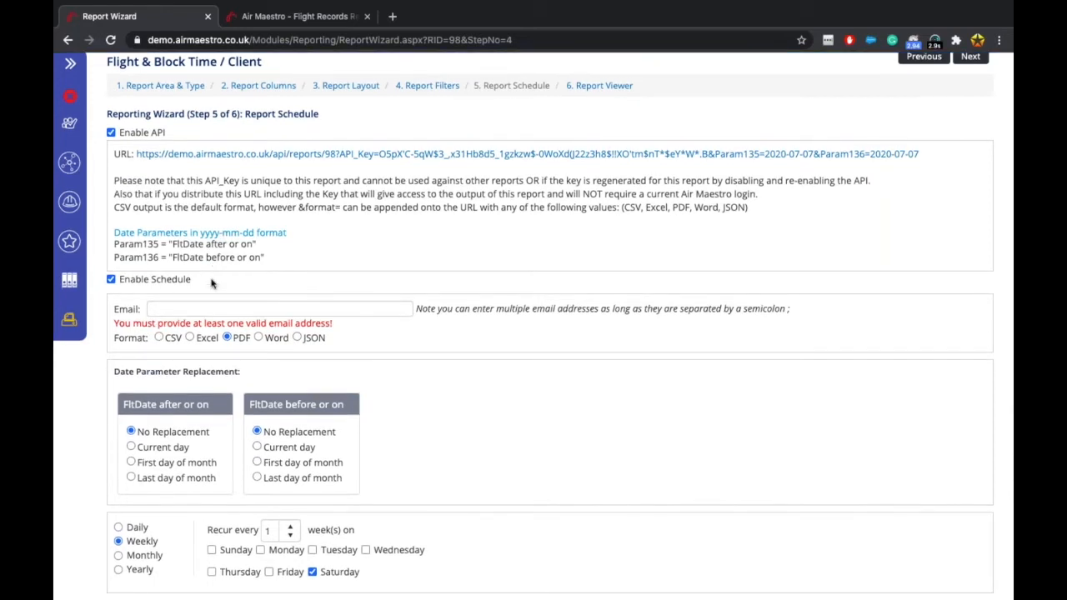
scroll(204, 271, "down", 5)
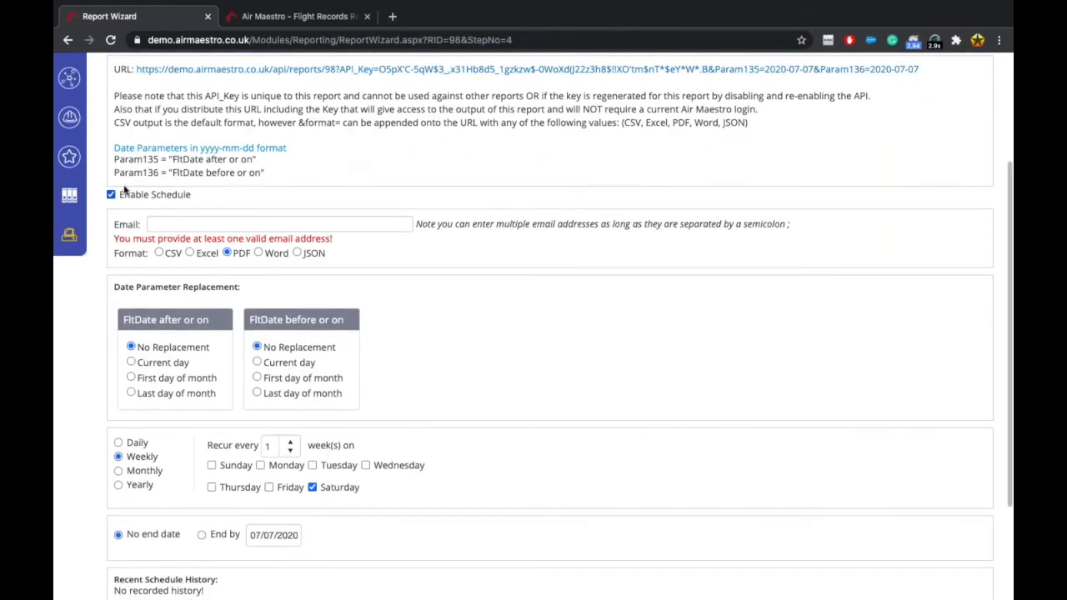
scroll(117, 191, "up", 5)
left_click(111, 132)
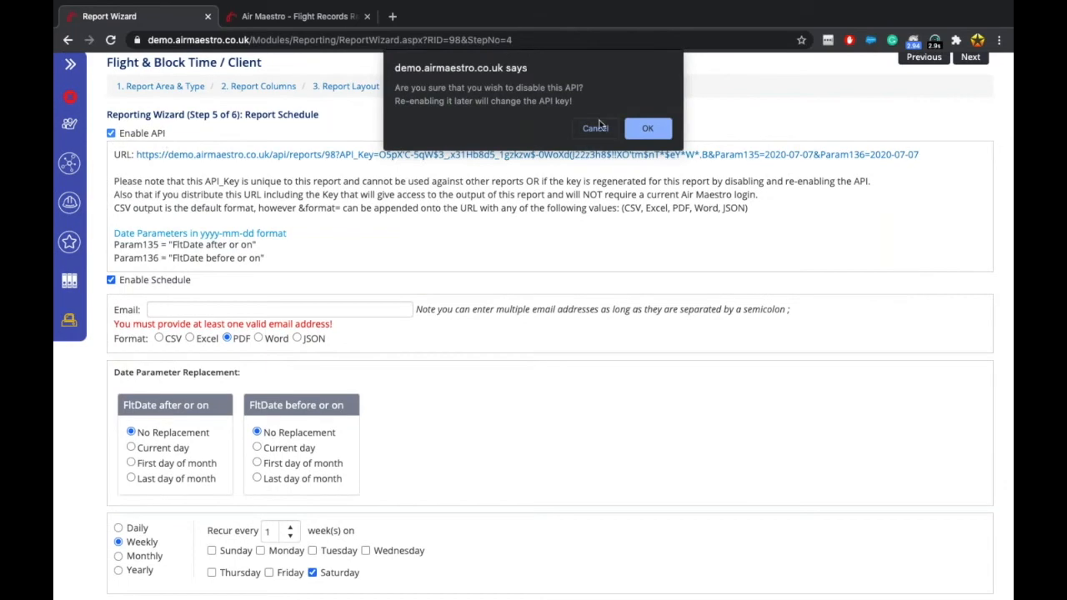
Confirm disabling the API, enter a recipient e-mail address, and choose Excel as the format.
left_click(648, 127)
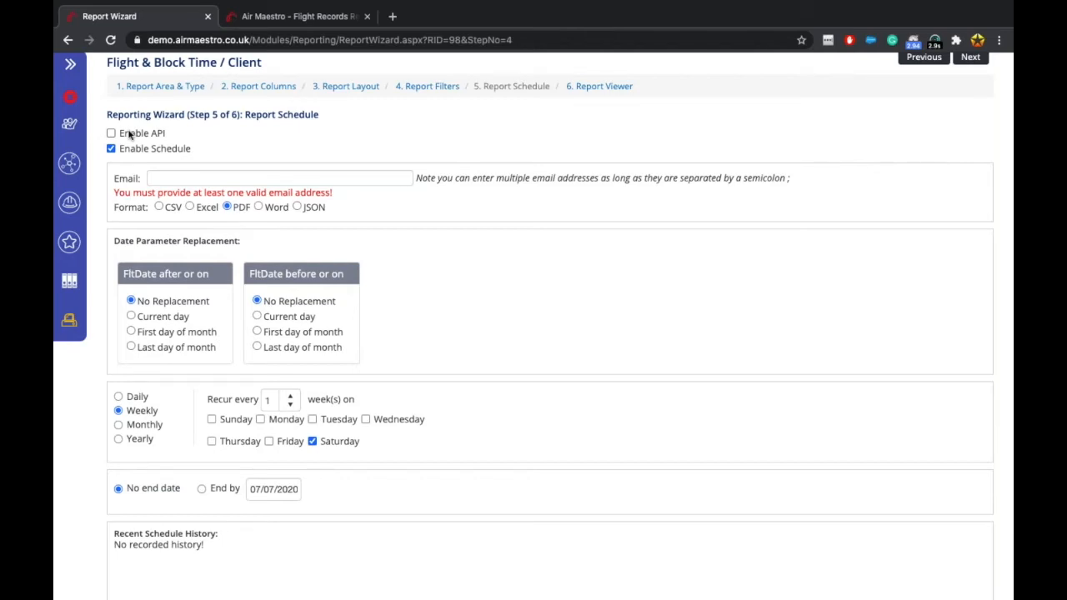
left_click(166, 177)
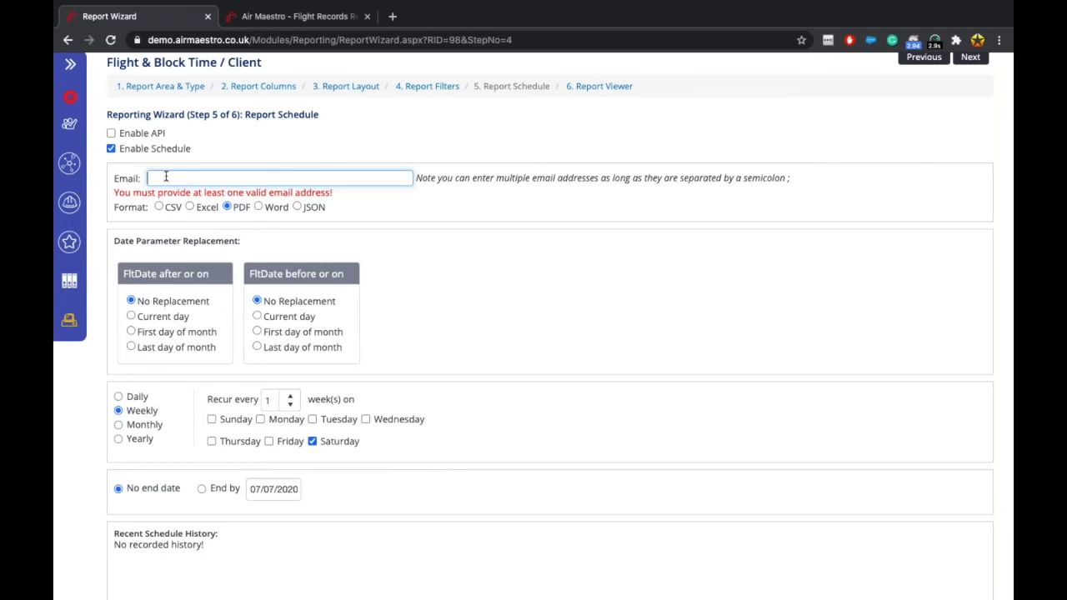
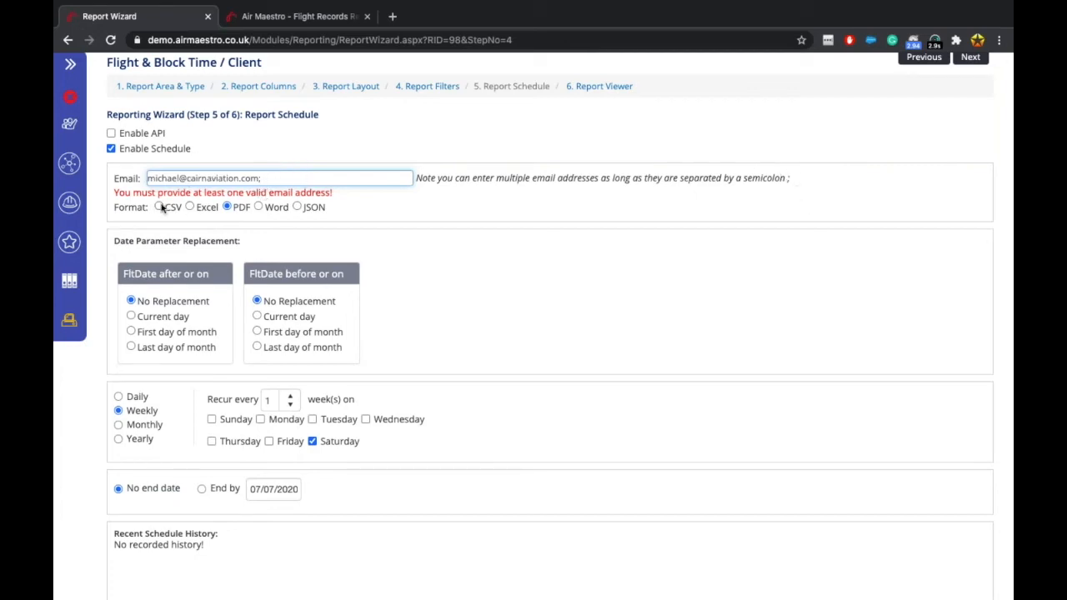
left_click(194, 200)
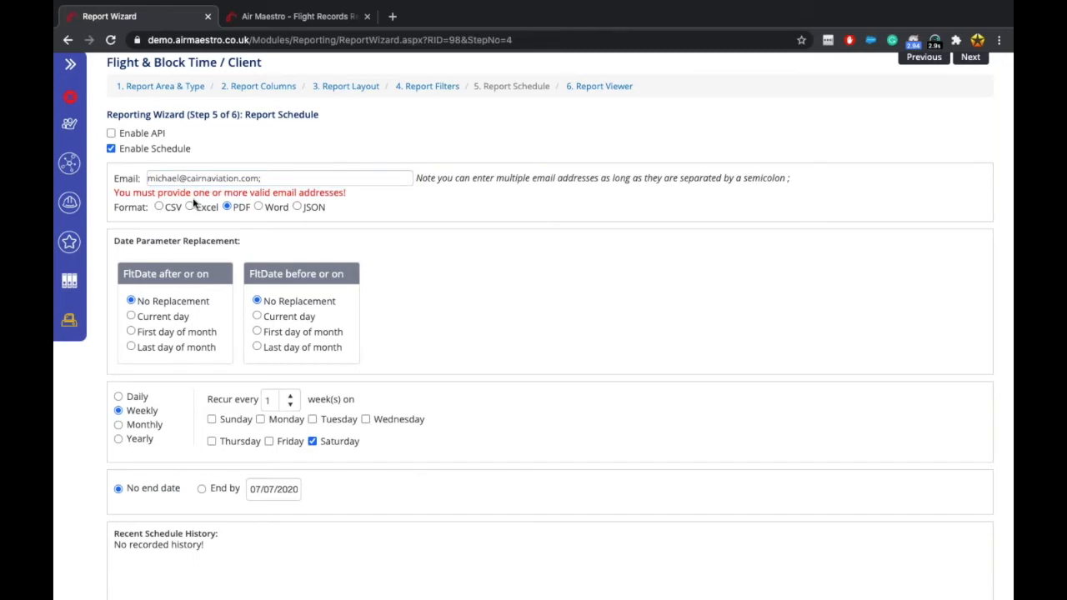
left_click(191, 207)
scroll(185, 304, "down", 1)
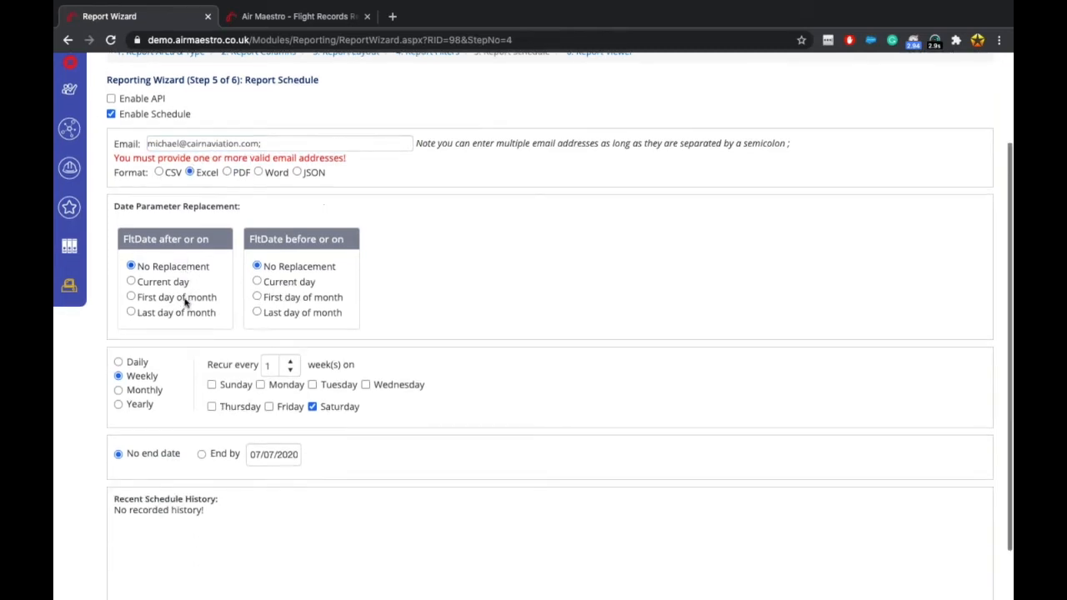
scroll(189, 315, "down", 1)
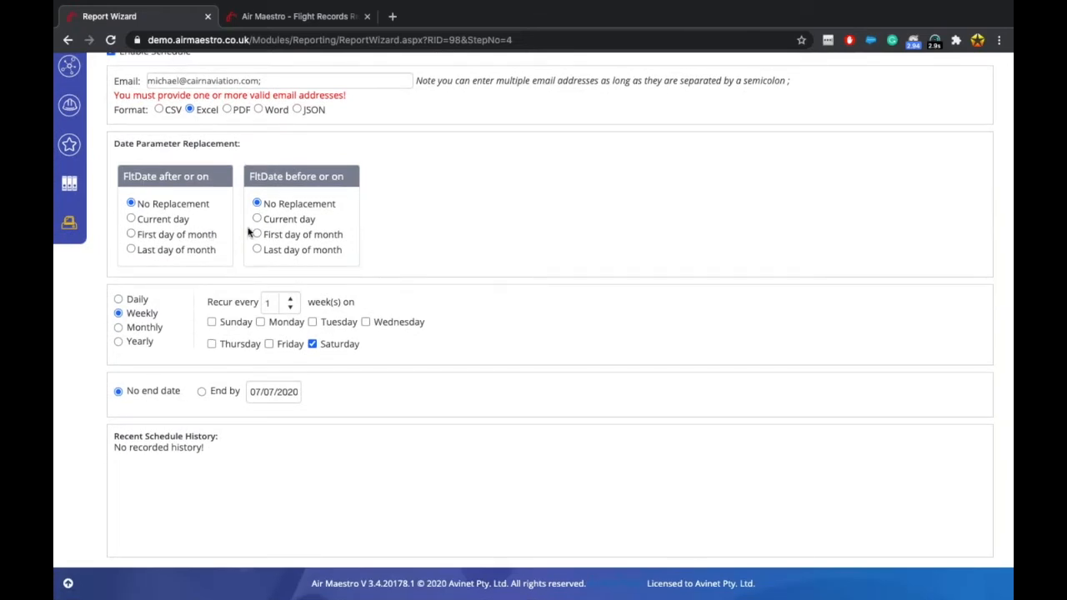
Set the schedule to recur monthly on day 1 of every 1 month.
left_click(130, 303)
left_click(131, 322)
left_click(134, 330)
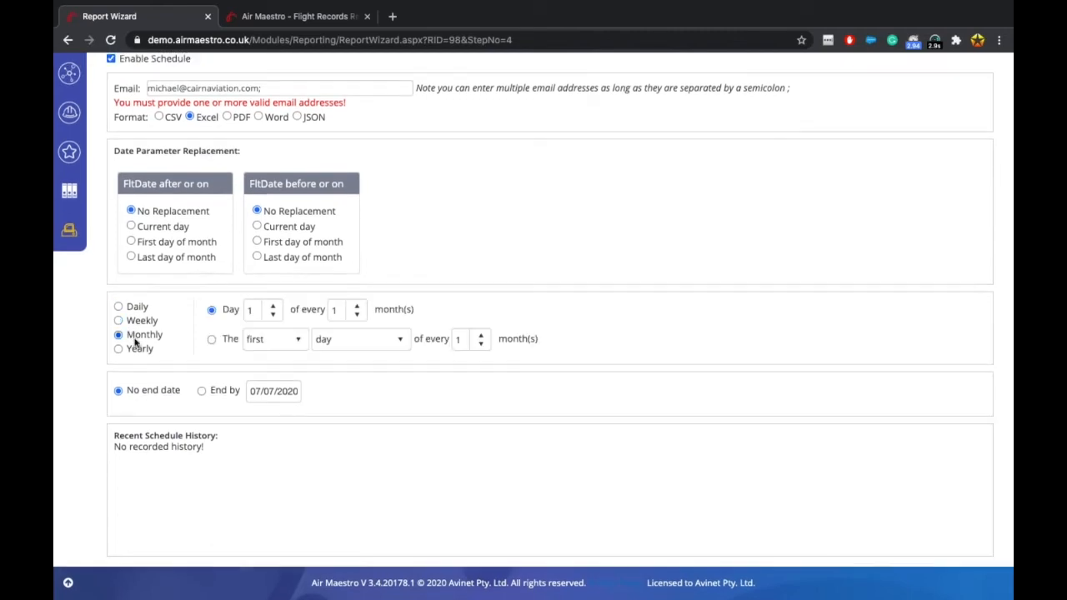
left_click(138, 350)
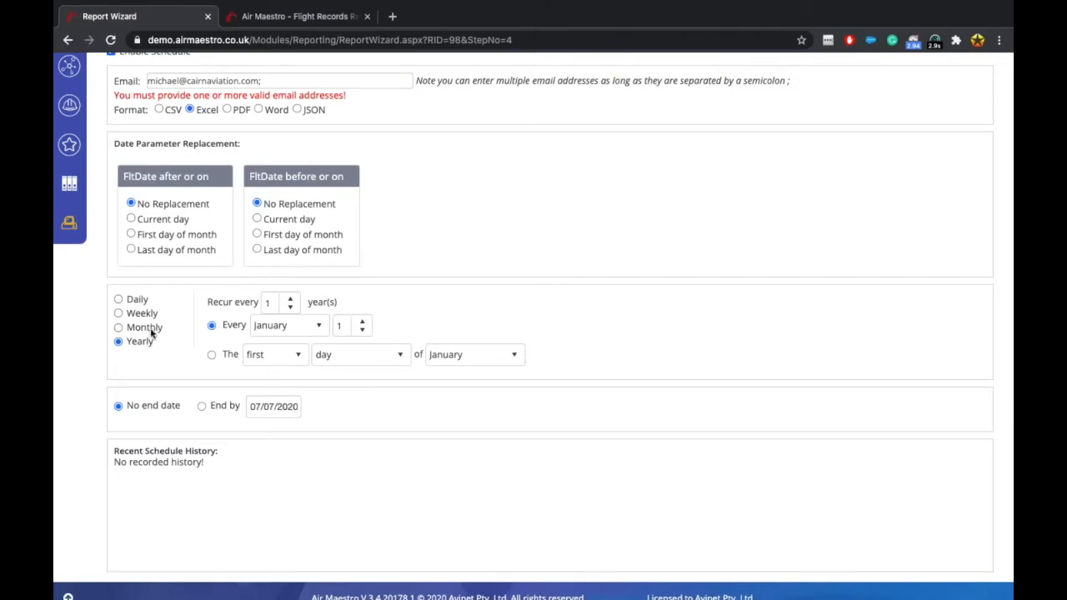
left_click(150, 330)
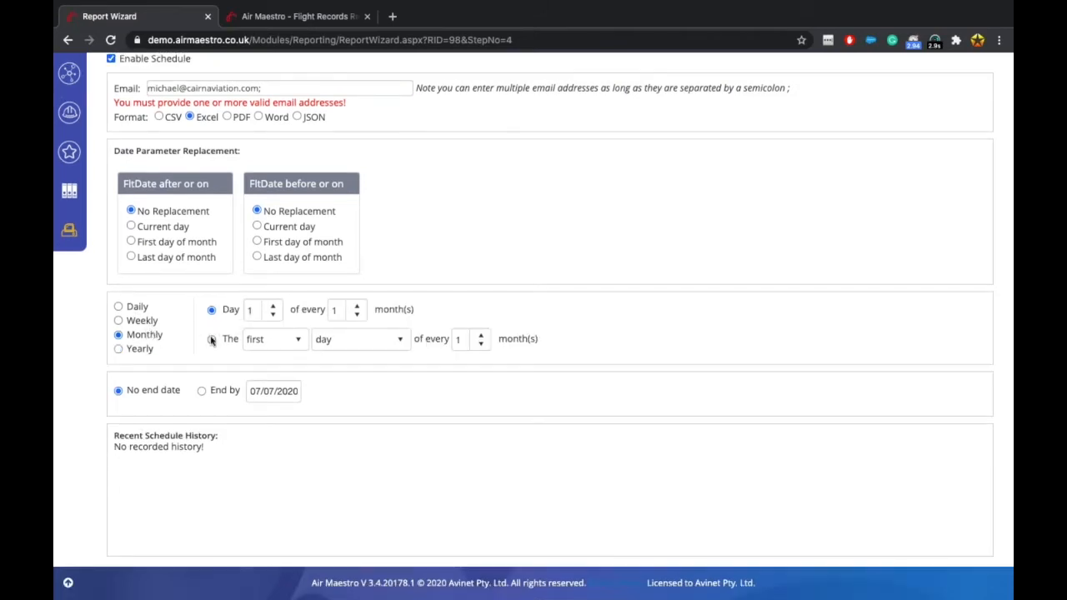
left_click(212, 340)
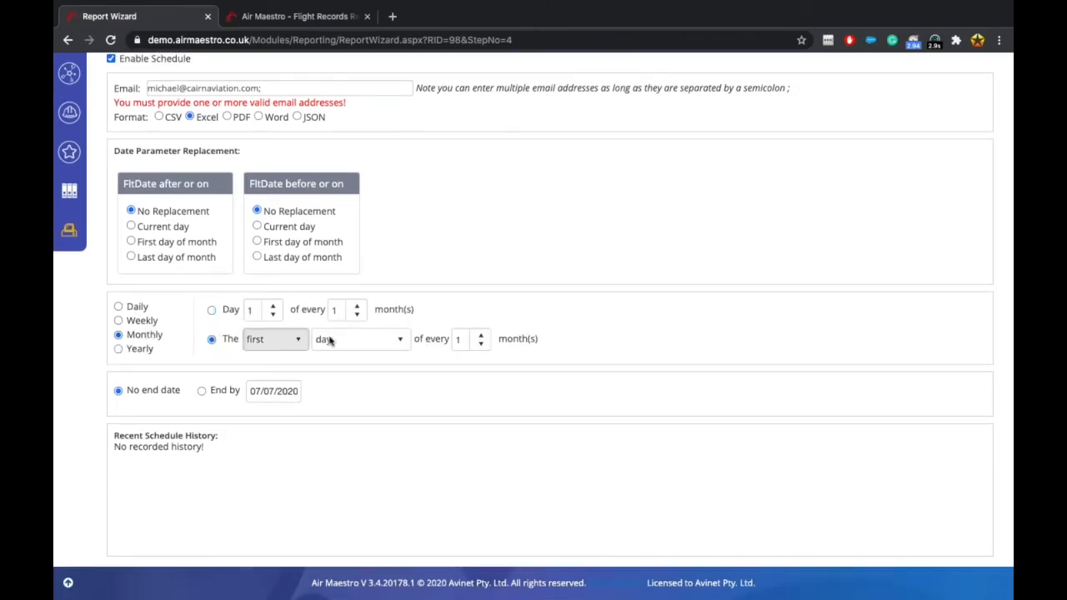
left_click(275, 340)
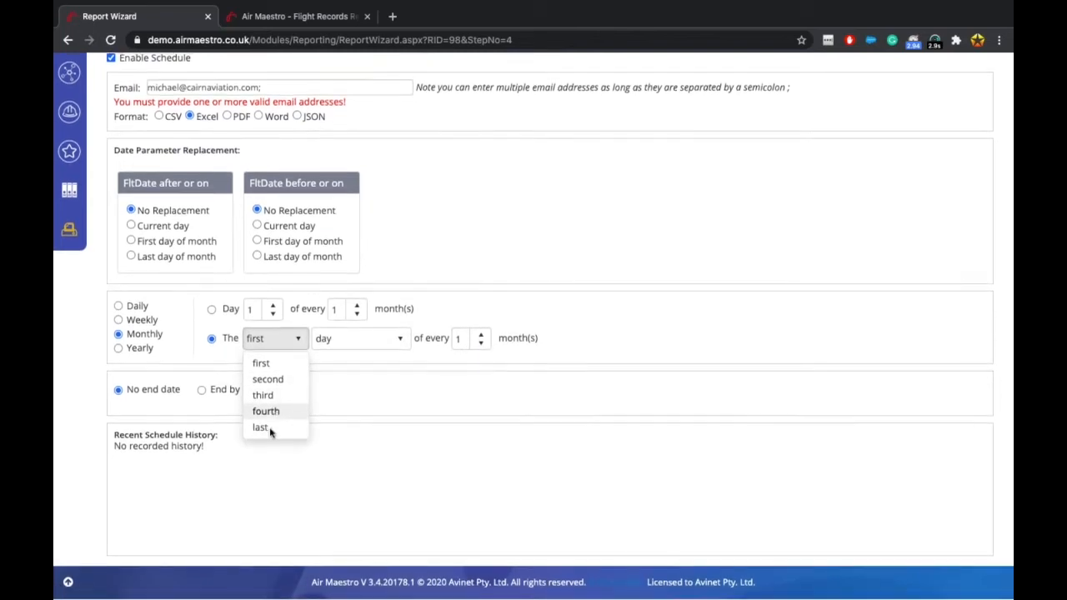
left_click(382, 340)
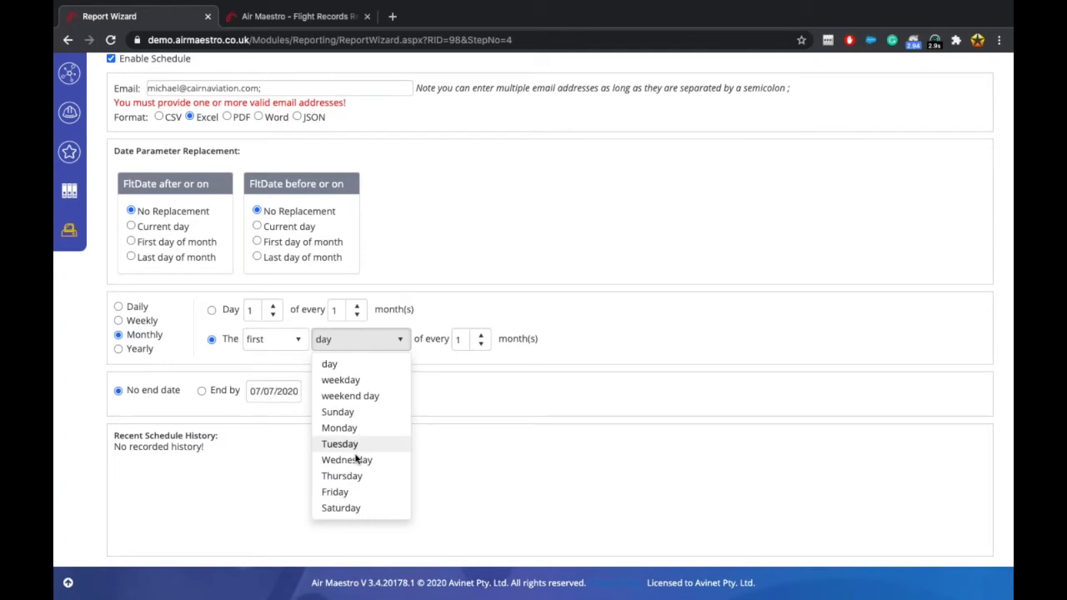
left_click(534, 407)
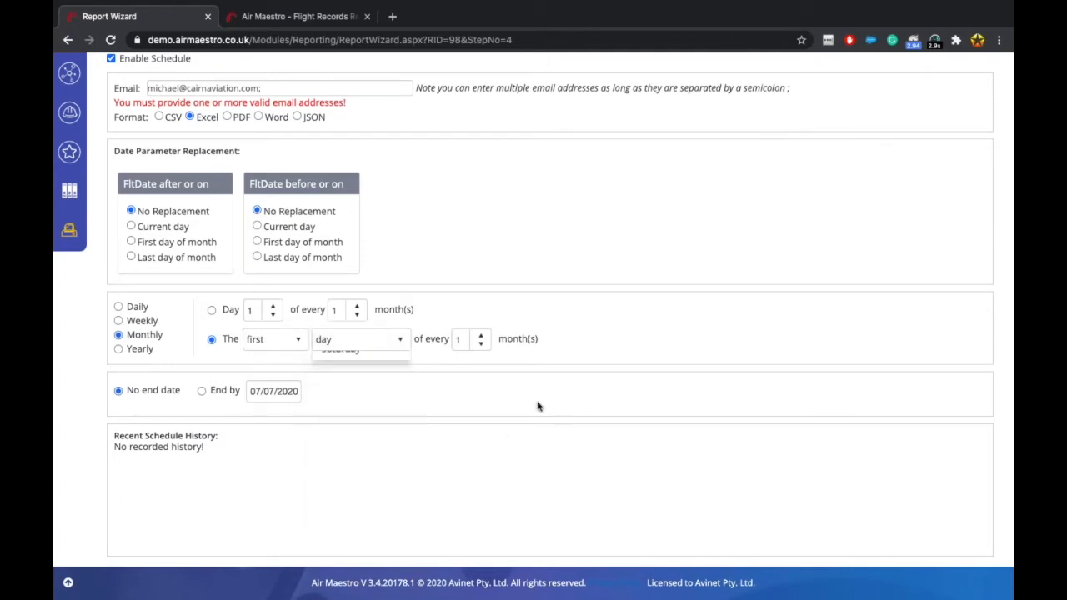
left_click(213, 310)
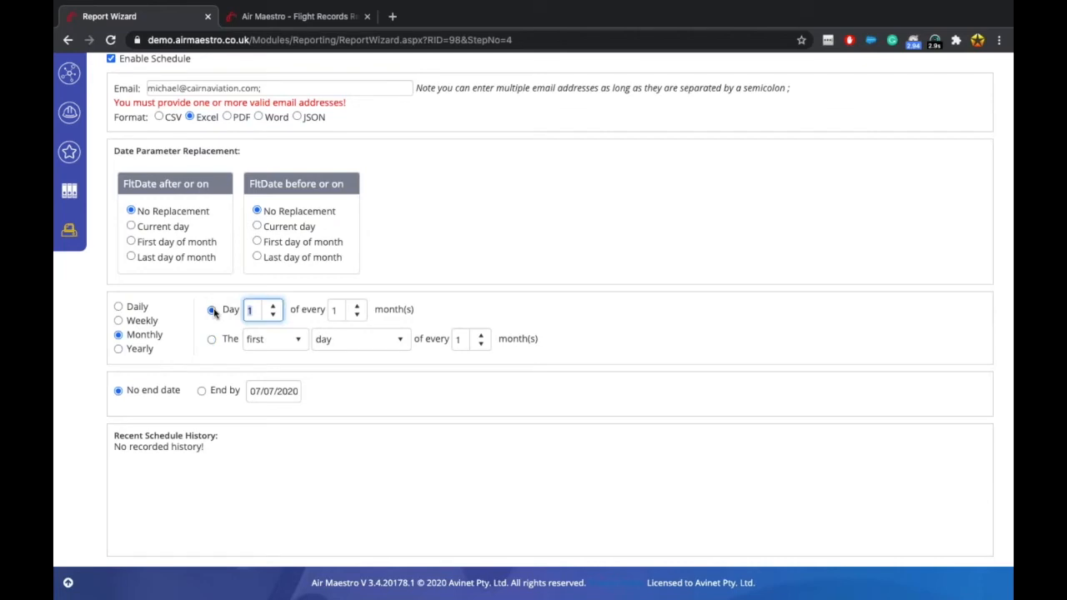
scroll(214, 312, "up", 2)
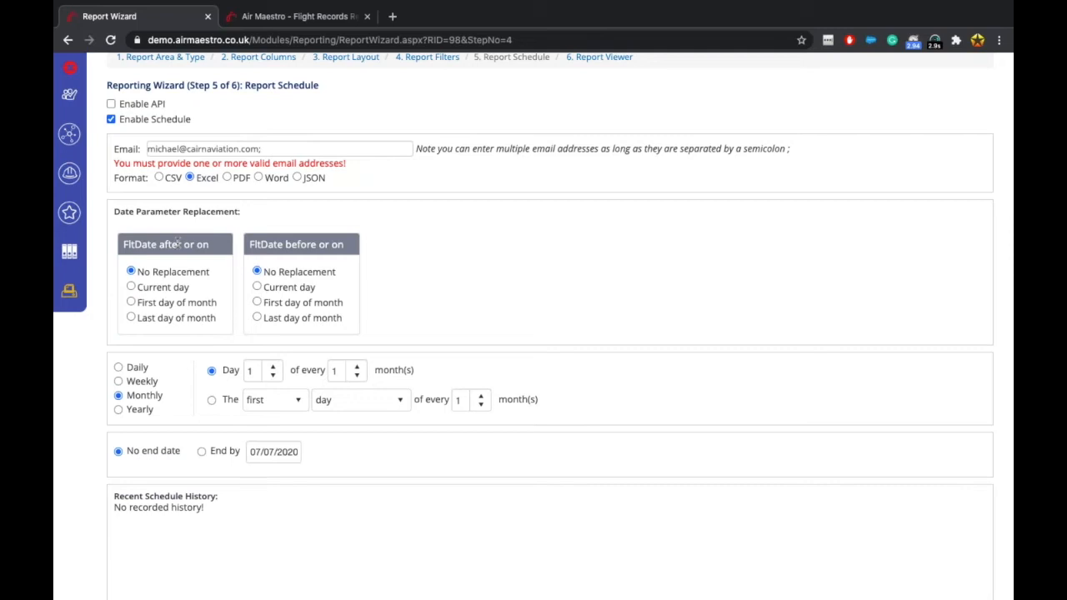
Set FltDate after-or-on to First day of month with a -1 Months offset.
left_click(131, 302)
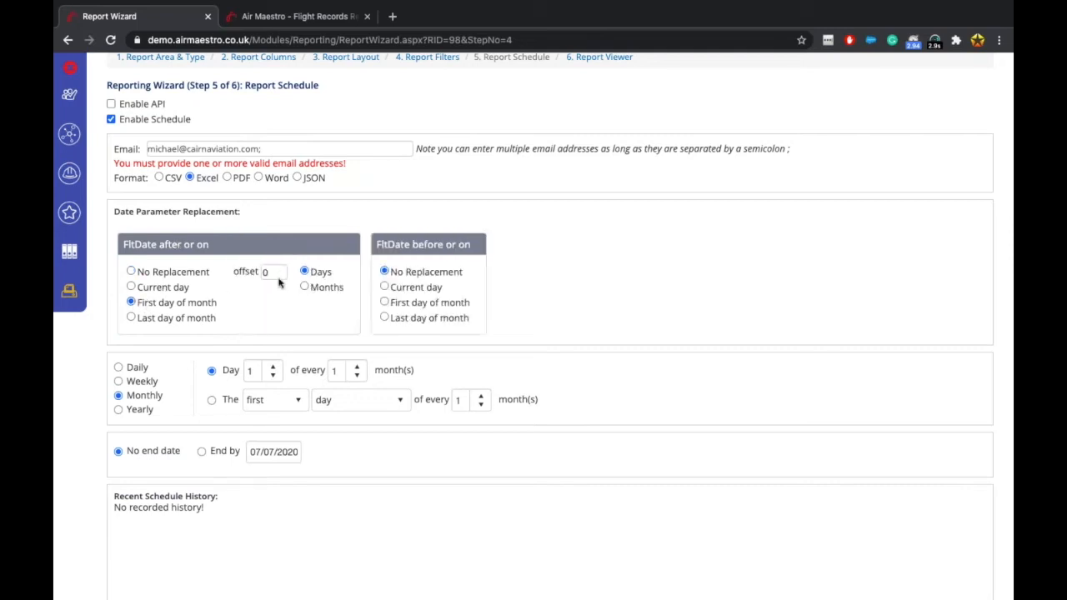
left_click(274, 271)
key("BackSpace")
type("-1")
left_click(325, 288)
Set FltDate before-or-on to Current day with a 0 Days offset.
left_click(395, 289)
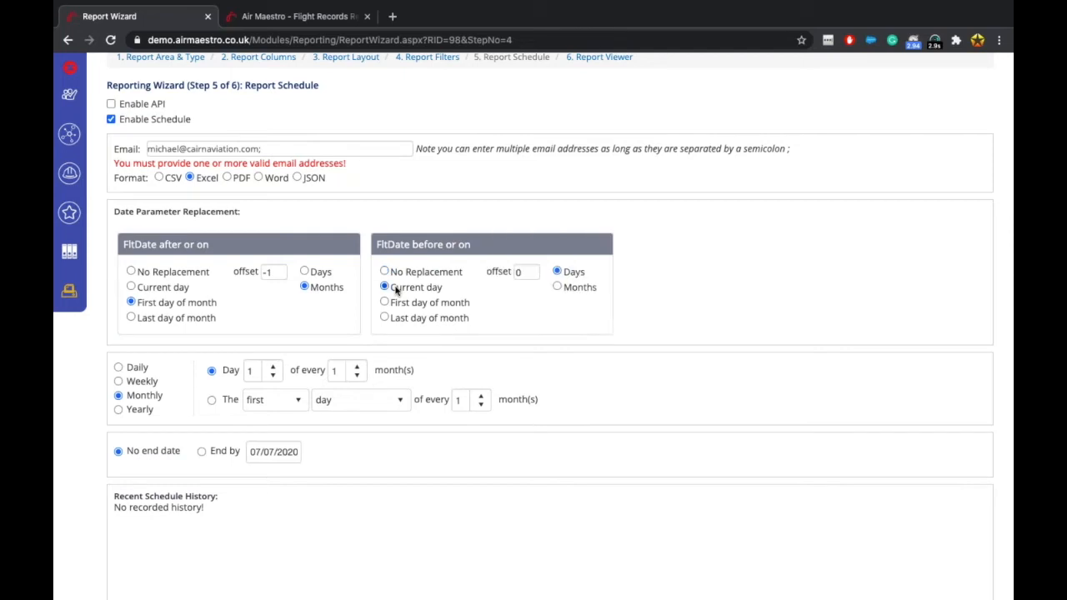
double_click(524, 272)
type("-1")
key("BackSpace")
key("BackSpace")
type("1")
left_click(702, 286)
left_click(517, 275)
left_click(774, 266)
scroll(333, 250, "up", 2)
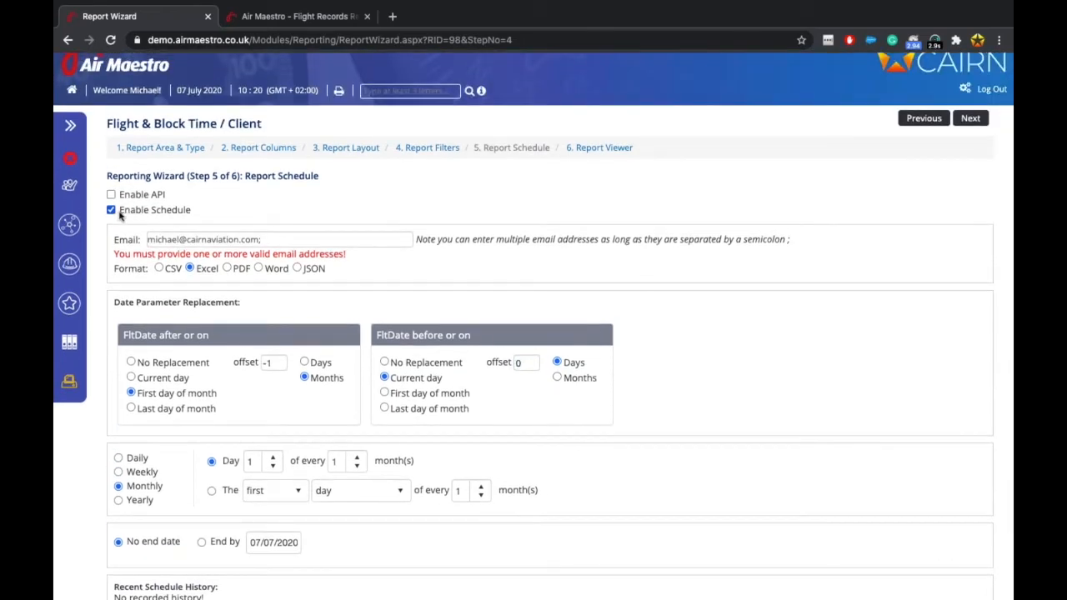
Turn off the report schedule and move to the Report Viewer, confirming the changes.
left_click(112, 212)
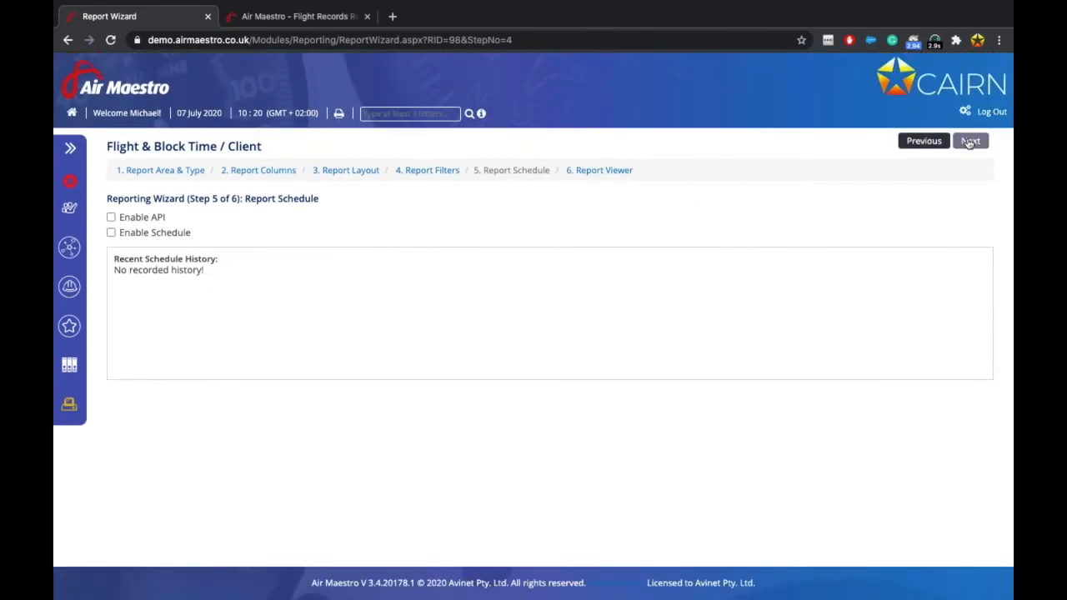
left_click(957, 142)
left_click(645, 114)
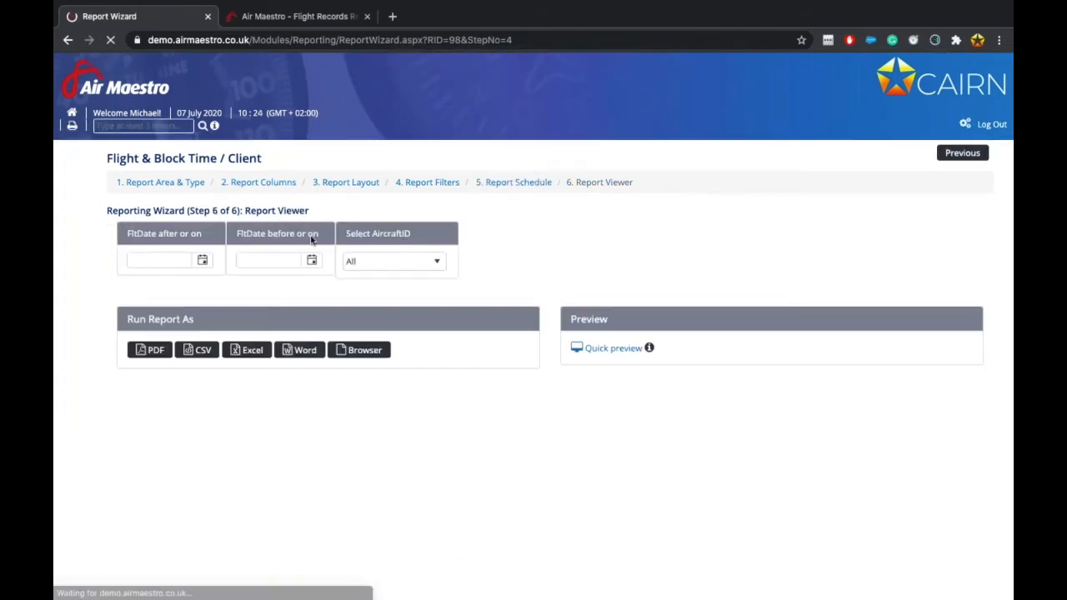
Set FltDate from 01/04/2020 to 31/07/2020 and leave AircraftID at All.
left_click(160, 249)
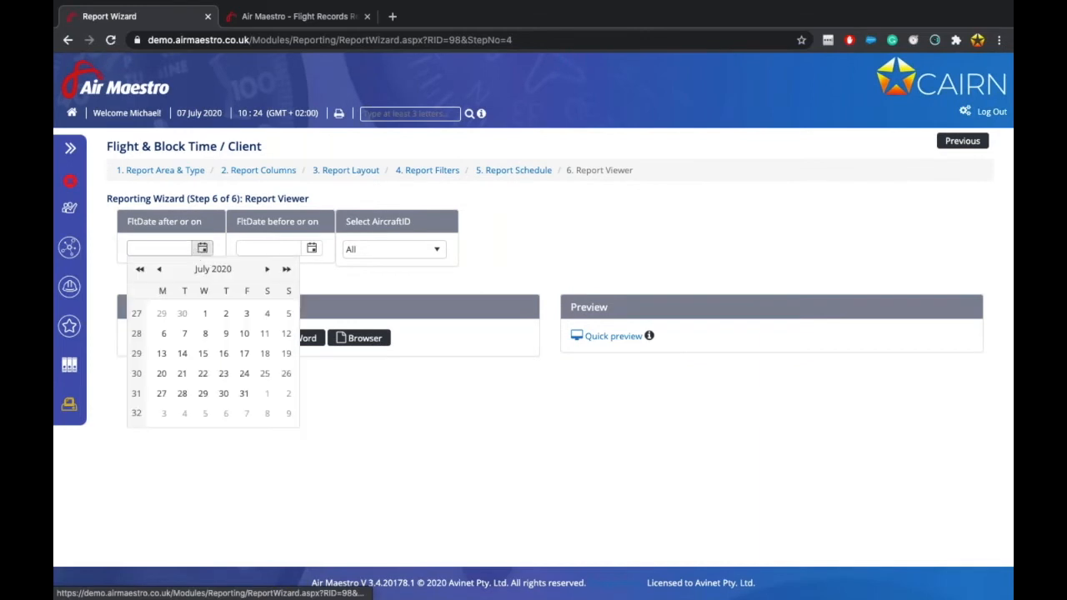
left_click(161, 272)
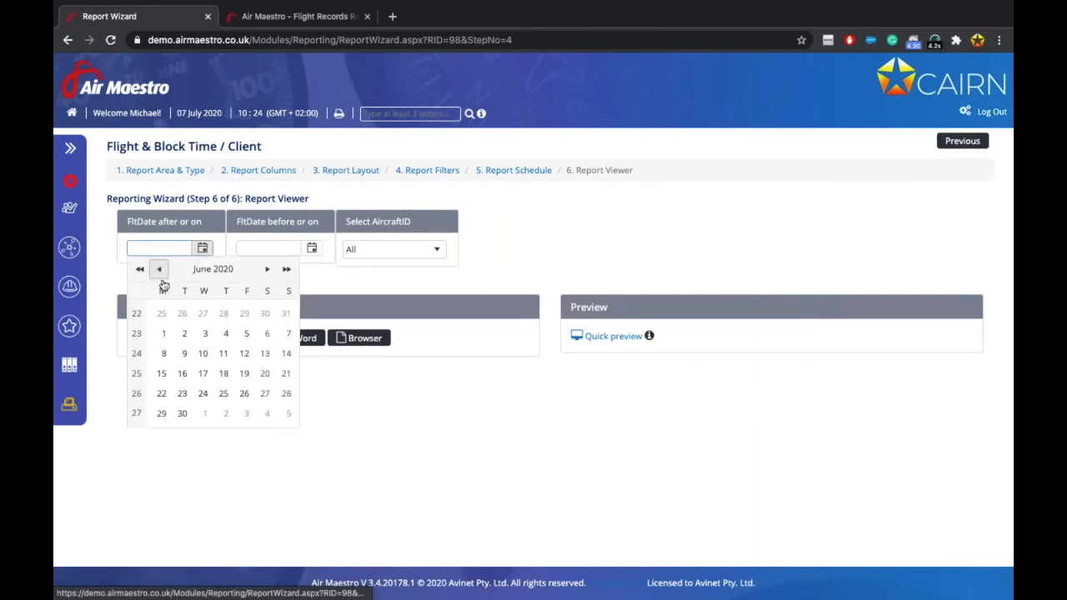
left_click(162, 274)
left_click(160, 271)
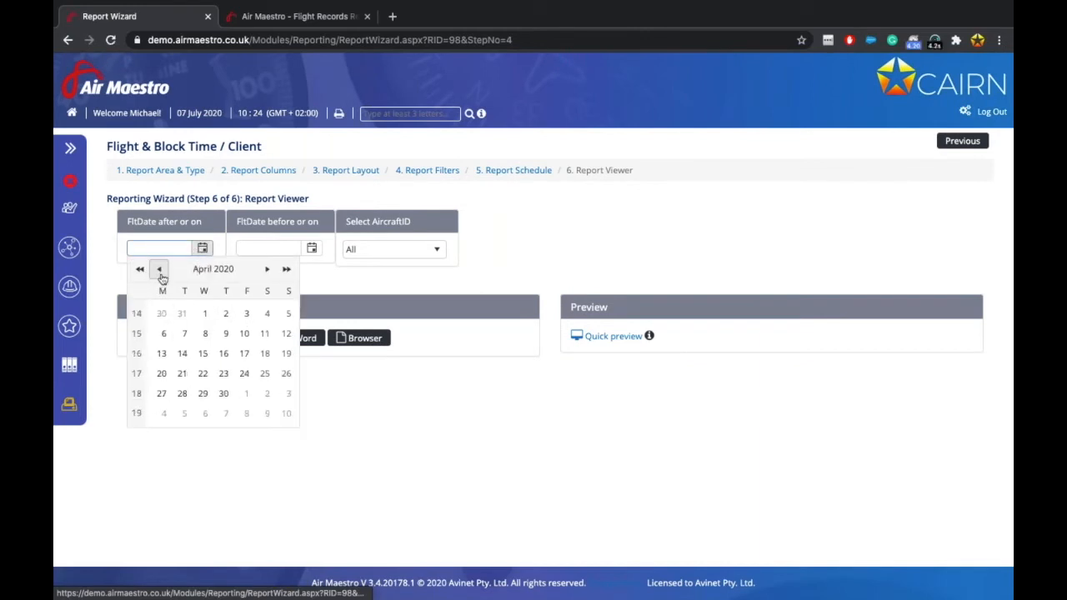
left_click(205, 313)
left_click(314, 251)
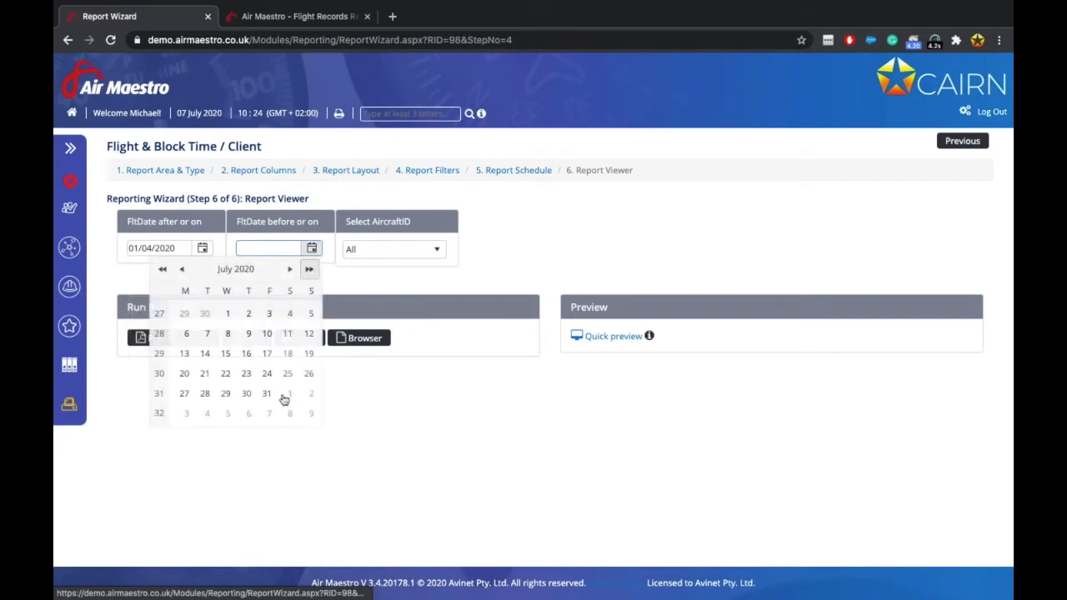
left_click(269, 397)
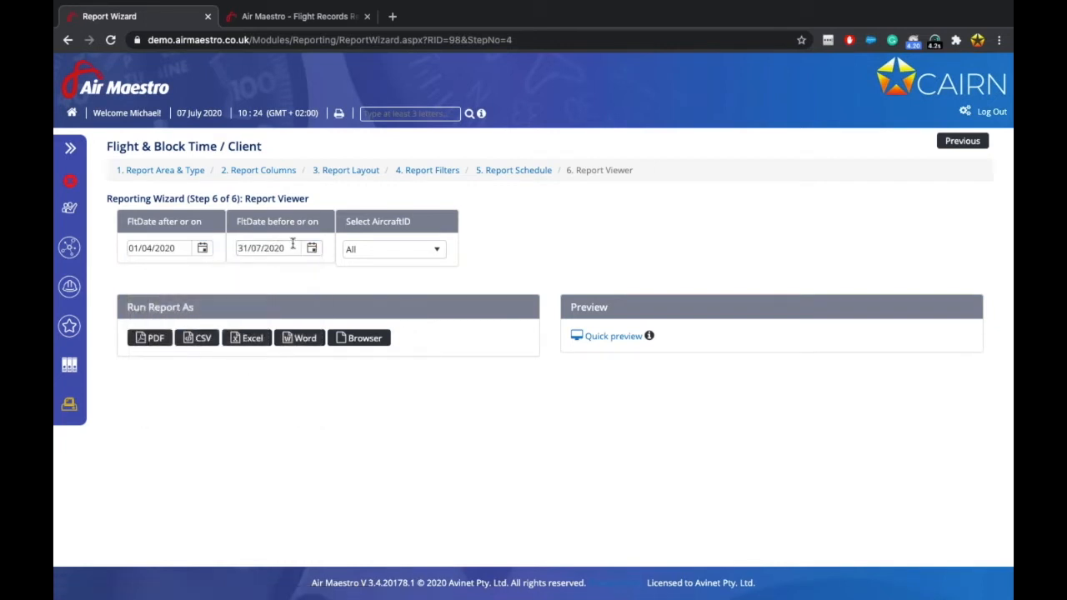
left_click(371, 250)
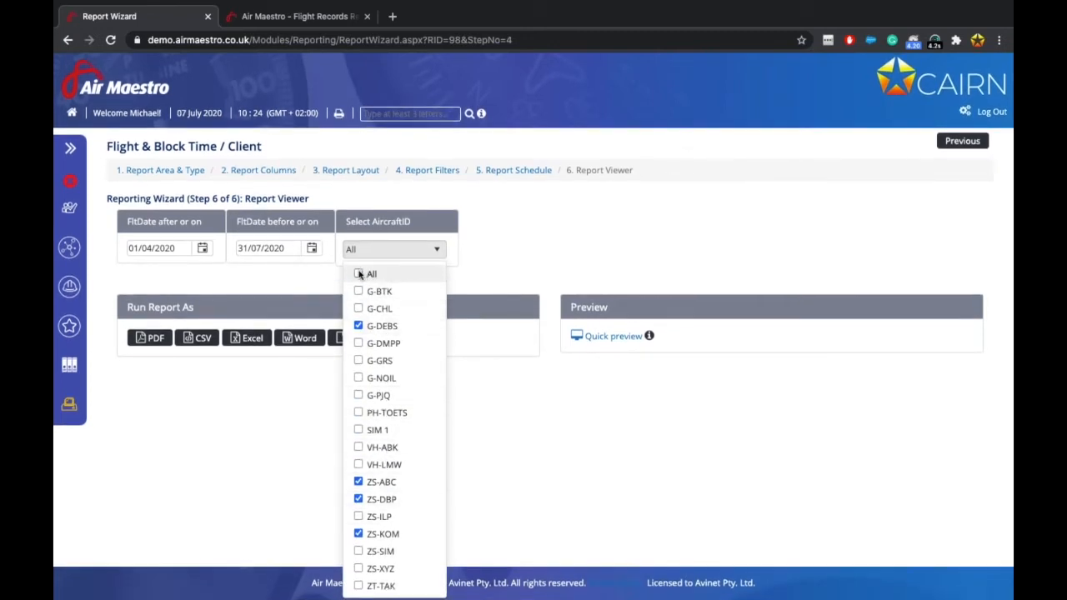
left_click(286, 372)
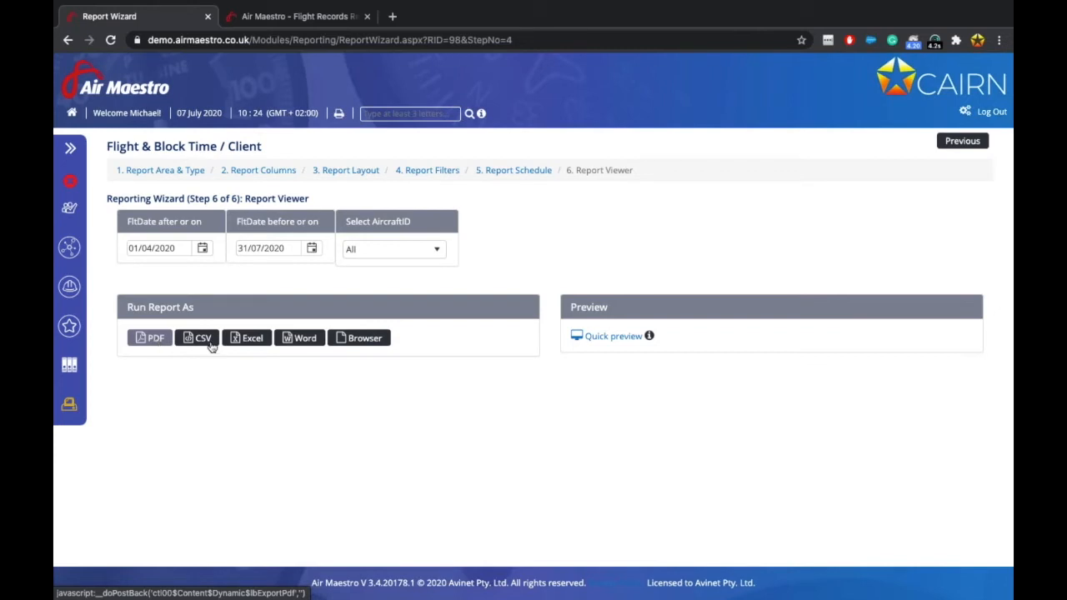
Run the report in the browser, scroll through the client totals, then return to Report Columns.
left_click(350, 336)
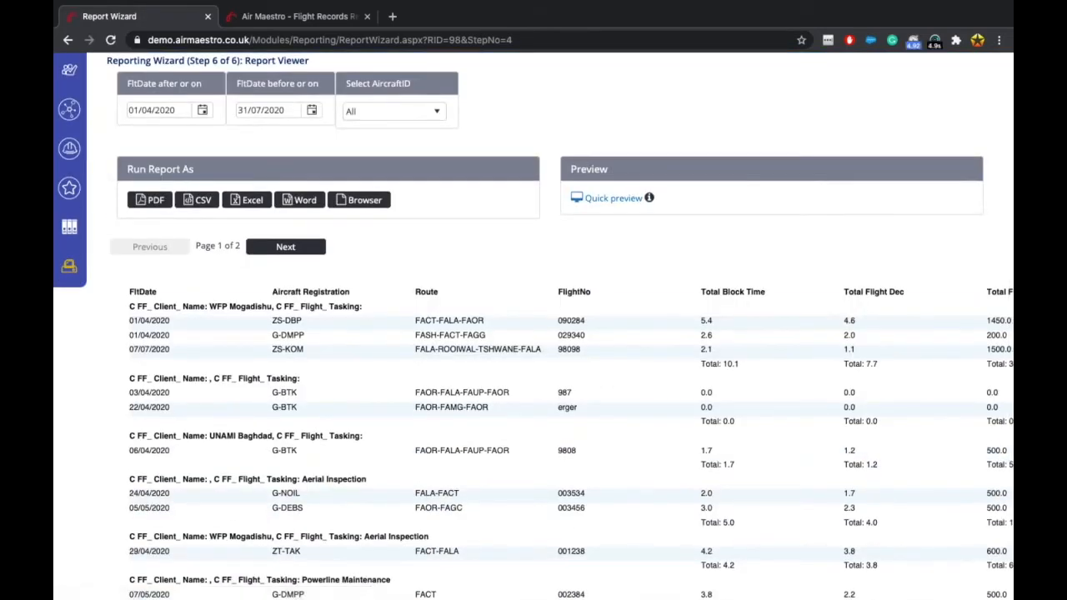
scroll(534, 350, "down", 1)
scroll(534, 351, "right", 2)
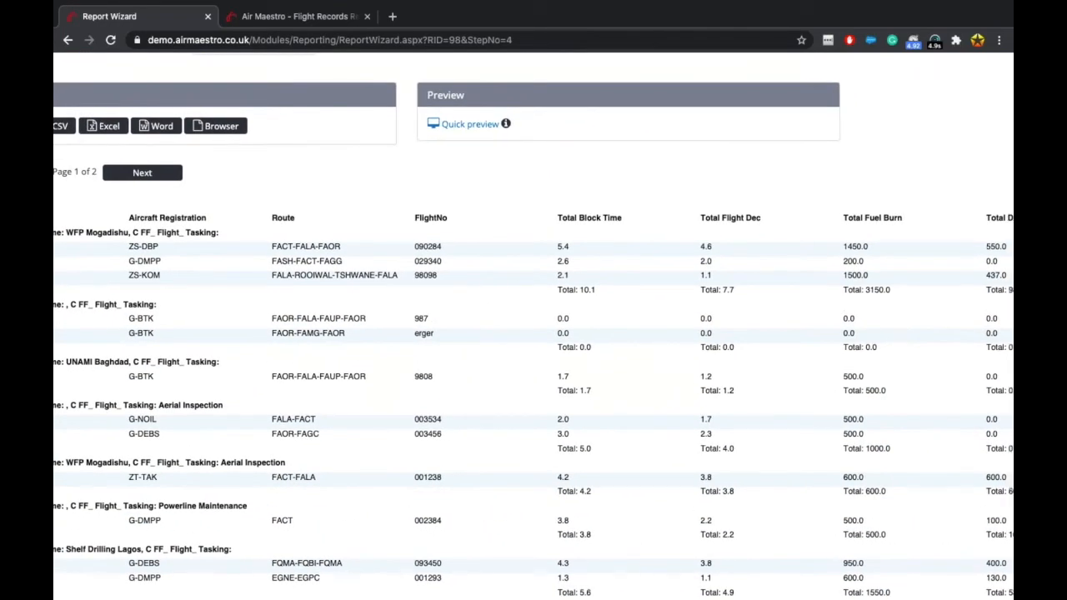
scroll(581, 492, "right", 3)
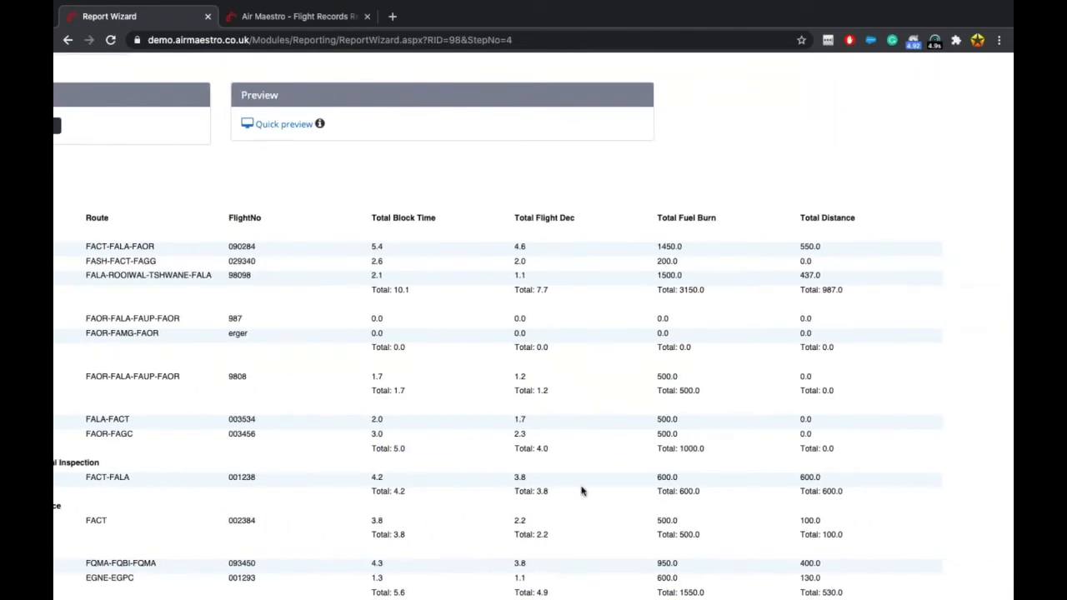
scroll(582, 492, "left", 4)
scroll(582, 492, "up", 1)
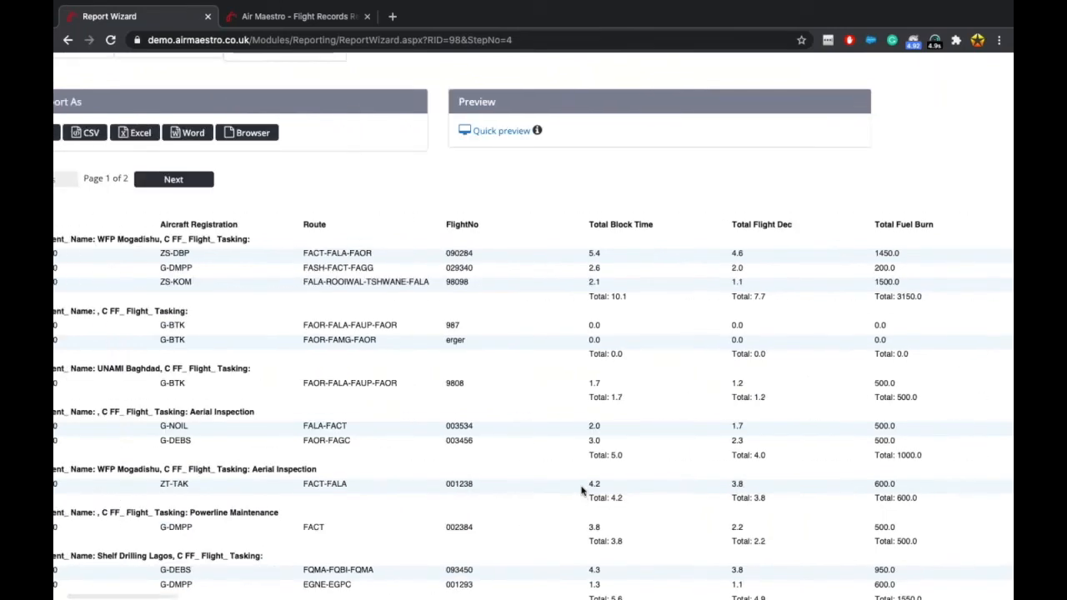
scroll(223, 414, "down", 2)
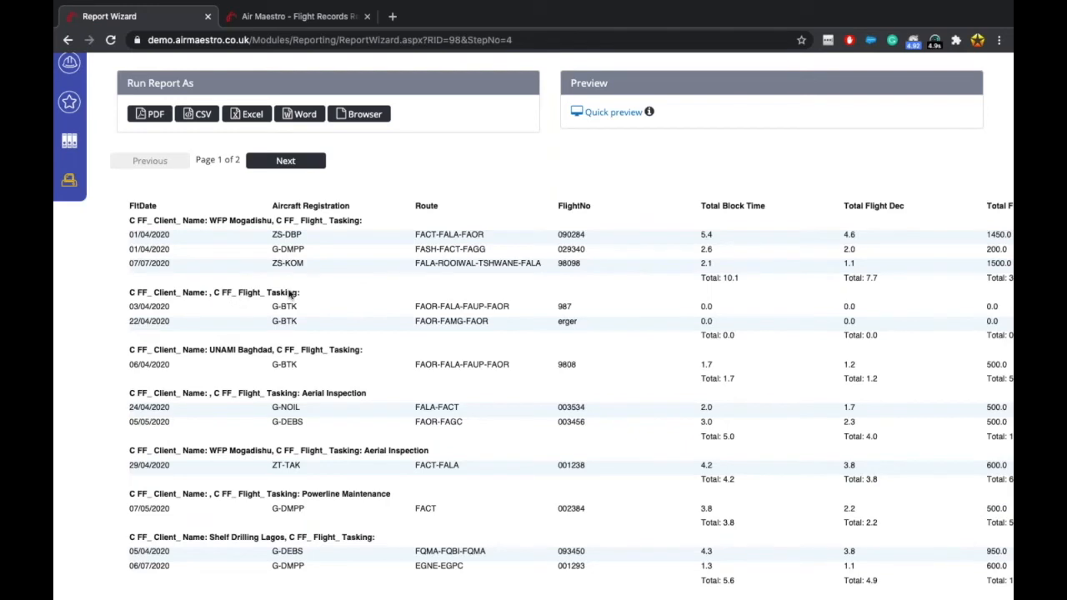
scroll(289, 293, "up", 1)
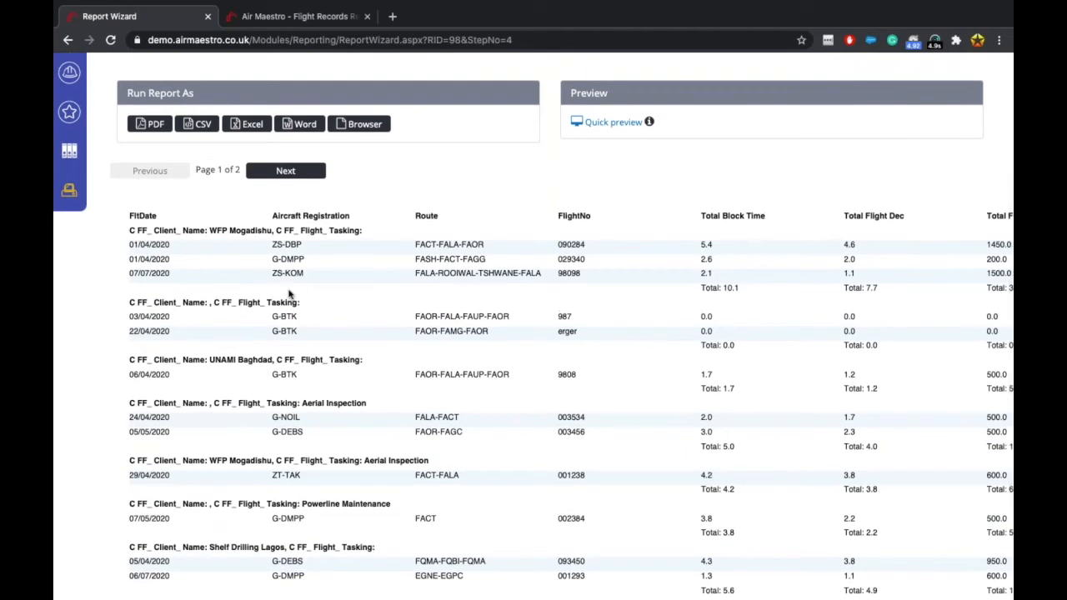
scroll(289, 294, "up", 2)
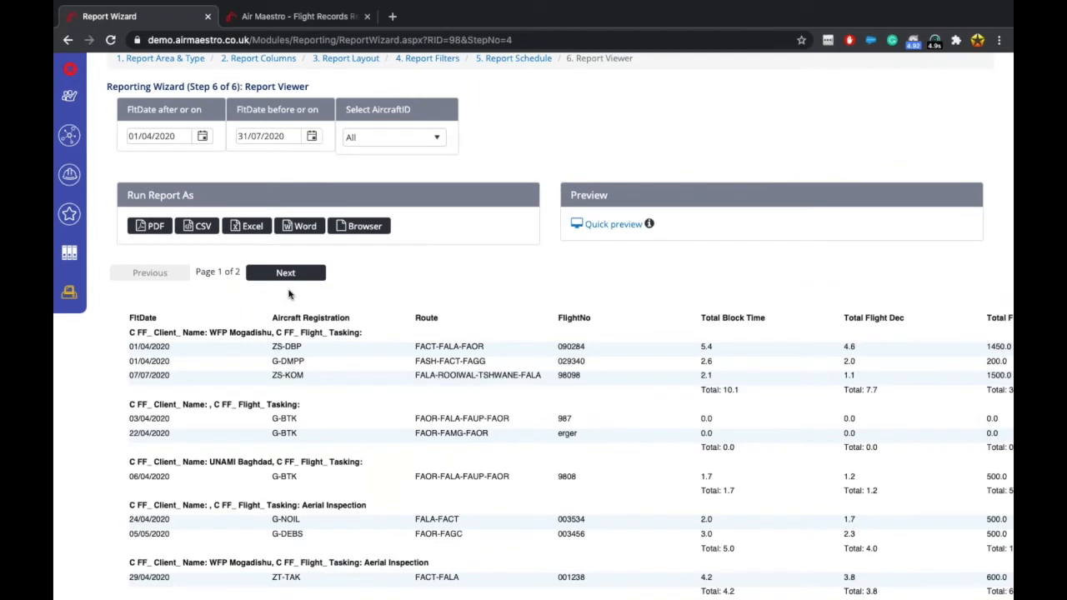
scroll(289, 294, "up", 2)
left_click(268, 170)
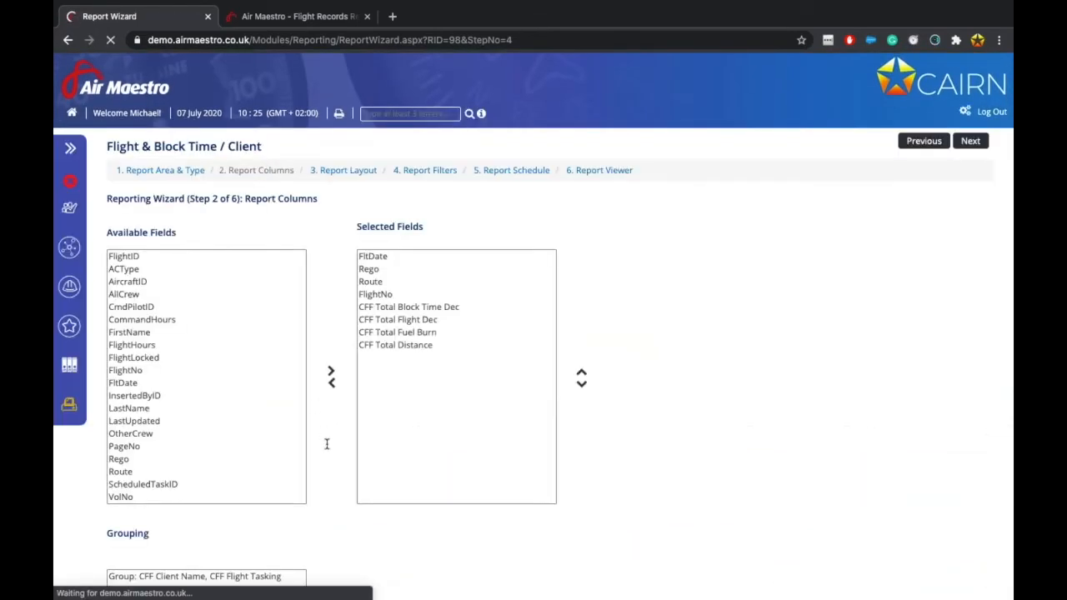
Remove CFF Flight Tasking from the existing group's grouping columns.
scroll(327, 445, "down", 2)
left_click(219, 447)
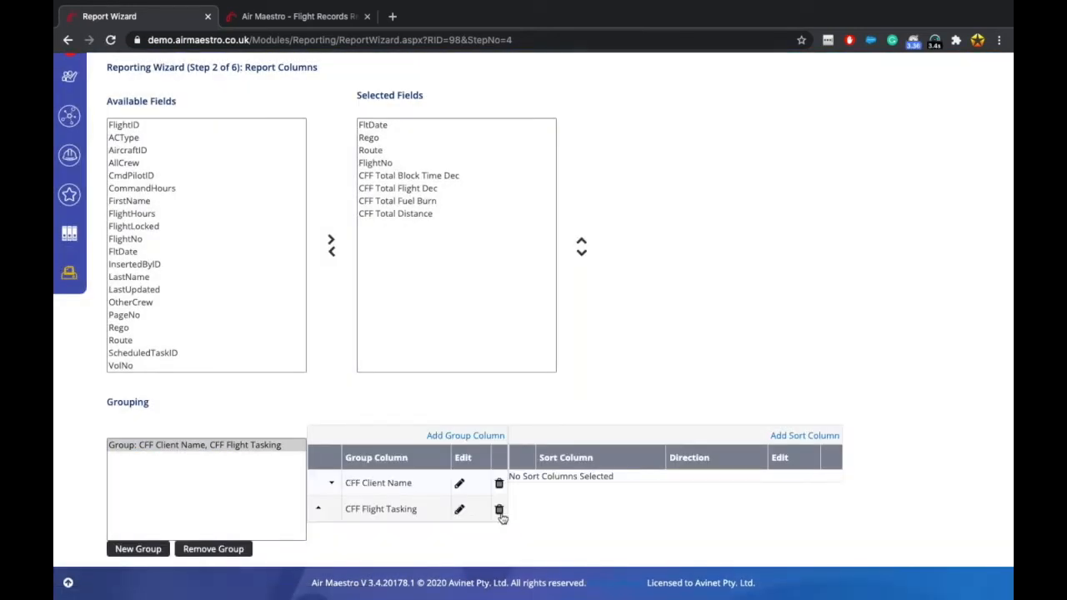
left_click(499, 512)
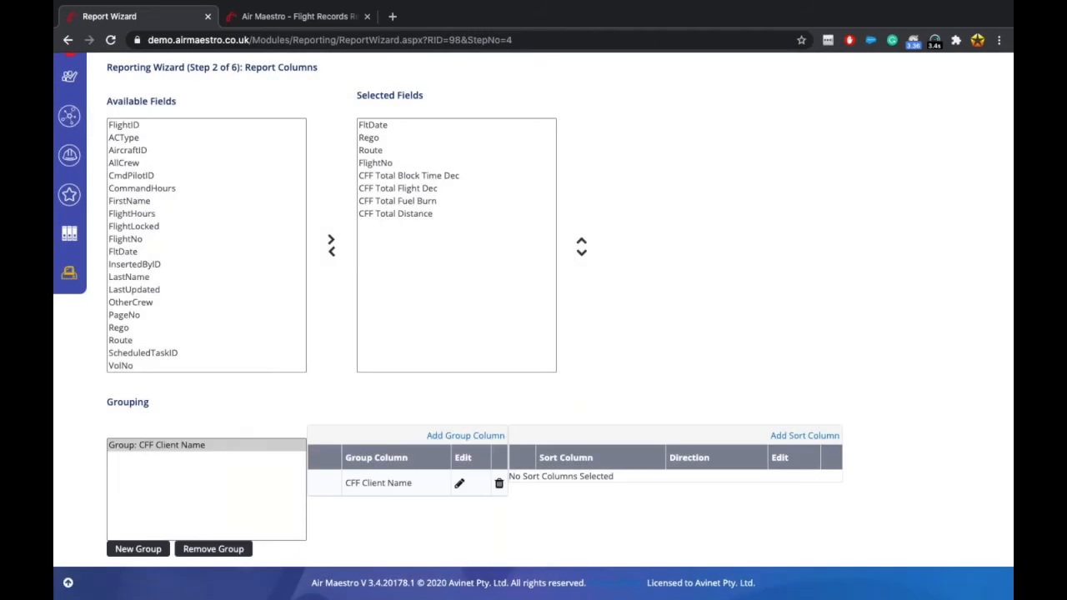
Add a second group level on CFF Type of Flight and apply the grouping change.
left_click(127, 552)
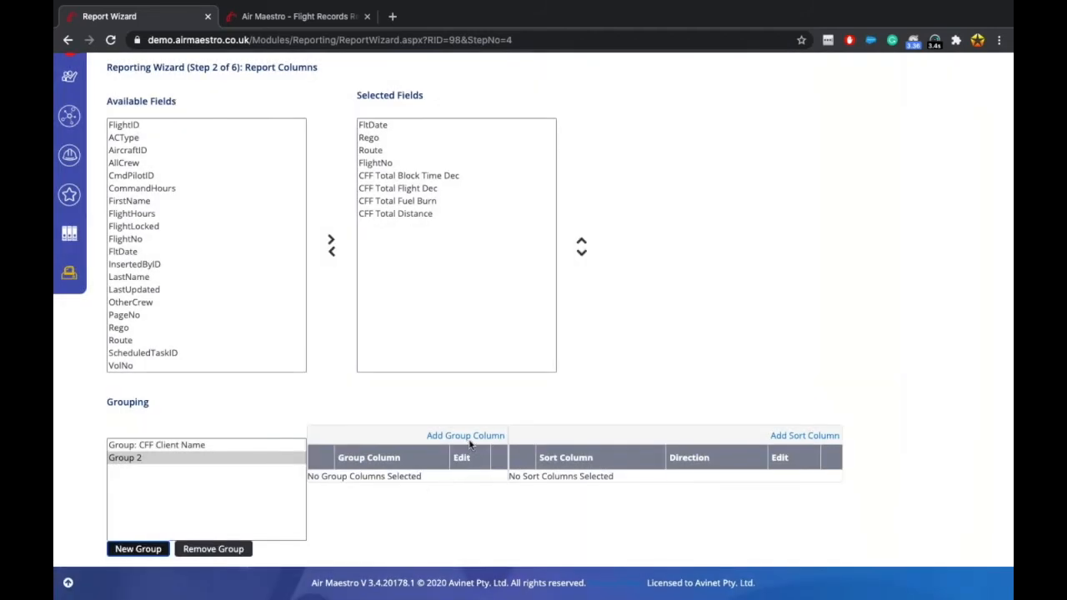
left_click(466, 436)
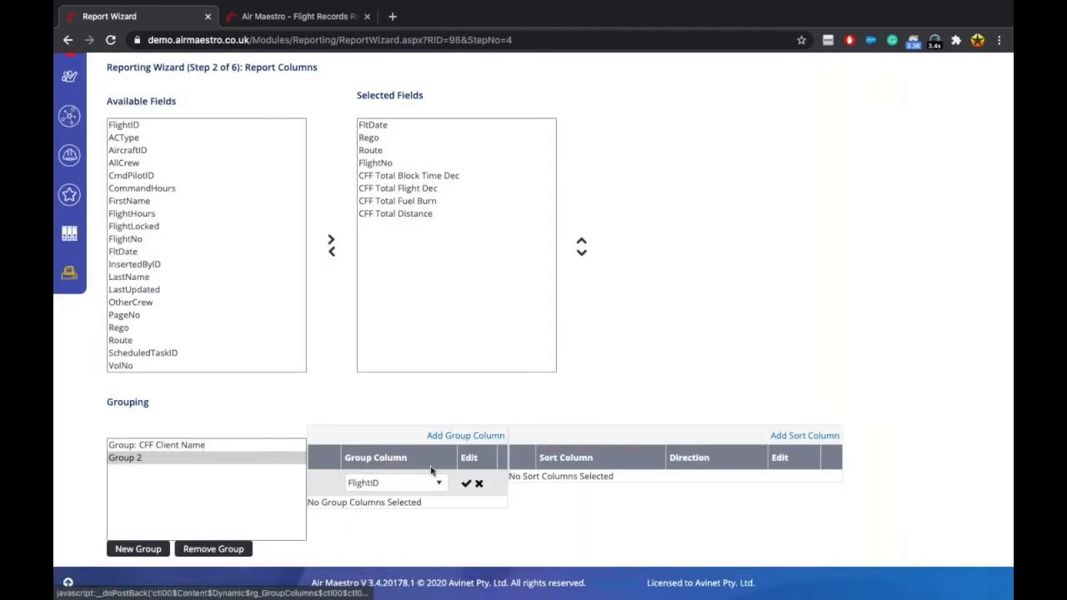
left_click(417, 482)
scroll(405, 538, "down", 15)
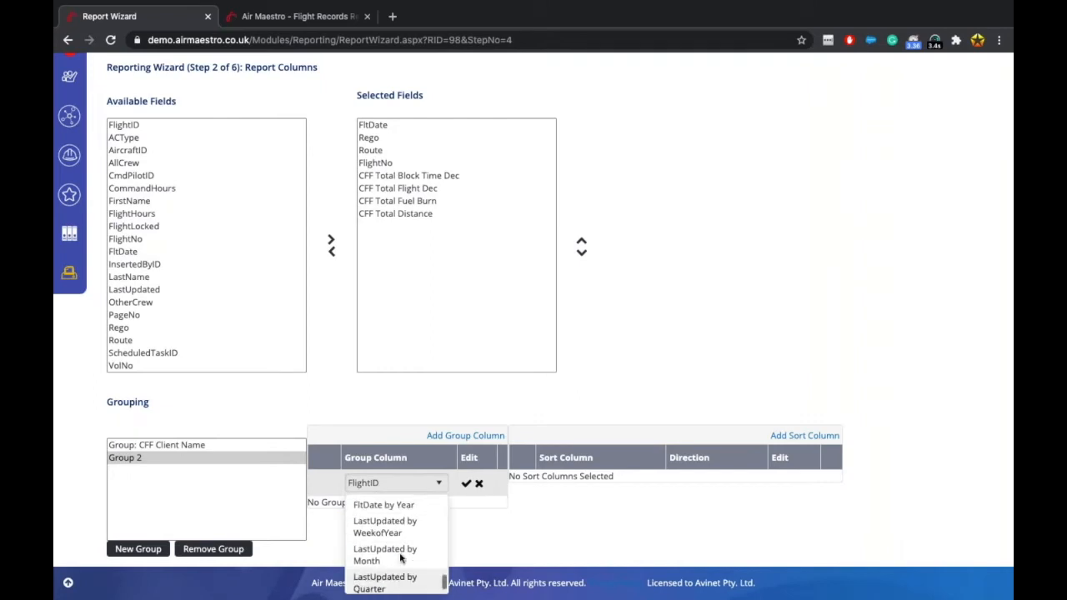
scroll(401, 557, "up", 3)
scroll(401, 557, "down", 2)
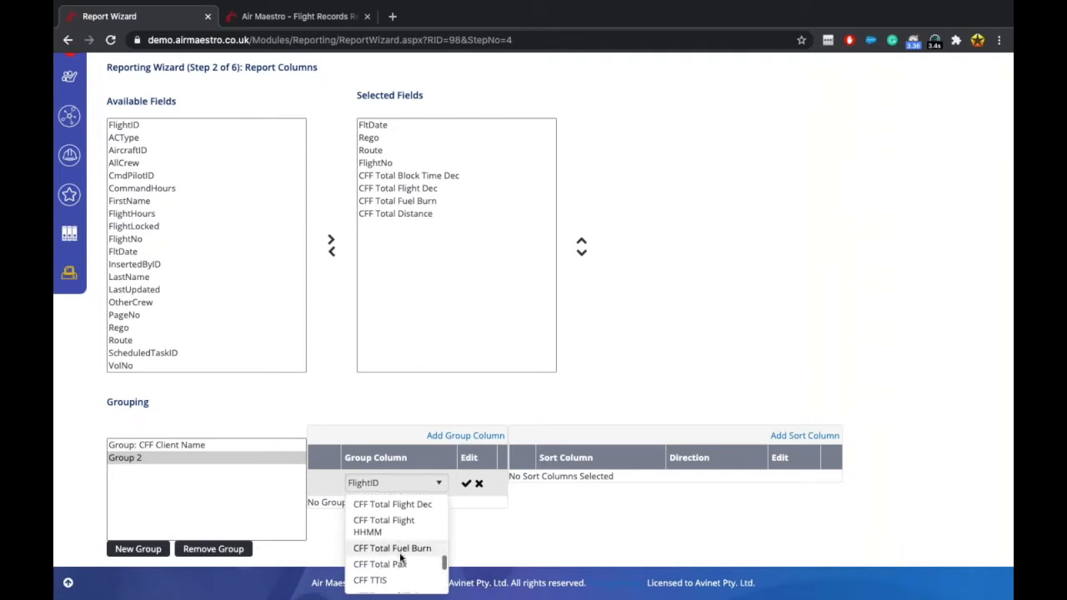
left_click(409, 554)
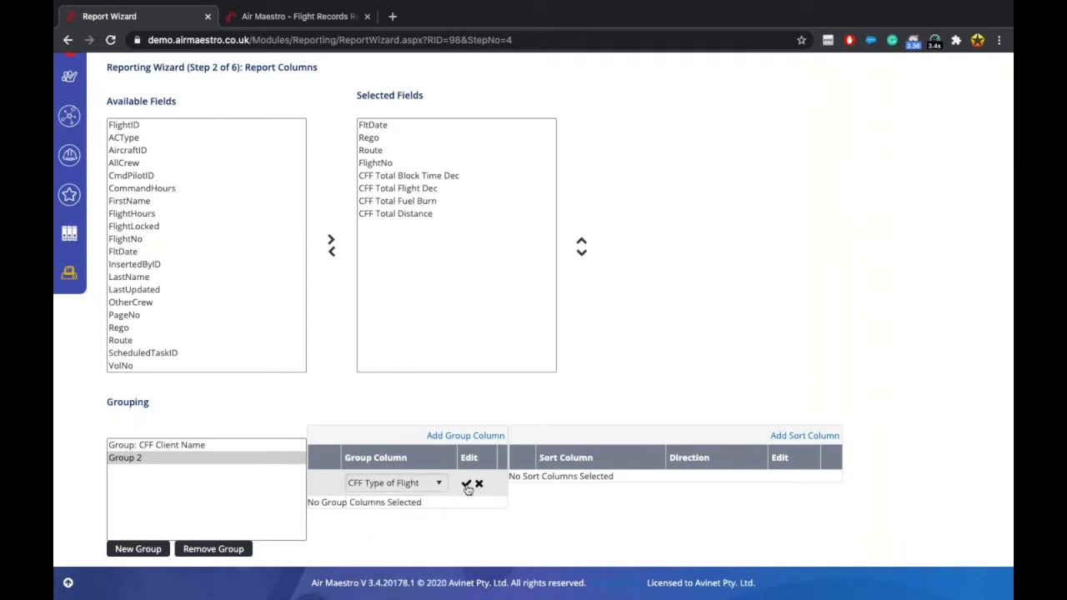
left_click(466, 482)
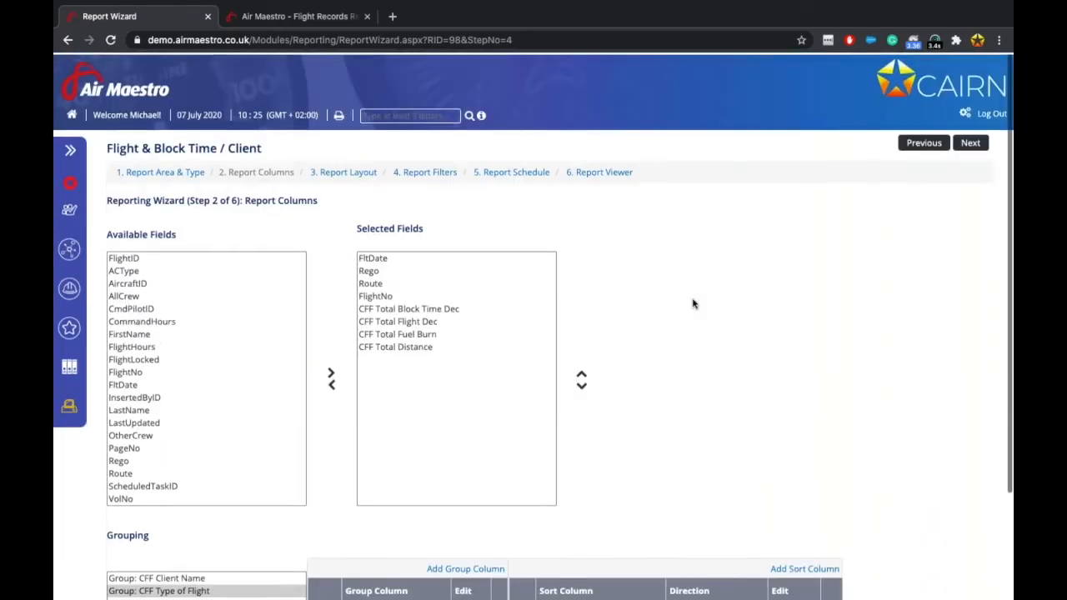
left_click(972, 141)
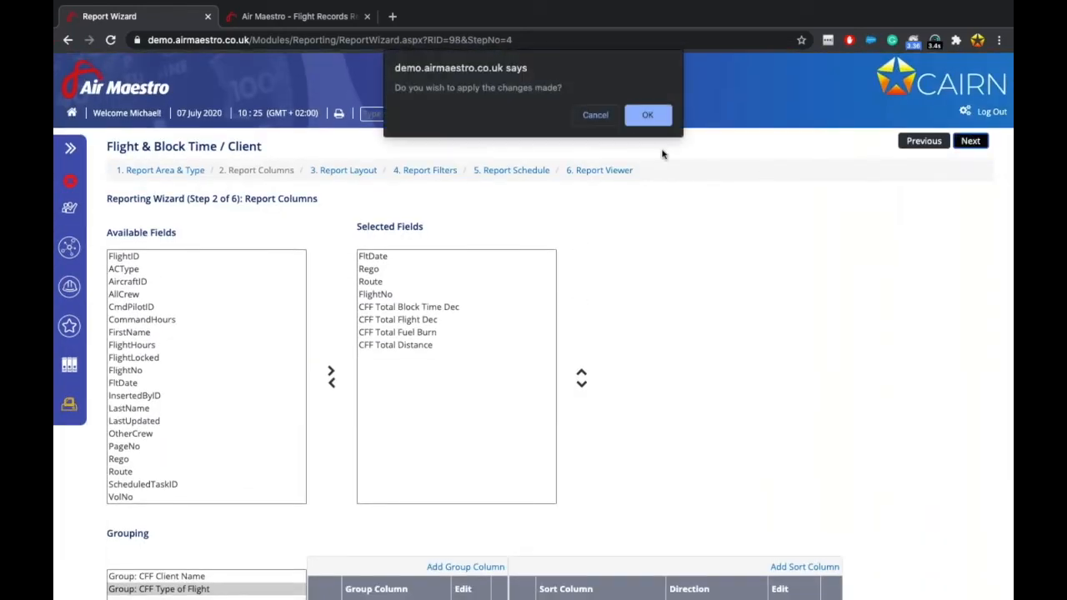
left_click(648, 115)
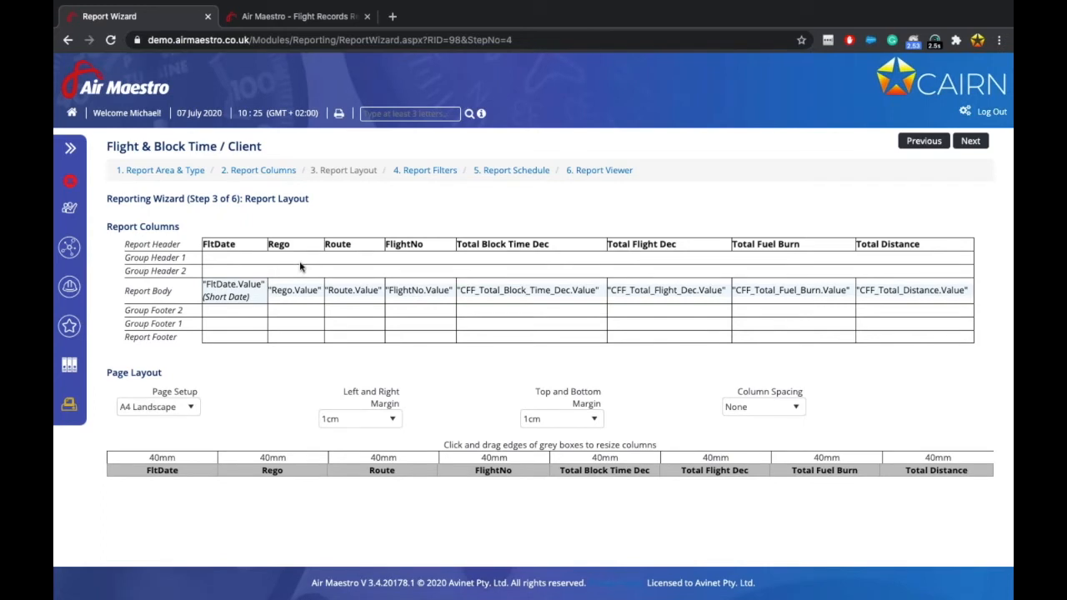
Give Group Header 1 and Group Header 2 simple group labels.
right_click(262, 254)
mouse_move(334, 282)
left_click(400, 303)
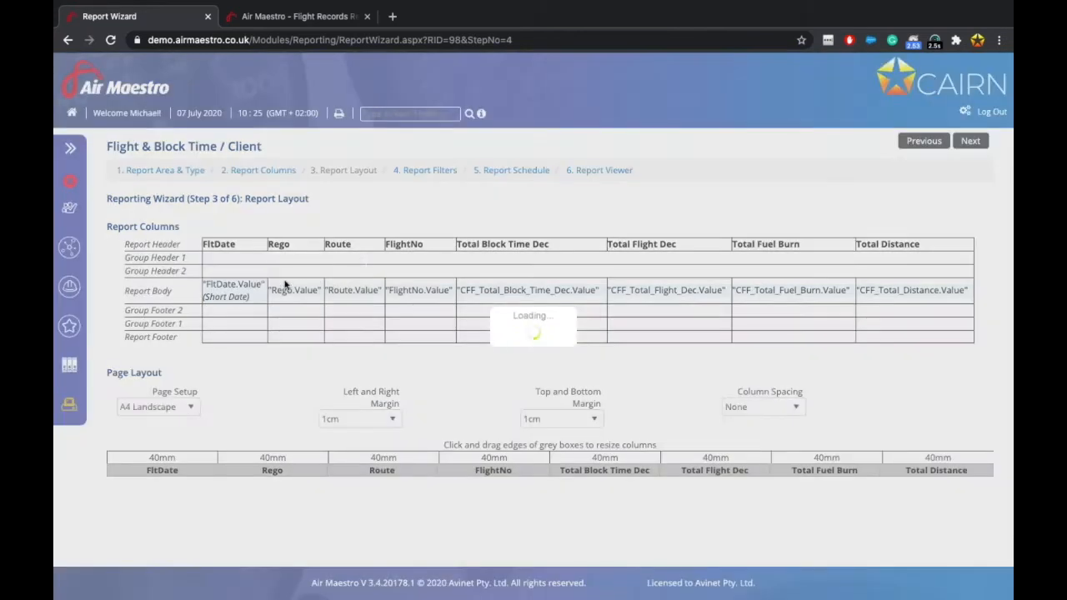
right_click(249, 276)
mouse_move(337, 302)
left_click(387, 322)
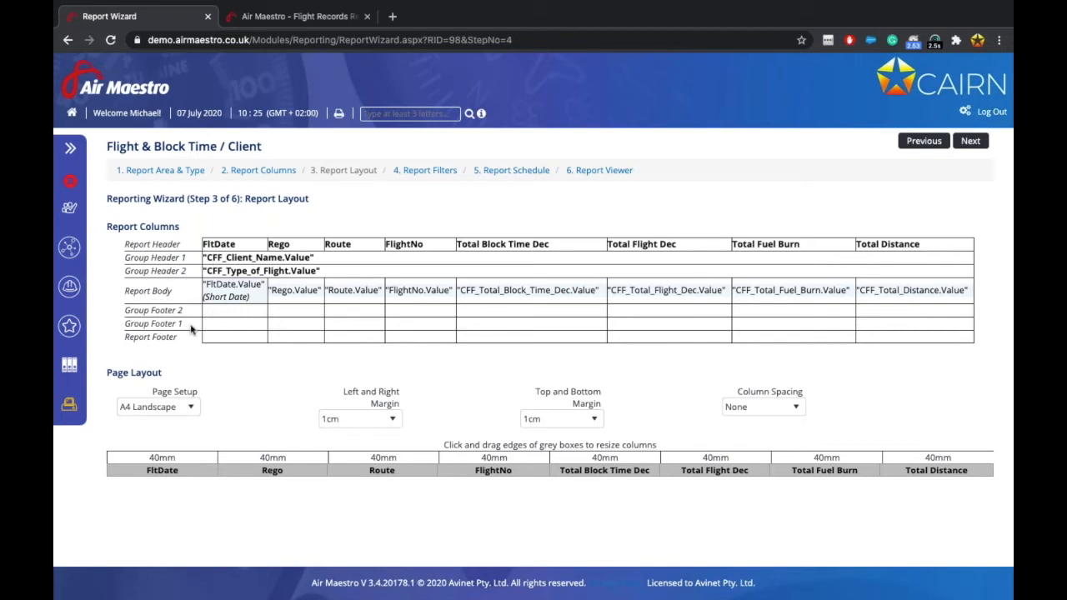
Total block time in Group Footers 2 and 1, and set column spacing to 1cm.
left_click(496, 315)
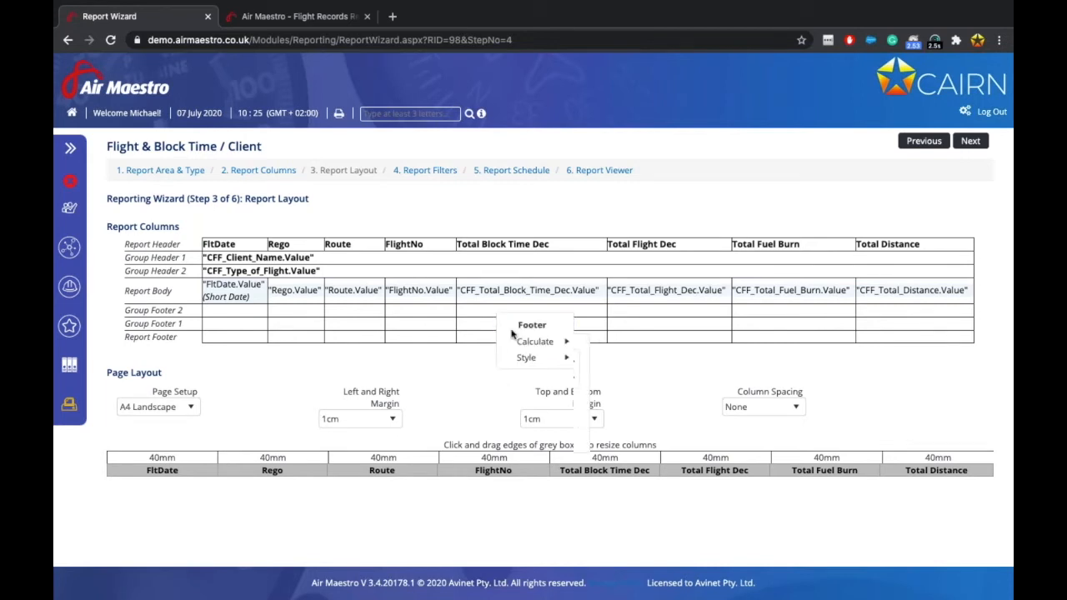
left_click(542, 342)
left_click(609, 363)
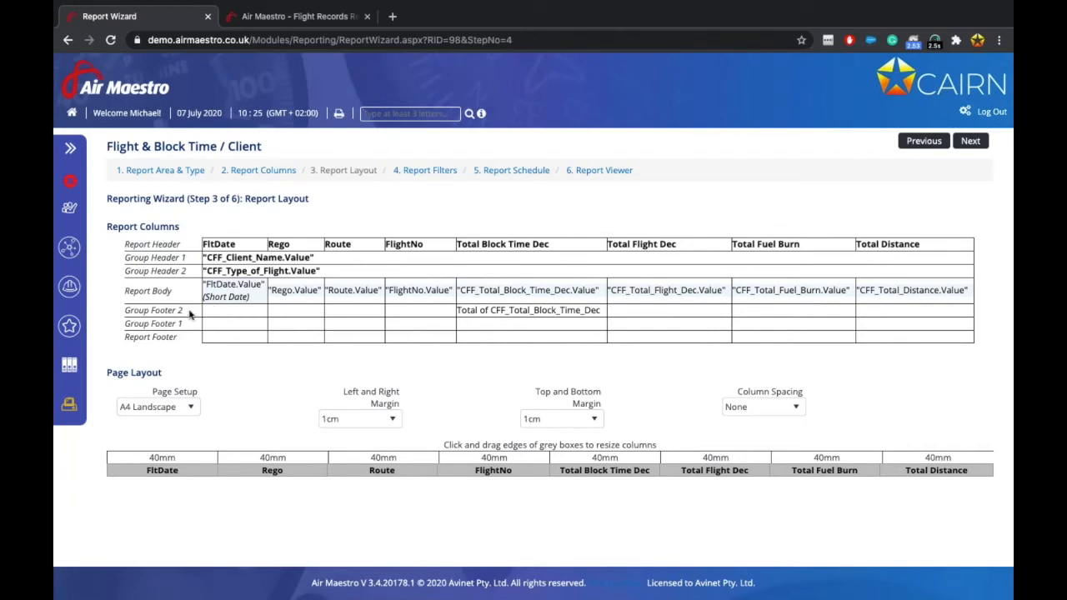
left_click_drag(197, 271, 129, 272)
left_click(432, 364)
left_click(478, 325)
mouse_move(515, 348)
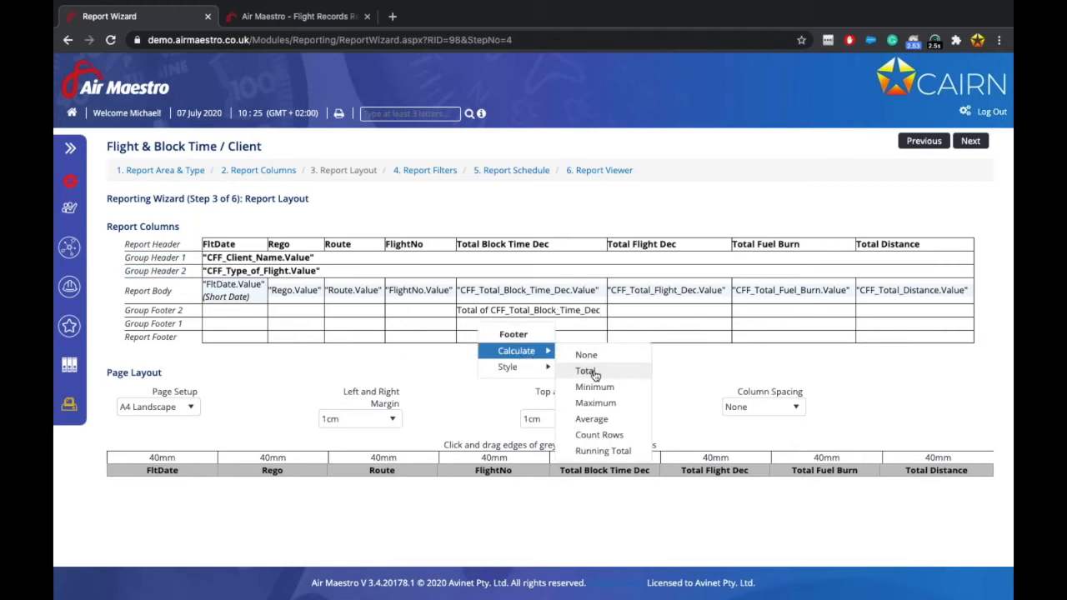
left_click(594, 372)
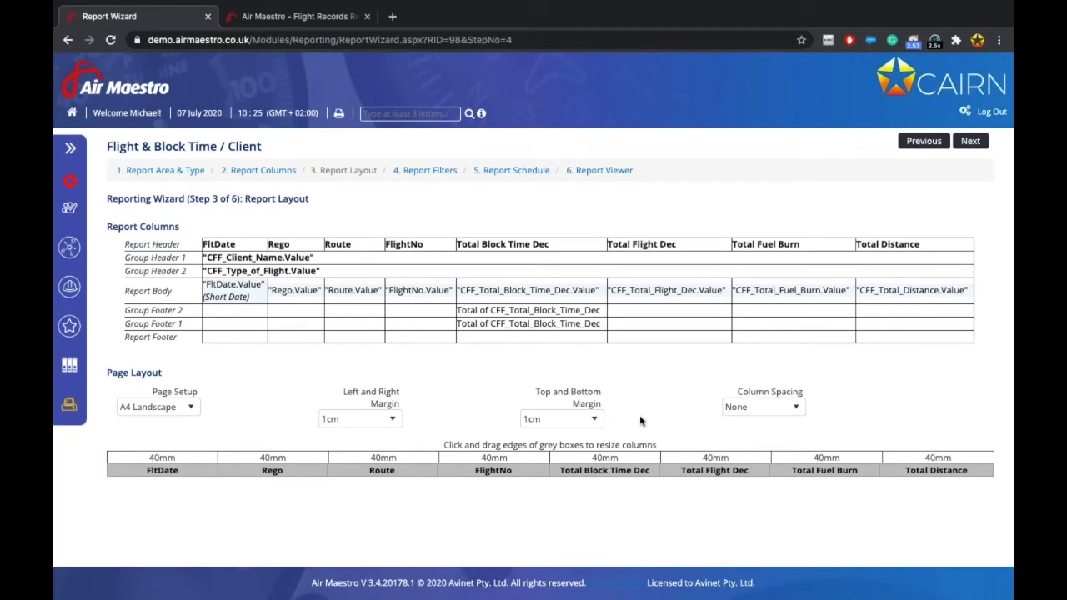
left_click(759, 406)
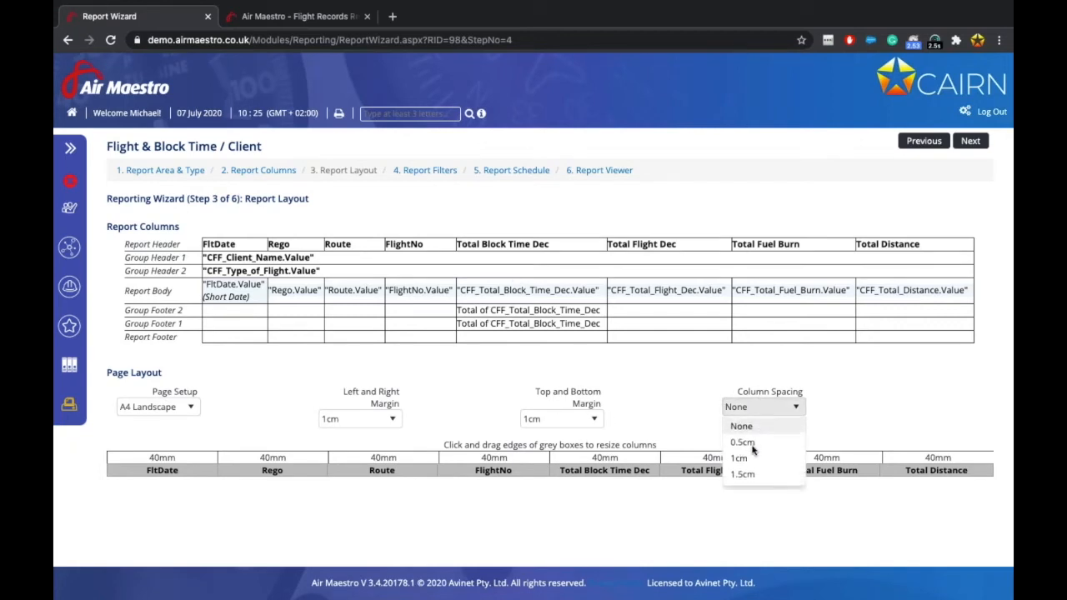
left_click(741, 458)
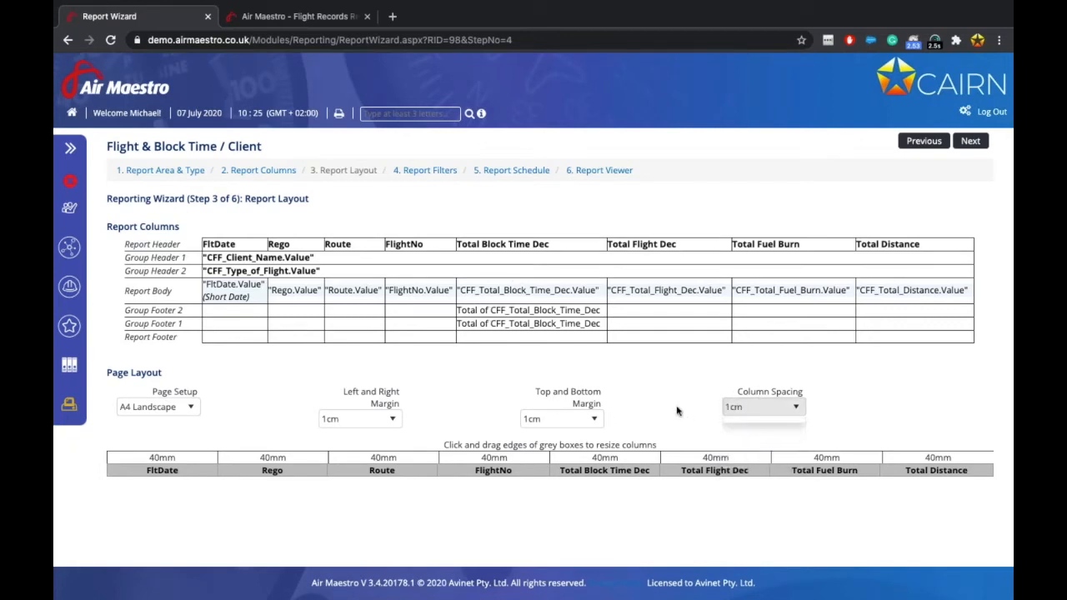
Total the flight dec column in Group Footer 2 and Group Footer 1.
right_click(629, 311)
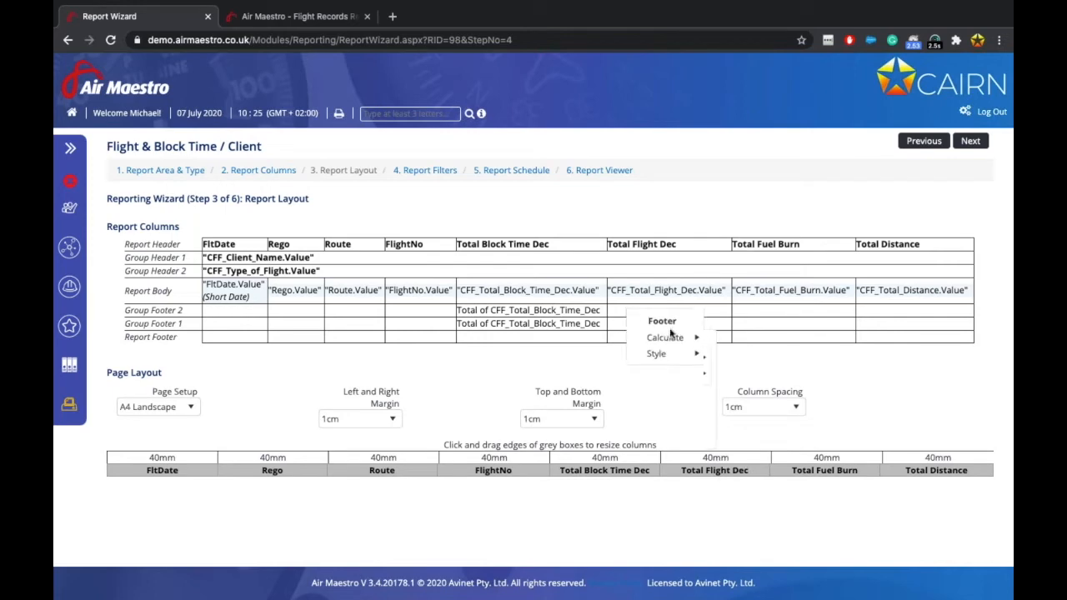
mouse_move(671, 337)
left_click(730, 353)
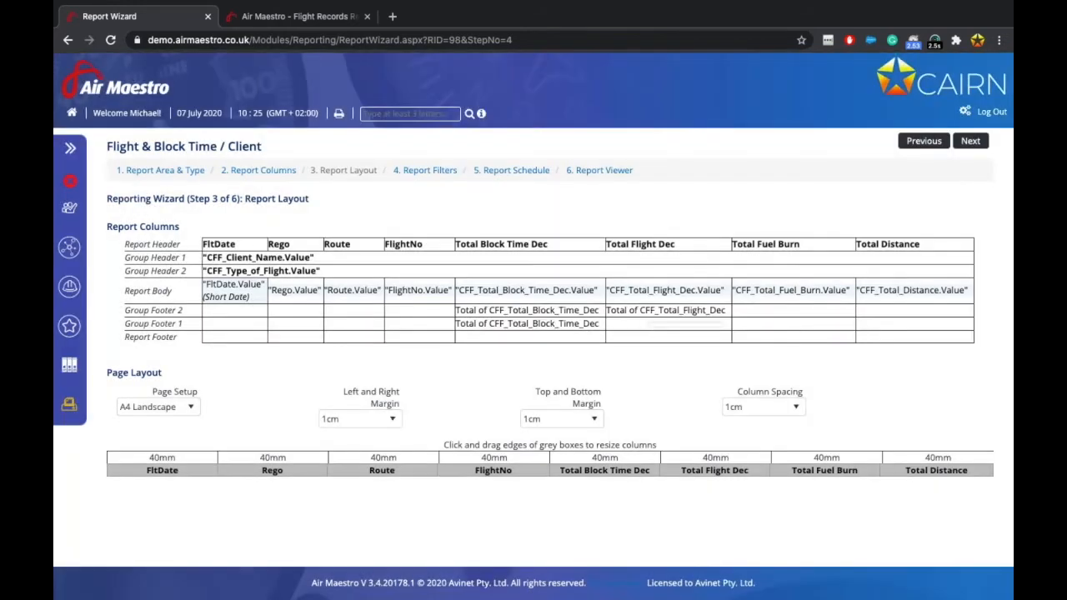
right_click(650, 325)
mouse_move(721, 351)
left_click(755, 369)
Set the report footer FltDate calculation to Row Count.
right_click(226, 341)
mouse_move(265, 369)
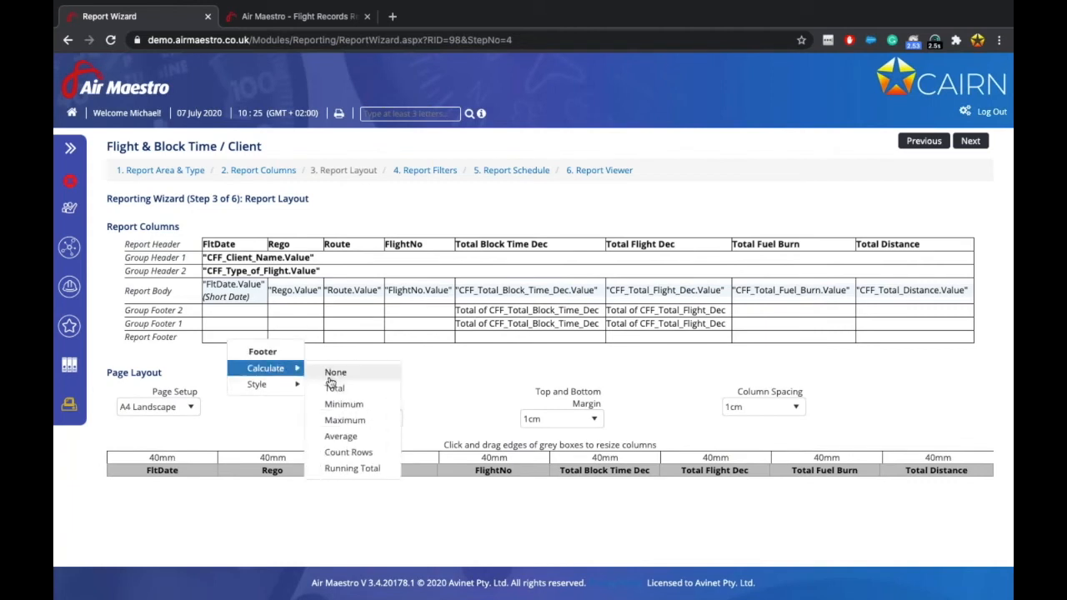
left_click(352, 461)
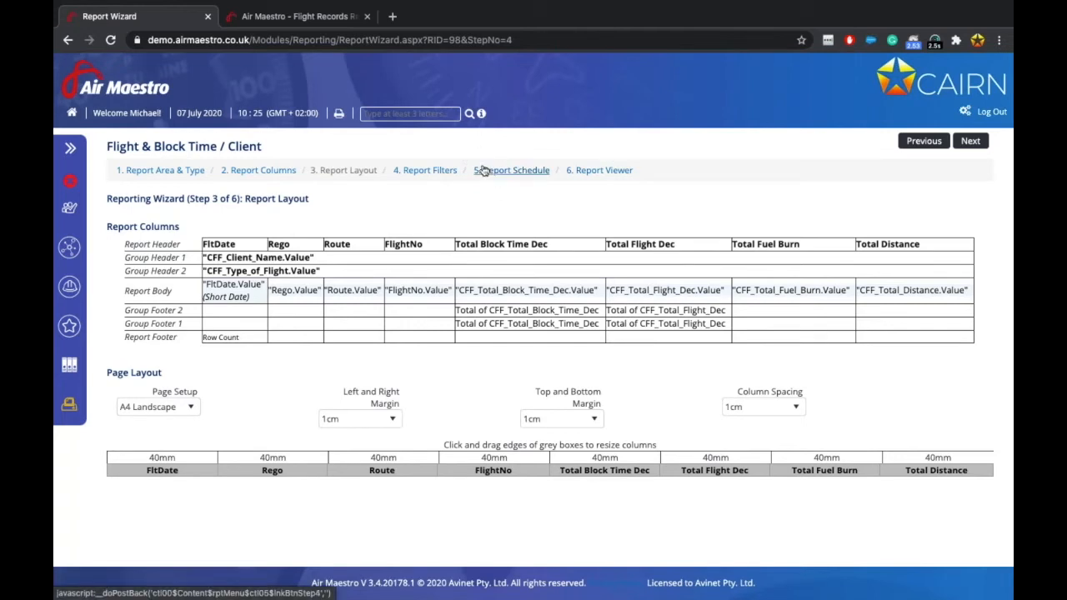
In the Report Viewer, set the FltDate range from 01/04/2020 to 31/07/2020.
left_click(611, 172)
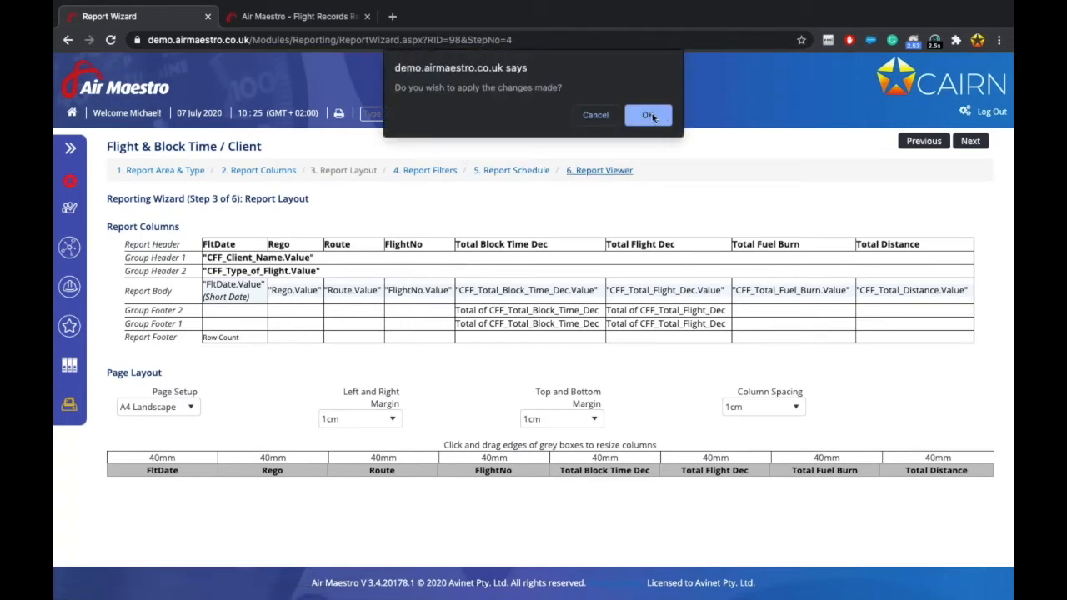
left_click(655, 119)
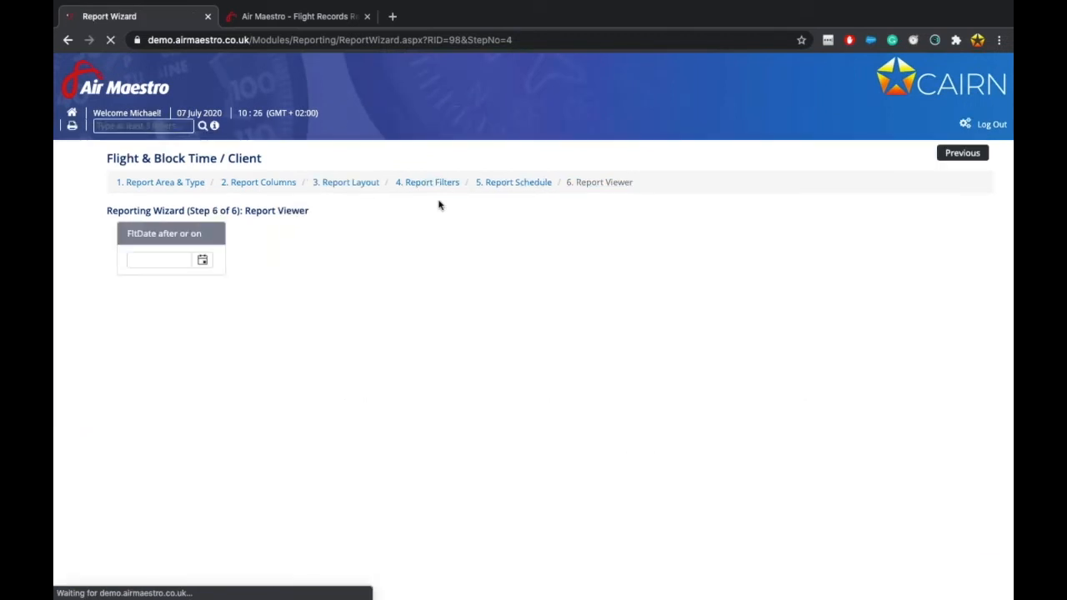
left_click(202, 248)
left_click(139, 270)
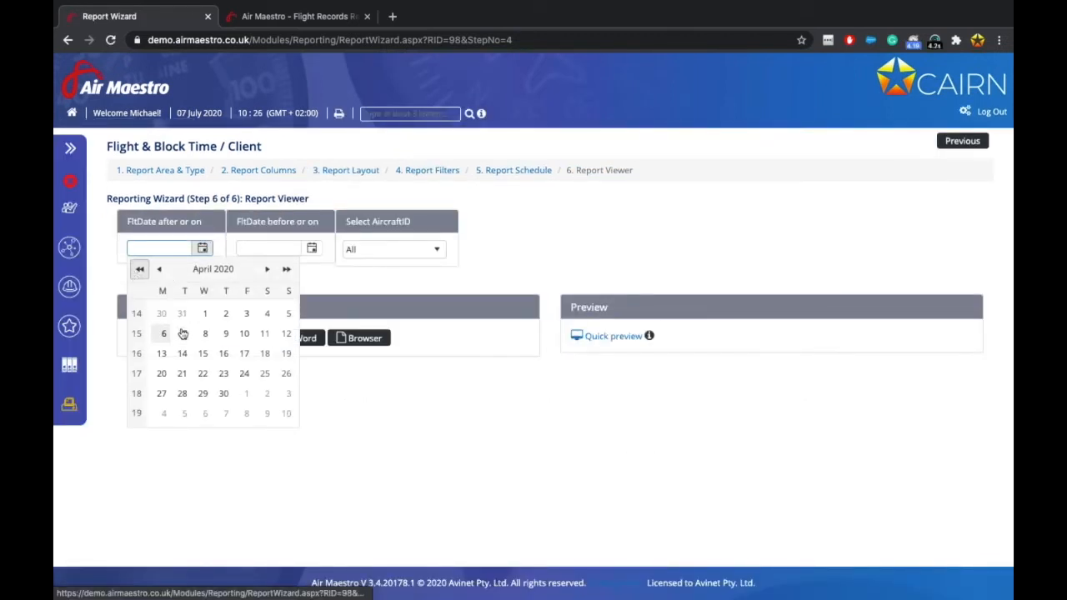
left_click(205, 314)
left_click(312, 249)
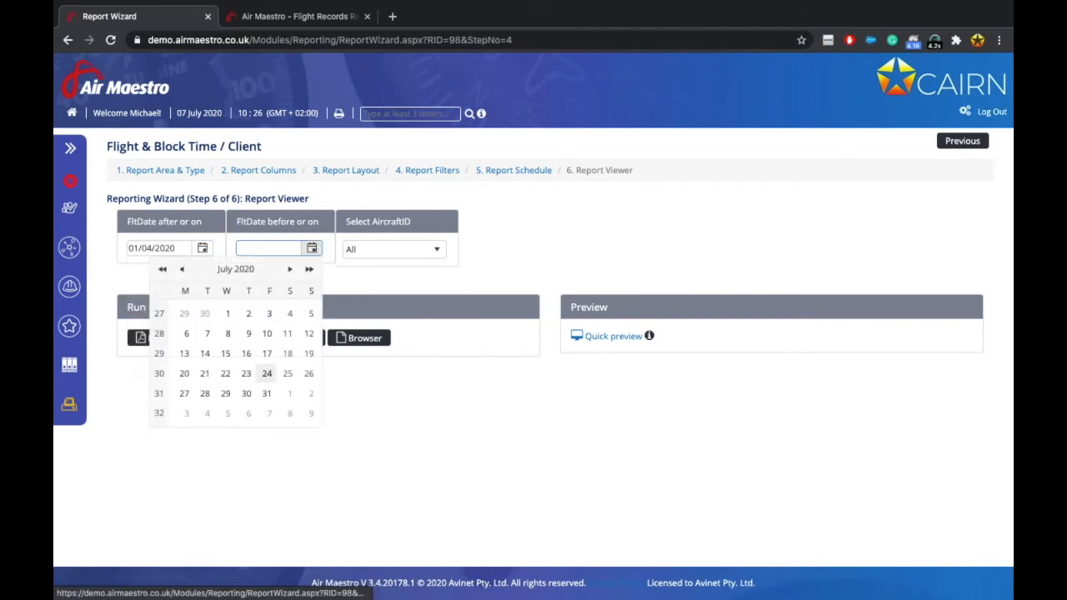
left_click(267, 394)
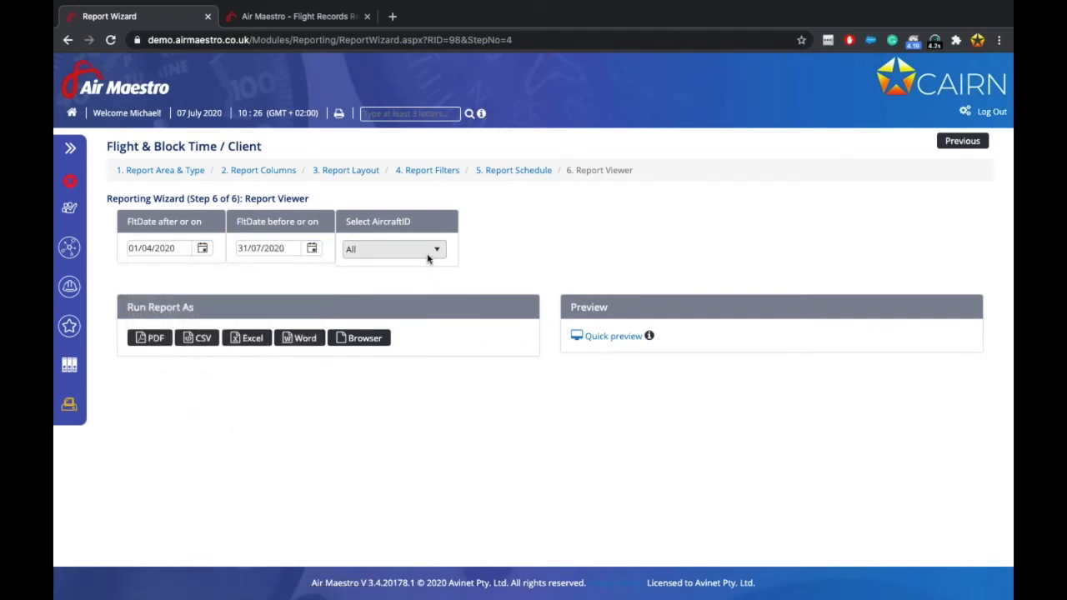
Keep the aircraft filter at All and run the report in the browser.
left_click(428, 255)
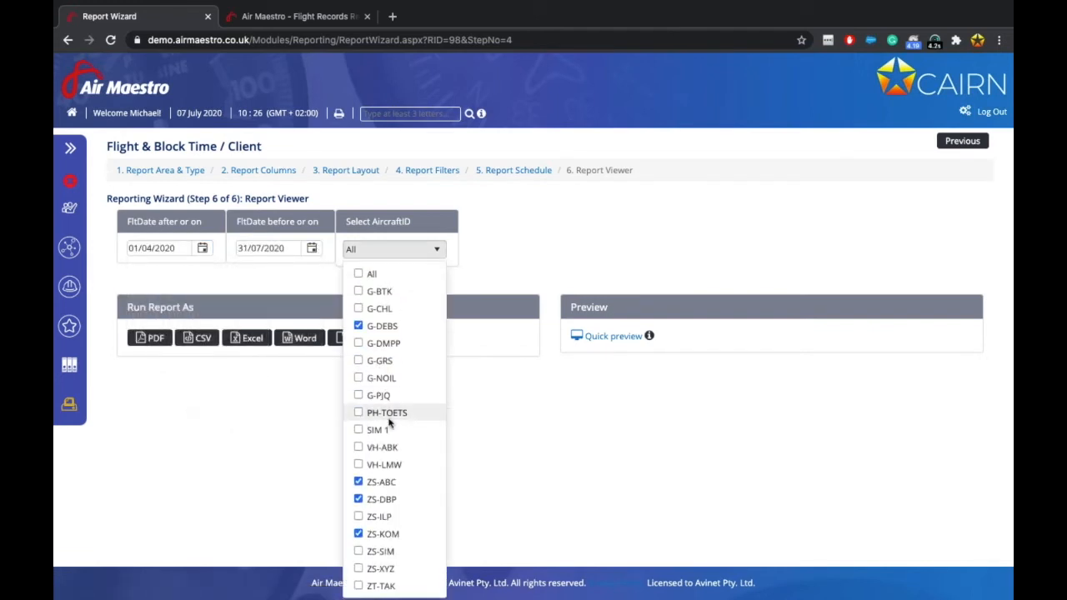
left_click(526, 247)
left_click(359, 338)
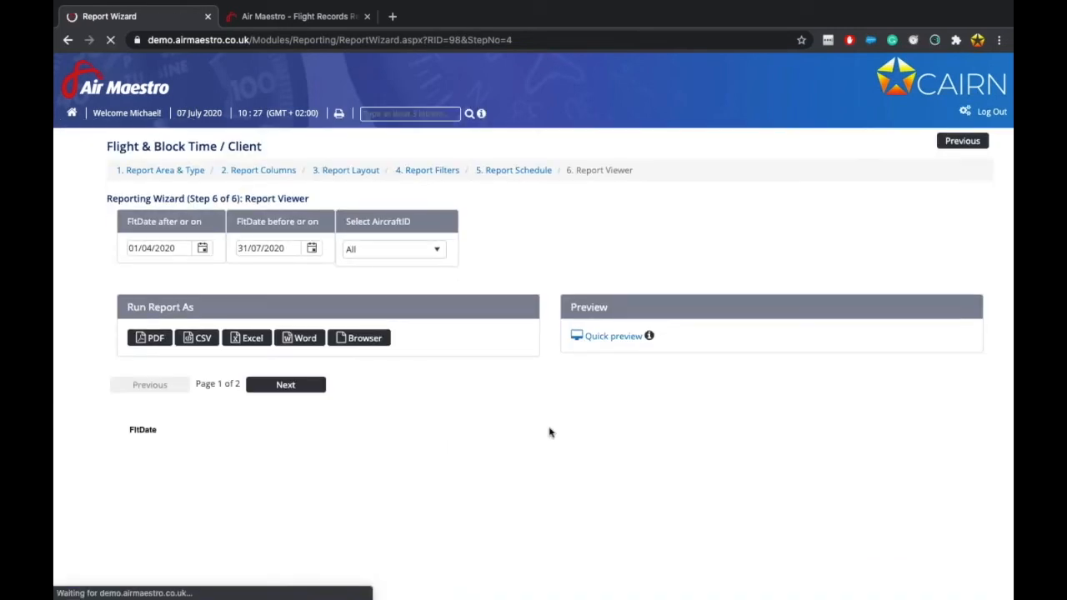
Scroll through page 1 of the client report, view page 2, then go back.
scroll(545, 490, "down", 3)
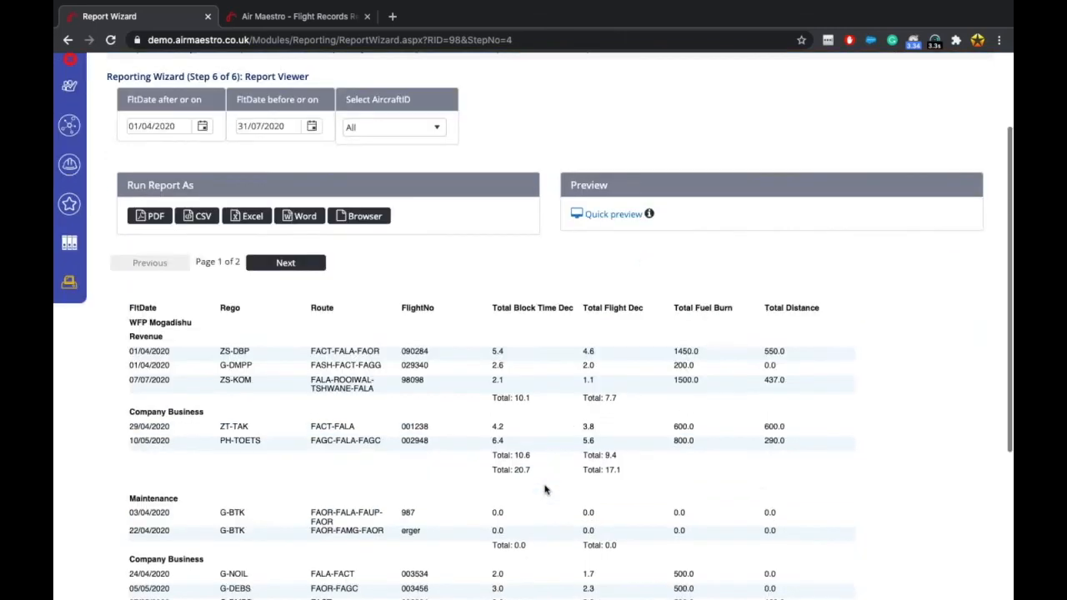
scroll(545, 491, "down", 1)
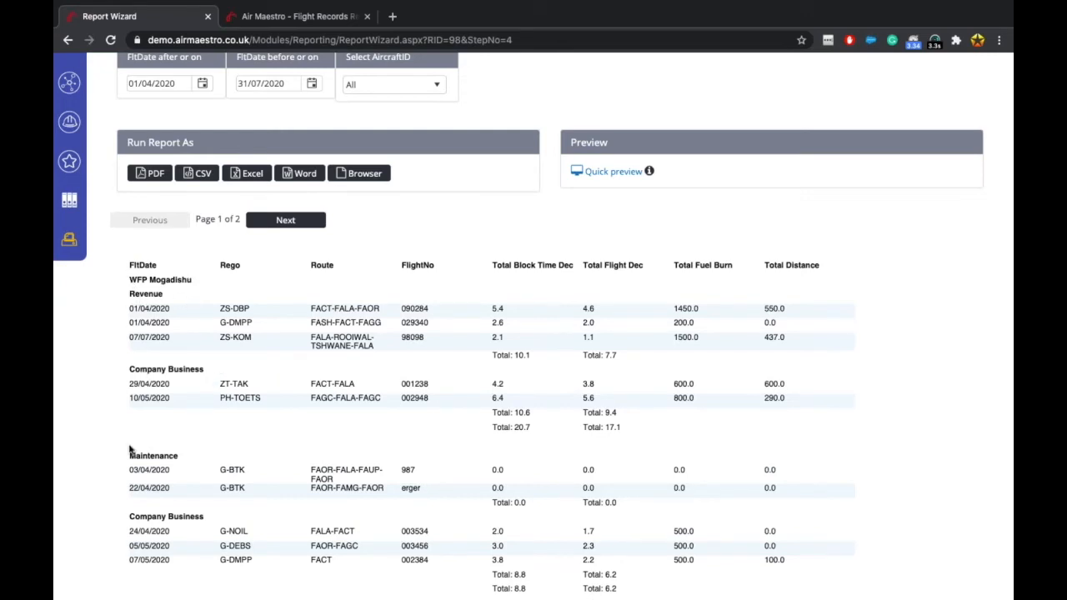
scroll(188, 551, "down", 2)
scroll(187, 550, "up", 1)
left_click(285, 201)
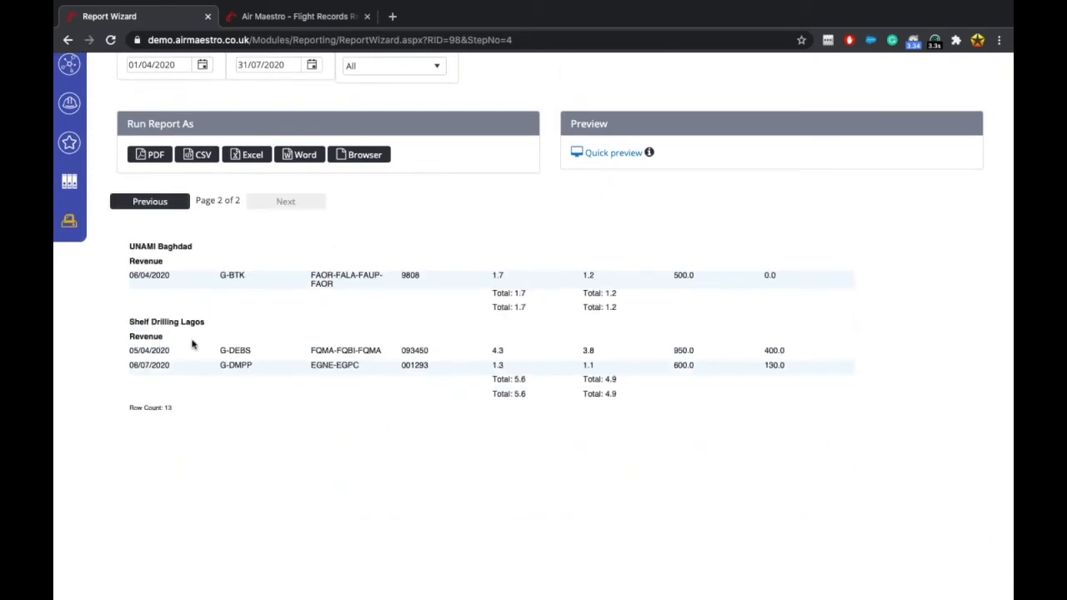
left_click(187, 202)
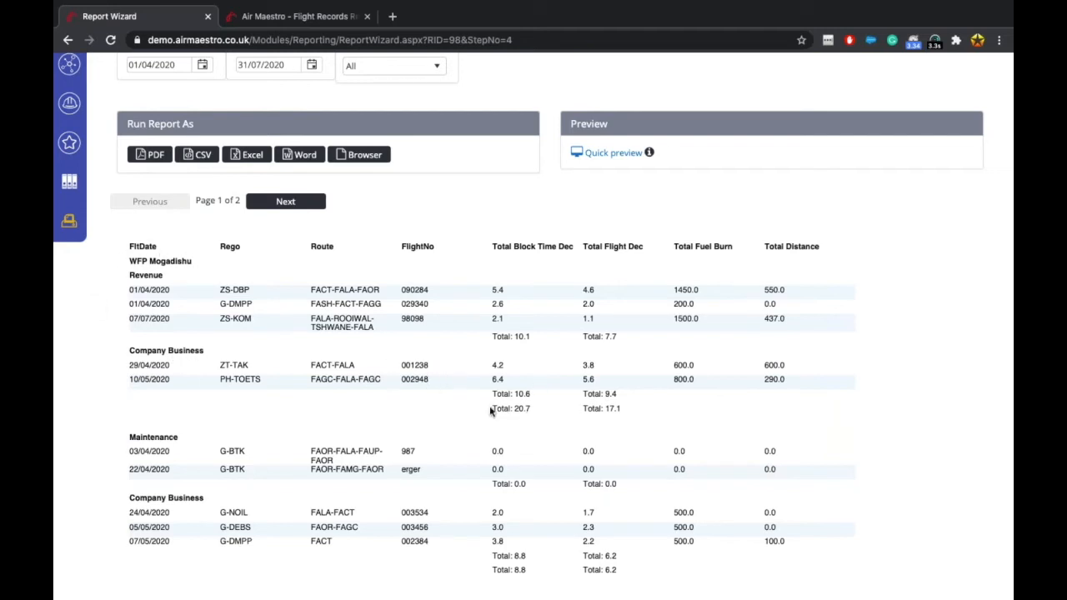
Recheck page 1's group totals and row count, then return to the Global Reporting list.
scroll(196, 261, "up", 3)
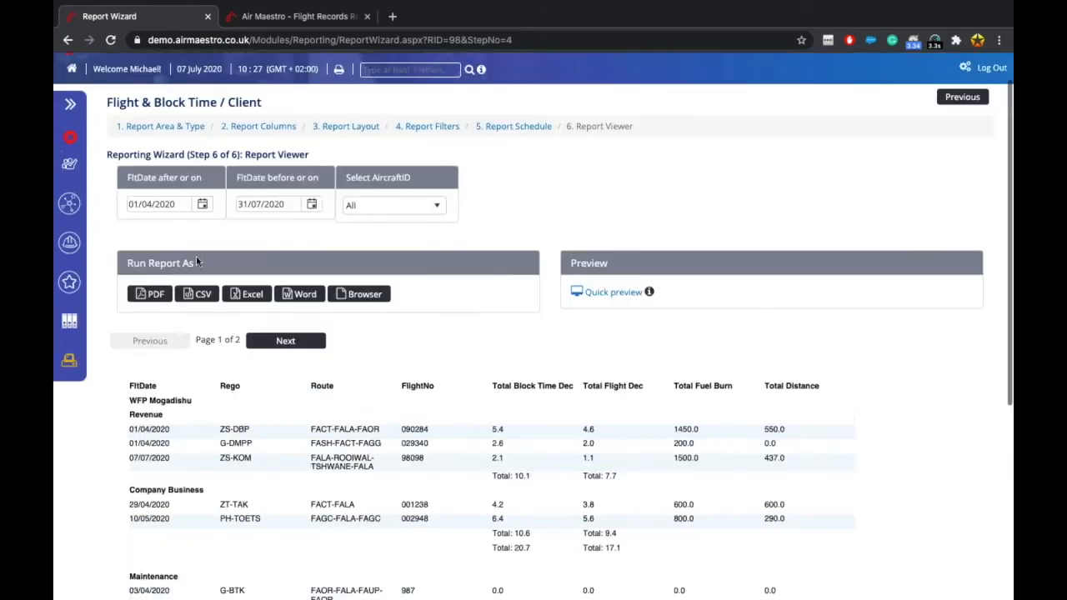
scroll(373, 365, "down", 3)
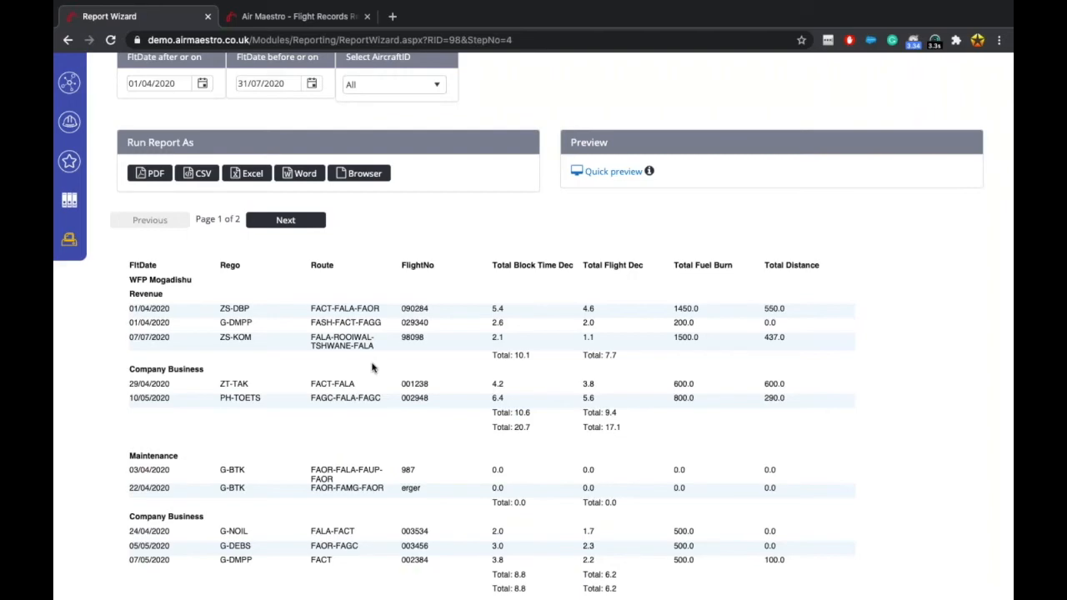
scroll(373, 367, "down", 2)
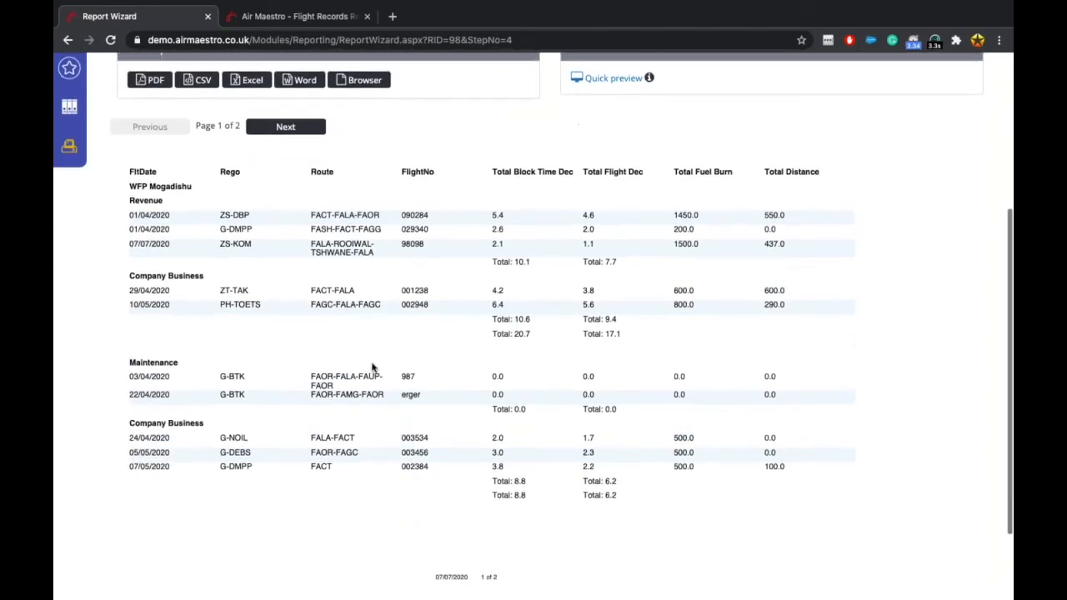
scroll(534, 217, "up", 5)
scroll(533, 217, "up", 2)
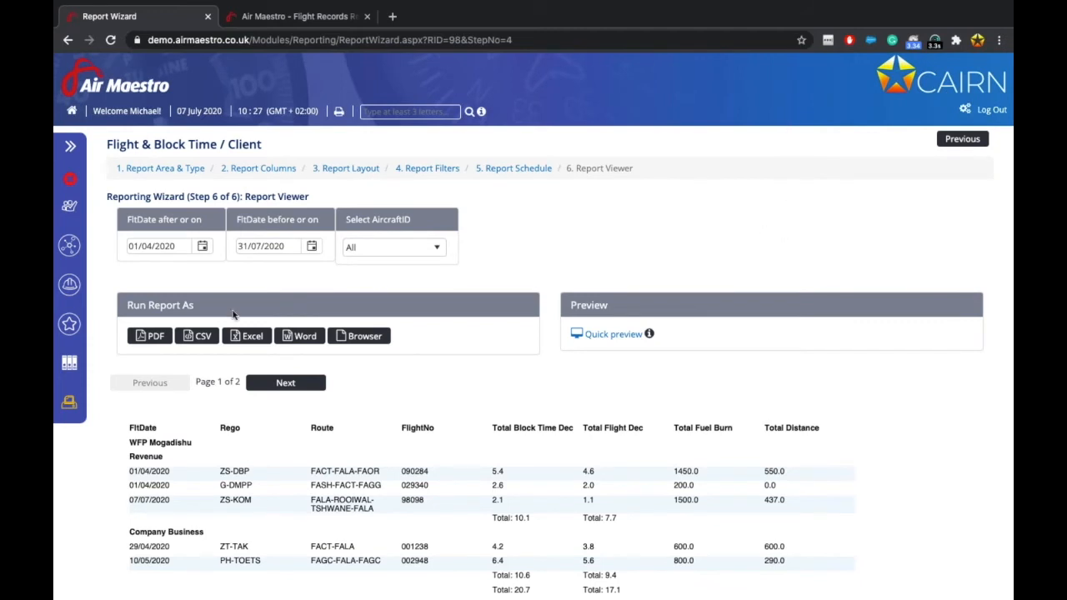
left_click(74, 403)
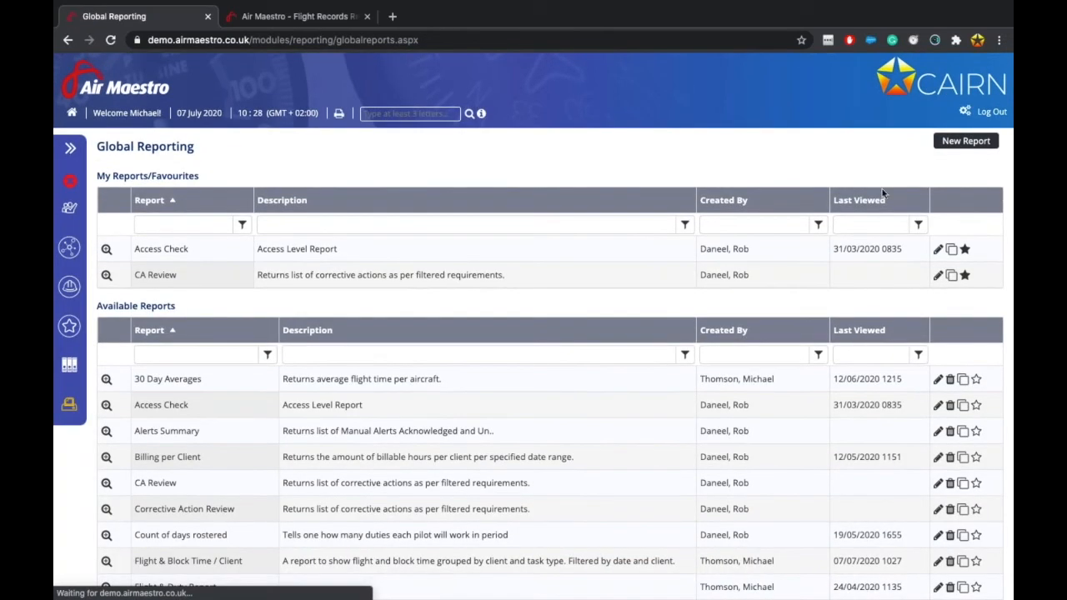
Start a new report in the Safety Reporting module with area Flight Occurrence Report Reports.
left_click(966, 142)
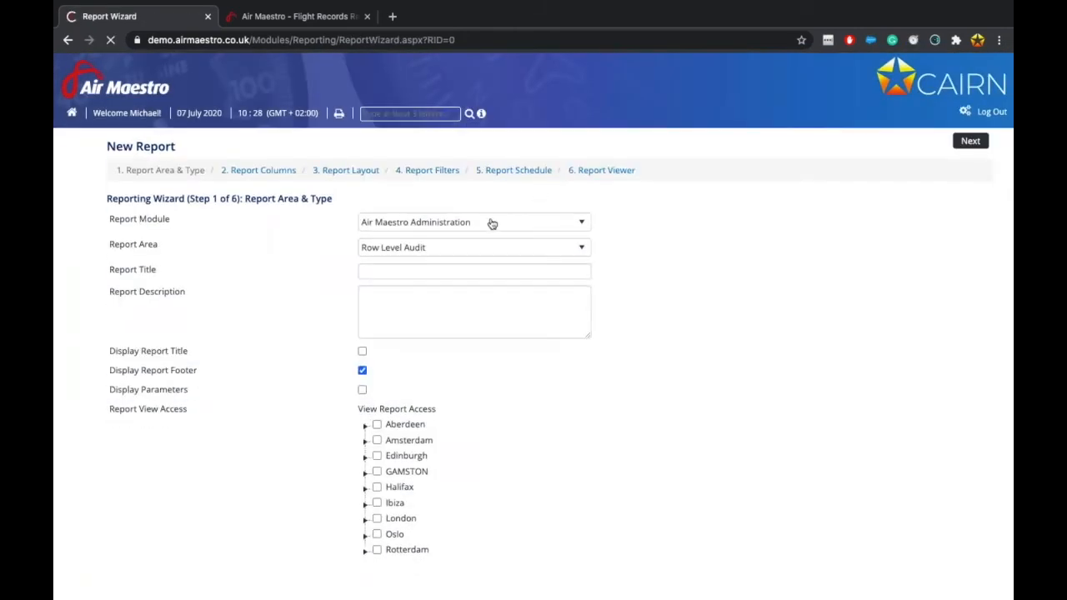
left_click(467, 221)
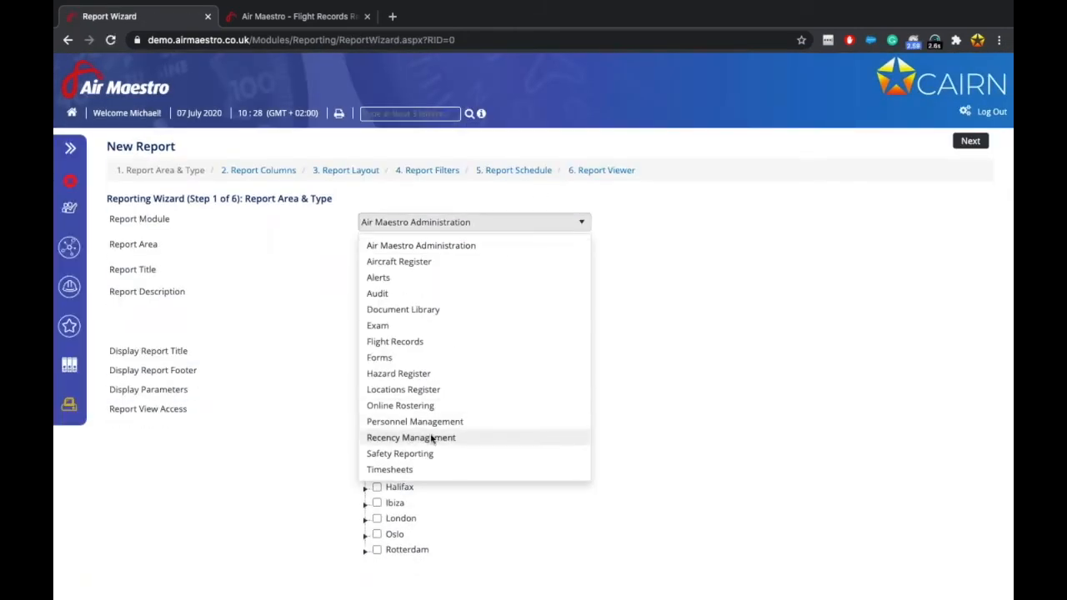
left_click(421, 453)
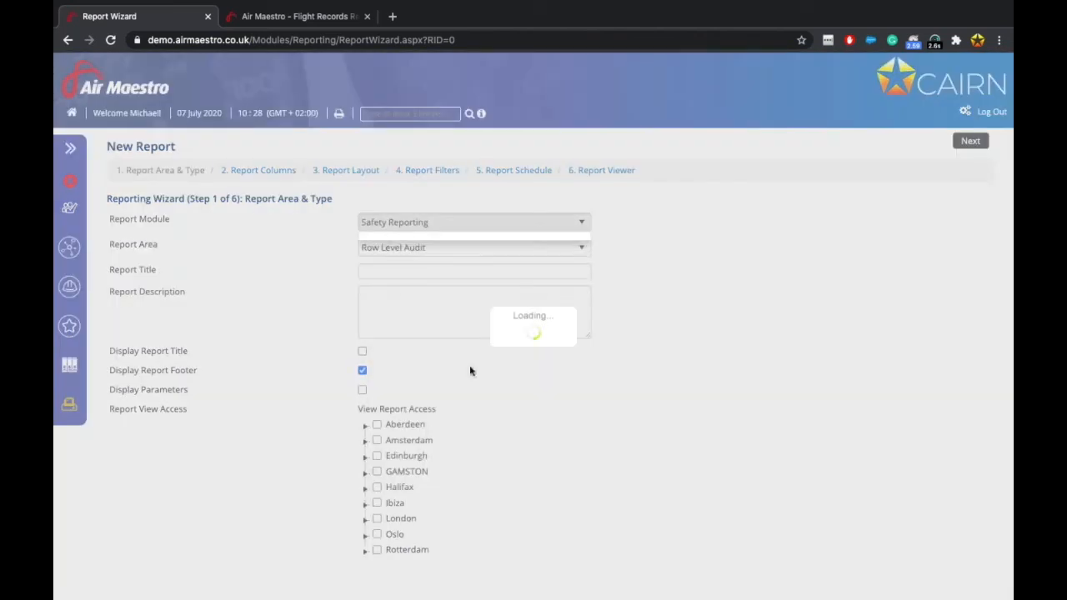
left_click(492, 248)
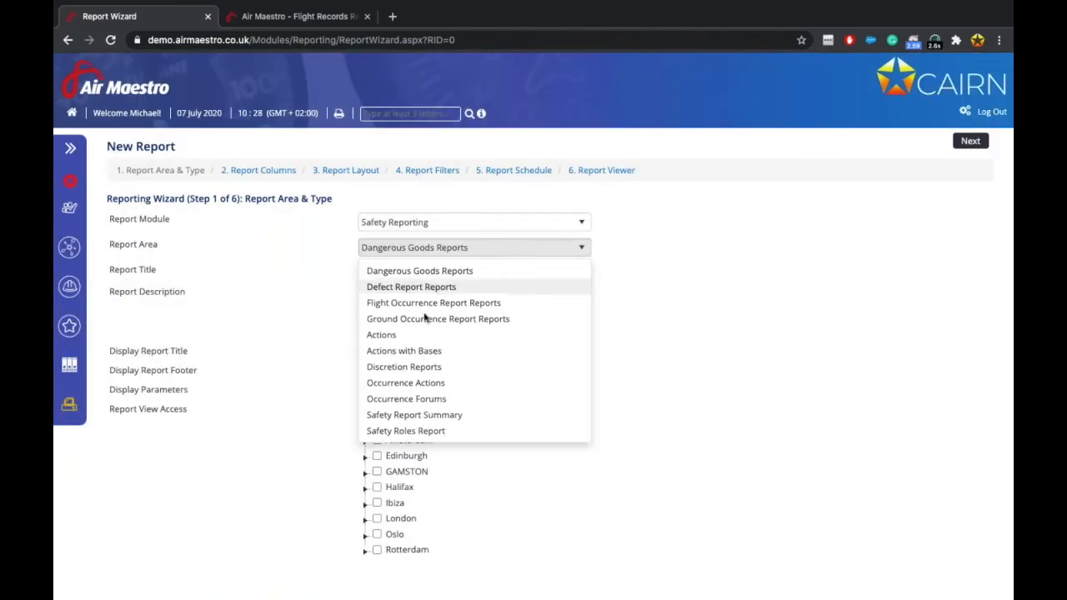
scroll(424, 380, "down", 1)
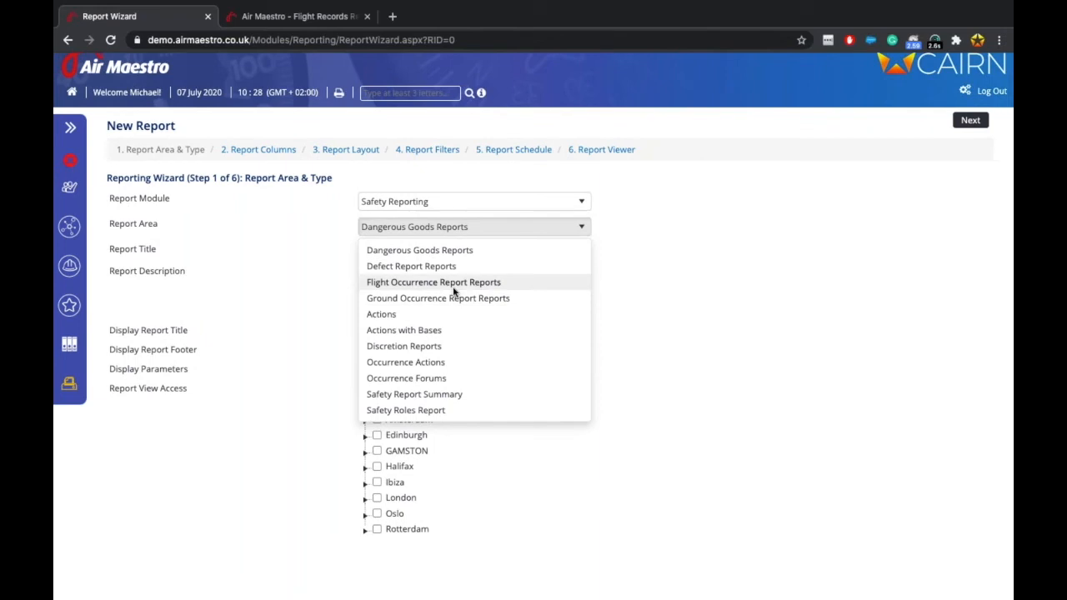
left_click(429, 281)
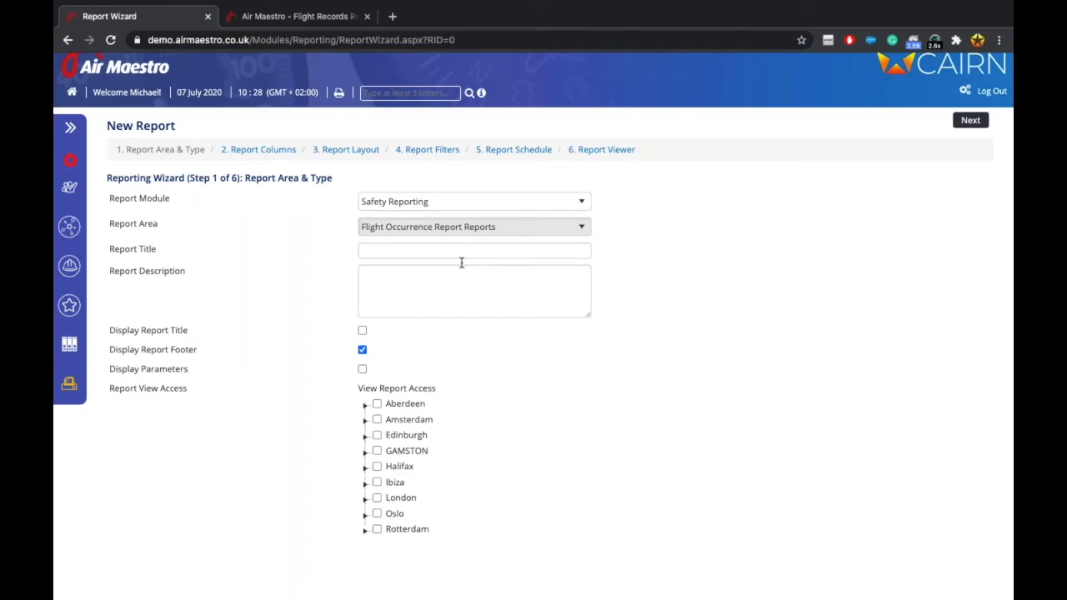
Switch to the Flight Records page and open its Setup page.
scroll(462, 263, "up", 1)
left_click(291, 18)
scroll(688, 469, "up", 2)
left_click(965, 113)
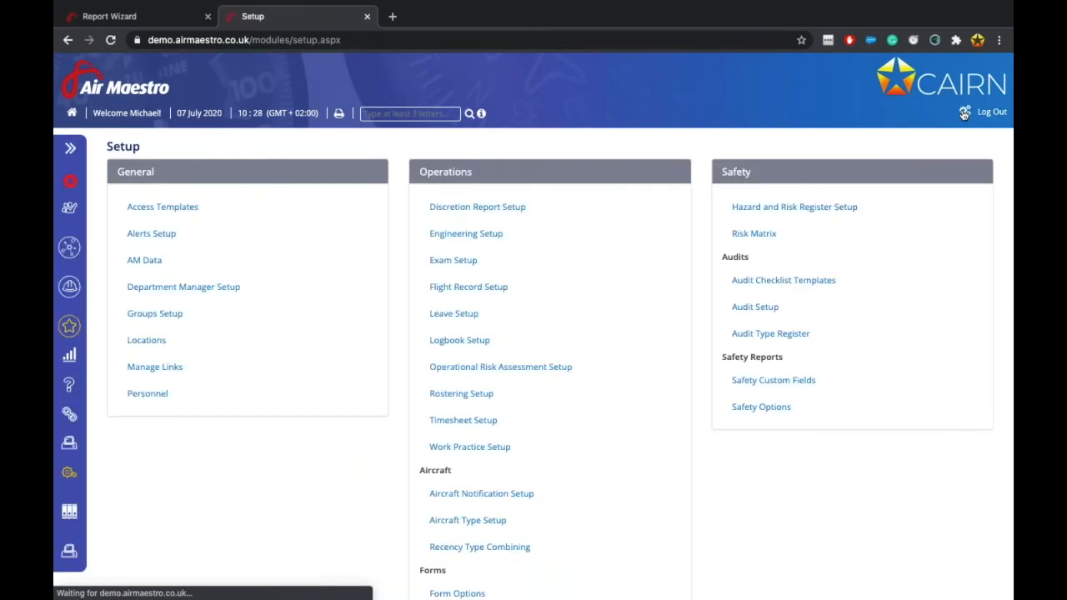
Open Safety Options' Report Types list, including Flight Occurrence Report with prefix FOR.
left_click(769, 410)
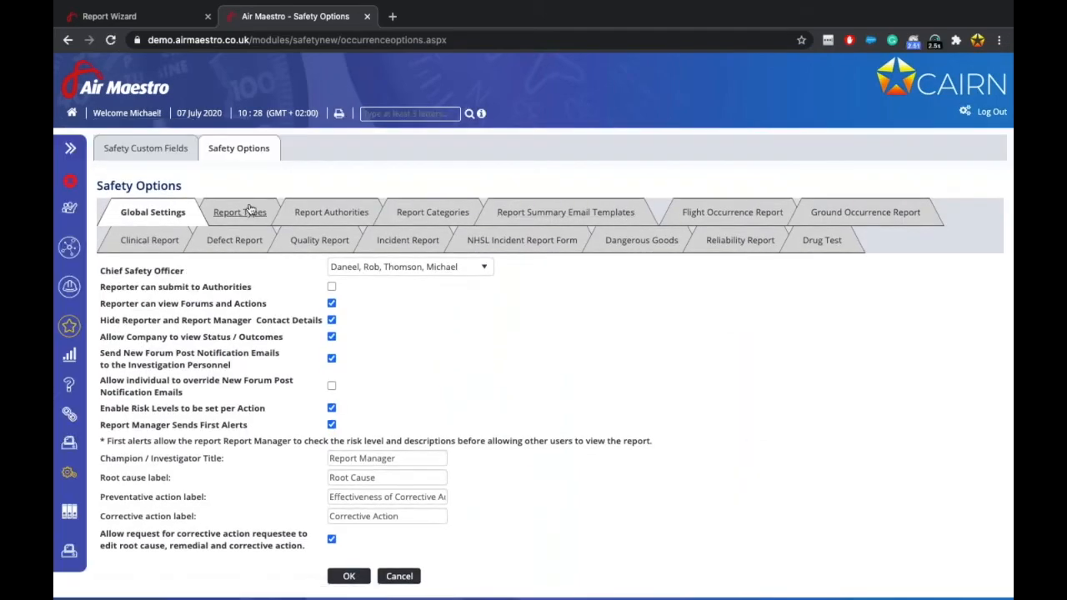
left_click(240, 215)
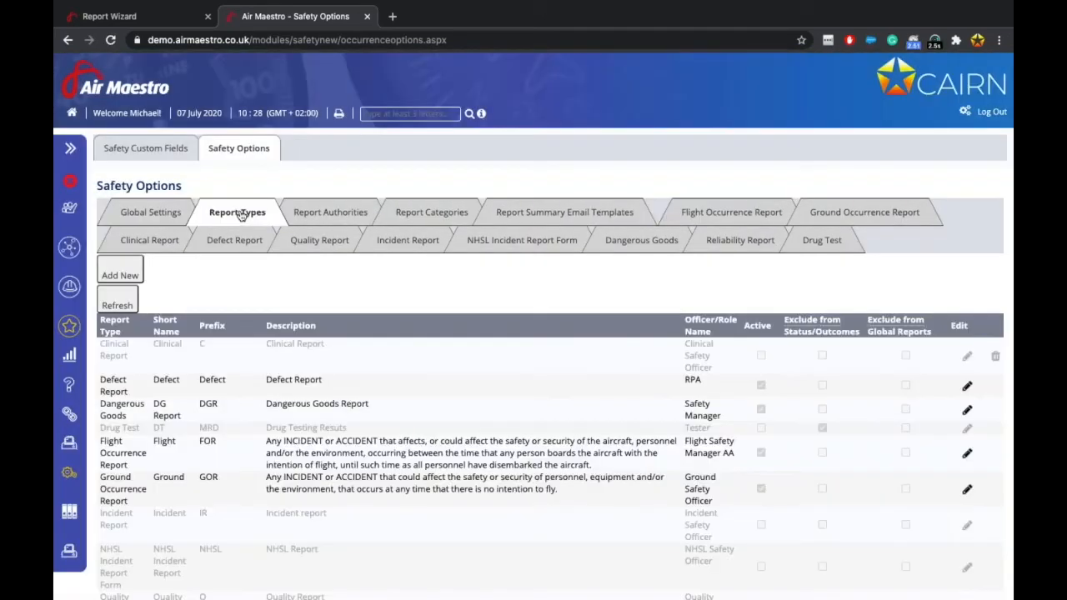
scroll(714, 438, "down", 1)
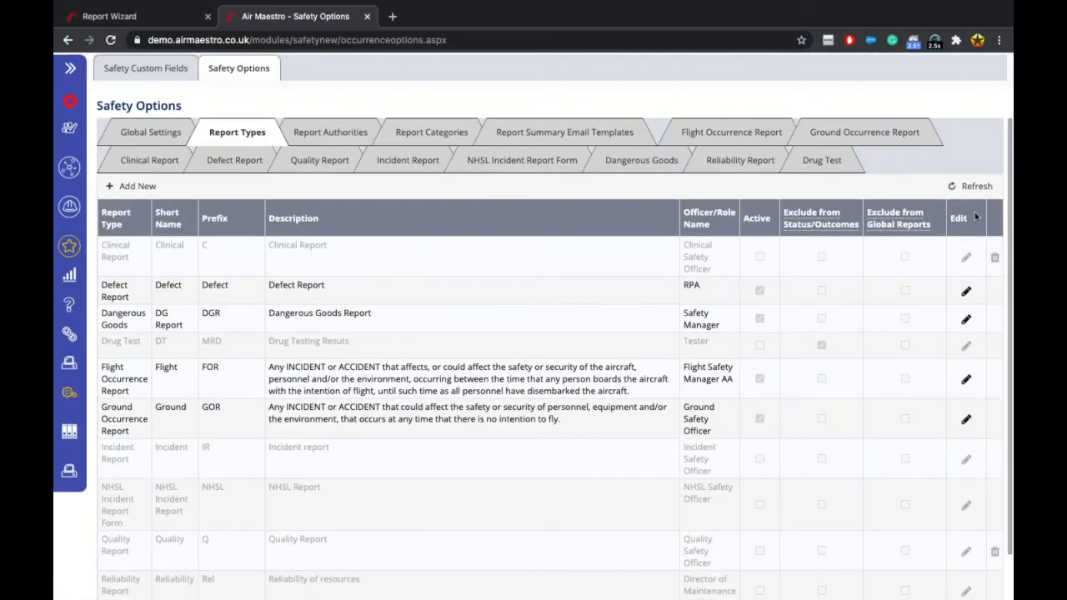
mouse_move(882, 210)
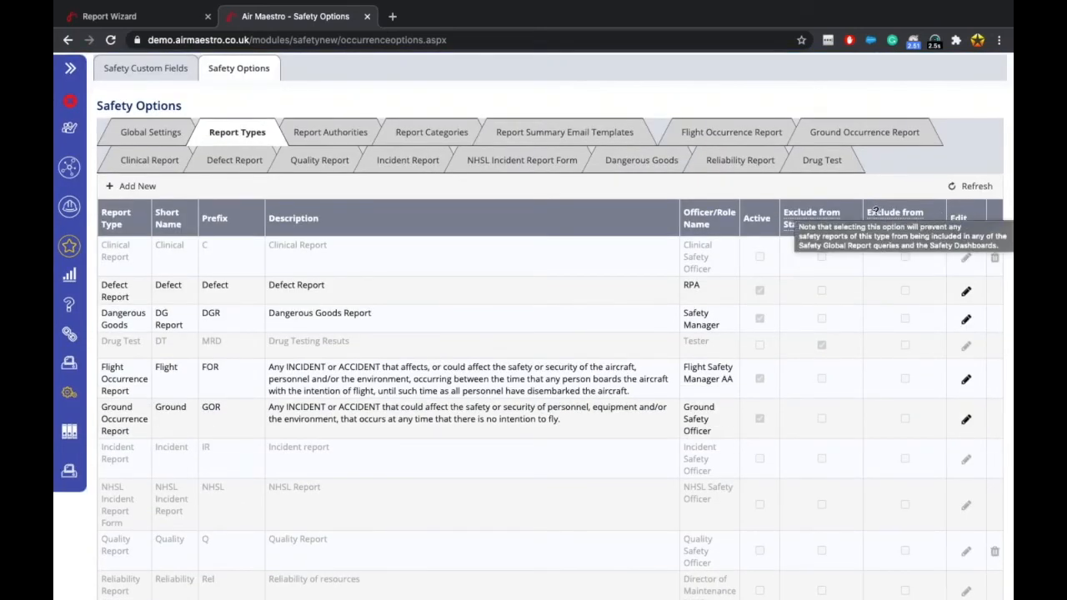
scroll(884, 341, "down", 1)
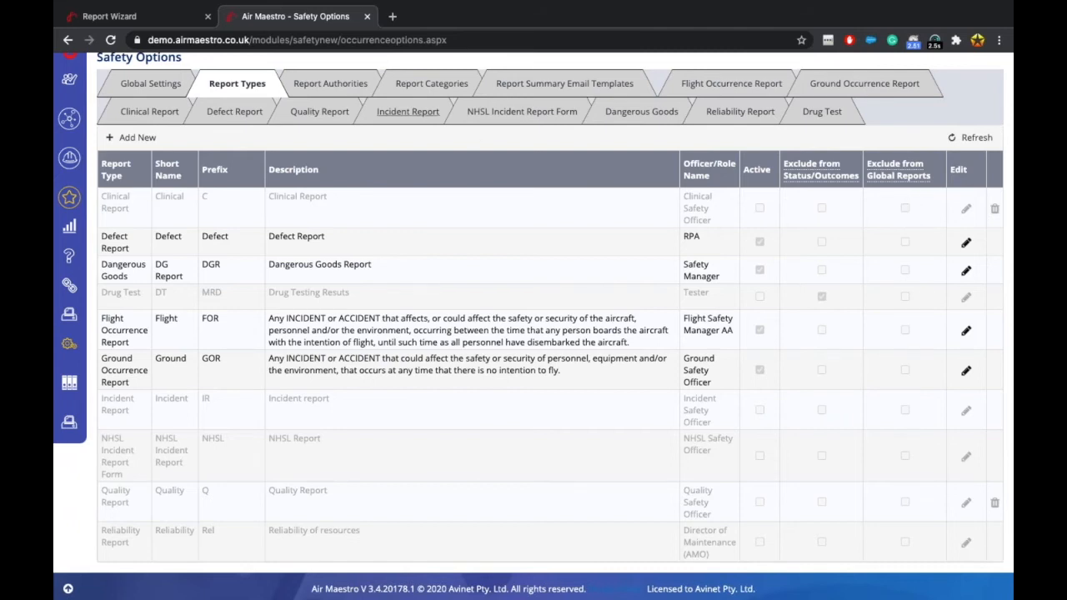
Return to the New Report wizard from the Report Wizard browser tab.
left_click(143, 23)
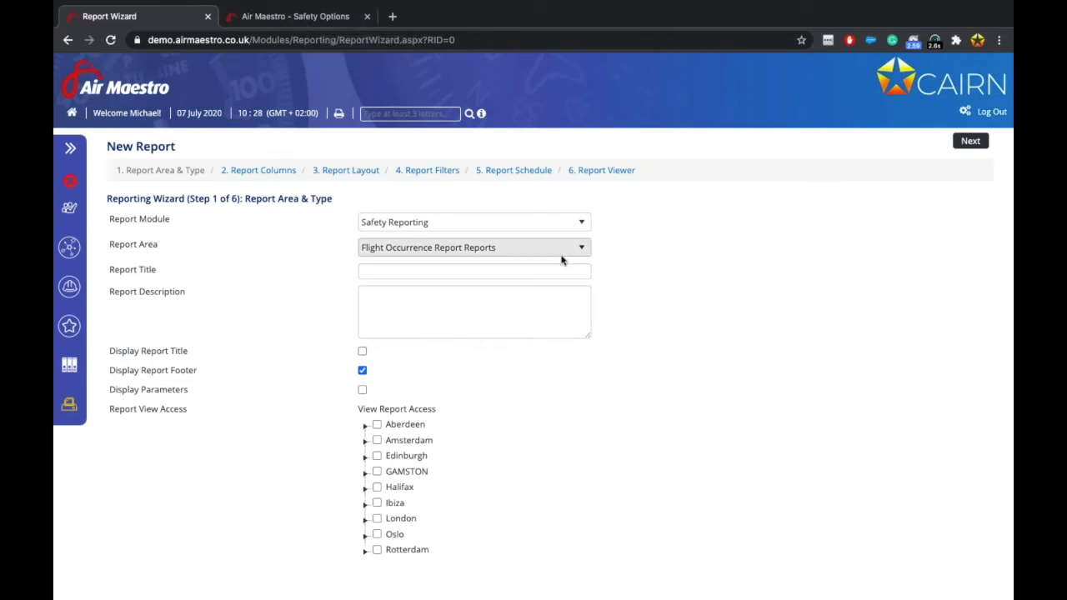
Keep the Flight Occurrence Report Reports area and title the report 'Occurrences by phase of flight.'.
left_click(529, 251)
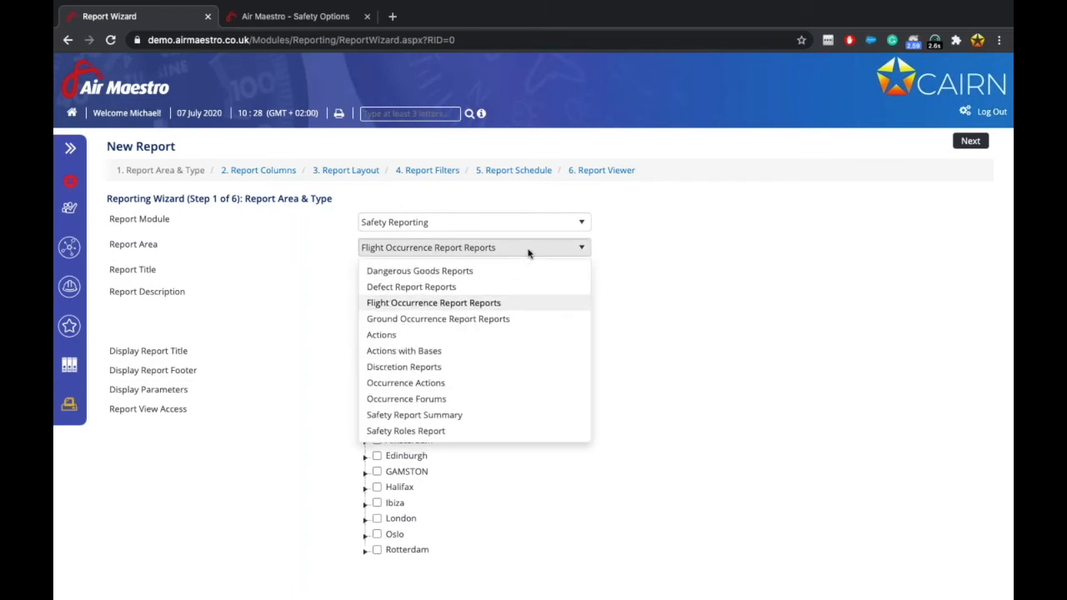
left_click(463, 303)
left_click(483, 270)
type("Pr")
key("BackSpace")
key("BackSpace")
type("O")
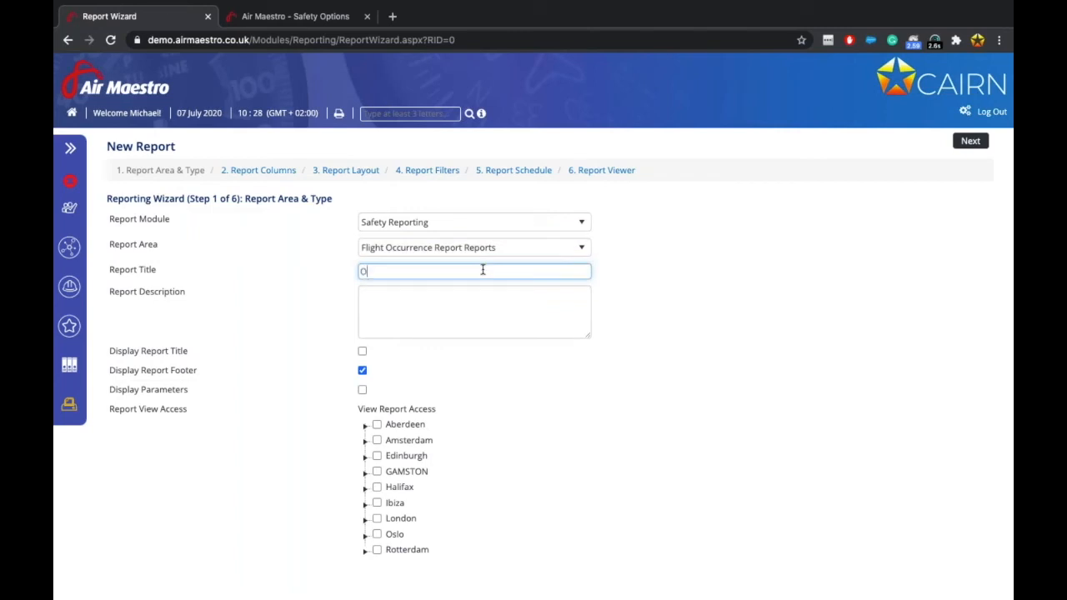
type("ccurrences by phase of flight.")
Describe the report as grouped by phase of flight and filtered by date and risk.
left_click(456, 301)
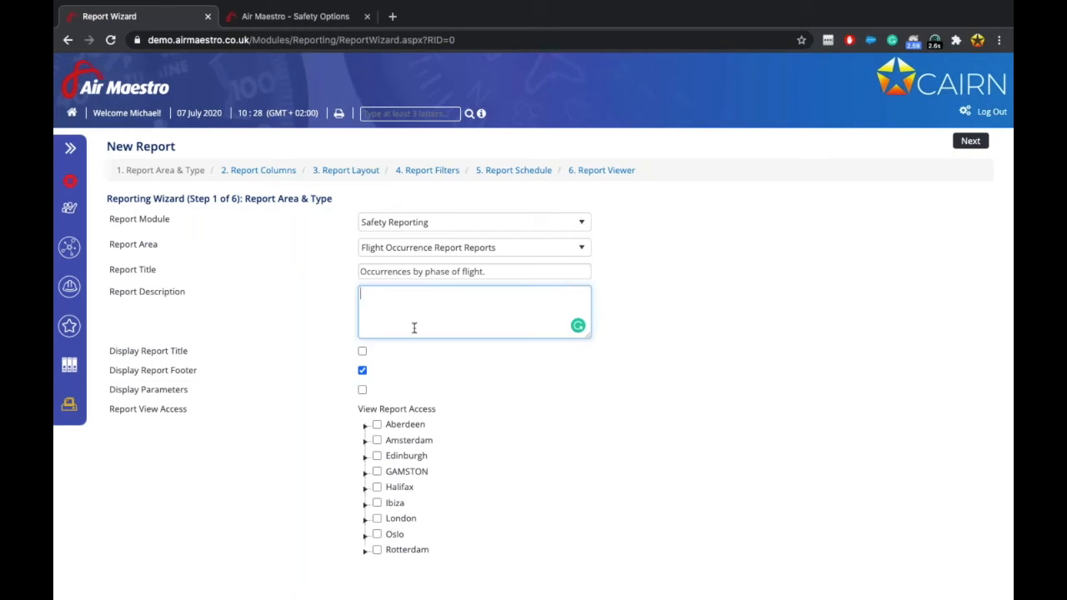
type("Reports grouped by phase of flight. Filtered by date and b")
key("BackSpace")
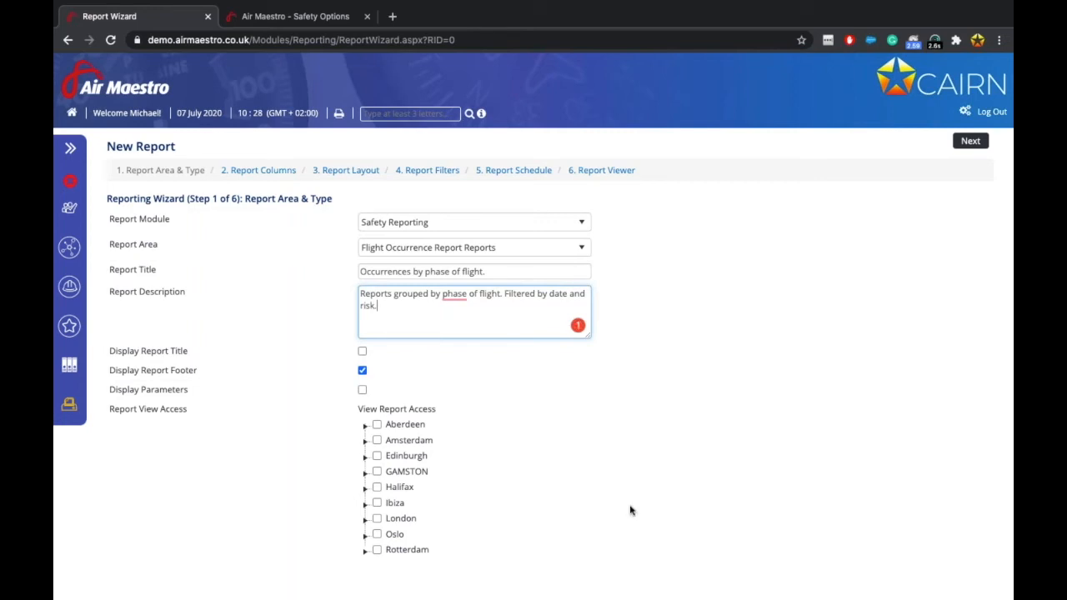
scroll(526, 557, "down", 2)
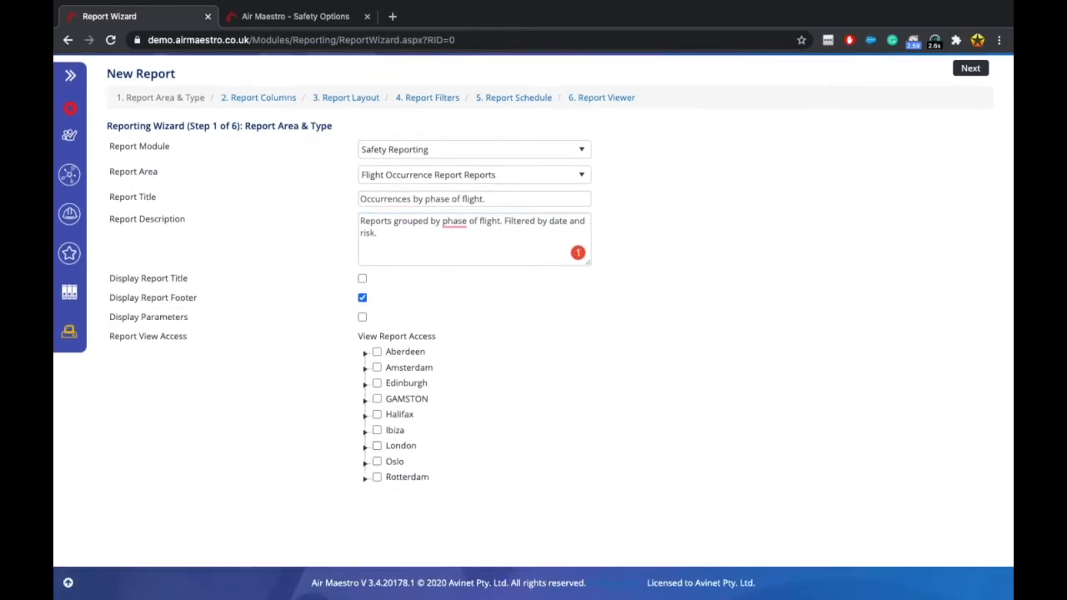
Grant the Halifax Admin role view access, enable Display Parameters, and advance to Report Columns.
left_click(365, 415)
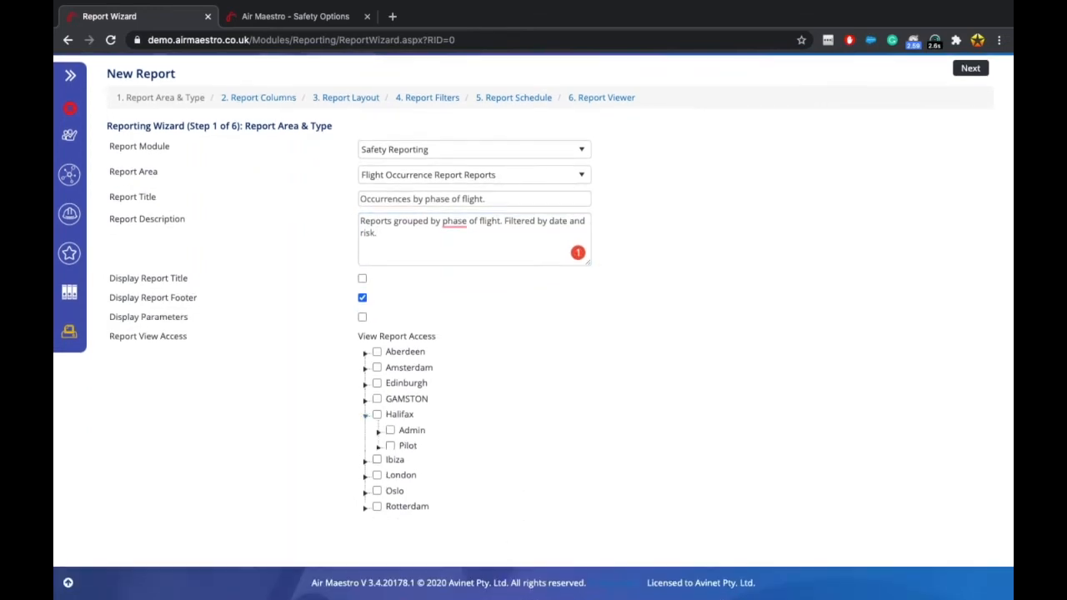
left_click(378, 432)
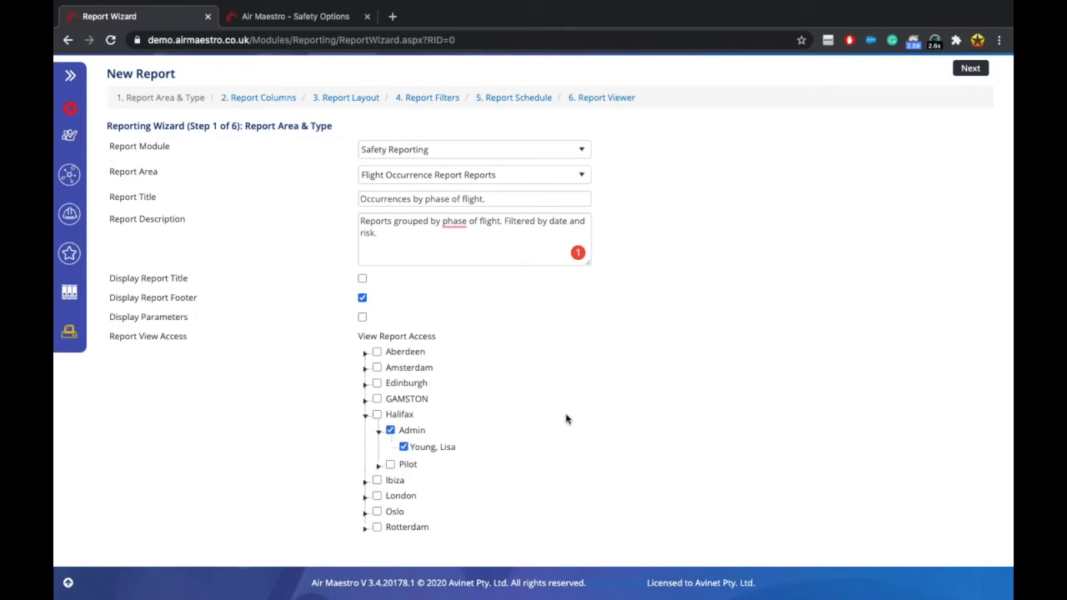
scroll(500, 357, "up", 2)
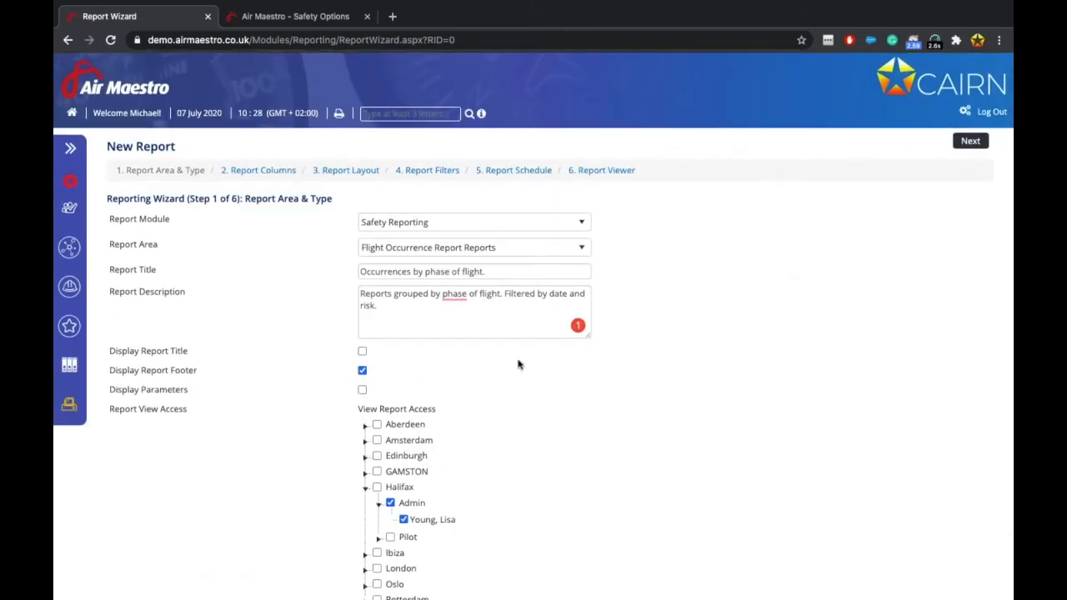
left_click(362, 391)
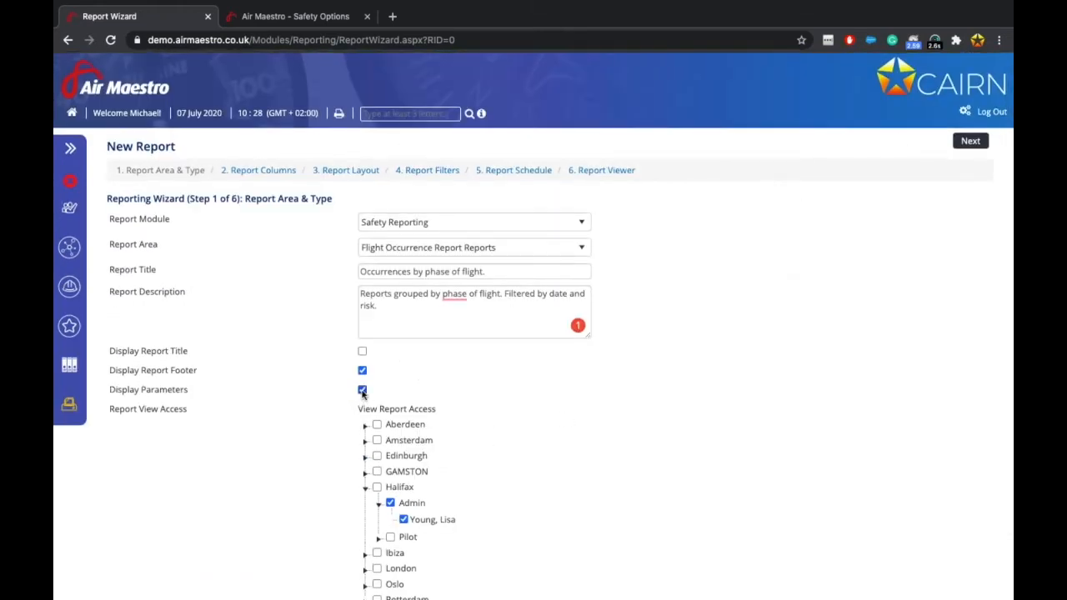
left_click(969, 147)
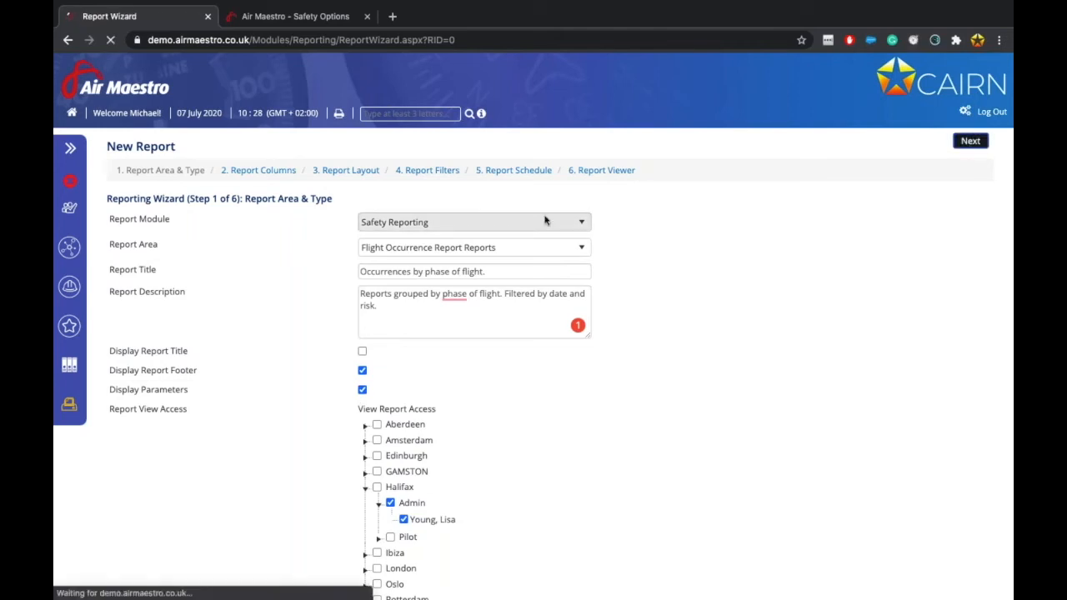
left_click(378, 284)
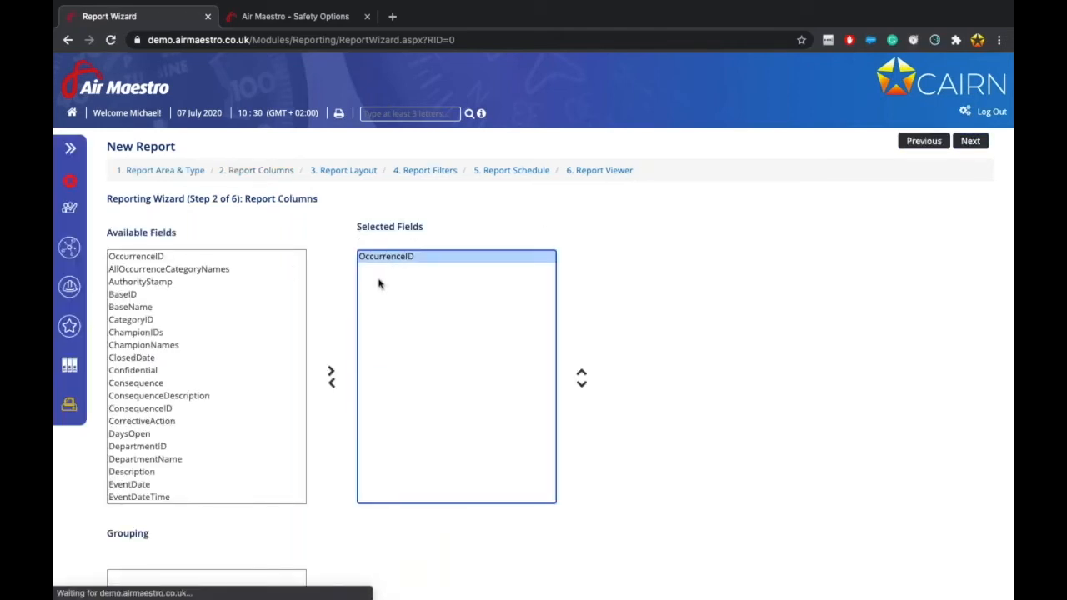
Remove OccurrenceID from the report columns and add EventDateTime.
left_click(331, 383)
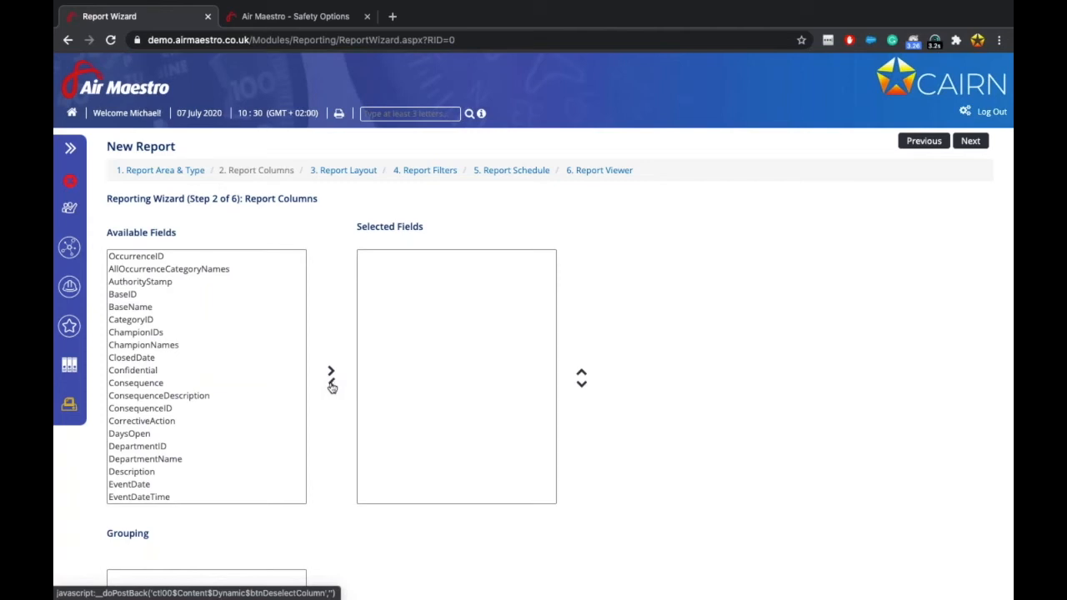
scroll(198, 348, "down", 5)
scroll(198, 348, "down", 1)
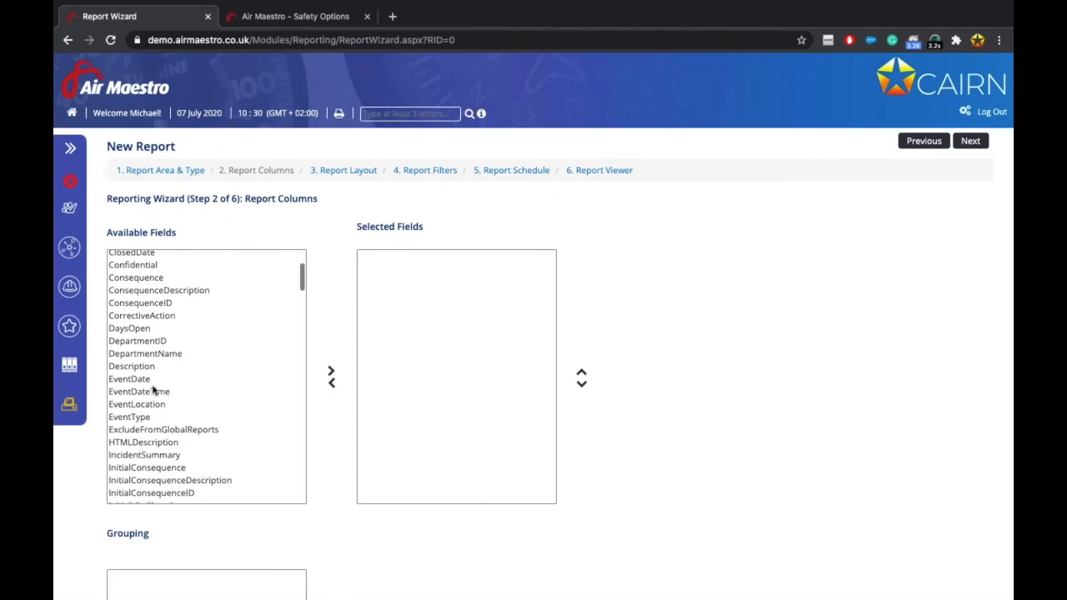
left_click(152, 391)
left_click(331, 372)
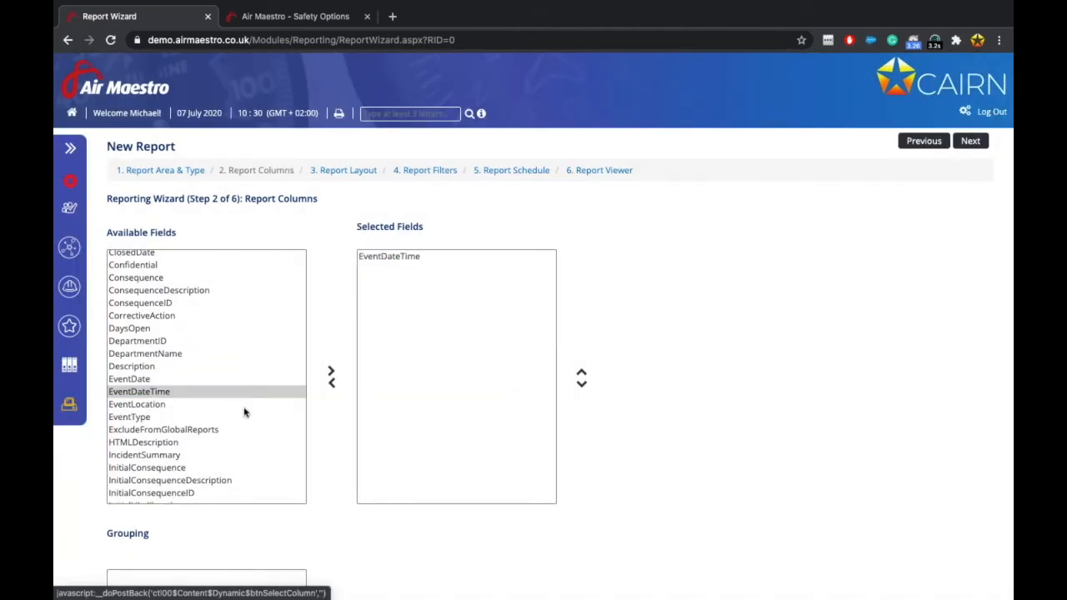
Add EventType and InitialRisk to the report columns.
left_click(187, 417)
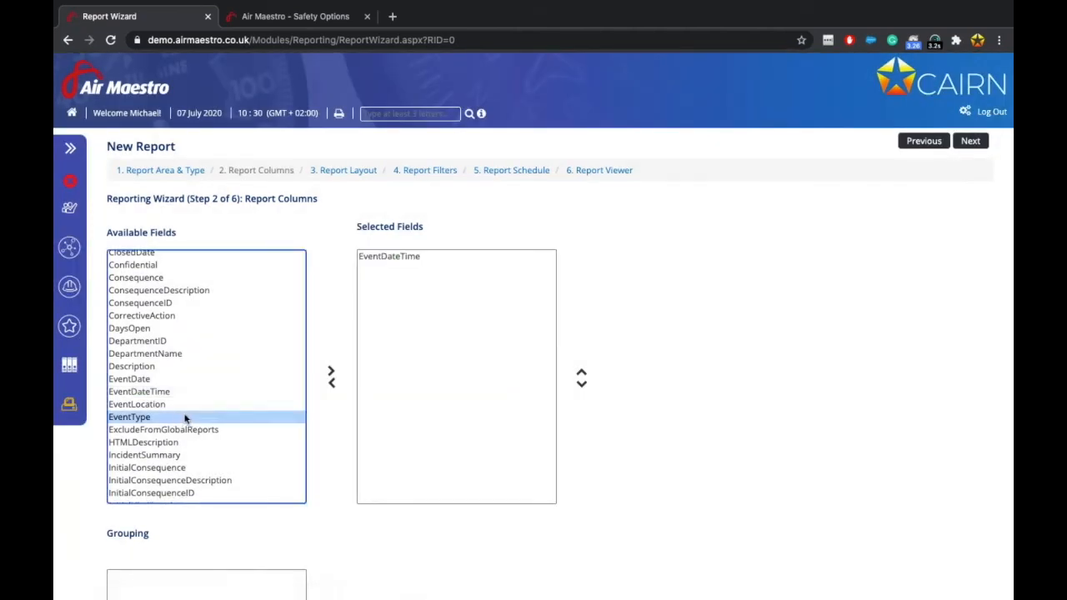
left_click(330, 373)
scroll(208, 425, "down", 2)
scroll(208, 425, "up", 2)
scroll(208, 425, "down", 4)
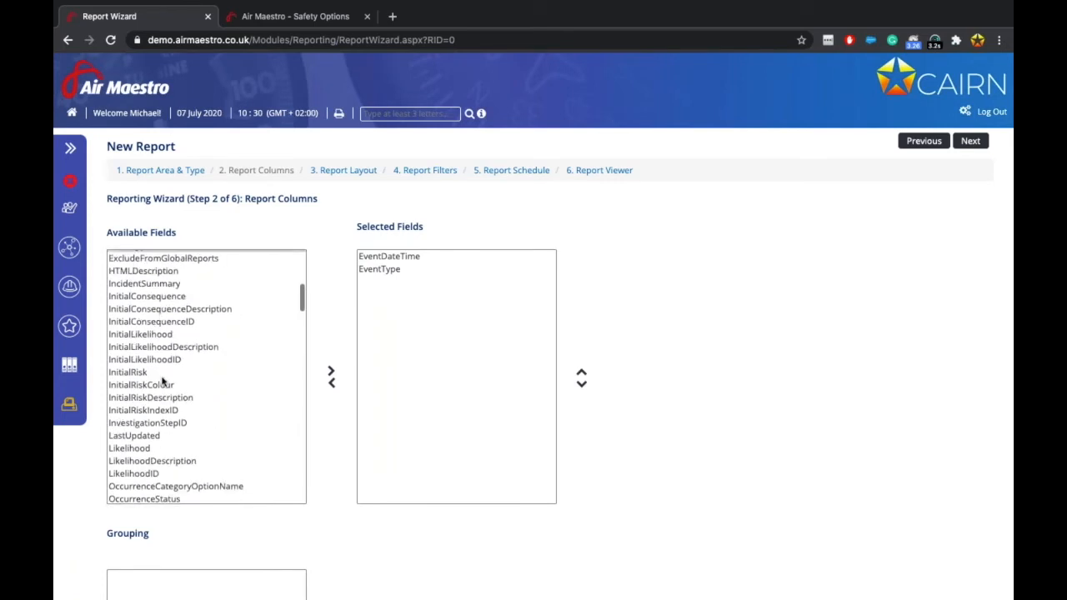
left_click(164, 374)
left_click(331, 371)
scroll(233, 456, "down", 10)
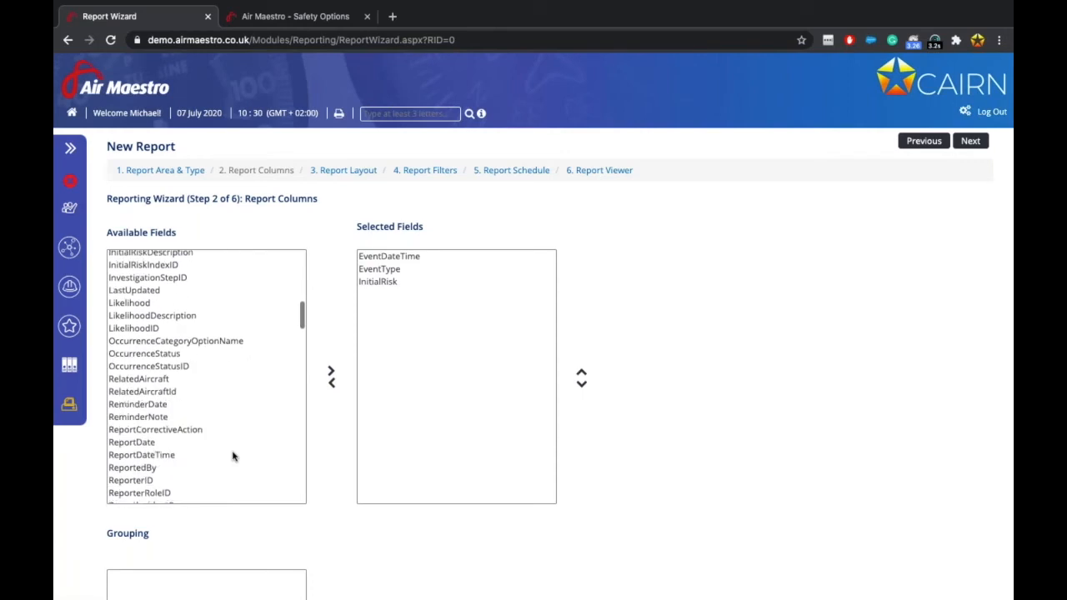
scroll(234, 456, "down", 2)
scroll(233, 456, "up", 3)
scroll(233, 456, "up", 2)
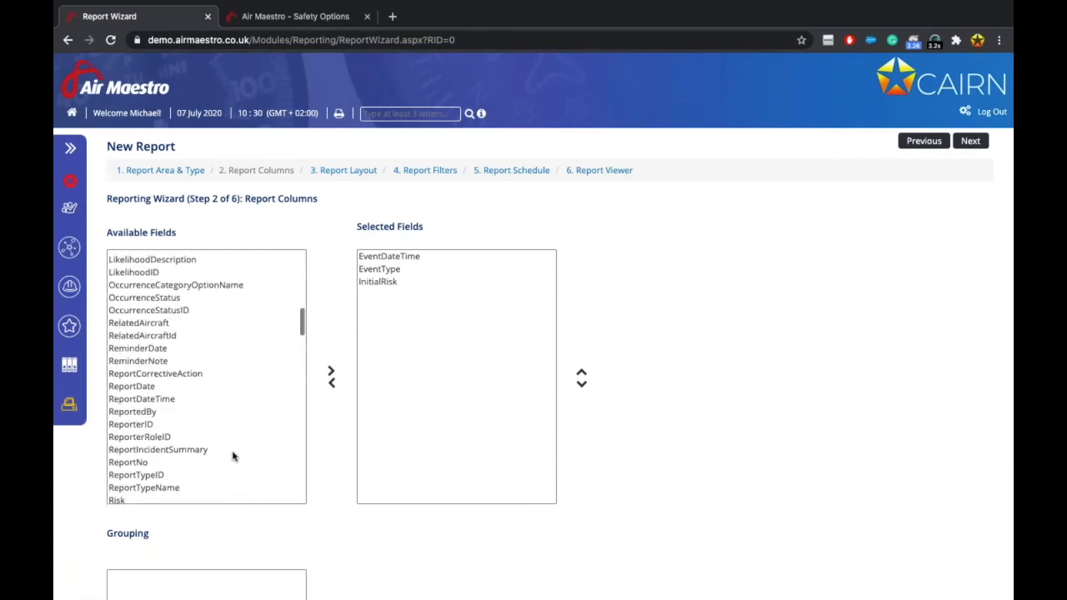
scroll(234, 456, "up", 4)
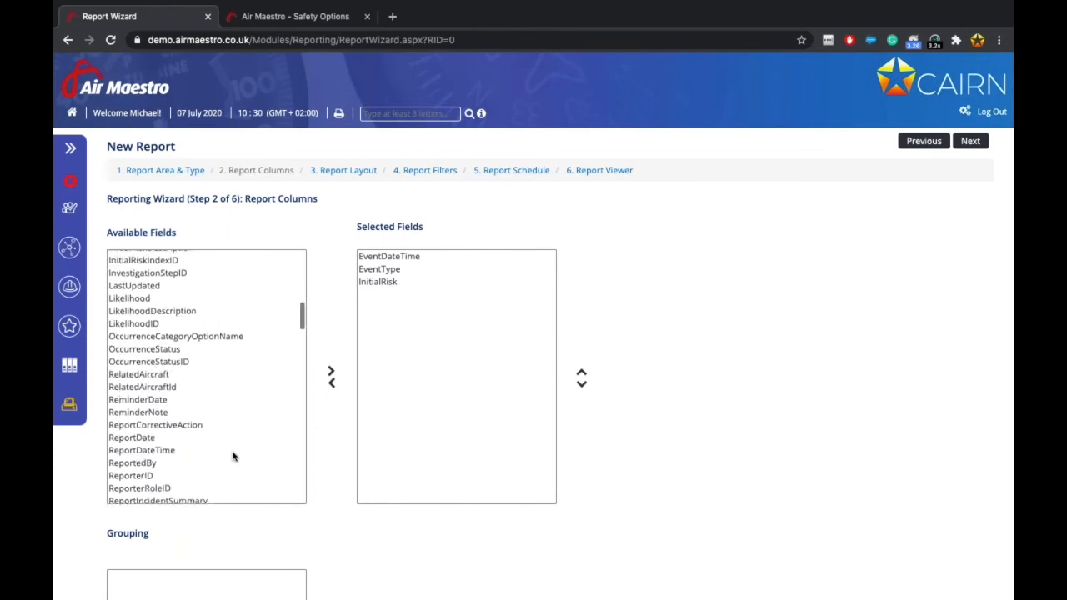
scroll(233, 456, "up", 3)
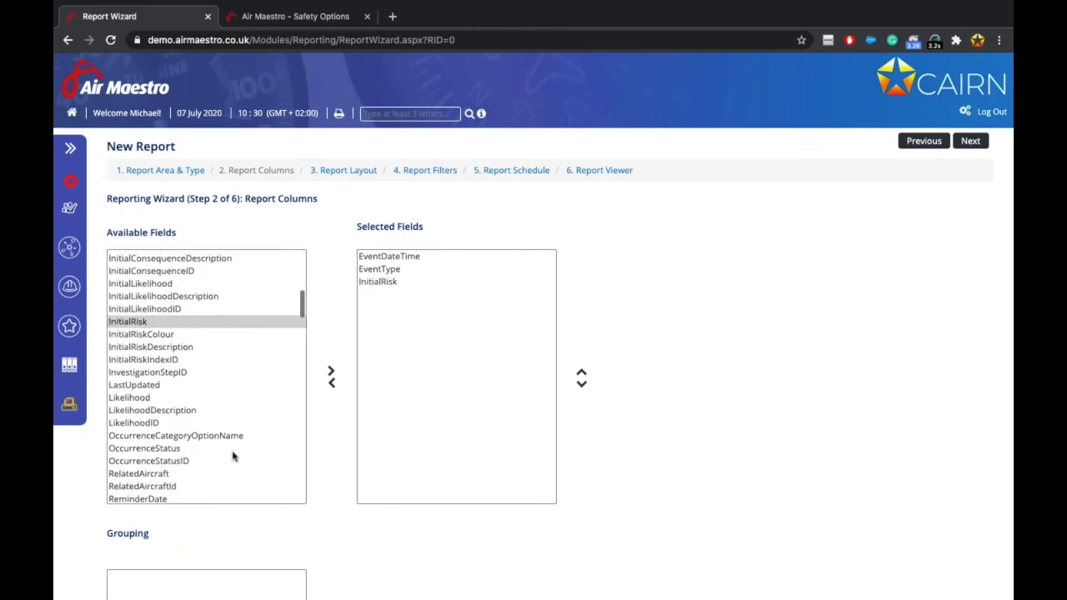
scroll(234, 456, "up", 5)
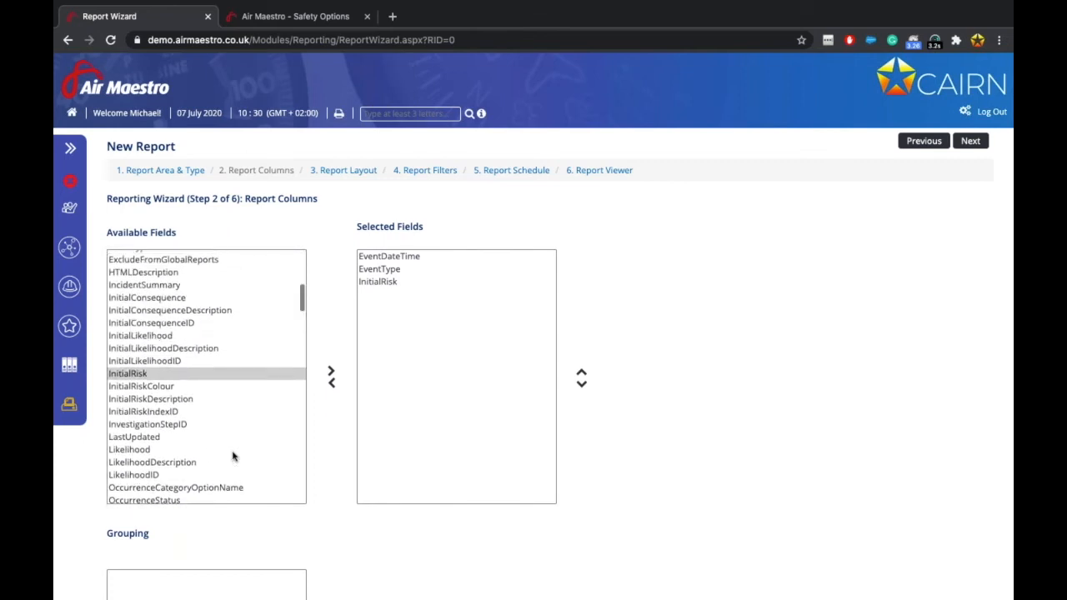
scroll(234, 456, "up", 3)
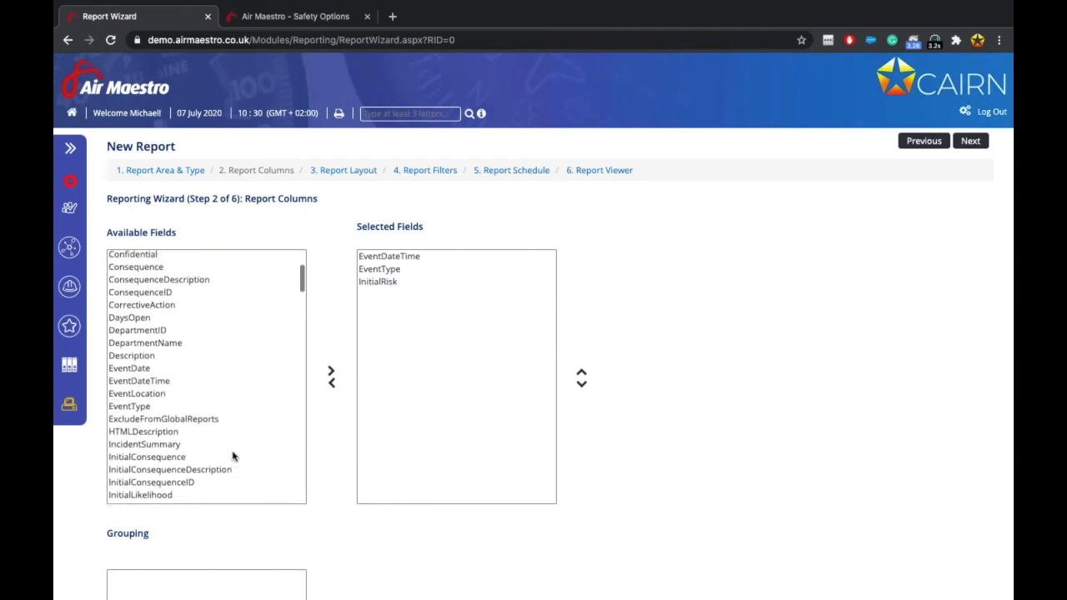
scroll(233, 456, "down", 10)
scroll(234, 456, "down", 3)
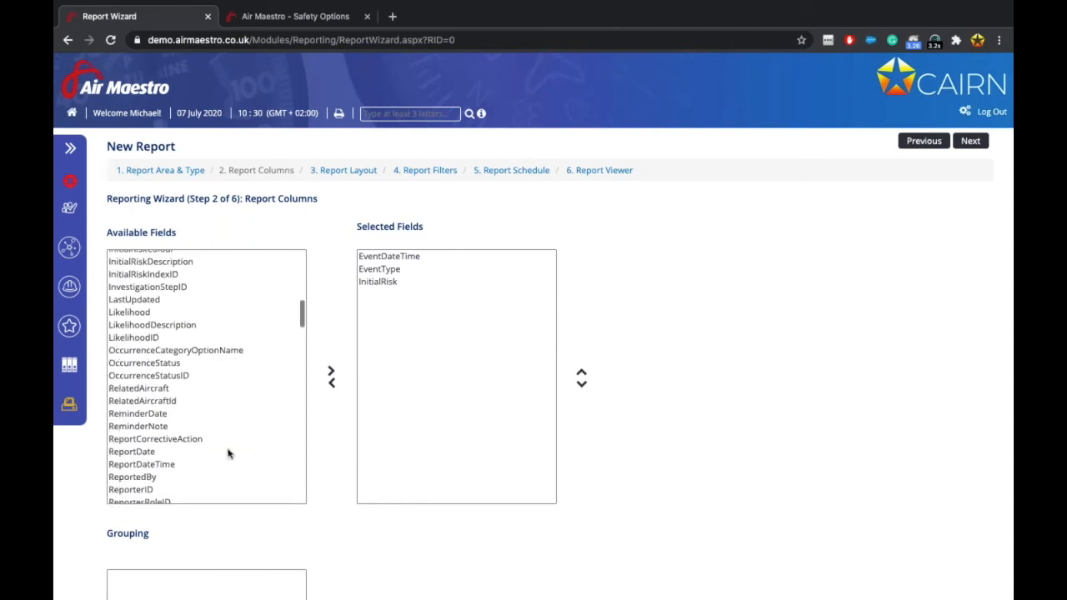
Add the Risk and ReportNo fields to the selected columns.
left_click(140, 486)
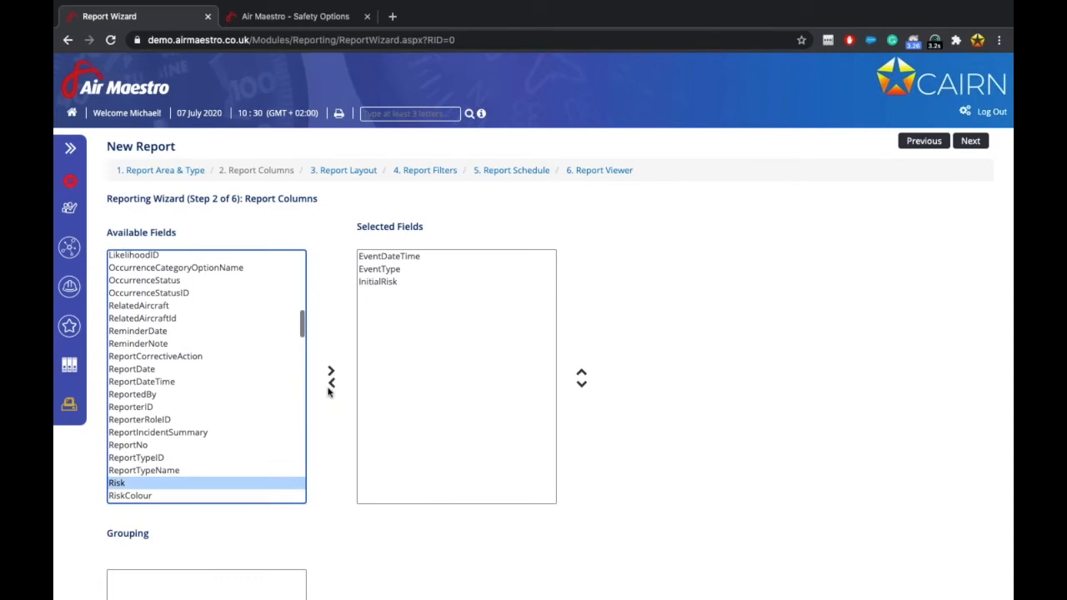
left_click(330, 371)
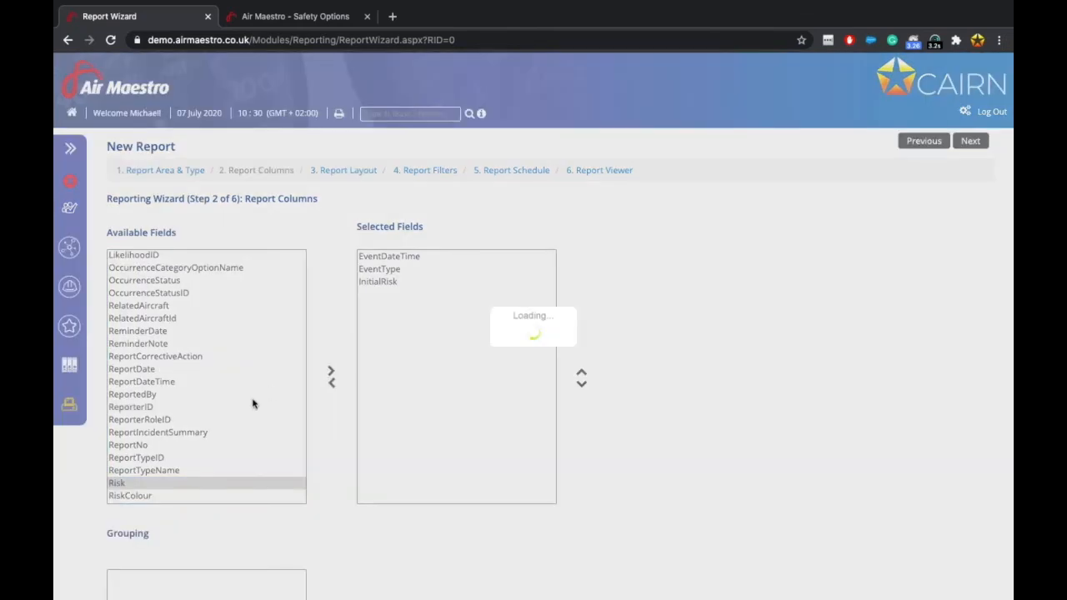
scroll(226, 441, "down", 4)
scroll(225, 445, "up", 3)
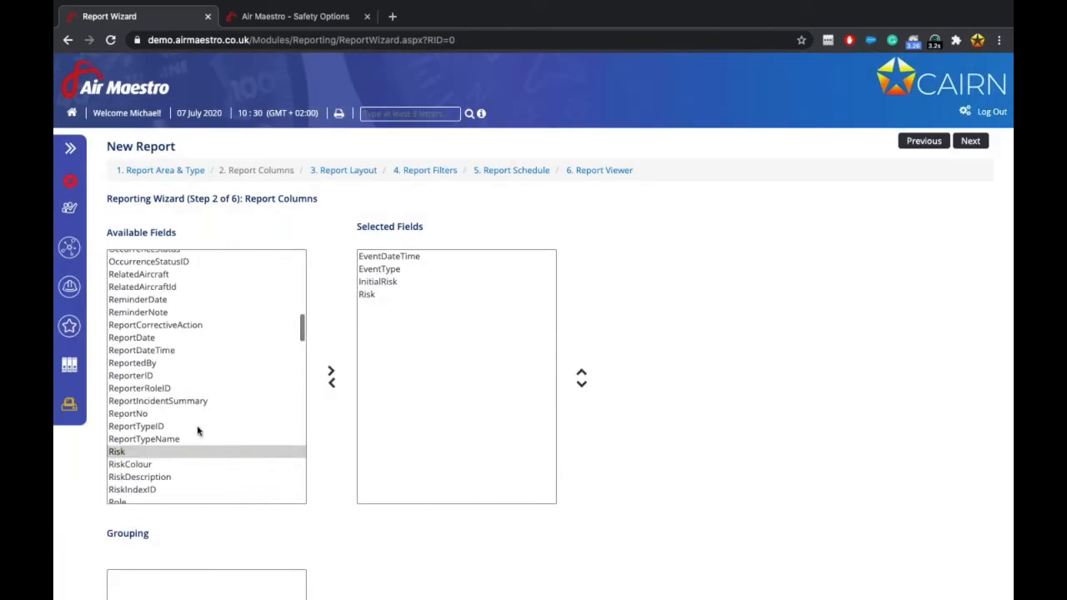
scroll(169, 328, "up", 1)
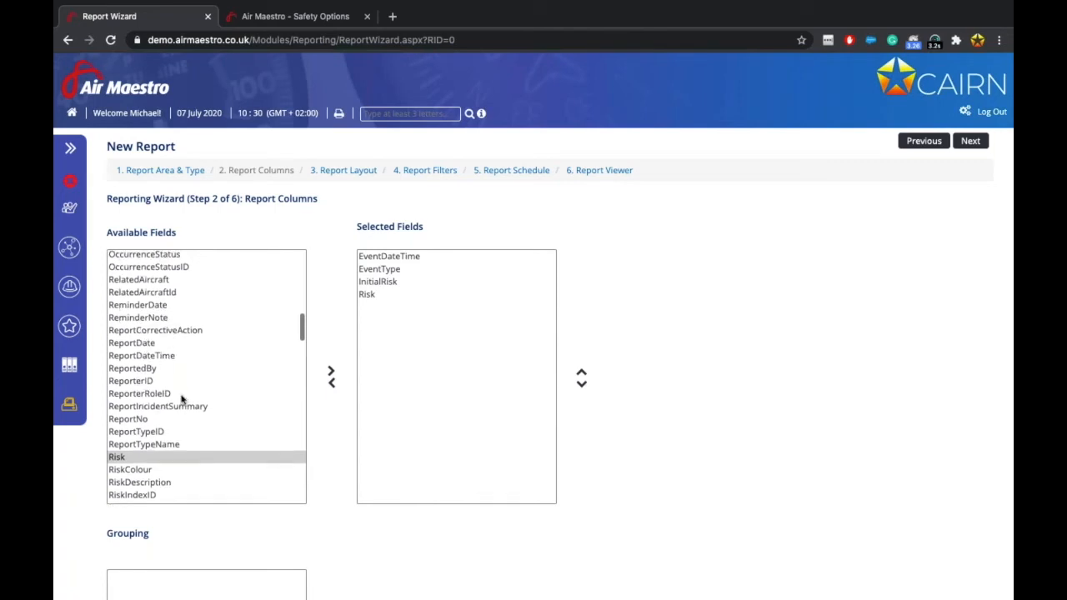
scroll(182, 400, "up", 1)
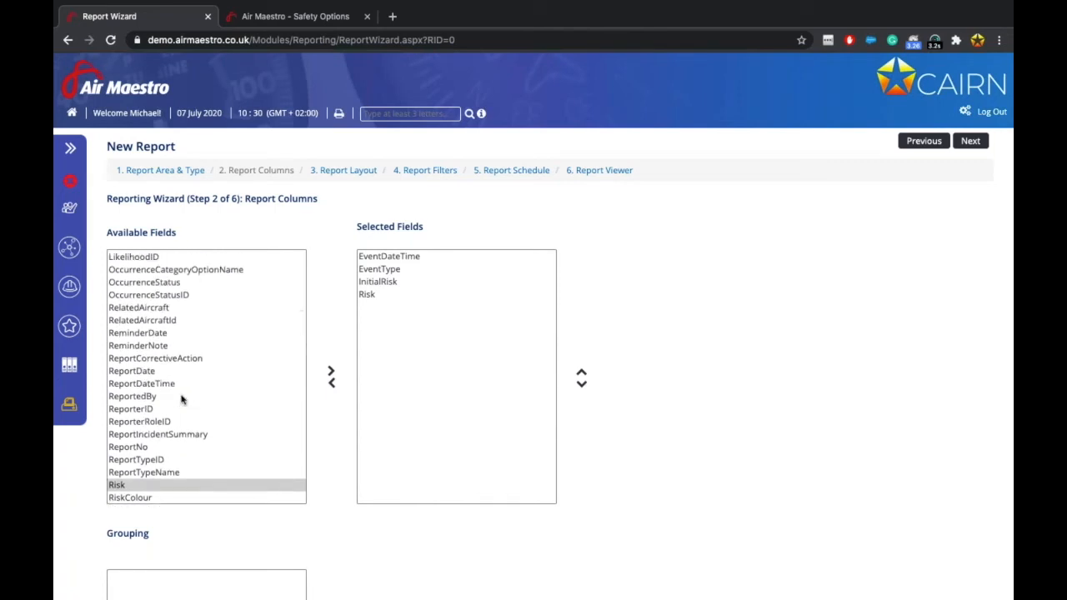
left_click(161, 448)
left_click(330, 373)
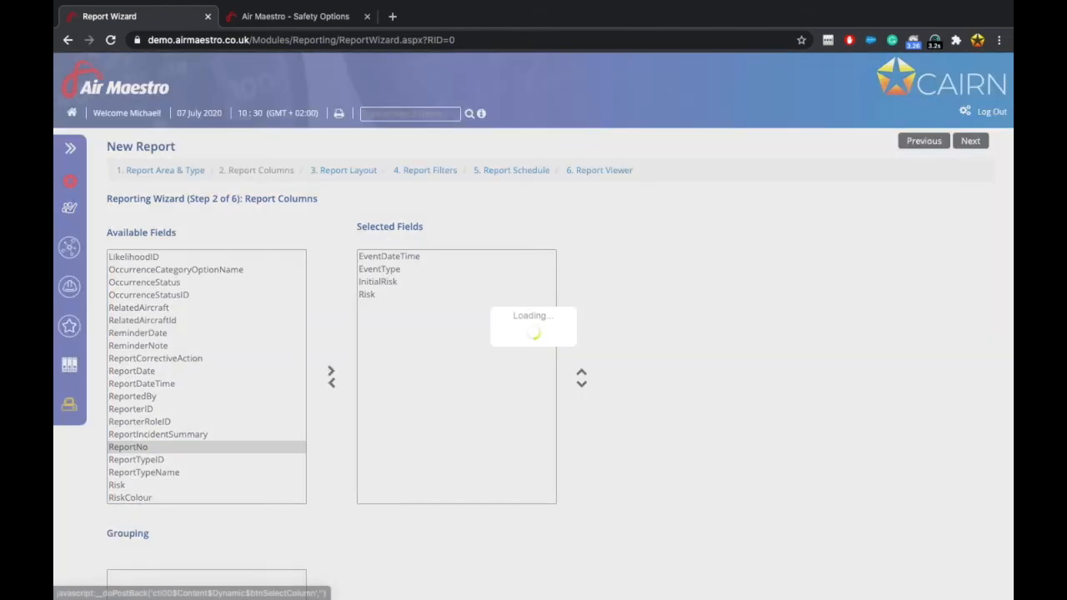
Add the RelatedAircraft and Title fields to the selected columns.
scroll(243, 339, "up", 1)
scroll(243, 339, "up", 2)
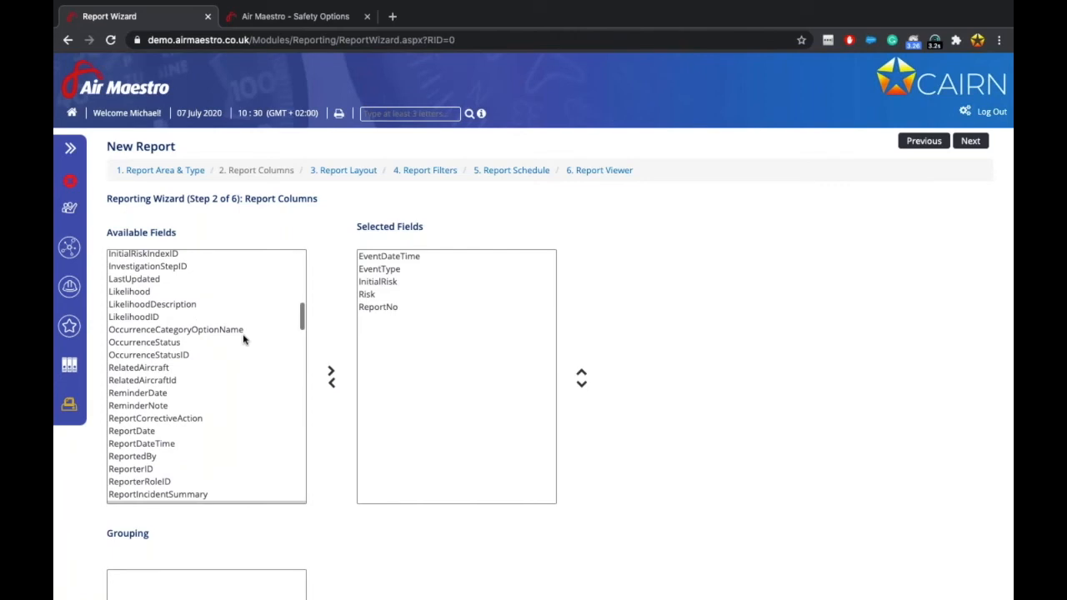
scroll(244, 339, "up", 6)
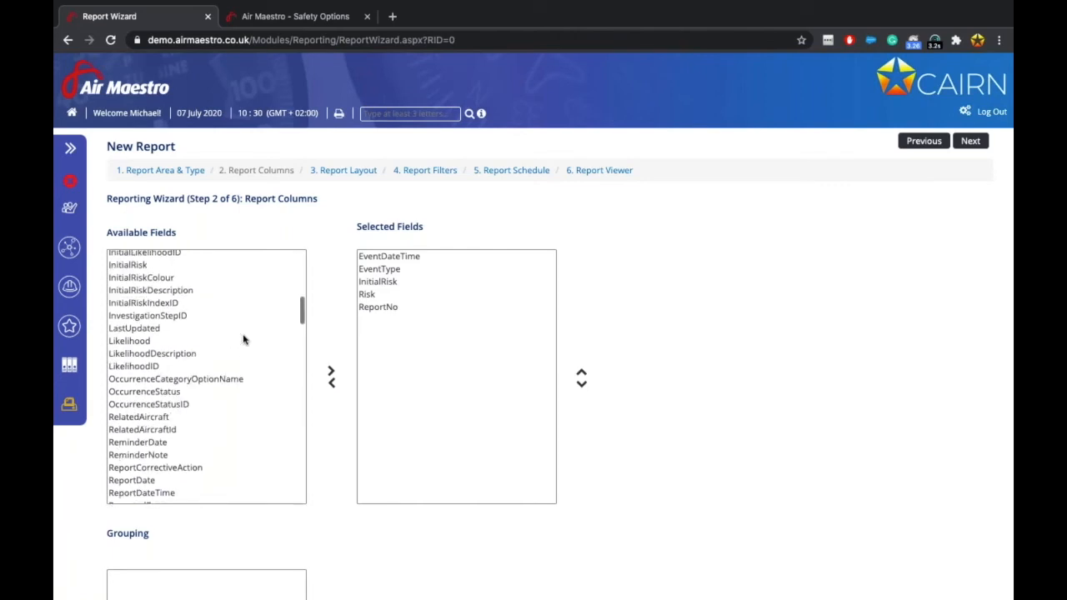
scroll(243, 339, "up", 5)
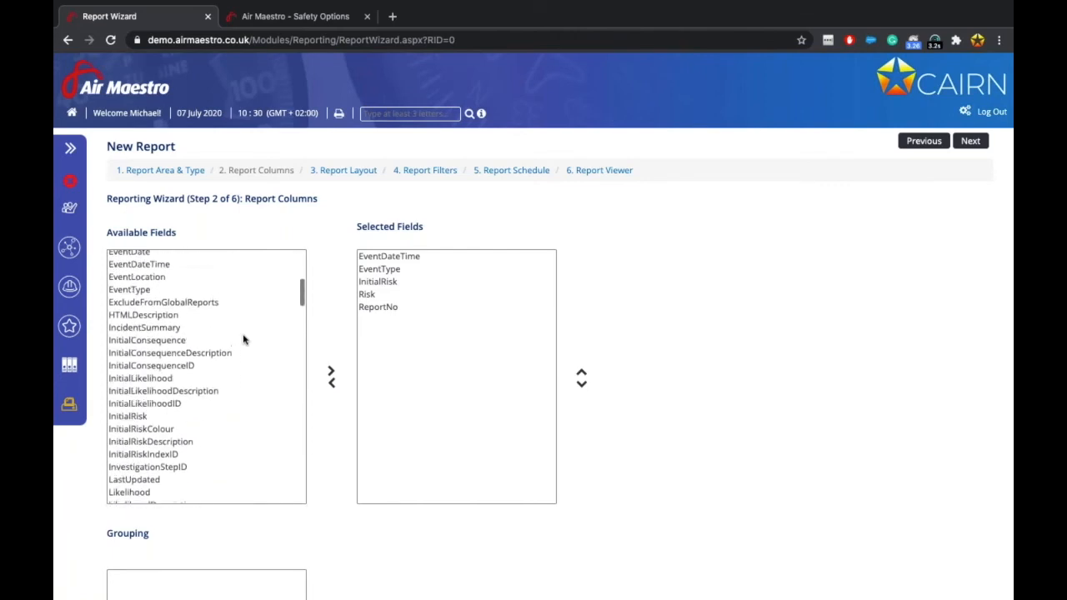
scroll(243, 339, "up", 2)
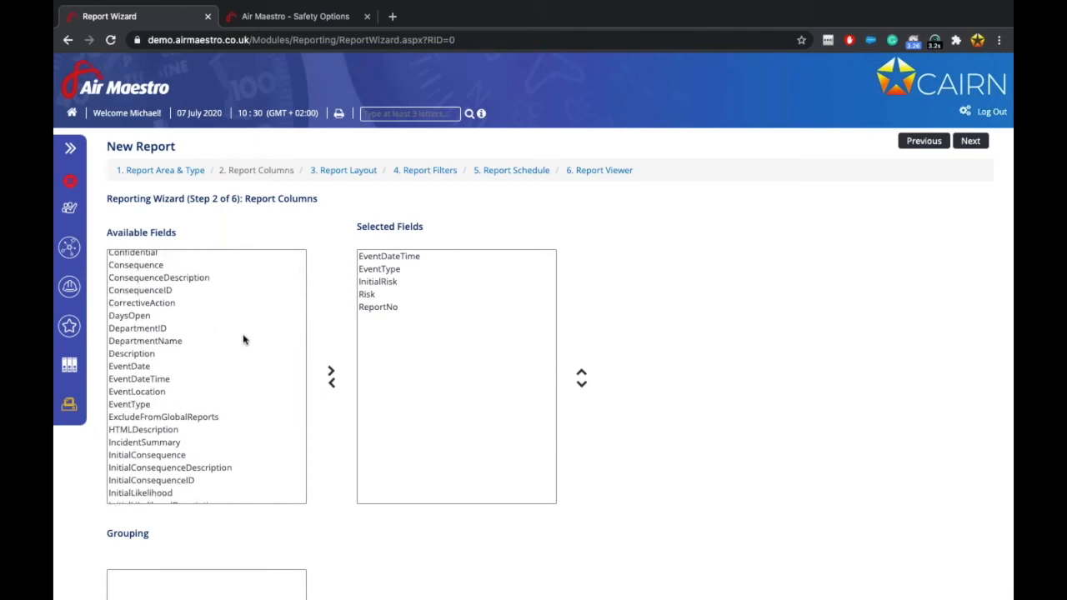
scroll(243, 339, "up", 5)
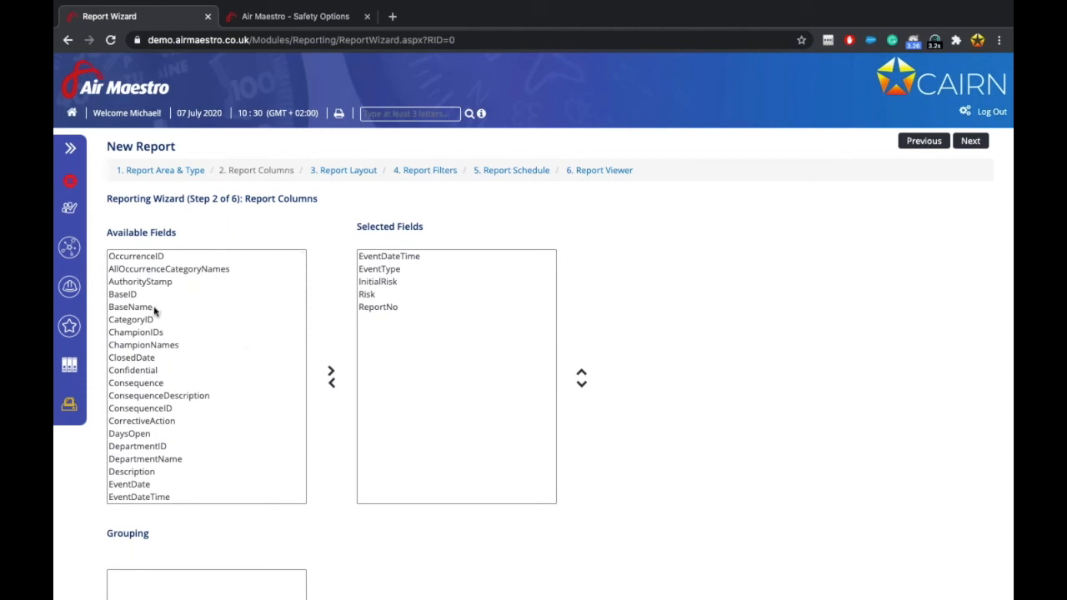
scroll(152, 371, "down", 7)
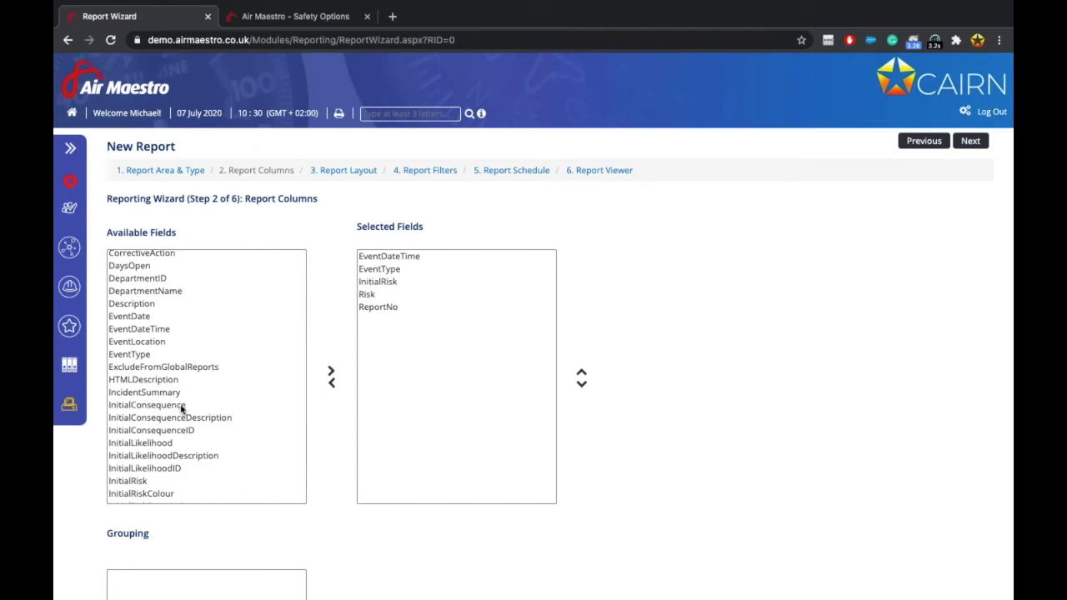
scroll(182, 408, "down", 5)
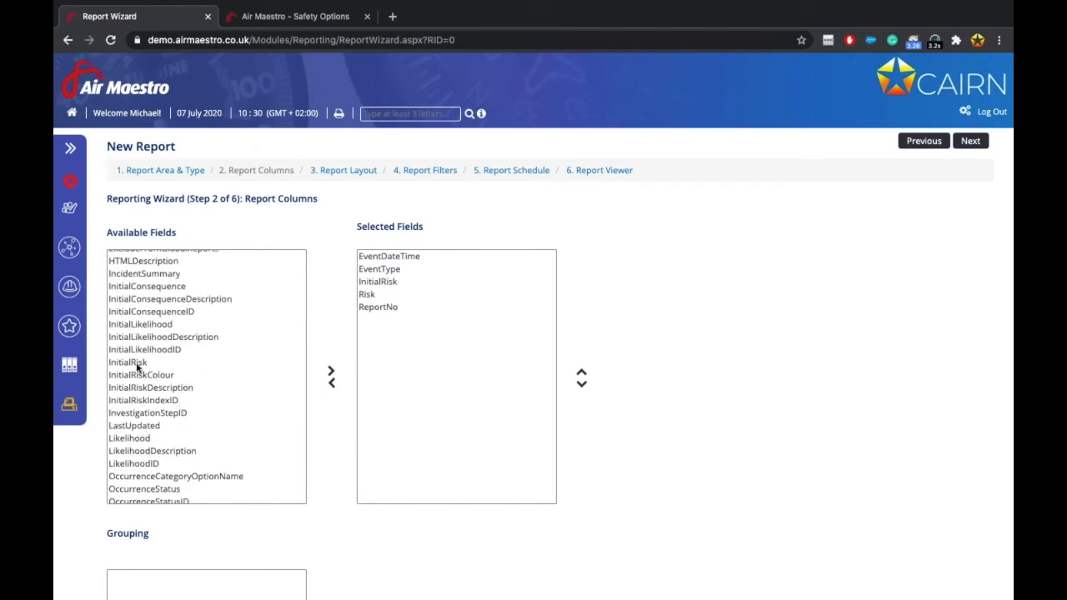
scroll(142, 442, "down", 7)
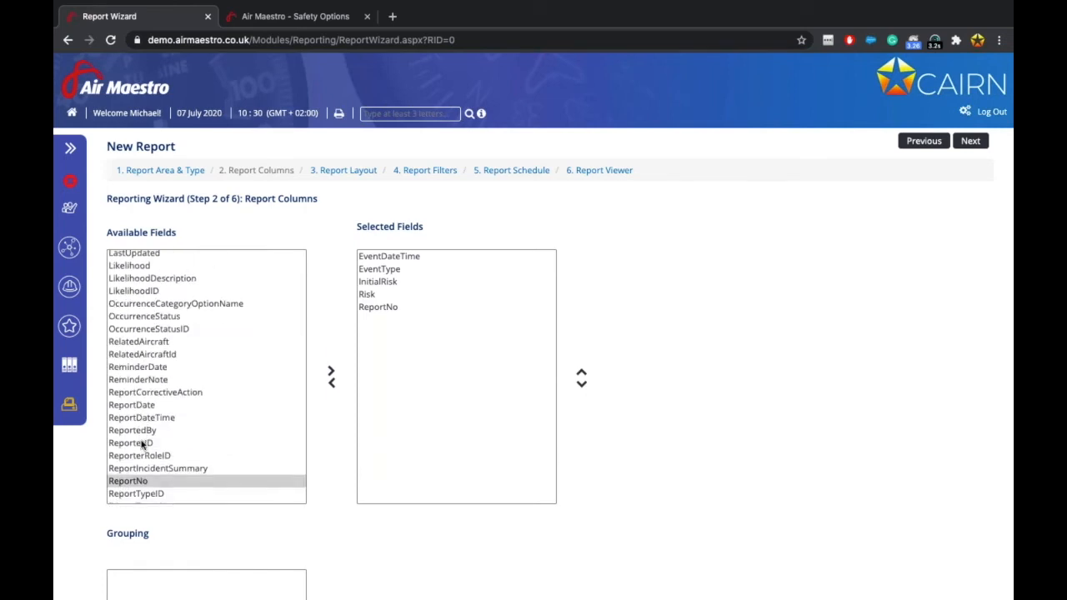
scroll(142, 445, "down", 2)
left_click(167, 299)
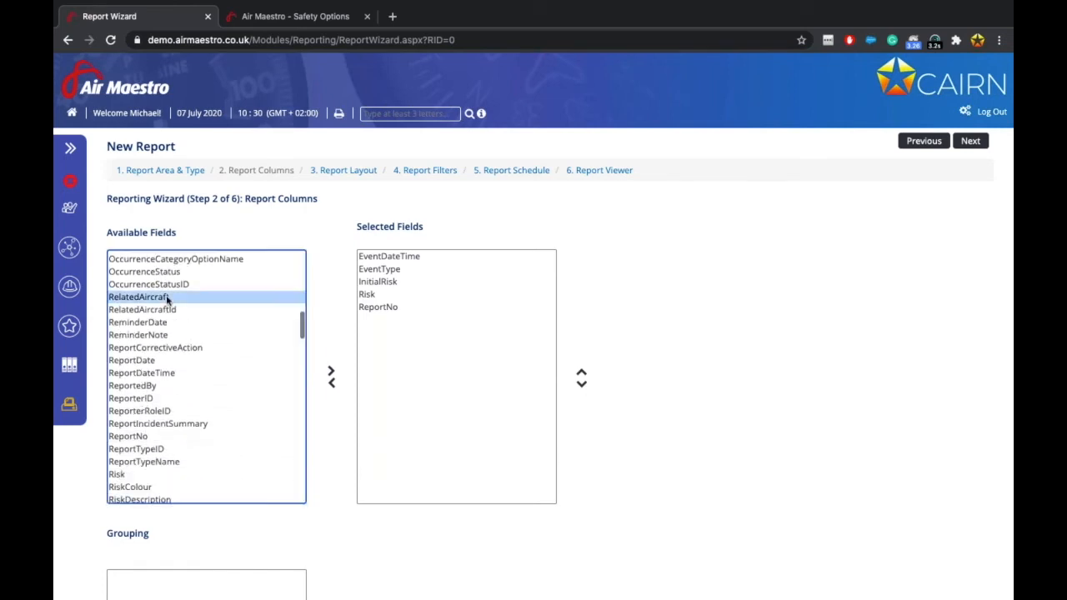
left_click(332, 372)
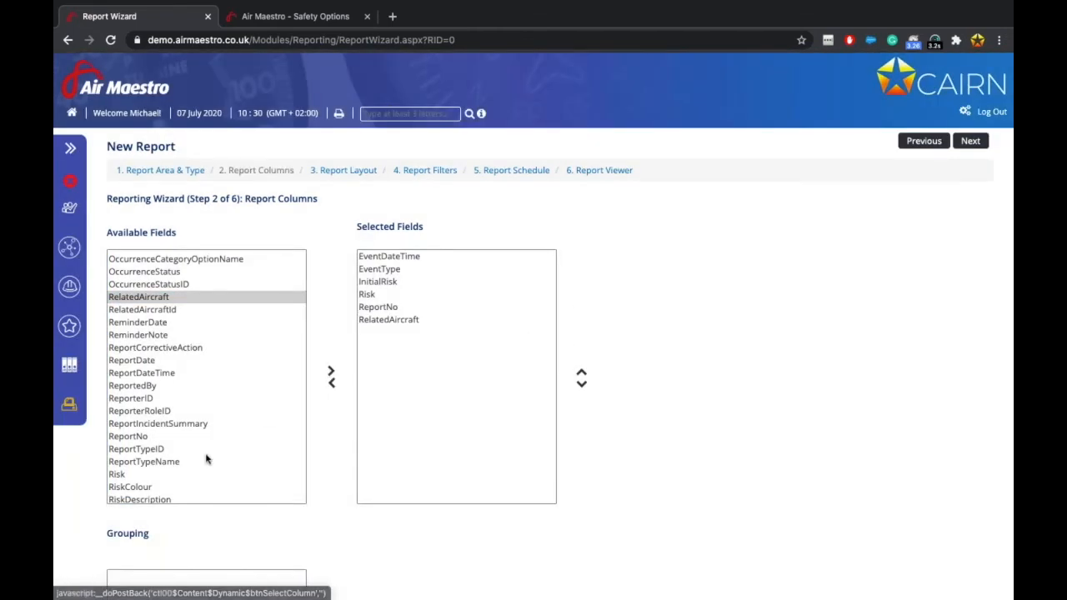
scroll(195, 459, "down", 5)
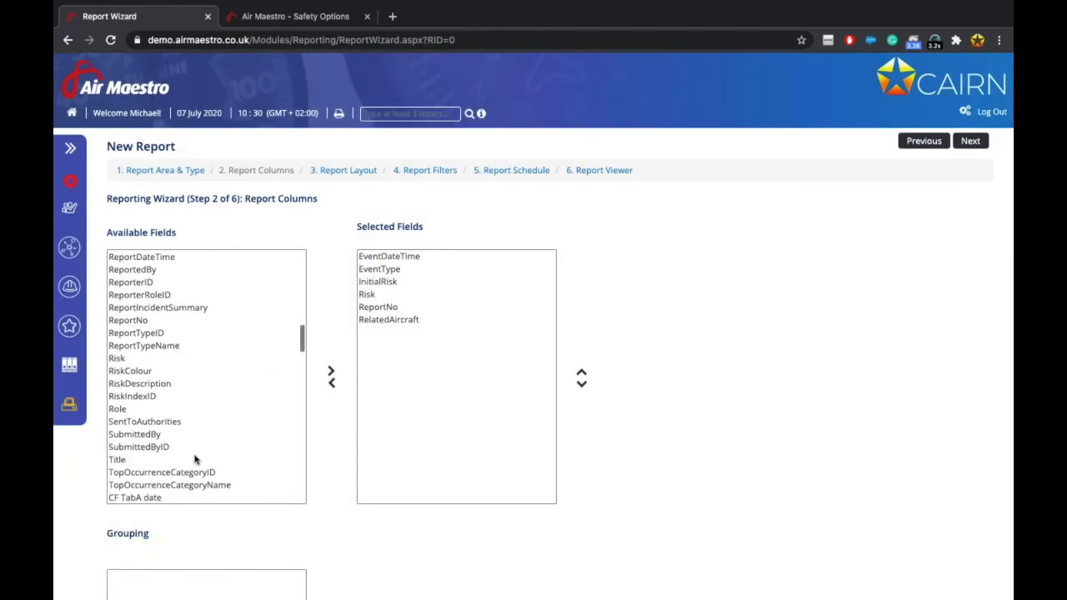
left_click(133, 415)
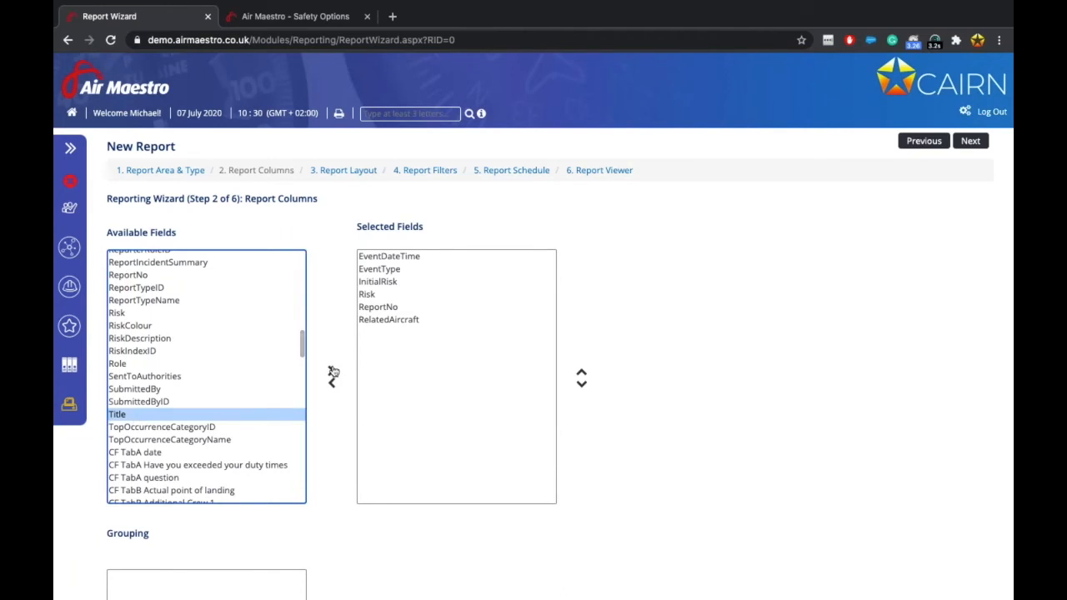
left_click(331, 372)
Move ReportNo to the first column and Title to the second.
left_click(398, 333)
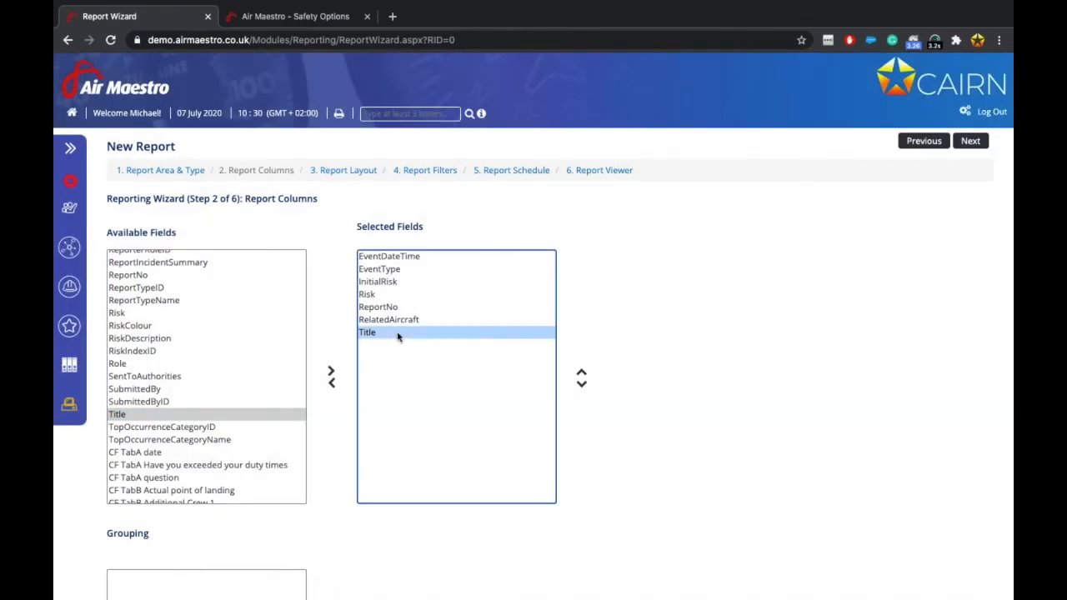
left_click(582, 373)
left_click(581, 372)
left_click(582, 373)
left_click(582, 372)
left_click(582, 373)
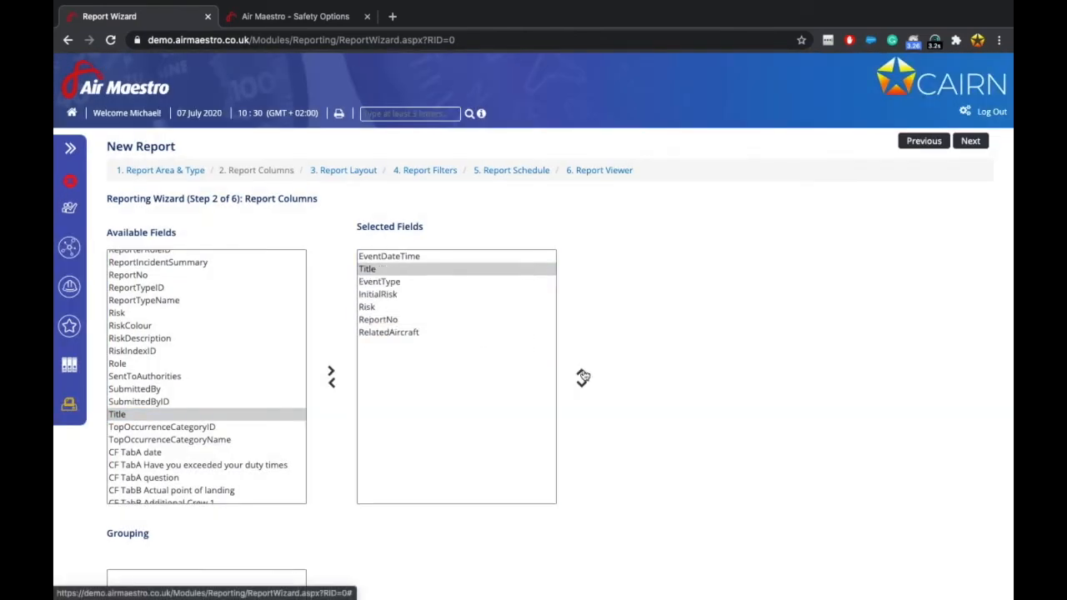
left_click(393, 321)
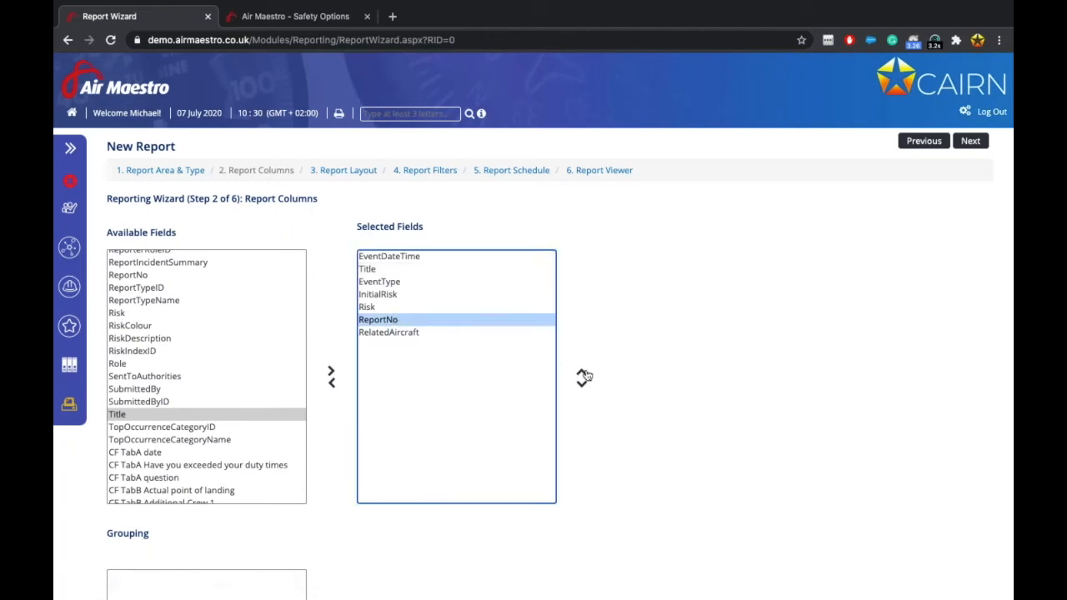
left_click(582, 373)
left_click(582, 372)
left_click(582, 372)
left_click(582, 373)
left_click(582, 373)
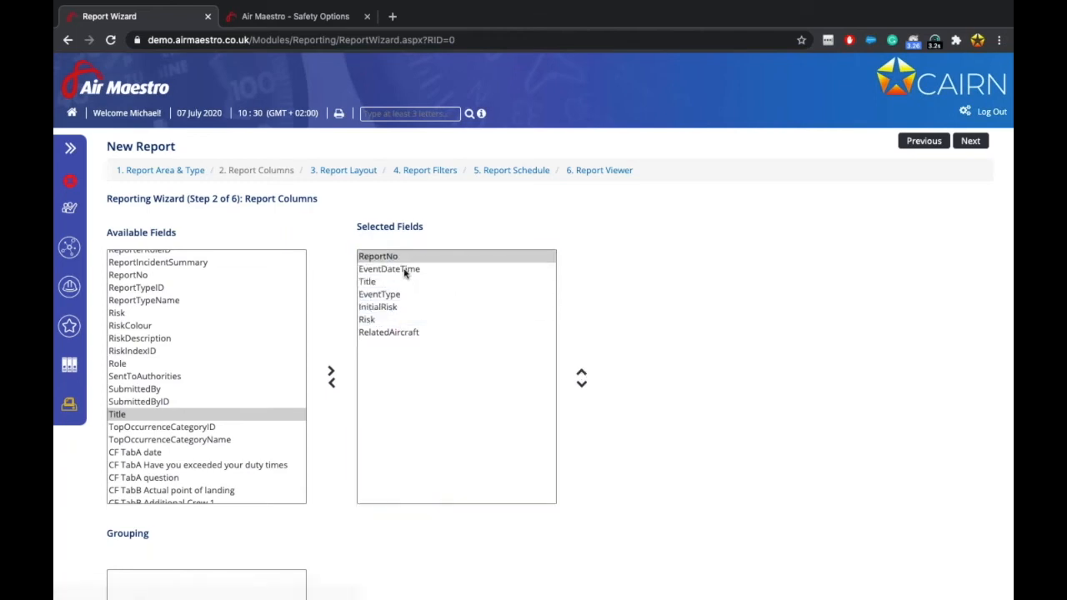
Move EventDateTime down to third place, just below Title.
left_click(408, 269)
left_click(582, 384)
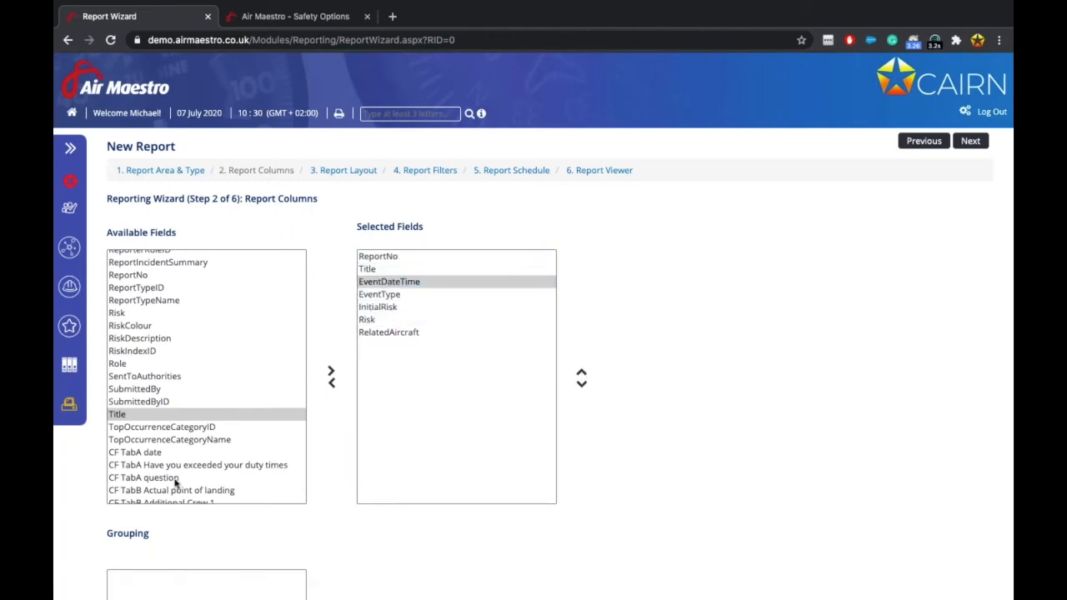
scroll(175, 483, "down", 3)
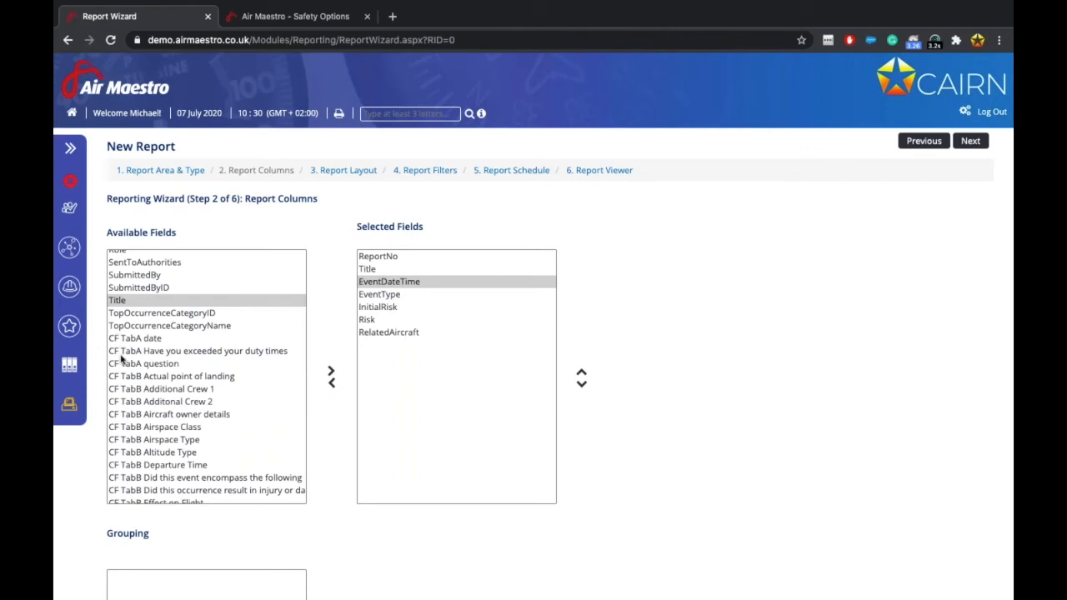
scroll(130, 379, "down", 1)
scroll(132, 380, "down", 10)
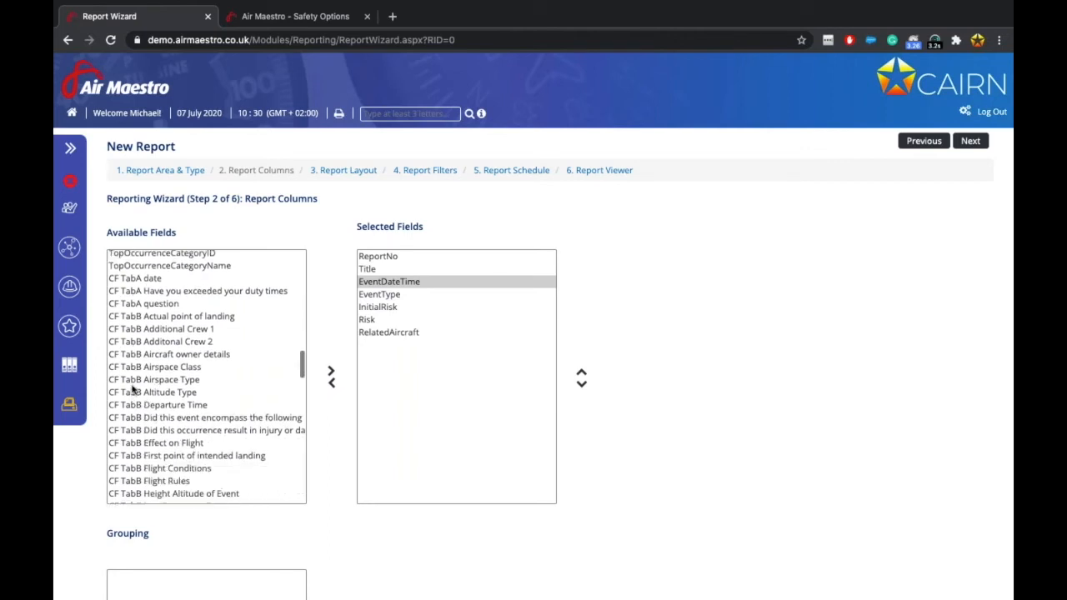
scroll(132, 388, "up", 3)
scroll(132, 389, "up", 1)
scroll(132, 388, "up", 4)
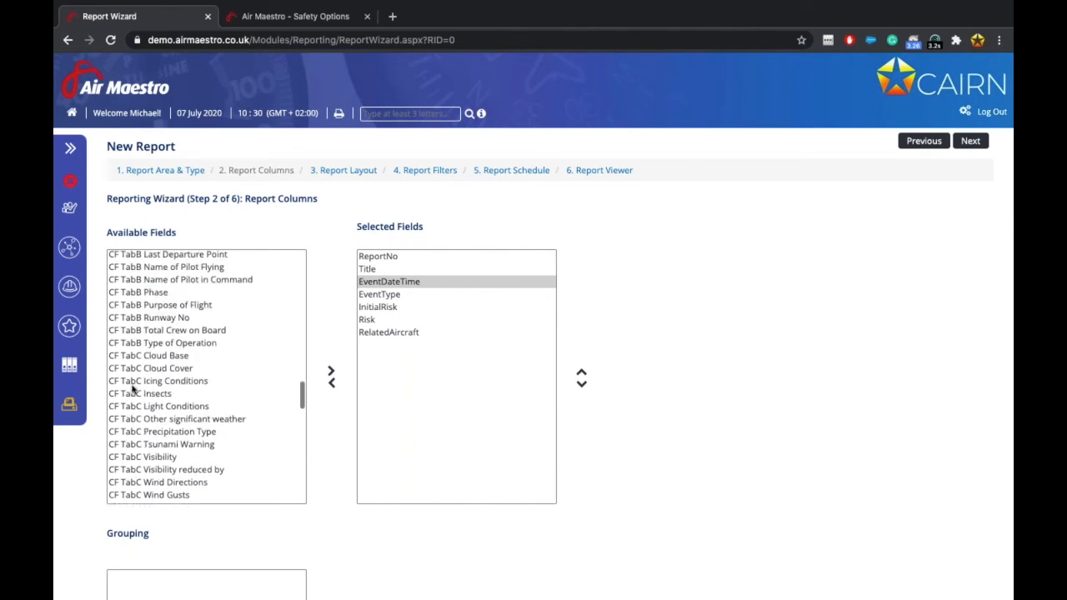
scroll(132, 389, "up", 2)
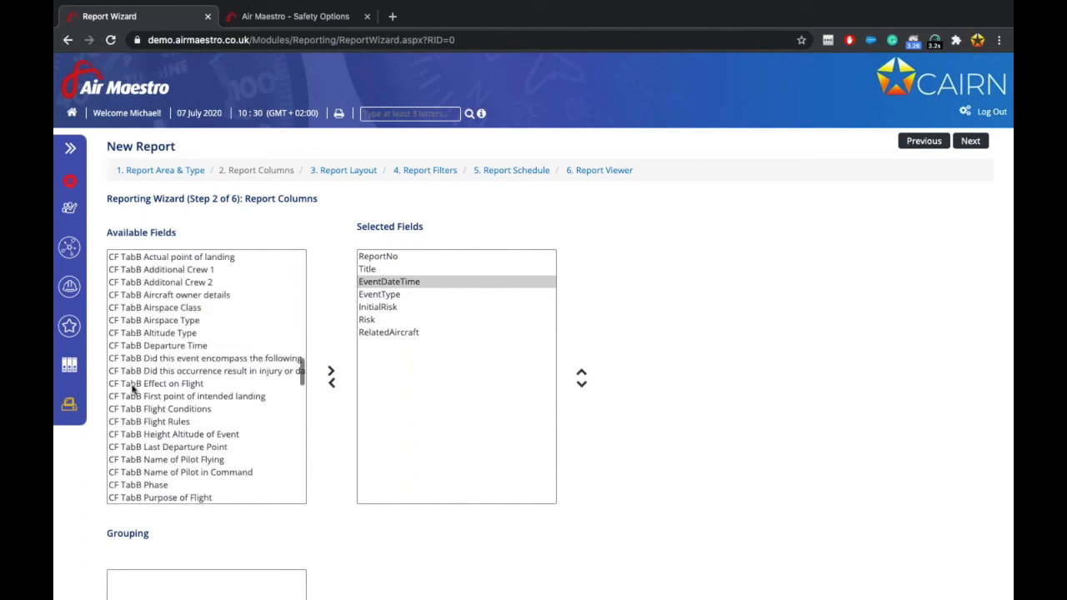
scroll(132, 389, "down", 15)
scroll(132, 388, "down", 15)
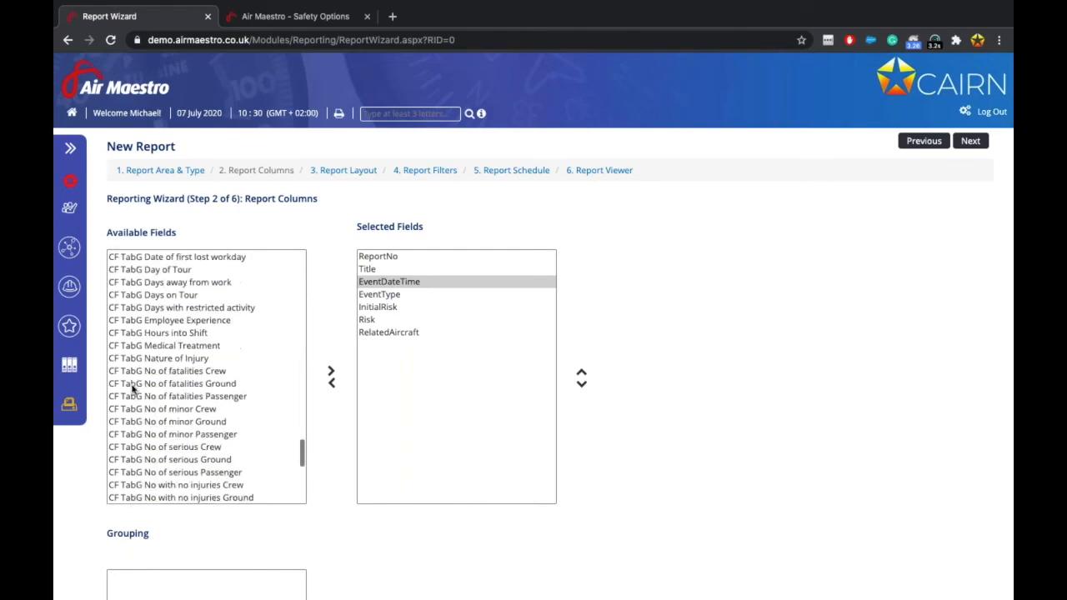
scroll(131, 389, "up", 1)
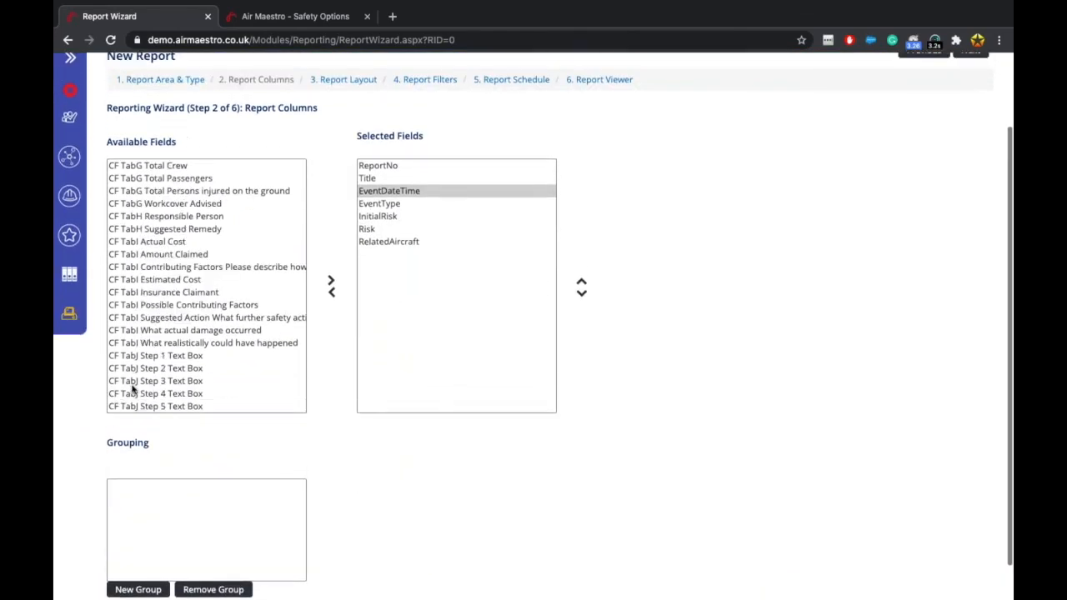
scroll(153, 325, "up", 1)
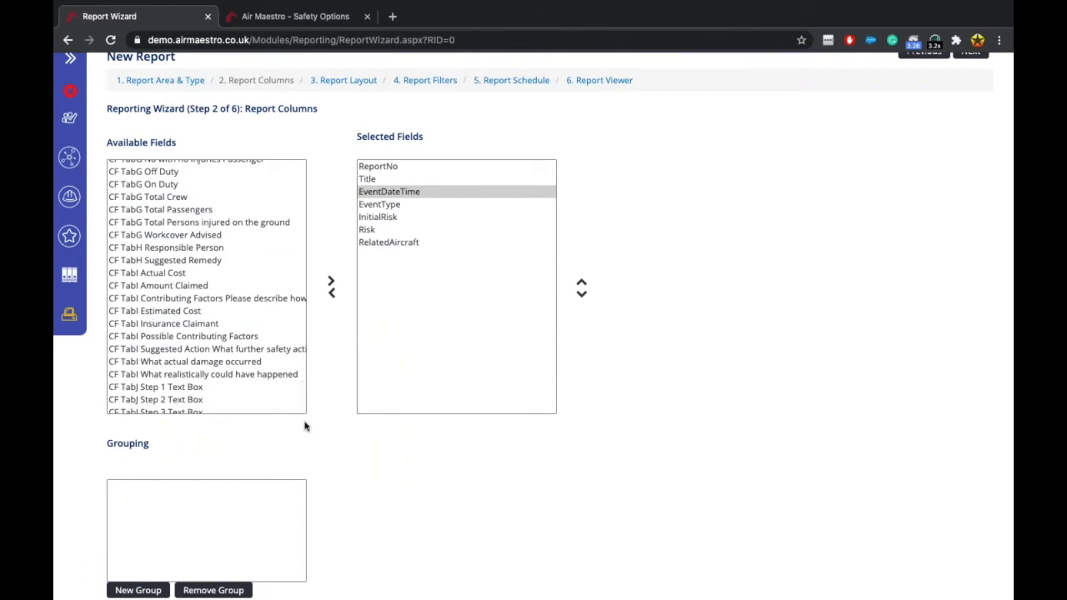
scroll(303, 524, "down", 1)
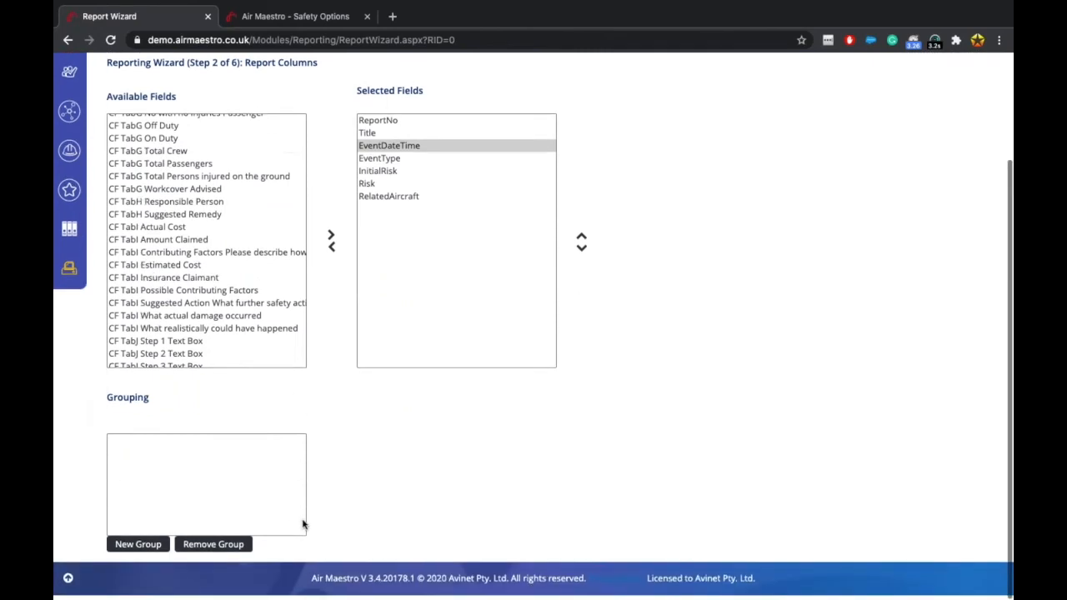
Create Group 1 with CF TabB Phase as its group column.
left_click(138, 548)
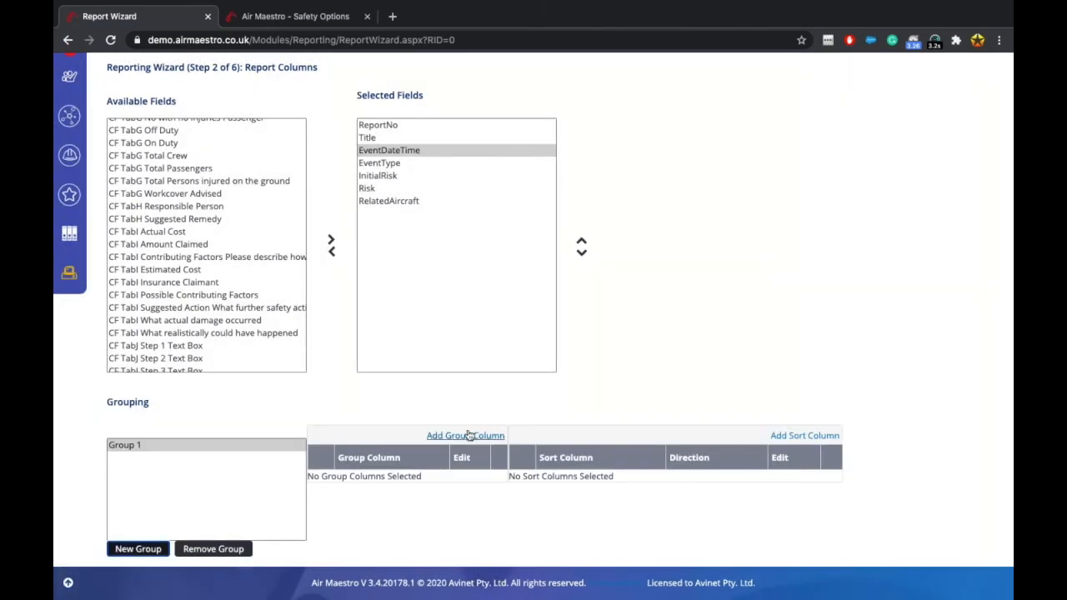
left_click(465, 435)
left_click(409, 483)
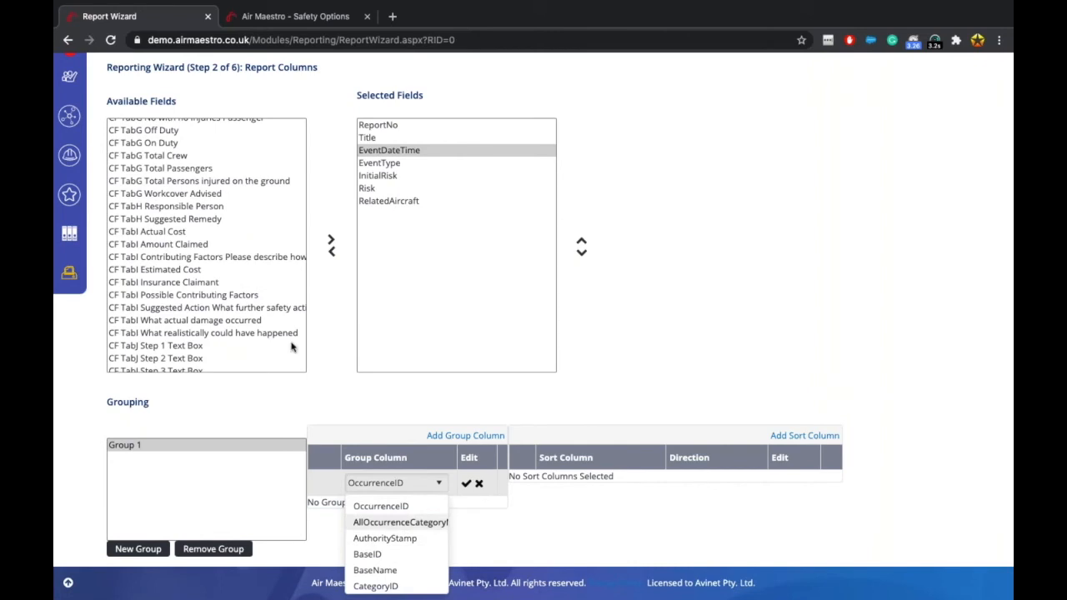
scroll(392, 560, "down", 10)
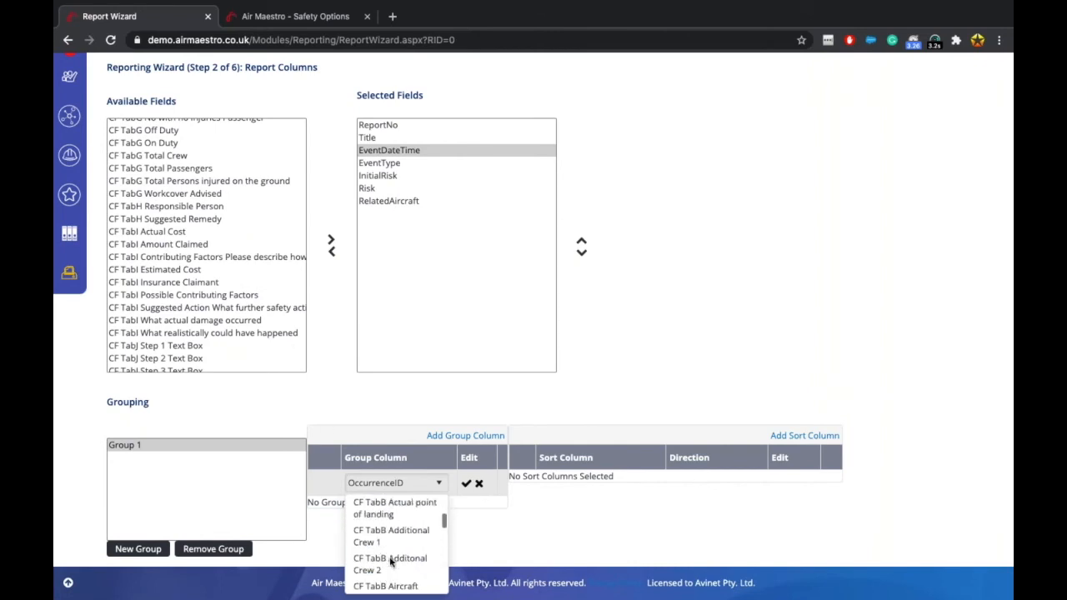
scroll(390, 562, "up", 5)
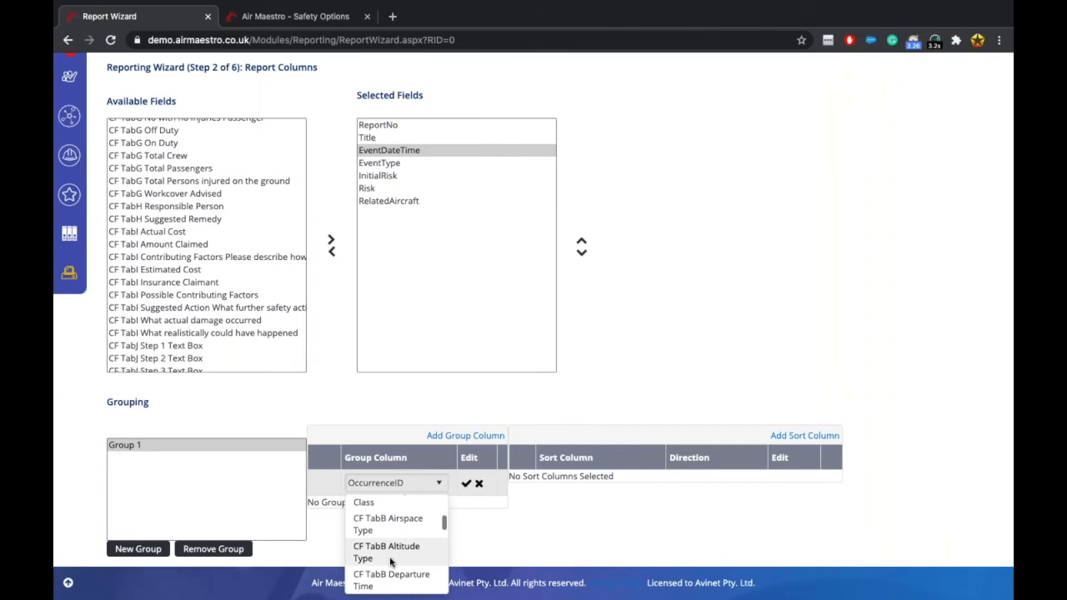
scroll(390, 561, "down", 8)
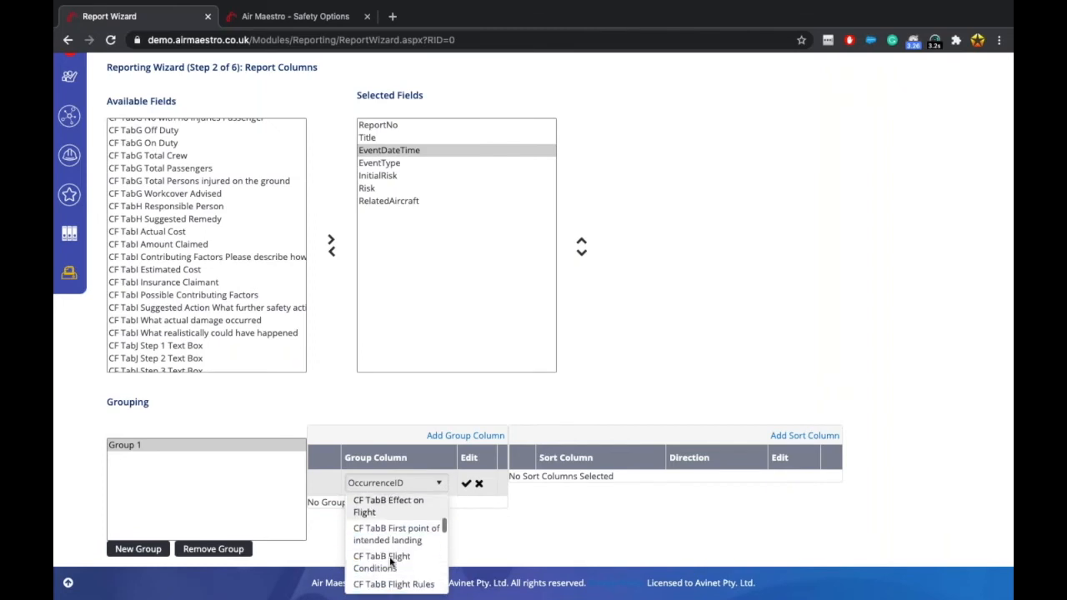
scroll(392, 563, "down", 1)
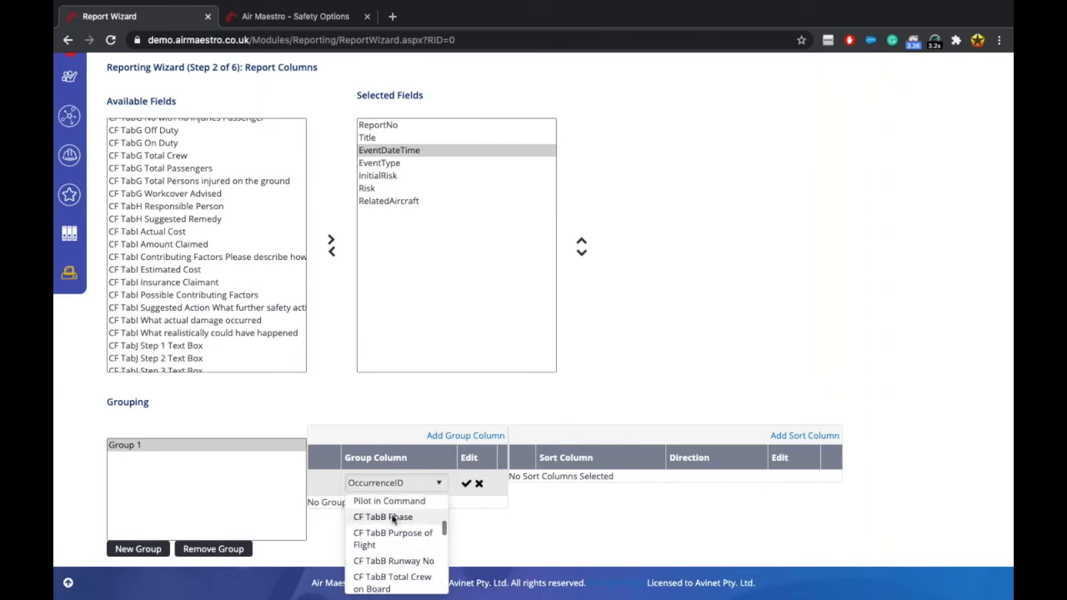
left_click(392, 518)
left_click(466, 483)
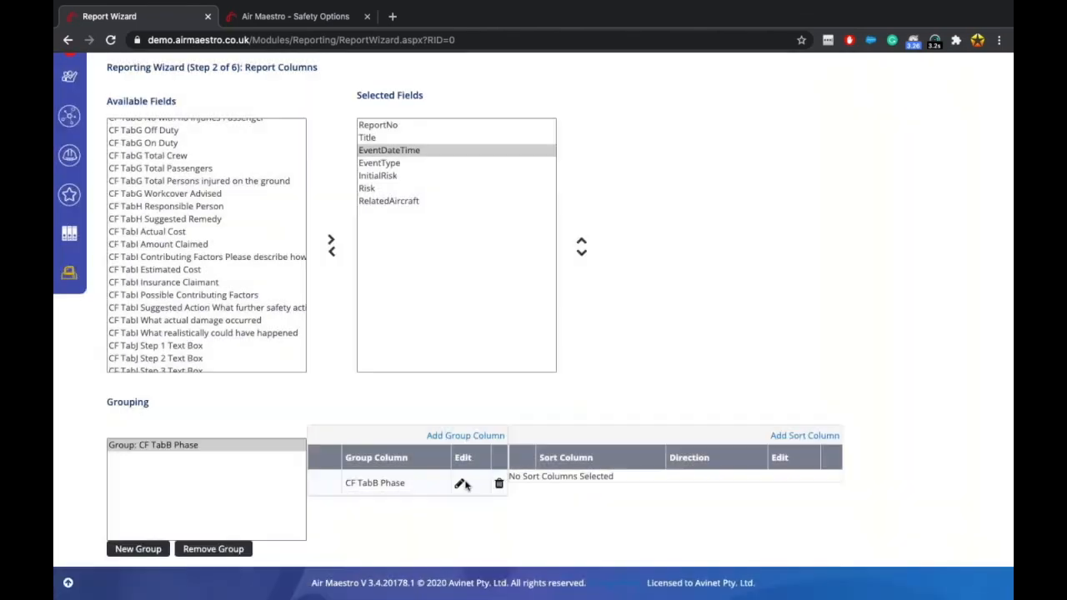
Add a second group using InitialRisk as its group column.
left_click(143, 549)
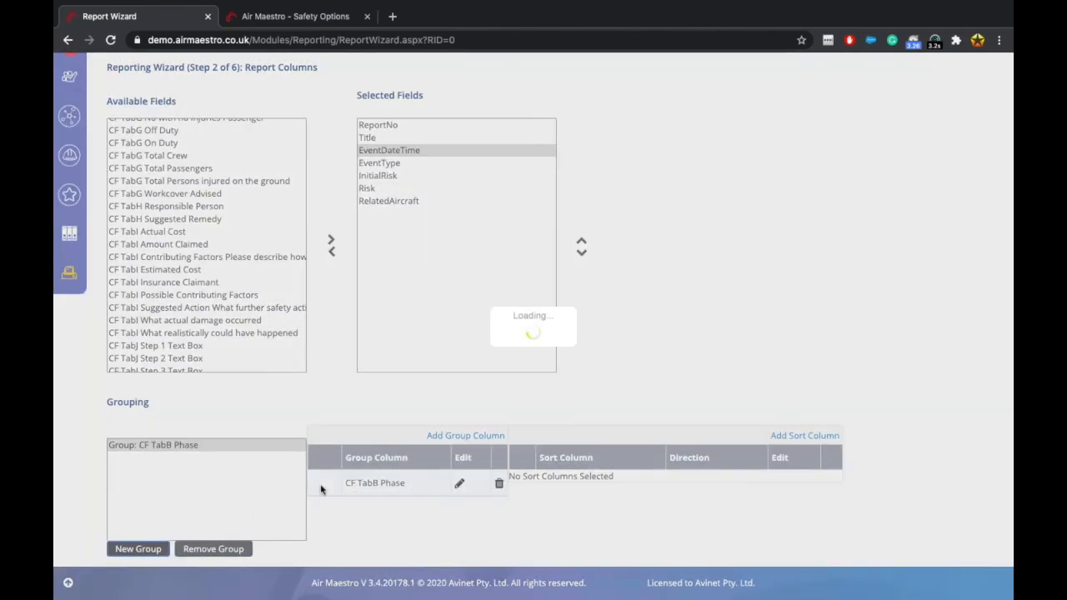
left_click(442, 436)
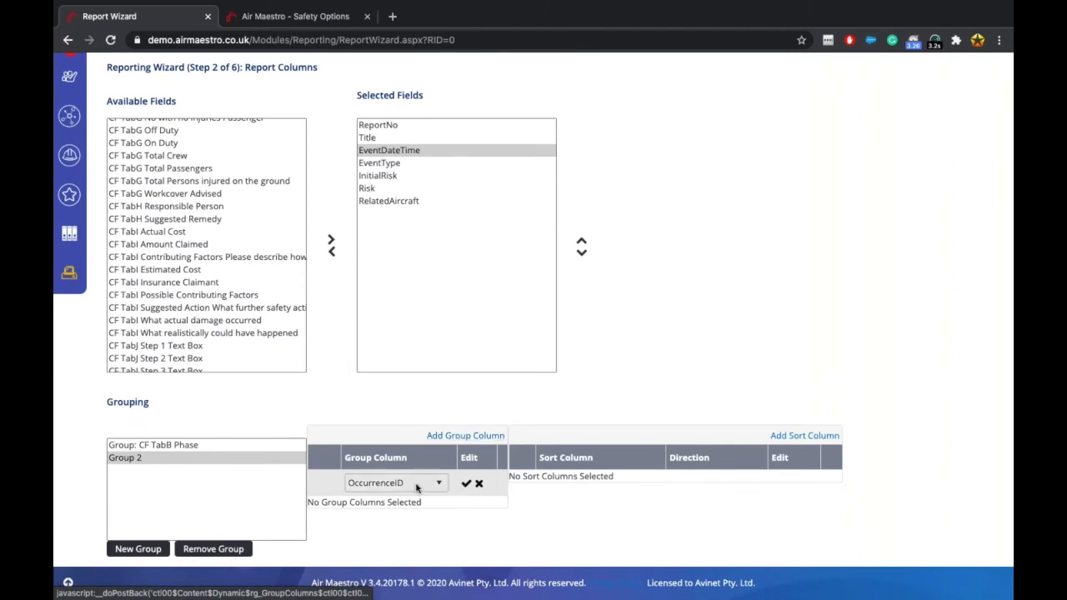
left_click(417, 483)
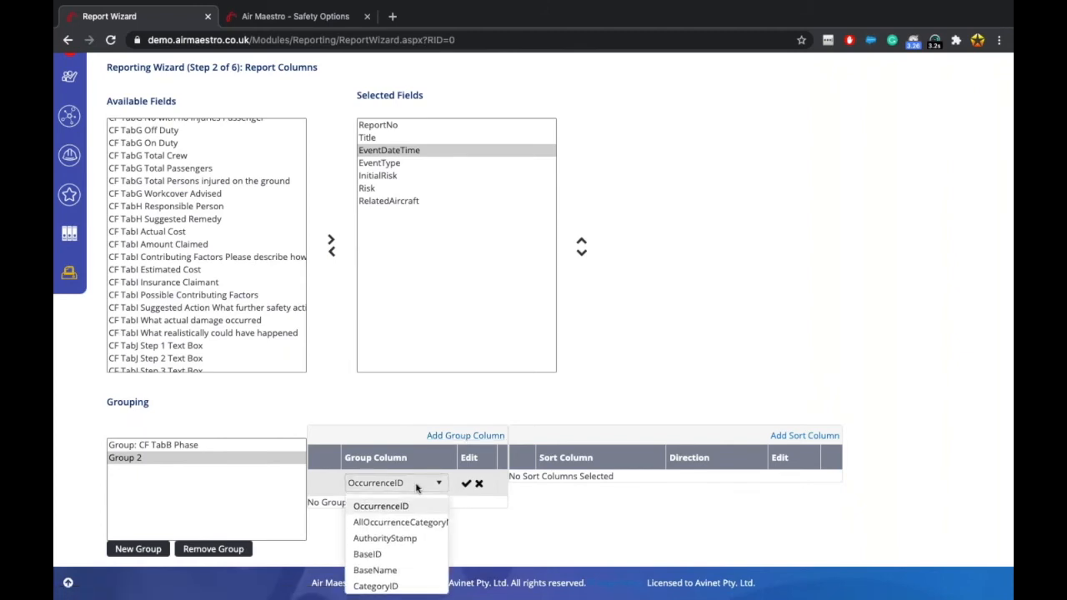
scroll(398, 555, "down", 10)
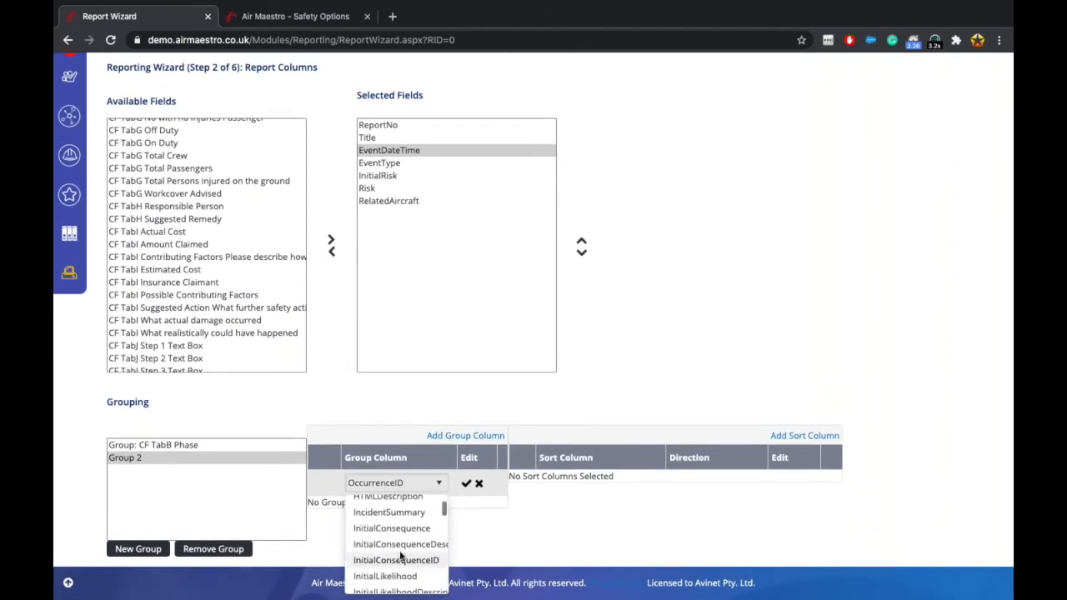
scroll(396, 556, "down", 1)
left_click(388, 551)
left_click(466, 484)
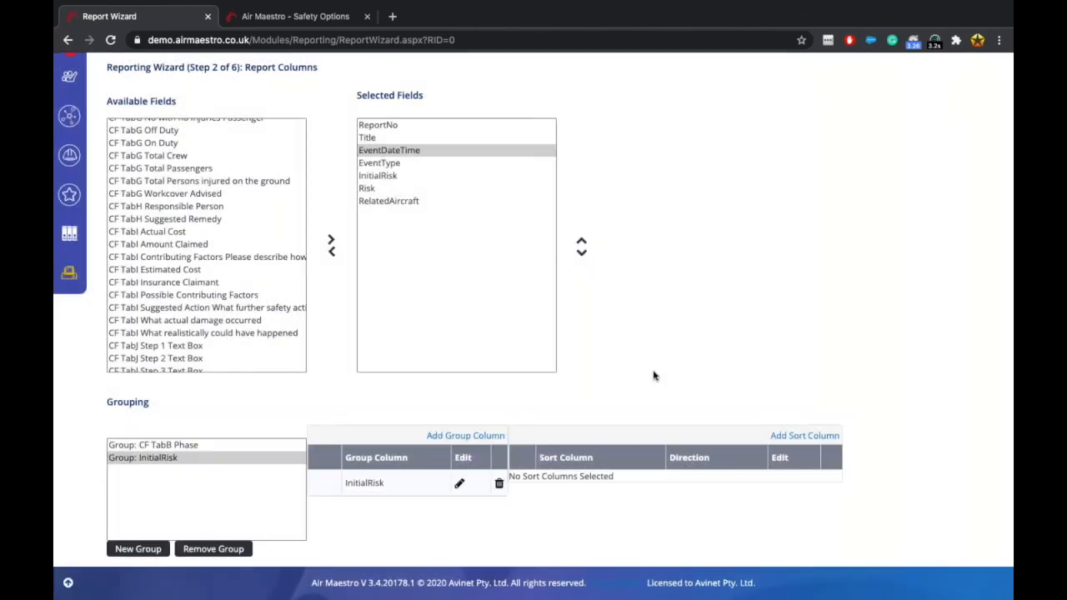
Add AllOccurrenceCategoryNames from the top of Available Fields as an eighth selected column.
scroll(653, 375, "up", 2)
scroll(224, 345, "up", 5)
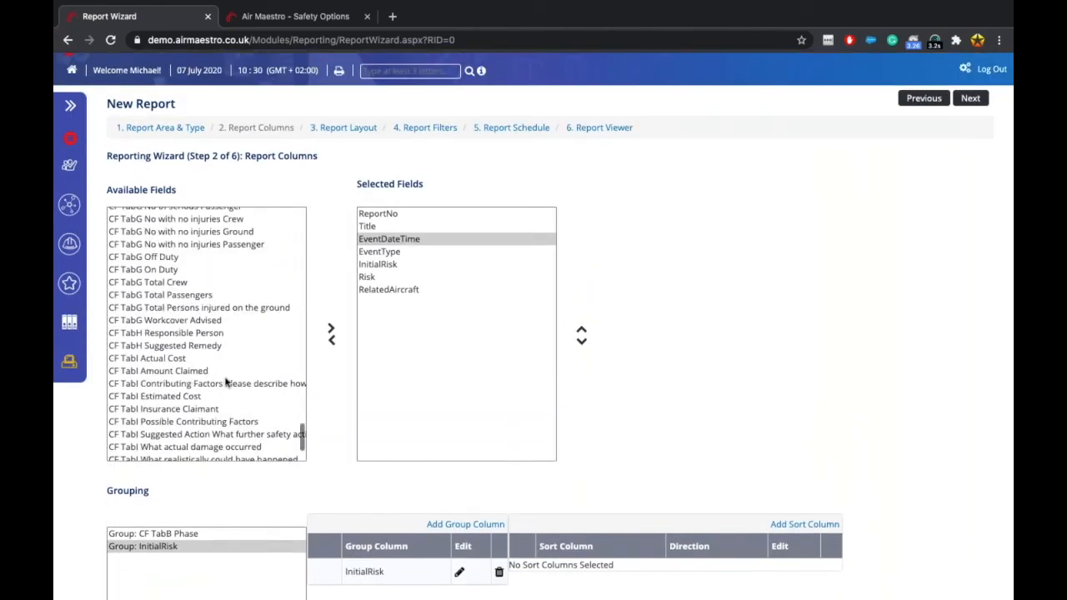
scroll(225, 381, "up", 15)
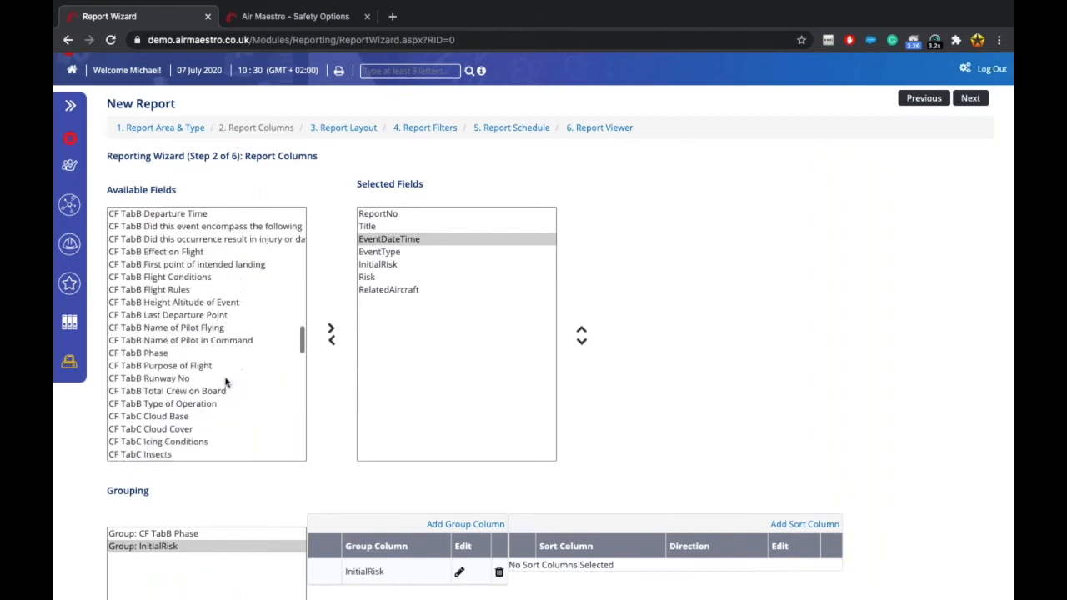
scroll(225, 381, "up", 2)
scroll(225, 381, "down", 3)
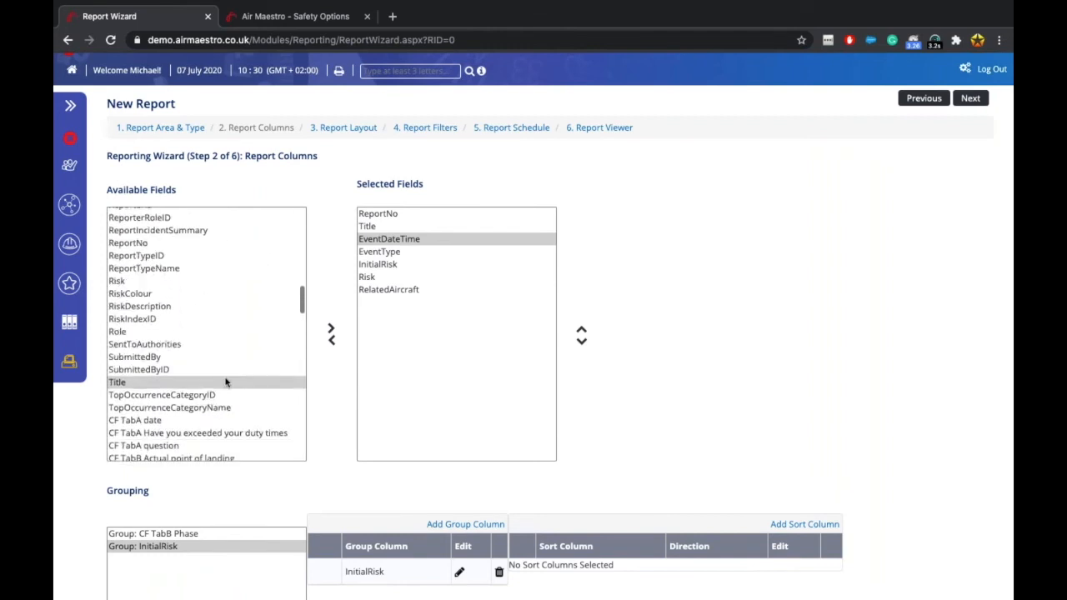
scroll(185, 359, "up", 5)
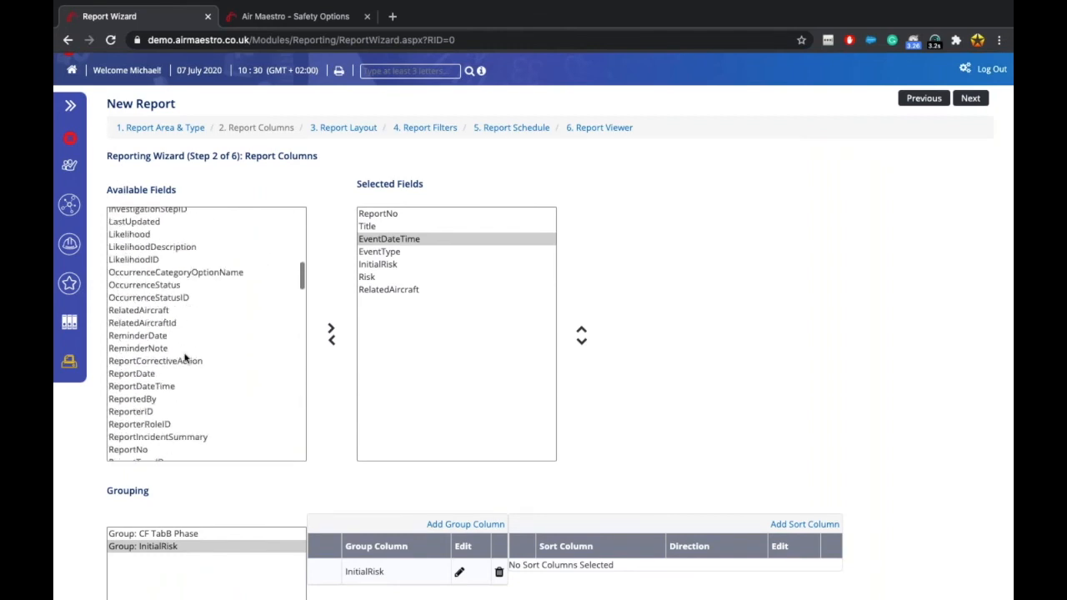
scroll(185, 358, "up", 2)
scroll(185, 359, "down", 5)
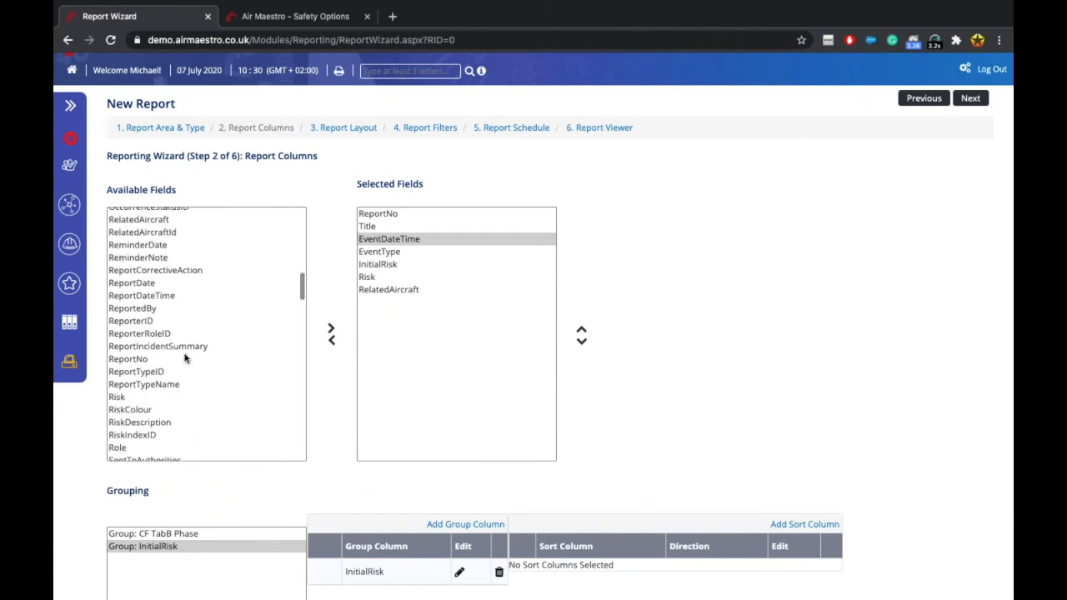
scroll(185, 358, "down", 3)
scroll(185, 358, "down", 3)
scroll(185, 358, "up", 1)
scroll(185, 358, "up", 10)
scroll(185, 358, "up", 5)
scroll(185, 358, "up", 2)
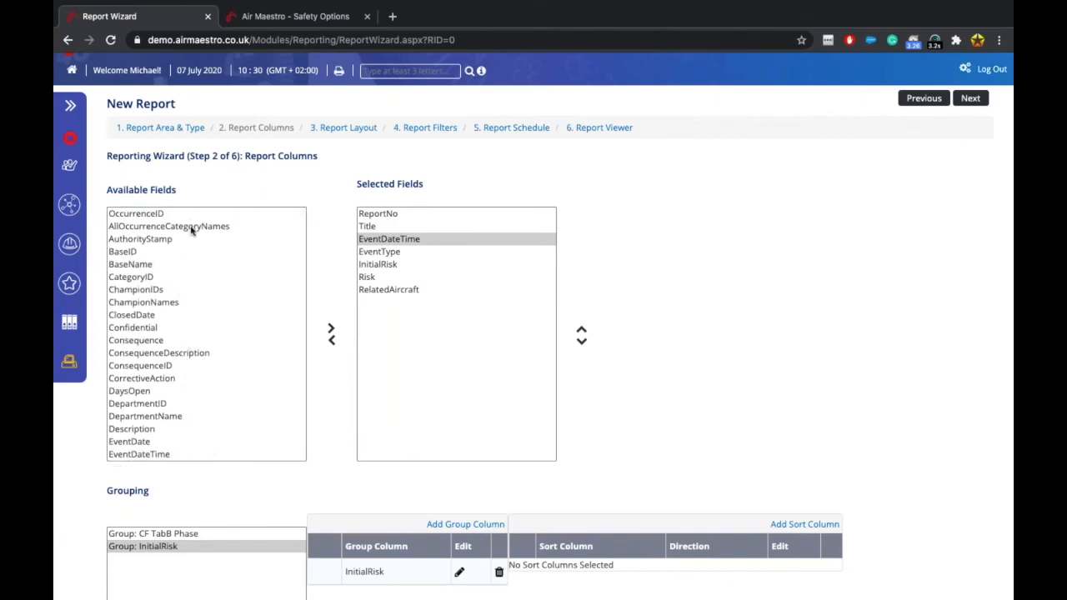
left_click(190, 227)
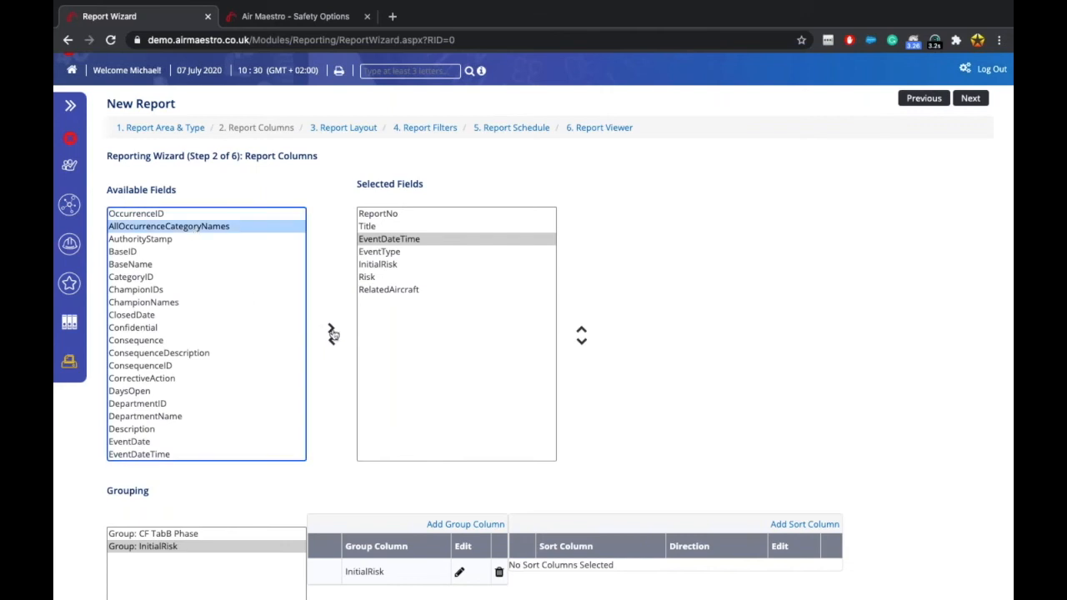
left_click(331, 329)
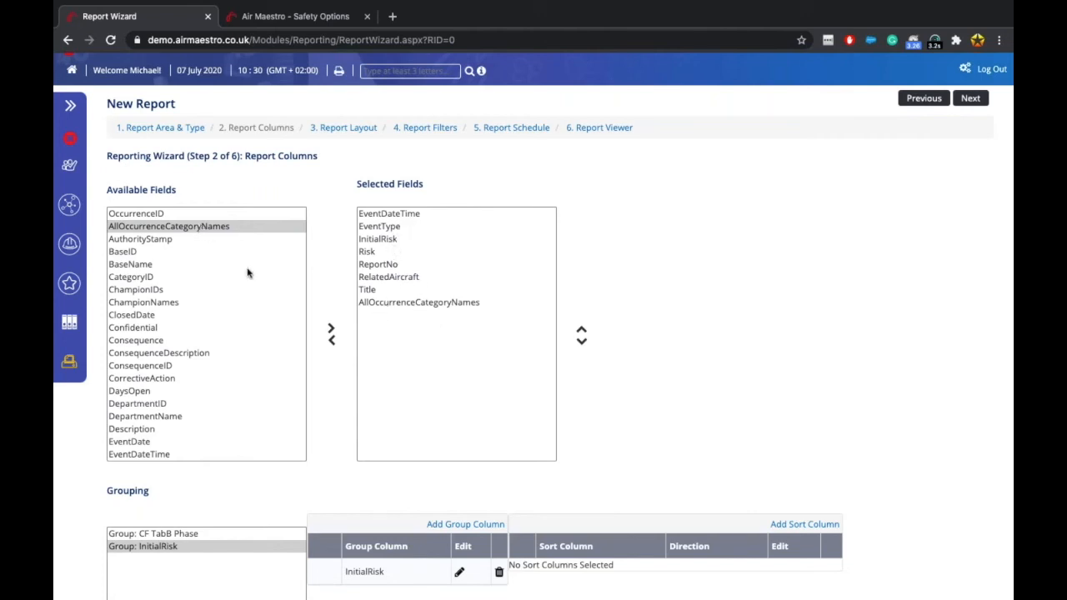
scroll(231, 355, "down", 4)
scroll(231, 357, "down", 4)
scroll(238, 343, "down", 8)
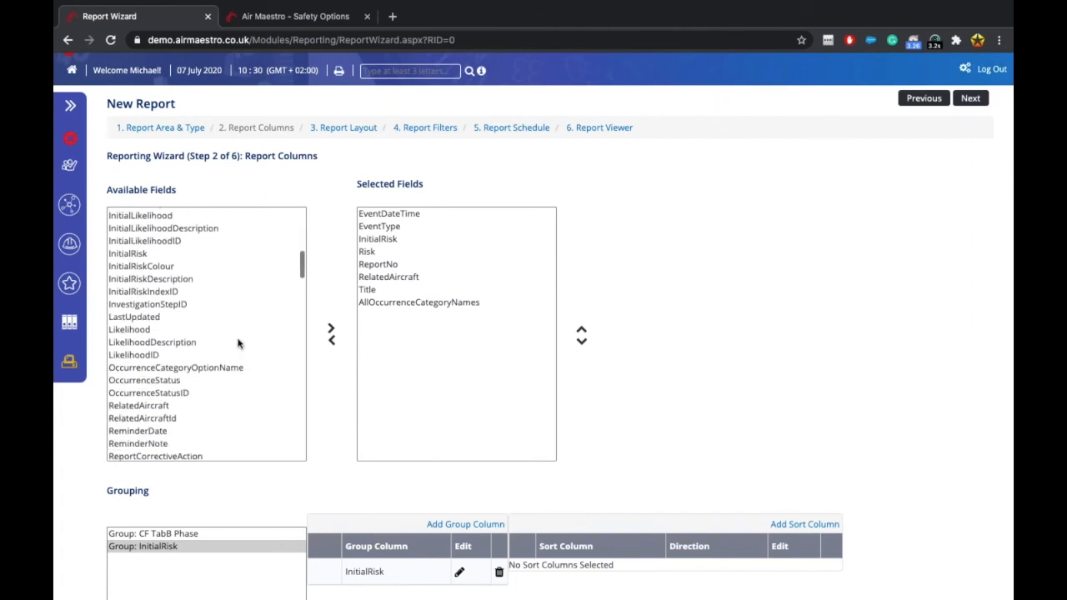
Add OccurrenceCategoryOptionName to the selected fields and move ReportNo to the first column.
left_click(226, 370)
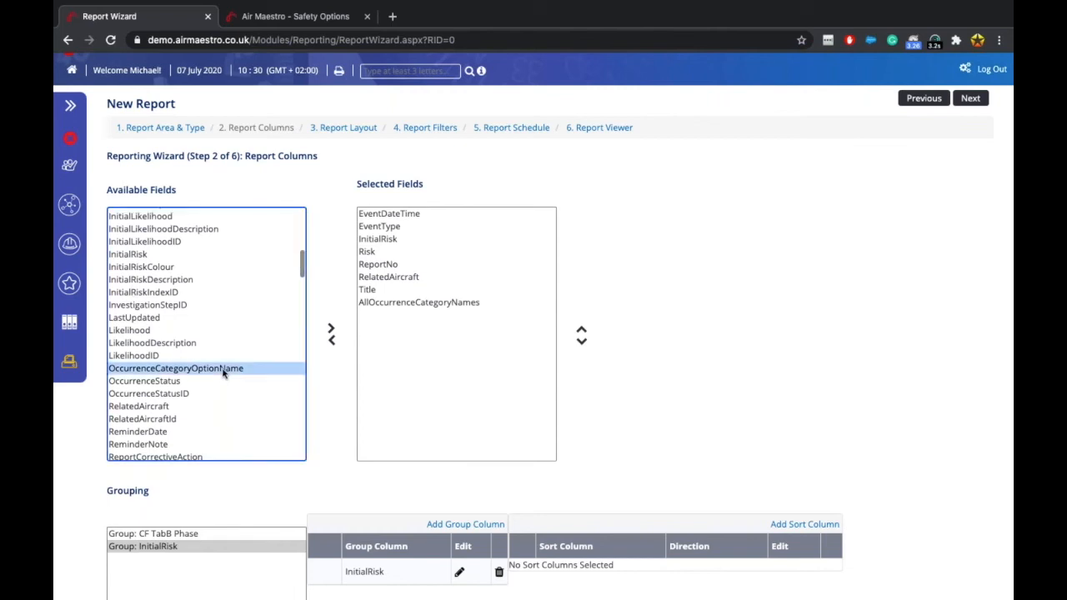
left_click(331, 329)
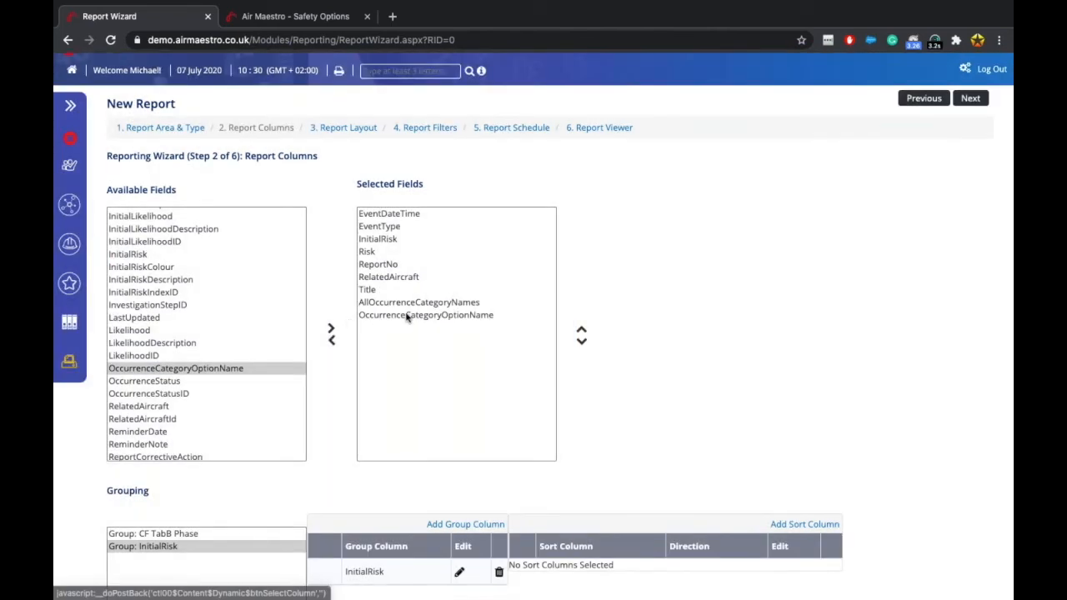
left_click(392, 264)
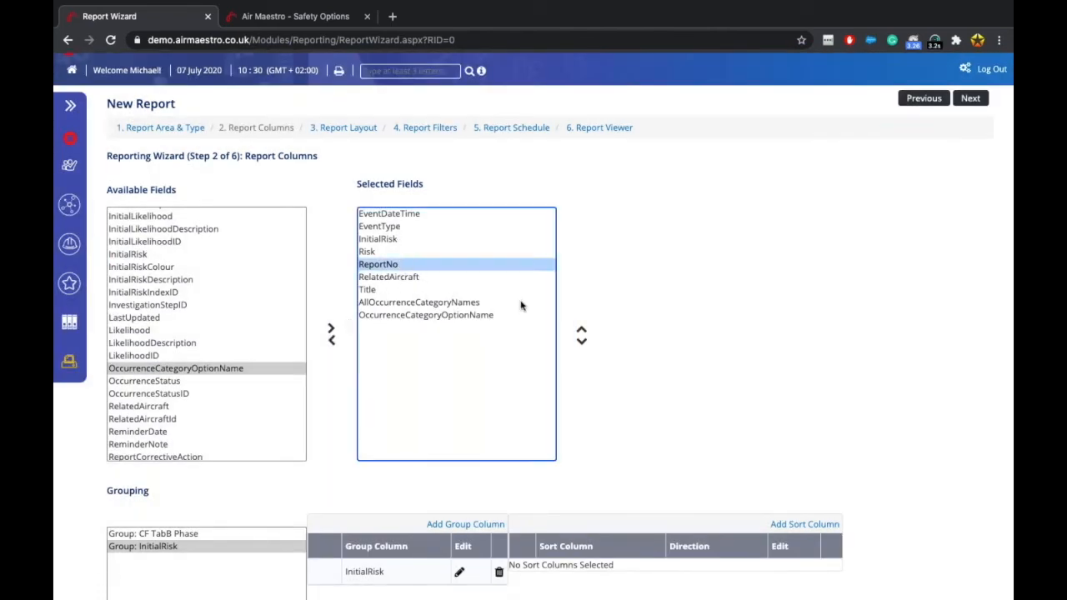
left_click(582, 330)
left_click(582, 330)
left_click(582, 330)
left_click(582, 331)
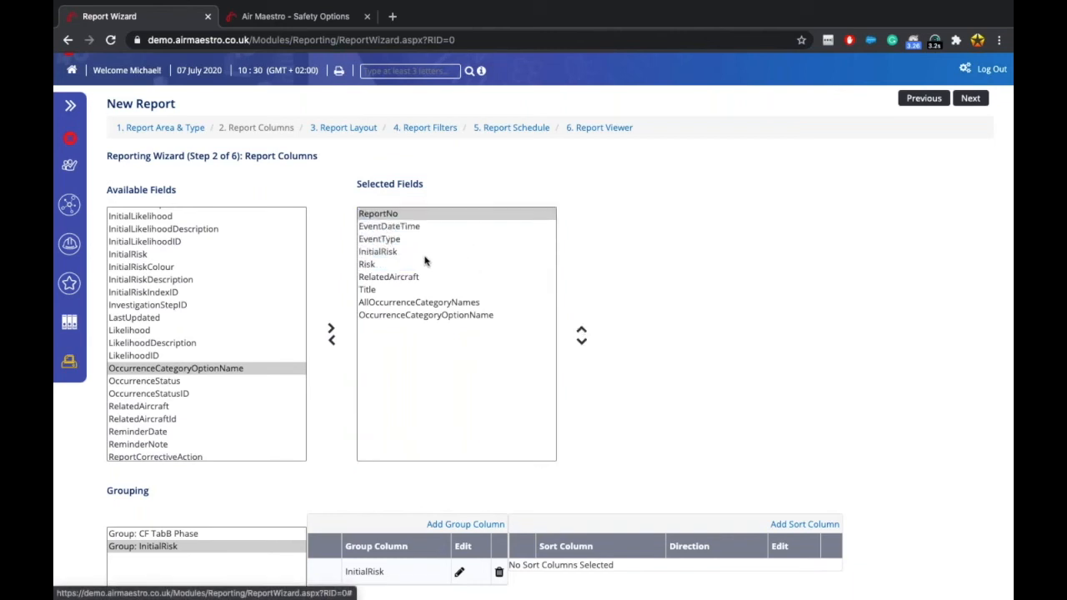
Move Title up to the second column and advance to Report Layout.
left_click(385, 290)
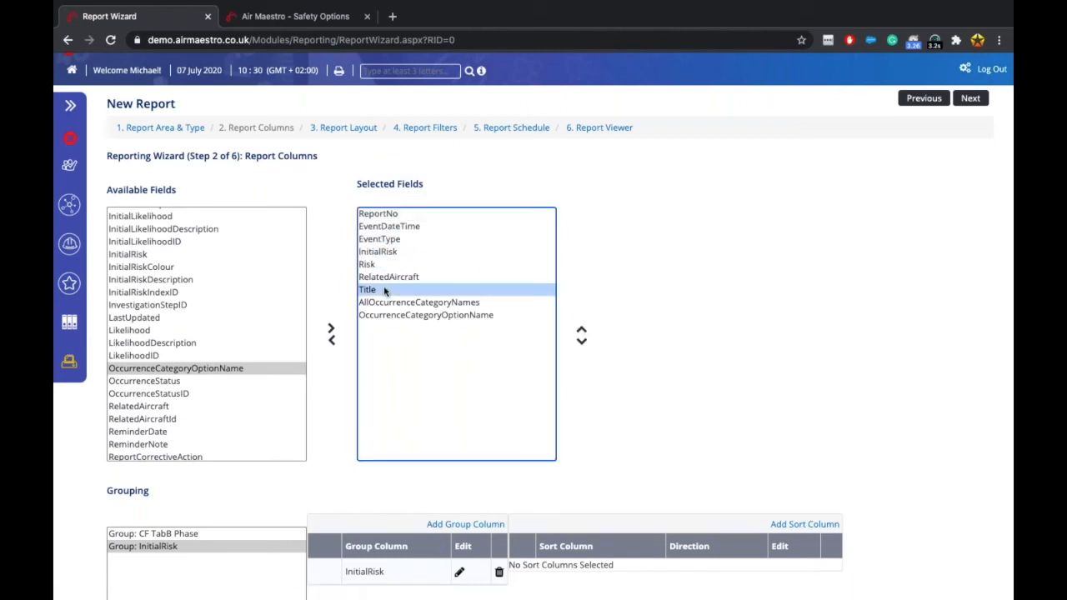
left_click(582, 330)
left_click(582, 330)
left_click(582, 330)
left_click(582, 330)
left_click(582, 330)
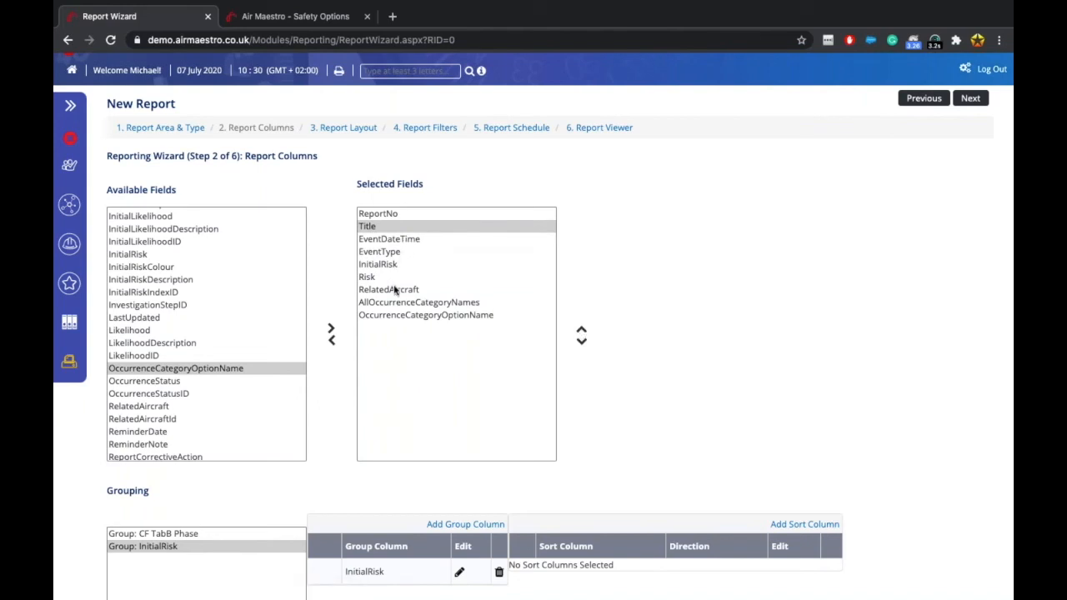
scroll(839, 364, "down", 2)
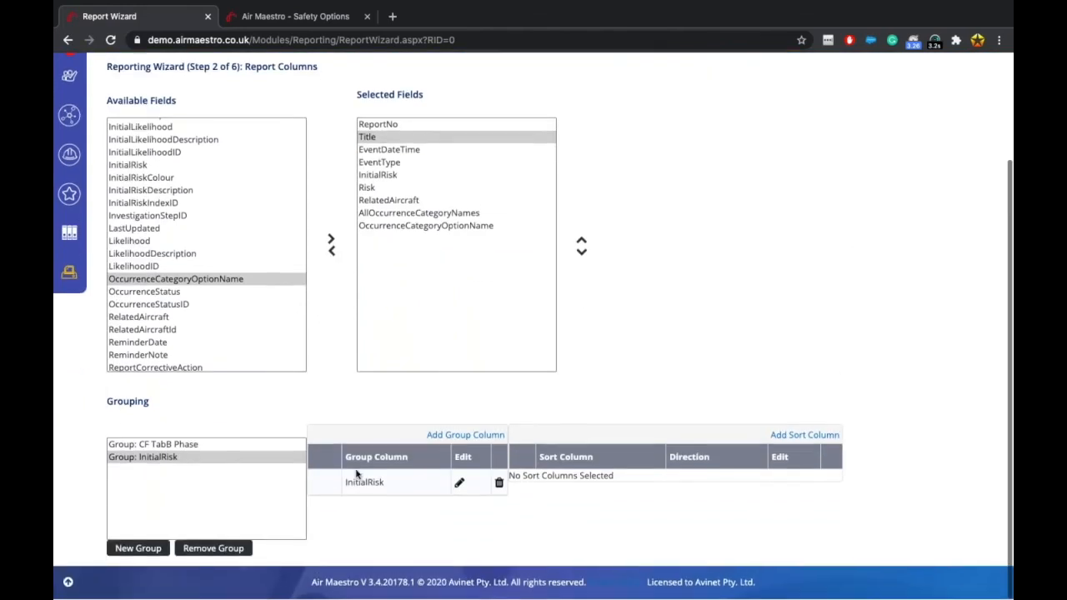
scroll(699, 163, "up", 3)
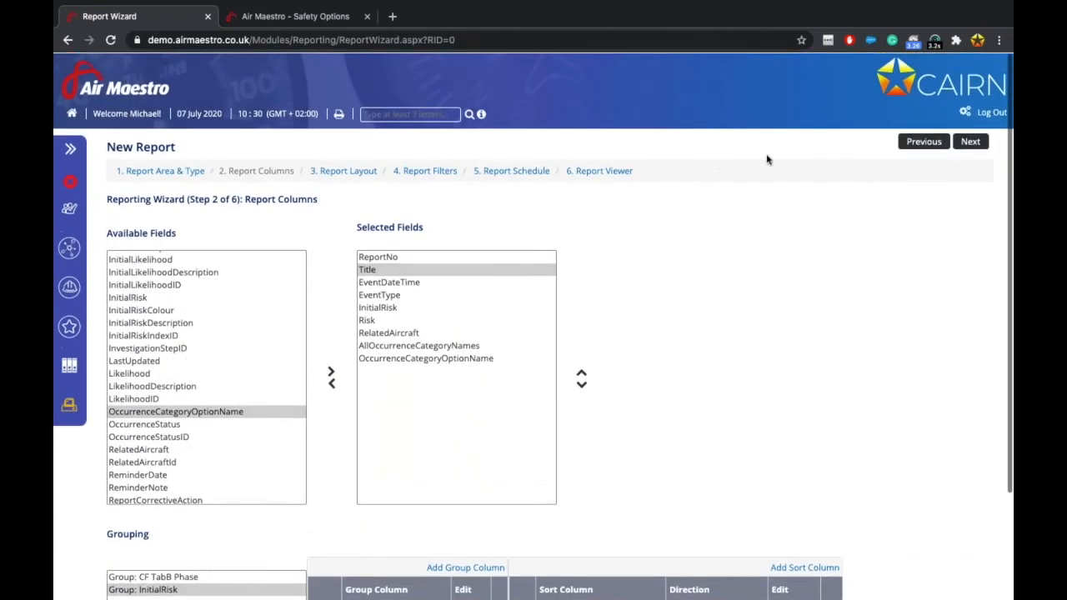
left_click(971, 141)
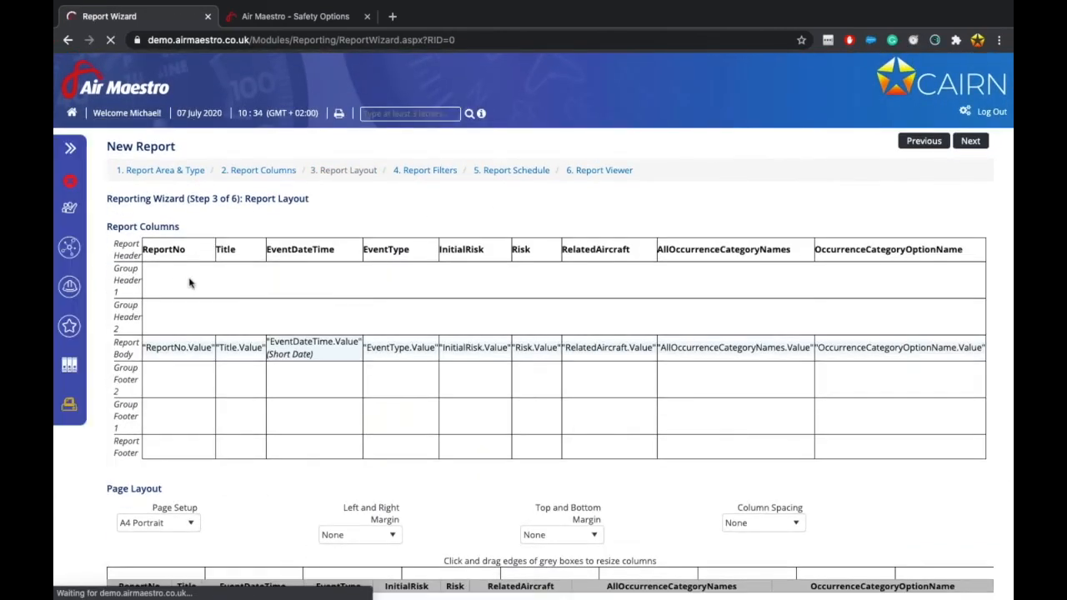
Give Group Header 1 (CF_TabB_Phase) and Group Header 2 (InitialRisk) simple group labels.
right_click(190, 283)
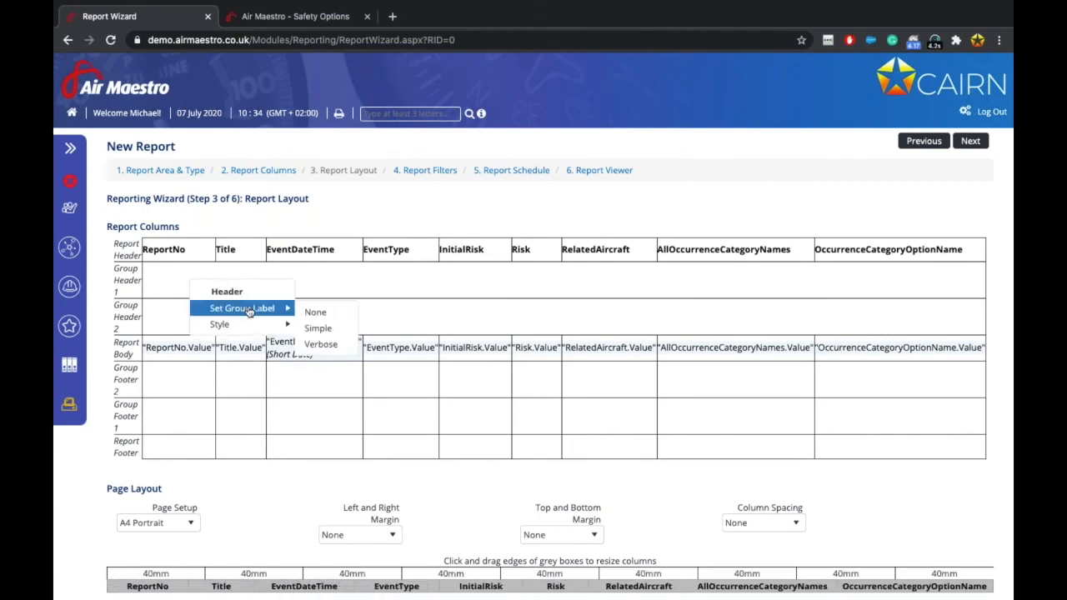
mouse_move(250, 324)
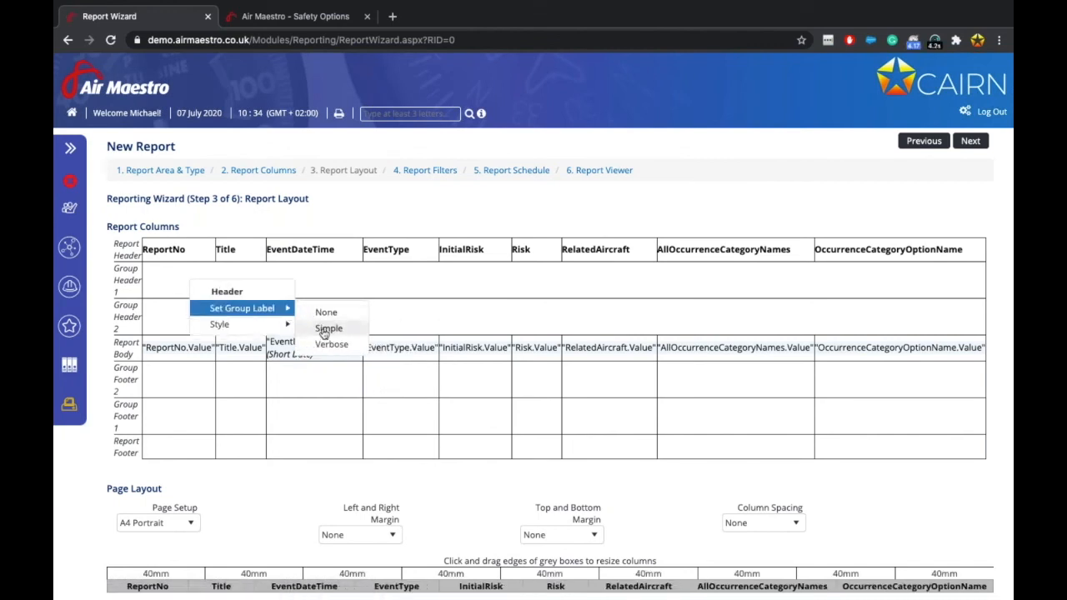
left_click(324, 334)
right_click(221, 323)
mouse_move(292, 347)
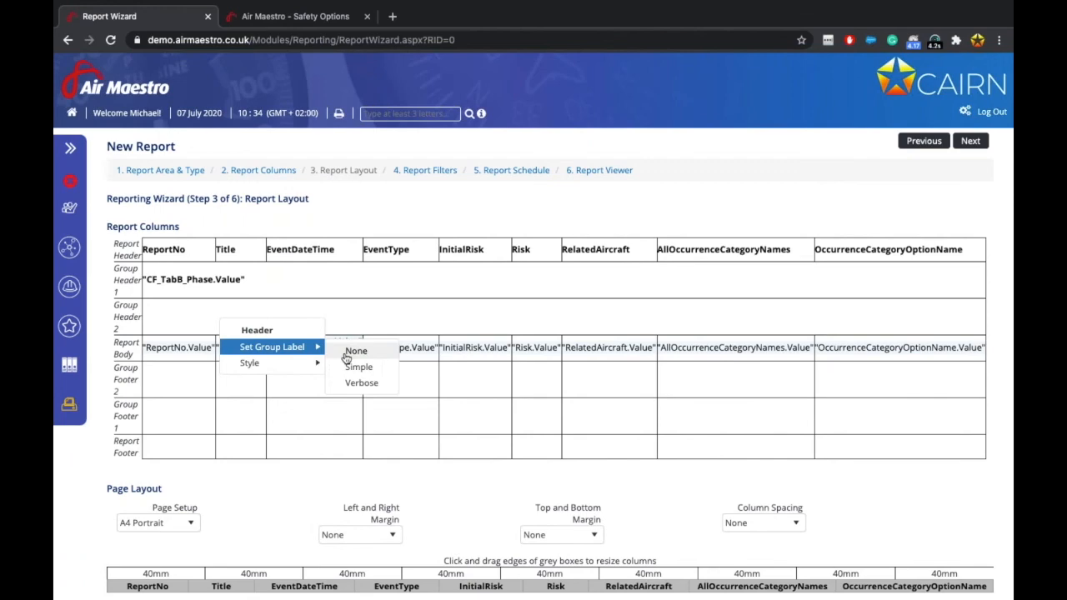
left_click(359, 367)
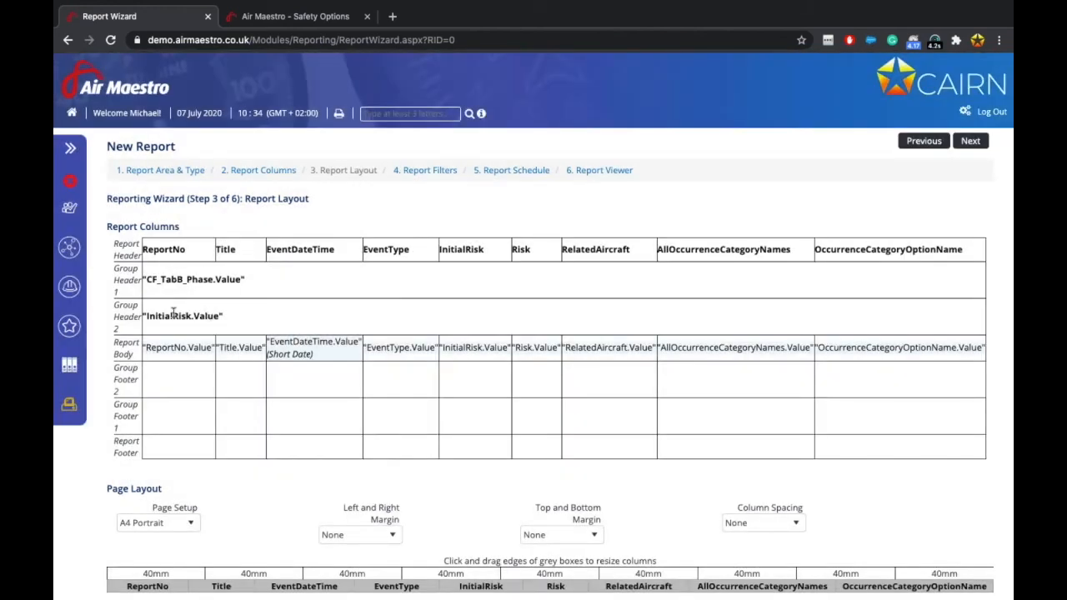
scroll(259, 347, "down", 2)
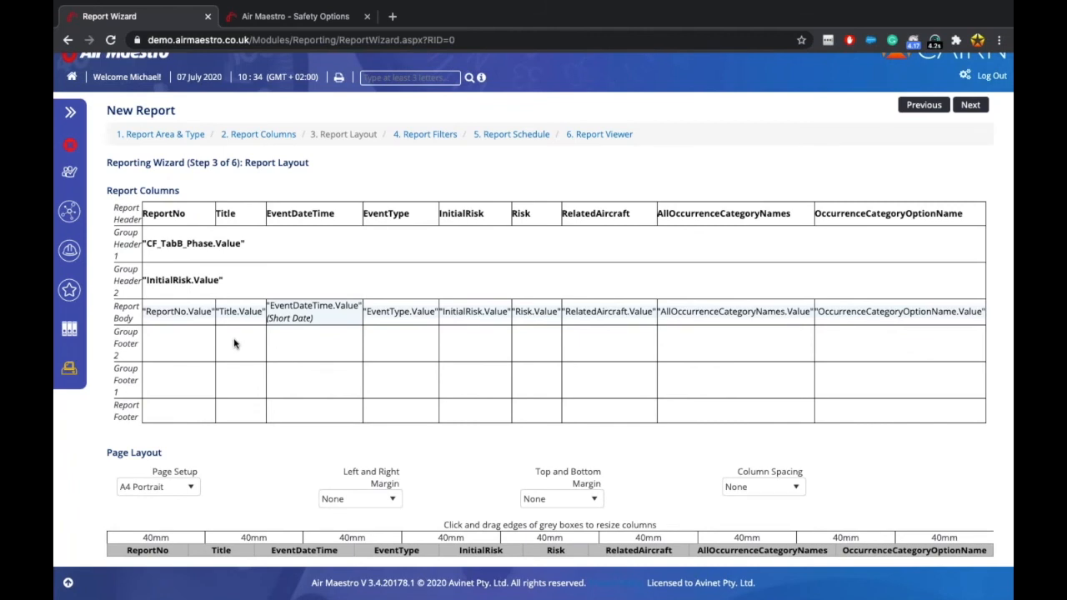
Add a Count Rows calculation to Group Footer 2 and Group Footer 1.
right_click(174, 338)
mouse_move(215, 364)
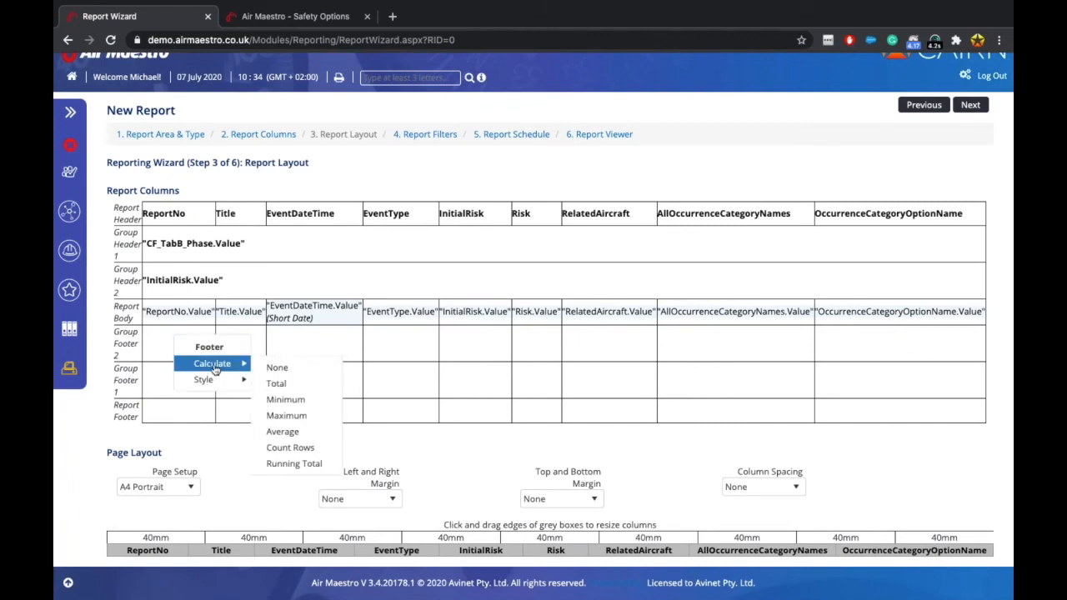
left_click(294, 448)
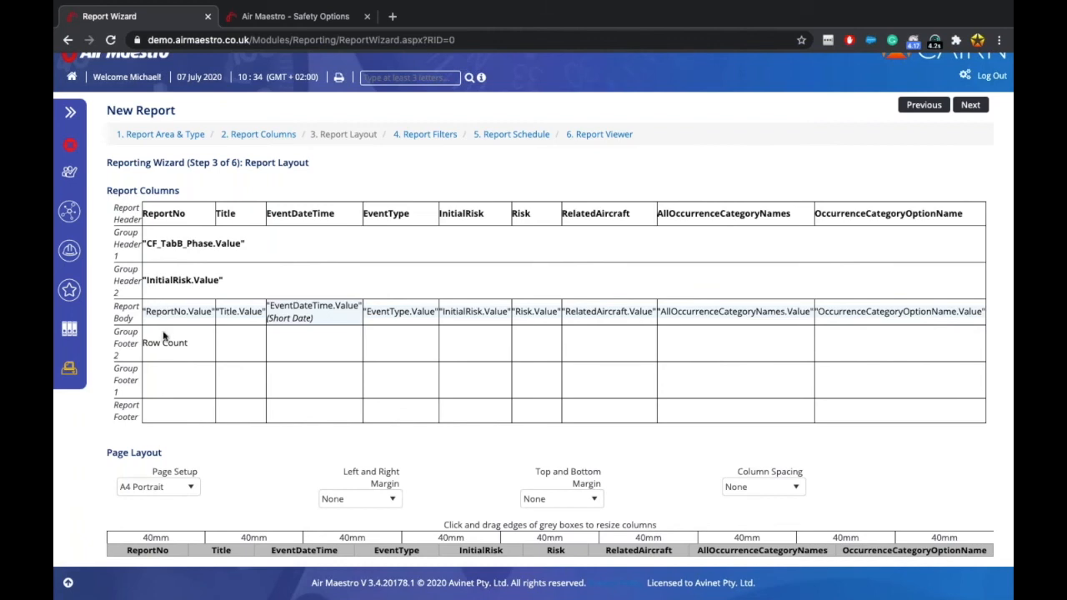
right_click(231, 383)
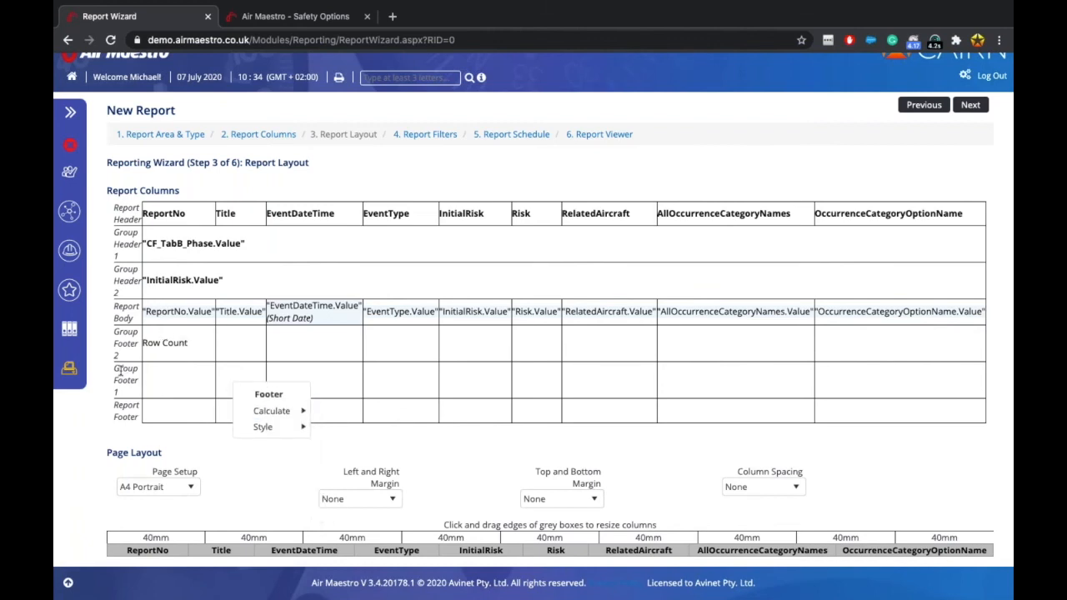
mouse_move(276, 411)
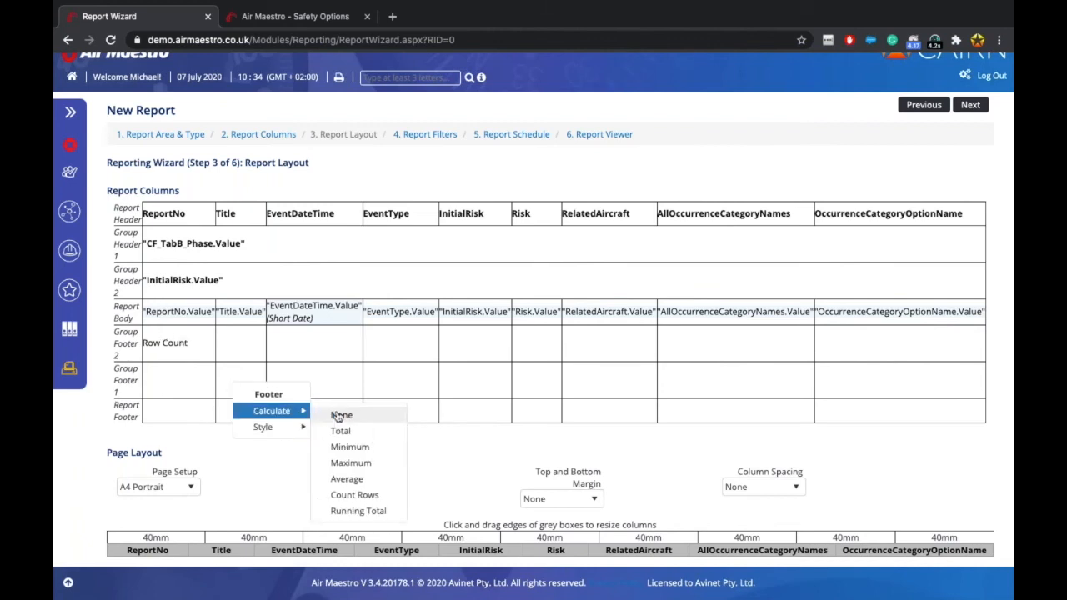
left_click(361, 499)
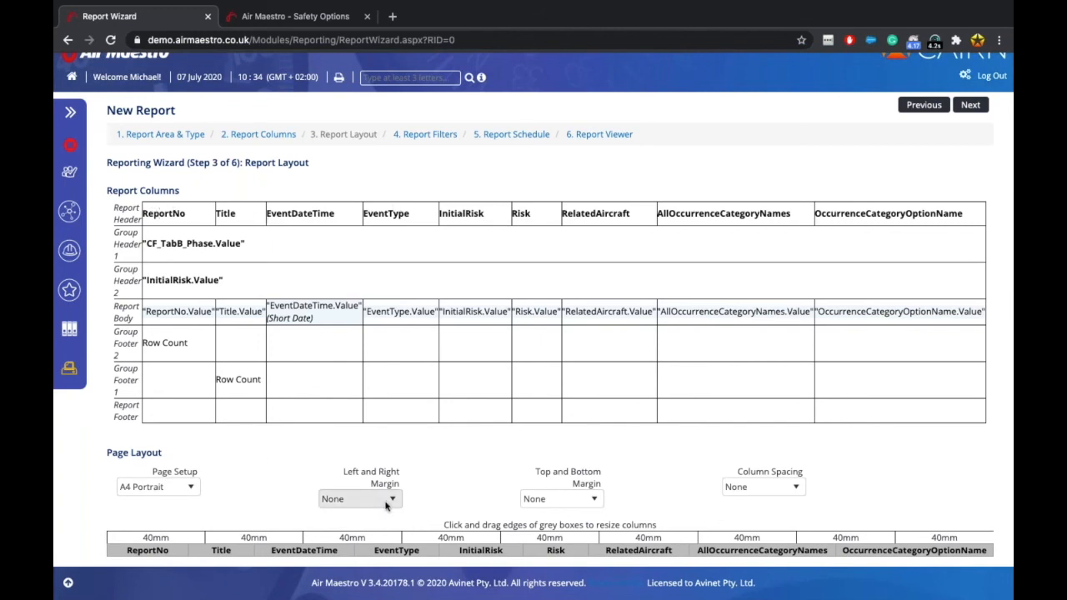
Leave the left and right margins unchanged and advance to the Report Filters step.
left_click(341, 498)
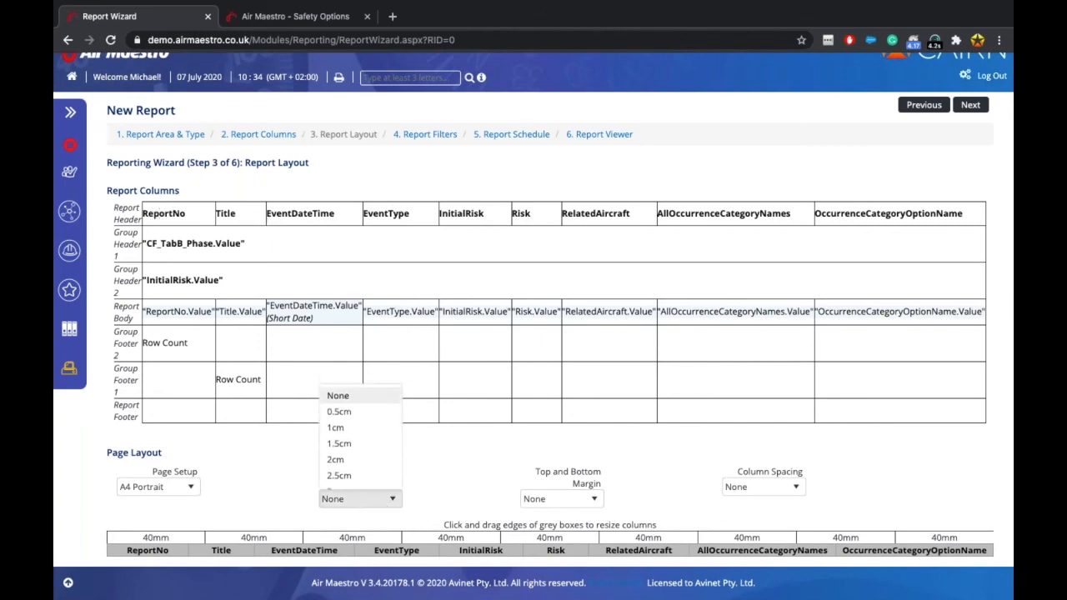
left_click(550, 181)
left_click(975, 107)
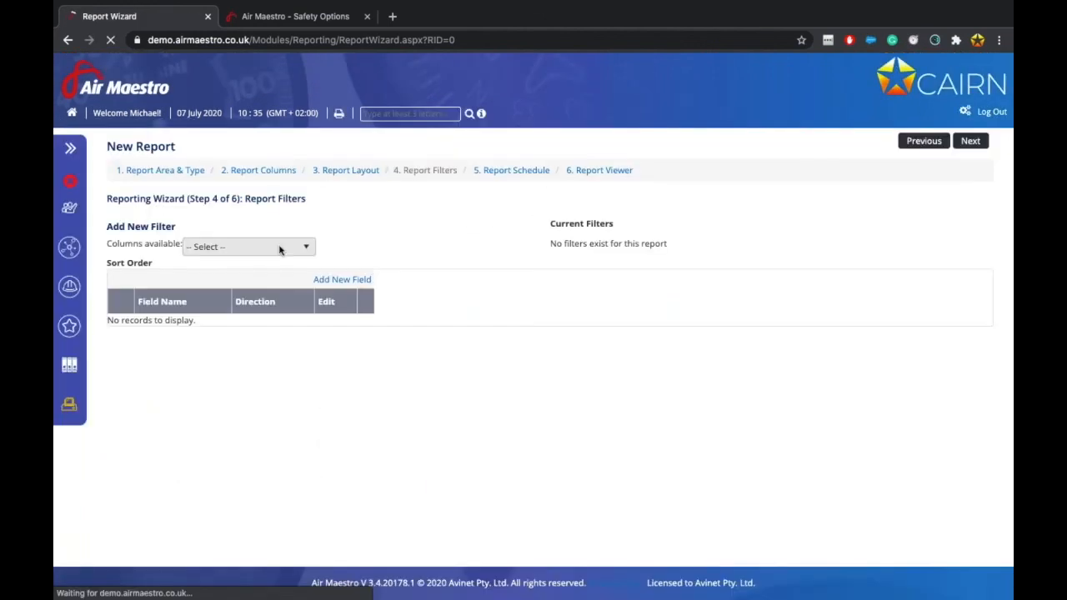
Add an EventDateTime filter with the 'after or on' comparison.
left_click(280, 247)
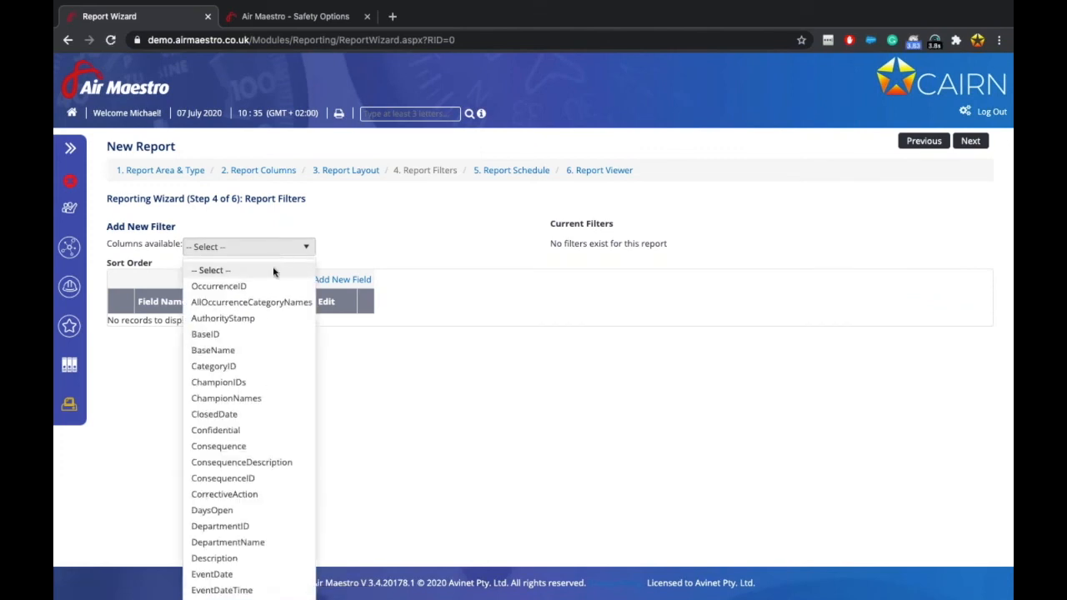
scroll(242, 456, "down", 2)
scroll(241, 454, "down", 3)
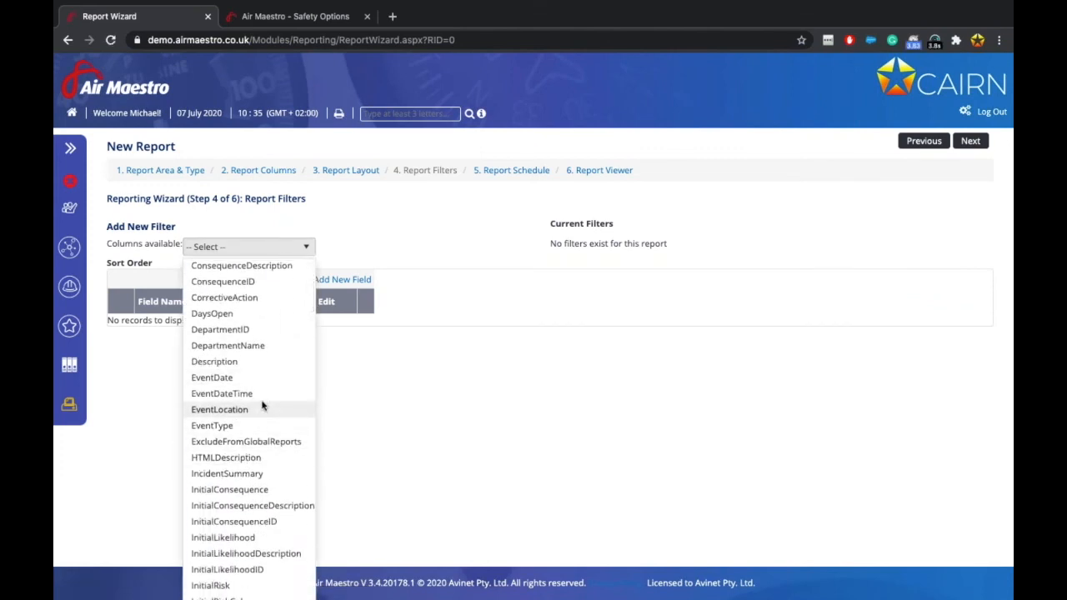
left_click(248, 396)
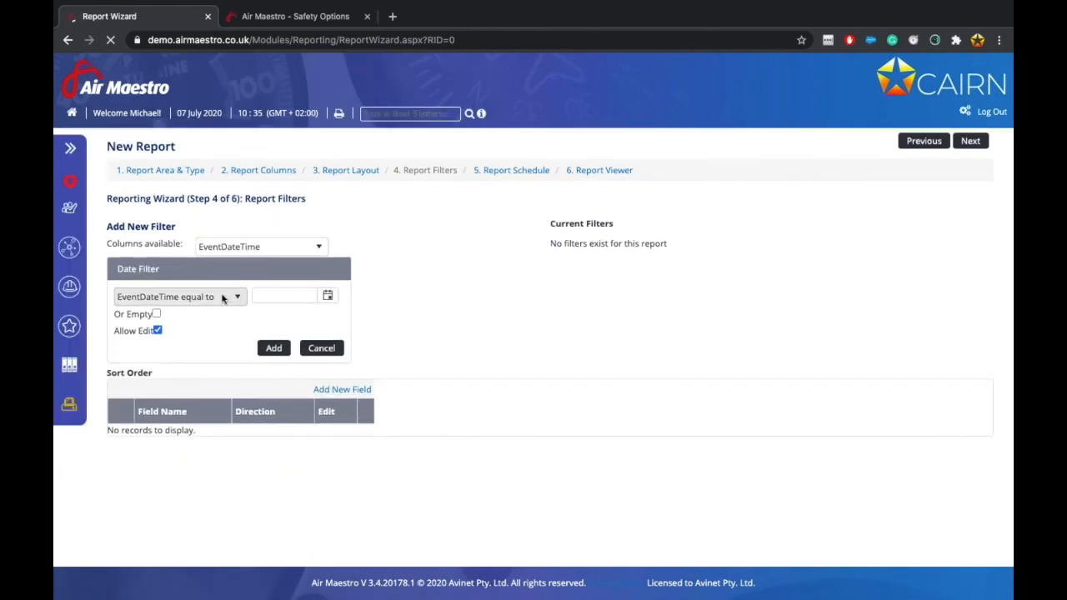
left_click(223, 298)
left_click(207, 385)
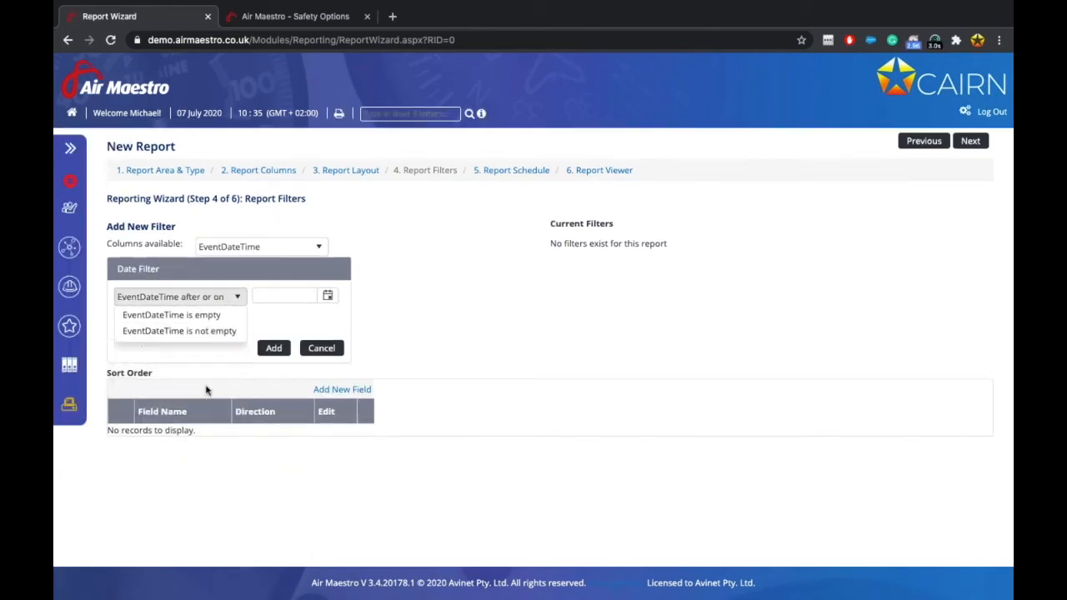
left_click(274, 349)
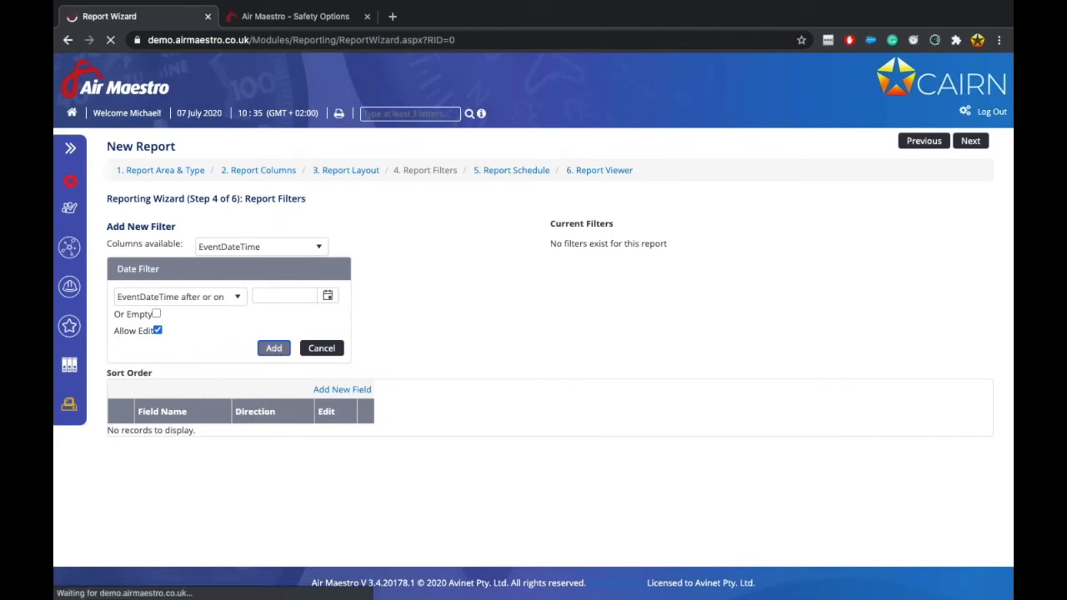
Add a second EventDateTime filter with the 'before or on' comparison.
left_click(296, 249)
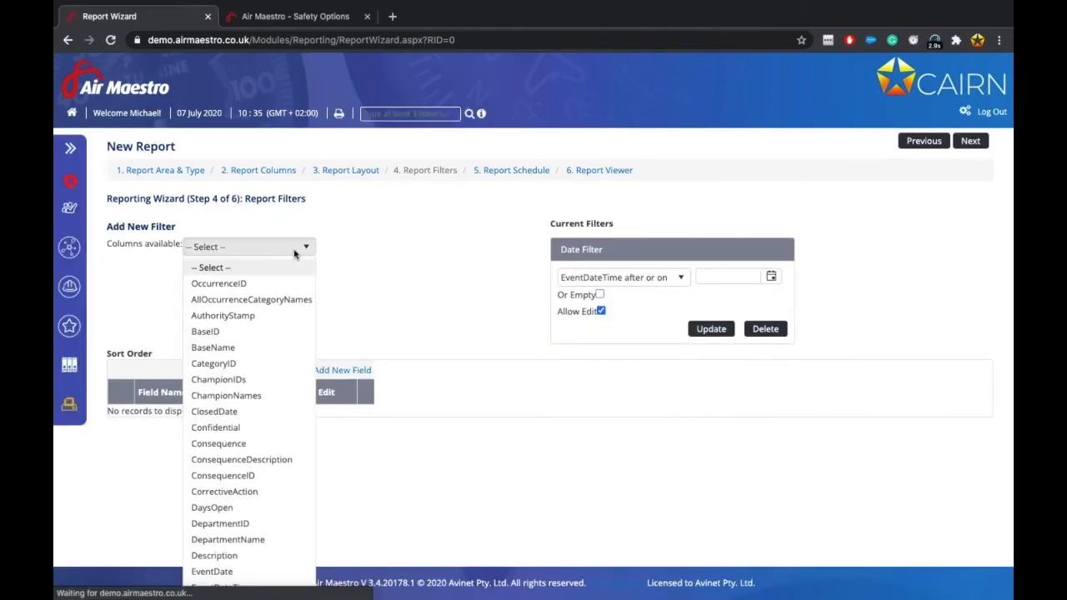
scroll(267, 486, "down", 3)
left_click(246, 478)
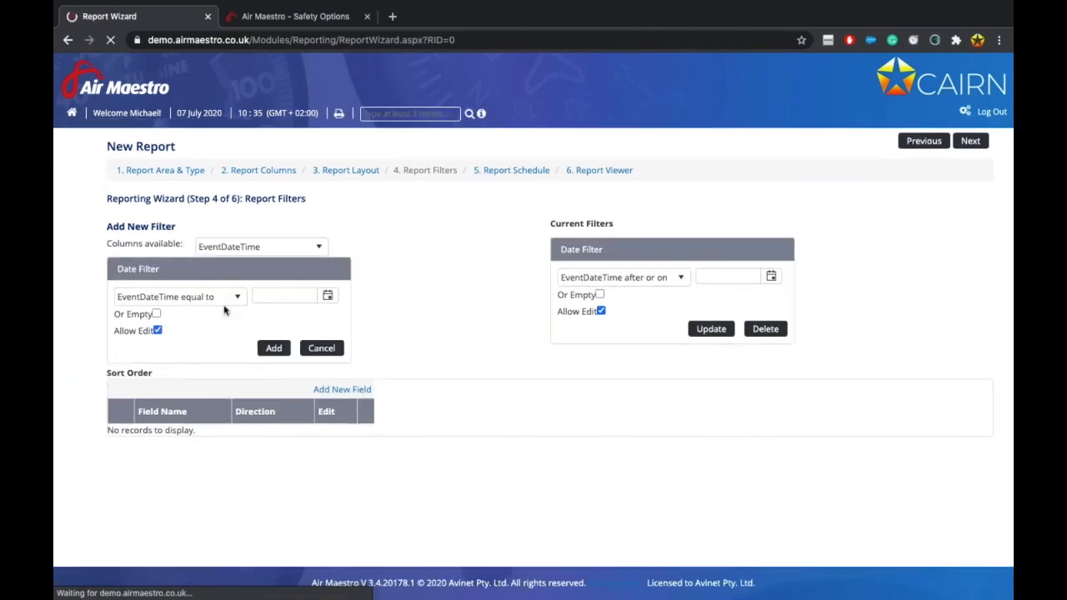
left_click(218, 298)
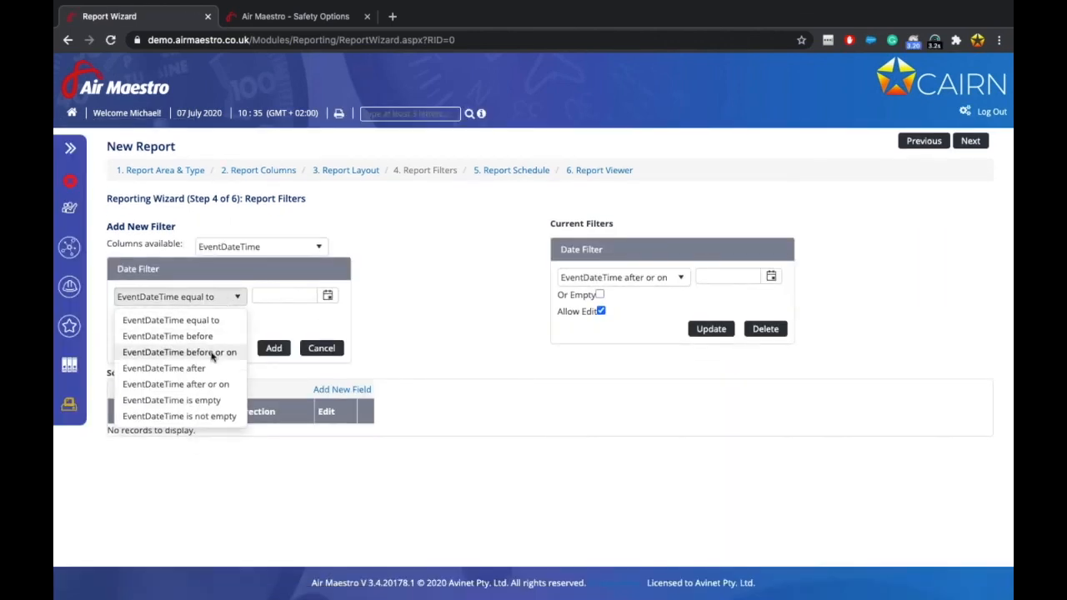
left_click(213, 352)
left_click(267, 349)
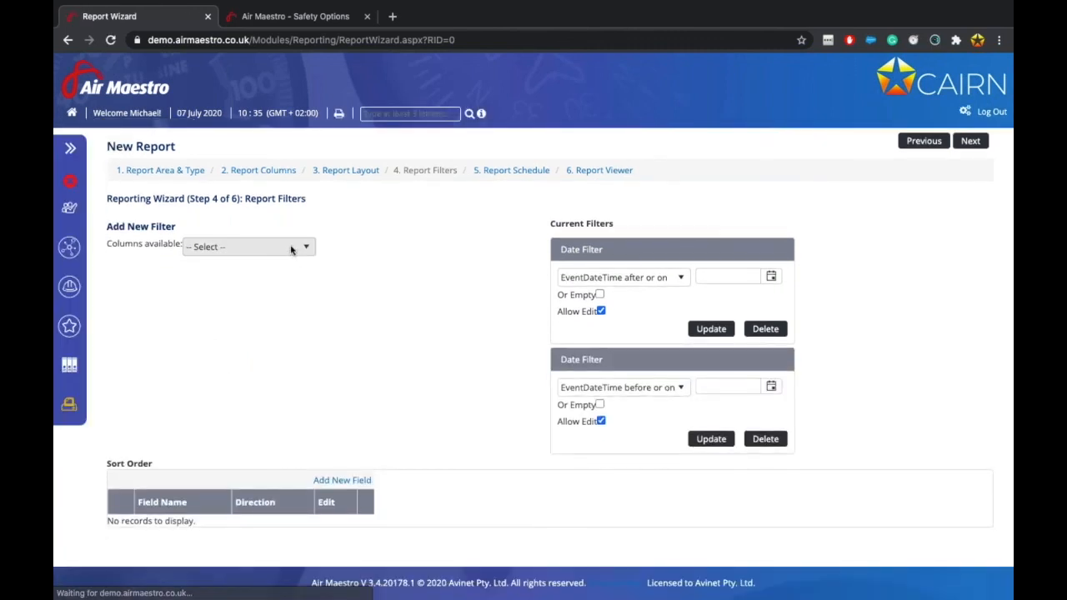
left_click(291, 249)
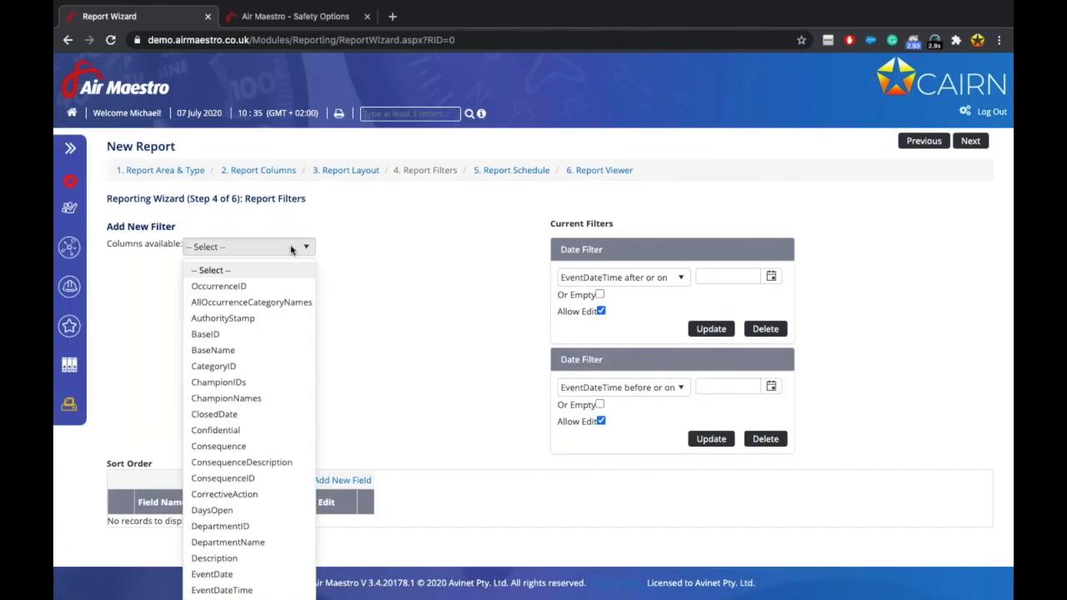
Add a BaseID filter set to All, after briefly trying BaseName, and continue past filters.
left_click(217, 335)
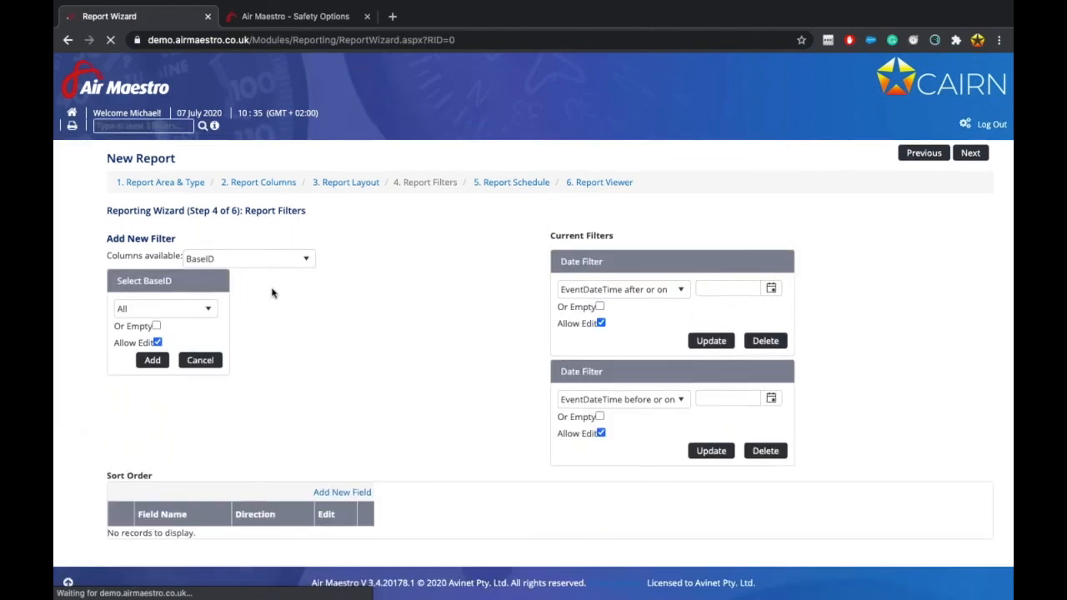
left_click(200, 294)
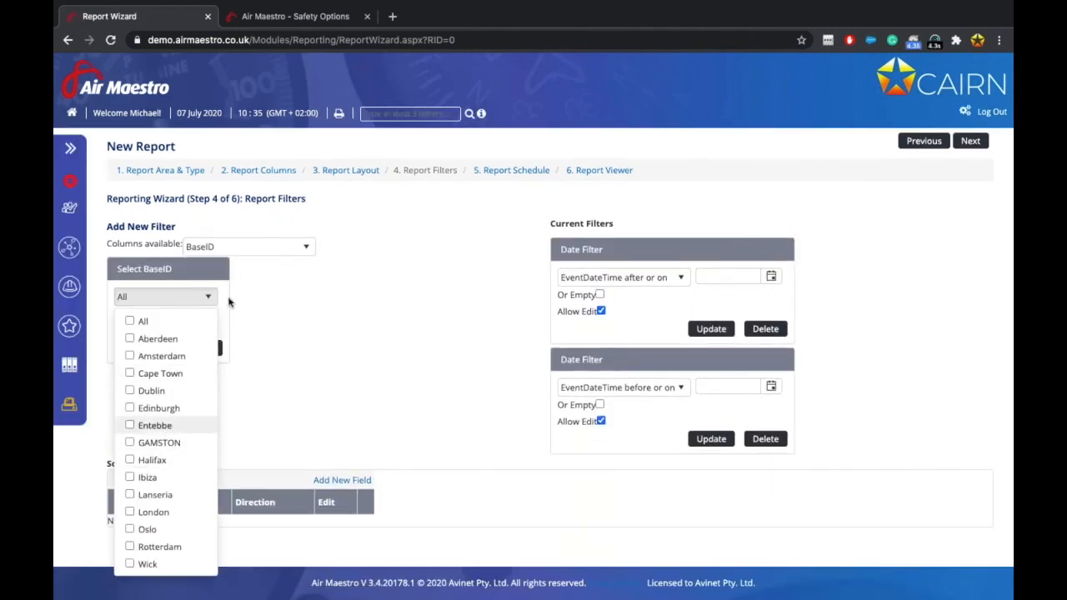
left_click(271, 249)
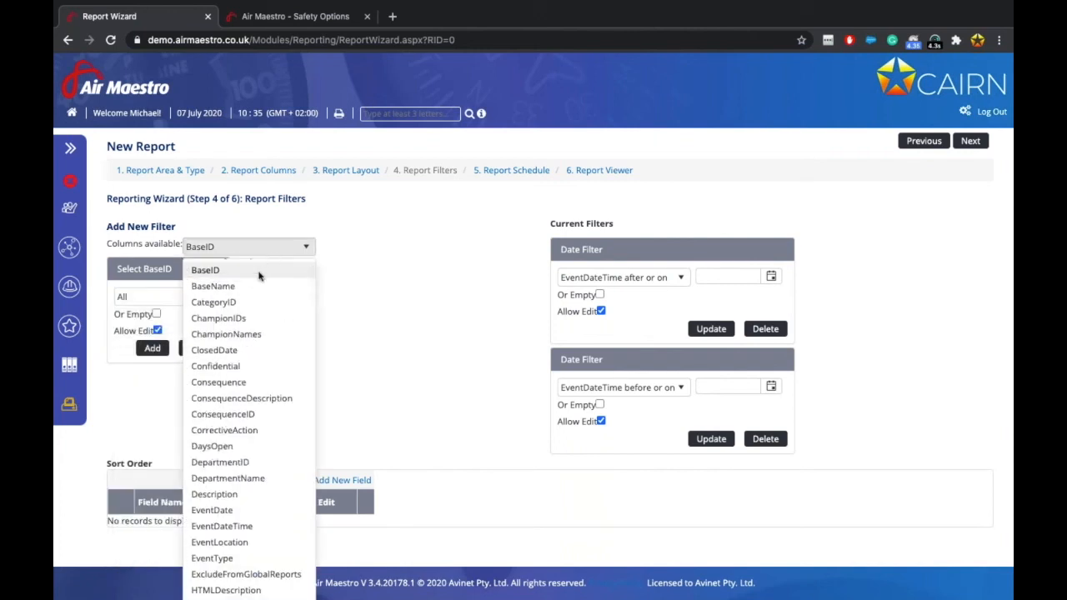
left_click(288, 286)
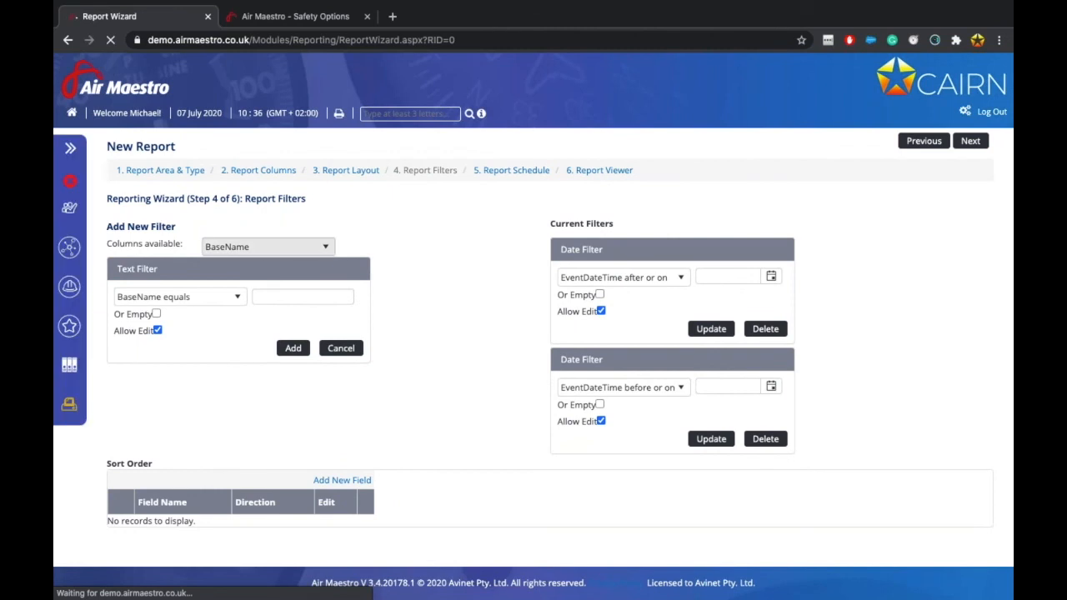
left_click(302, 246)
scroll(258, 294, "up", 1)
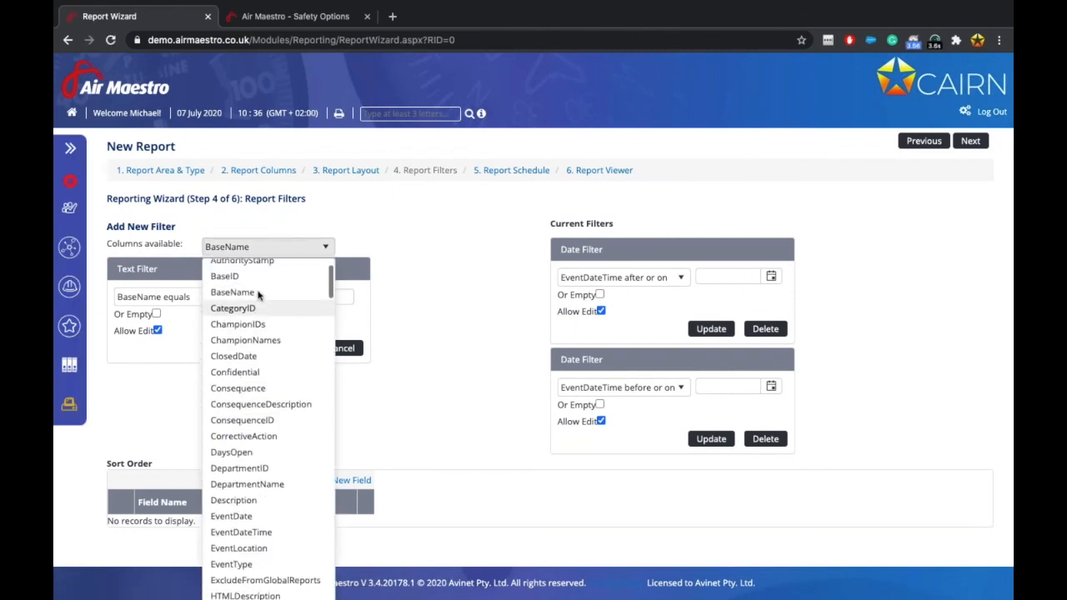
left_click(250, 276)
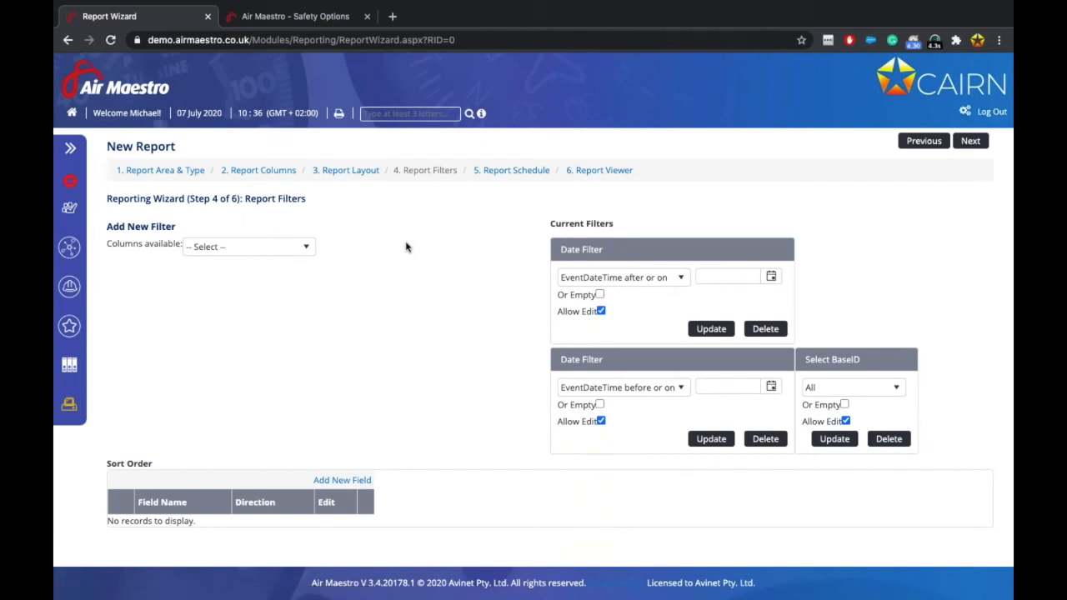
left_click(972, 142)
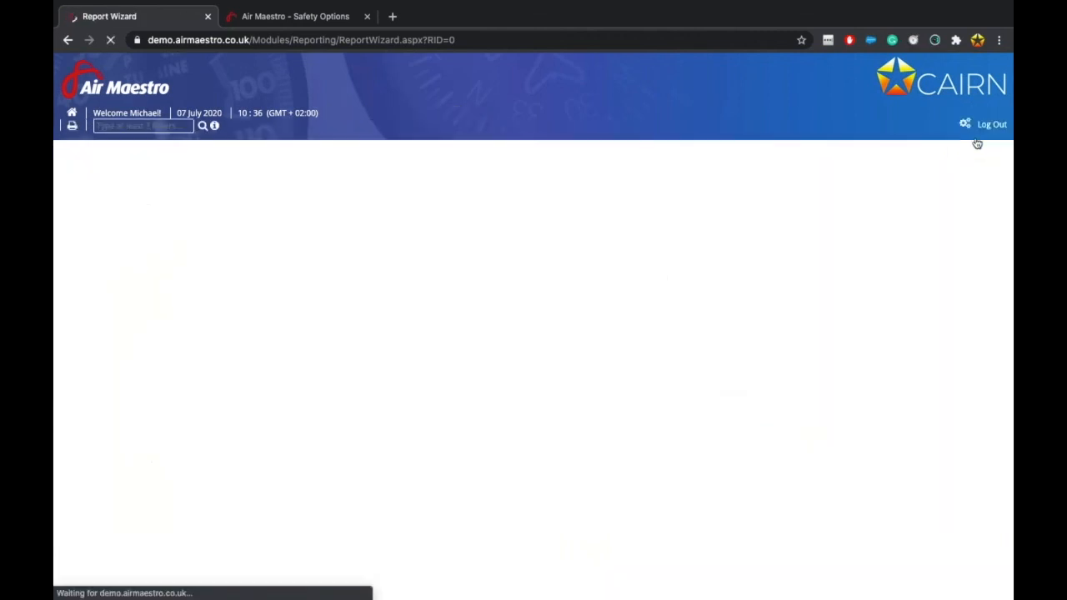
In the Report Viewer, set the date range from 01/07/2019 to 01/07/2020.
left_click(972, 142)
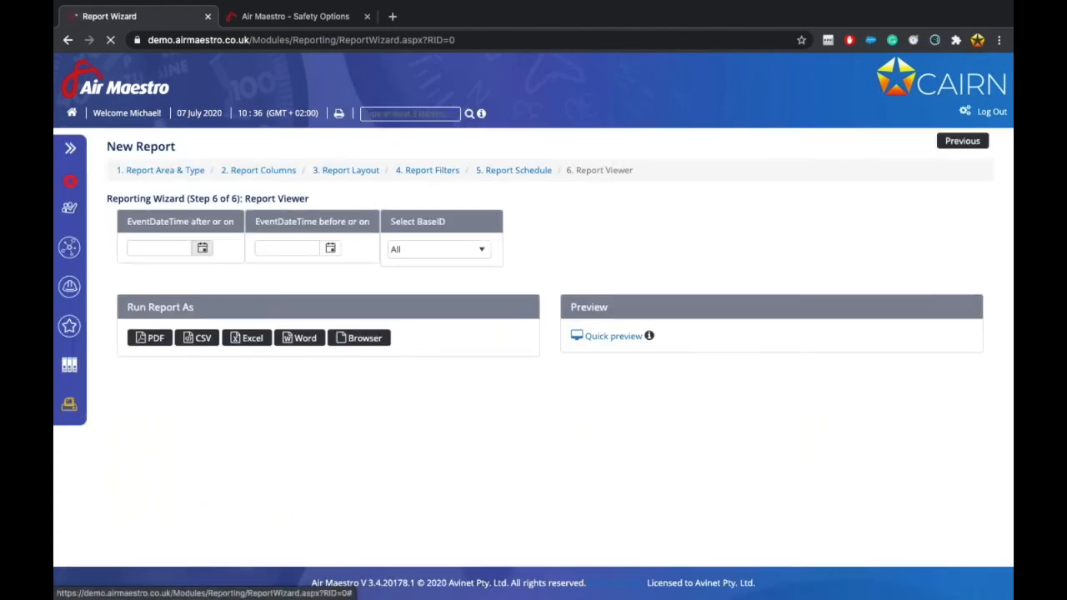
left_click(203, 249)
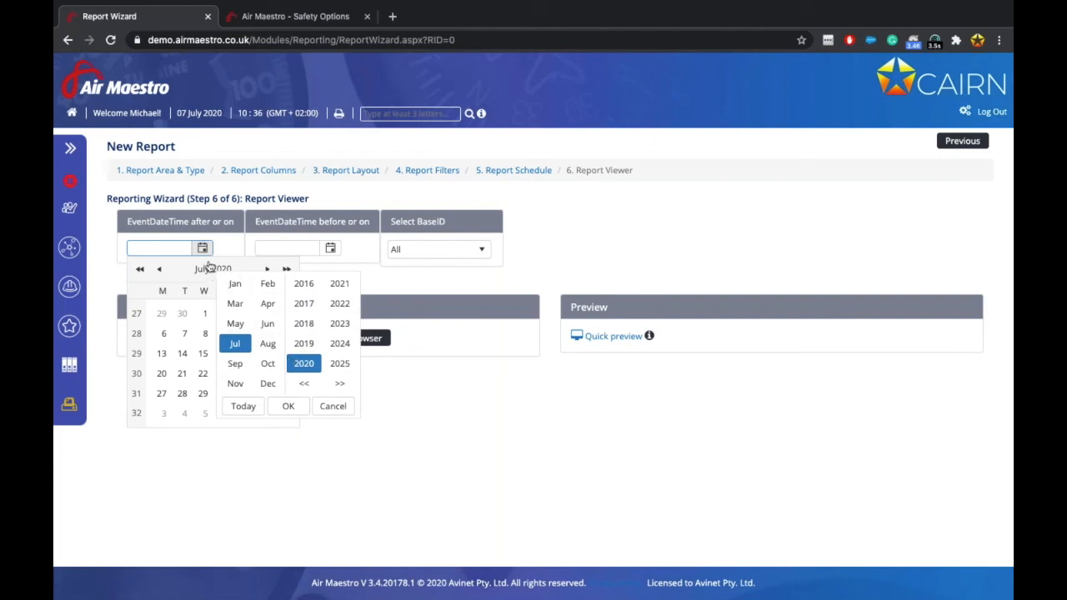
left_click(305, 346)
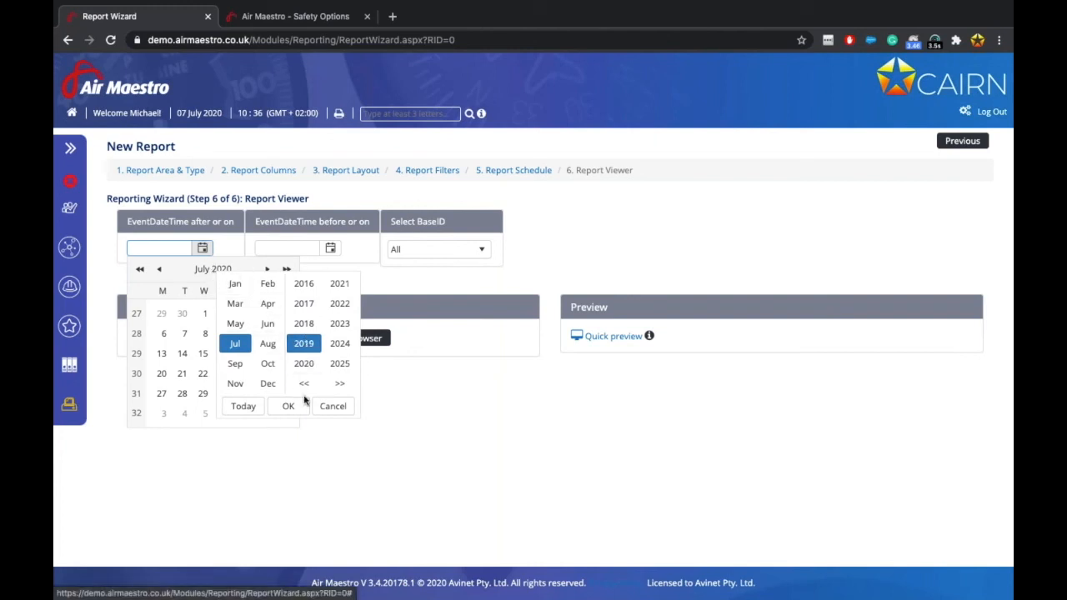
left_click(289, 406)
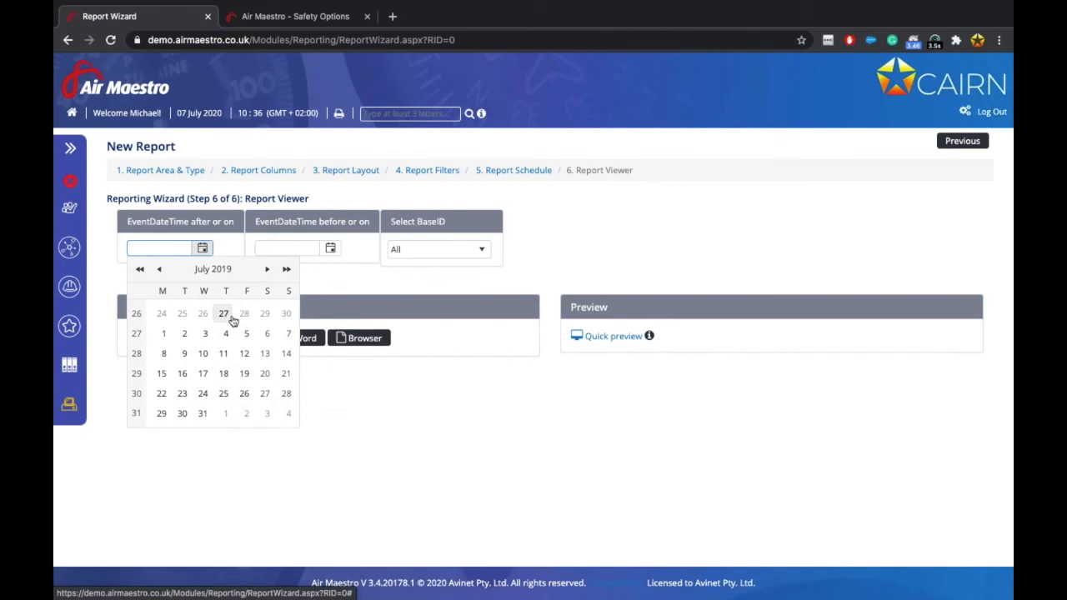
left_click(164, 334)
left_click(330, 248)
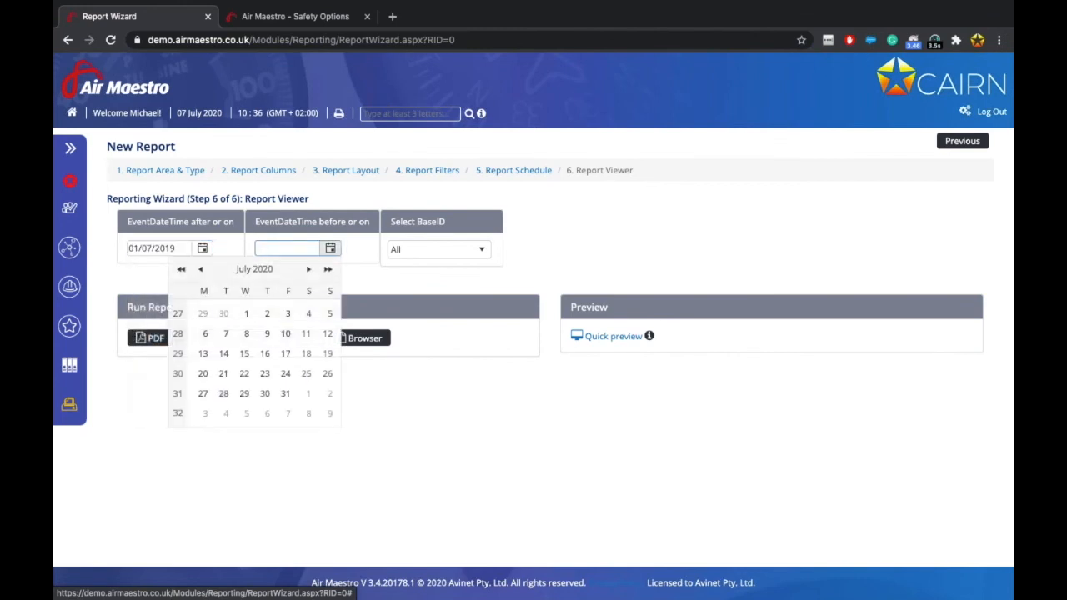
left_click(247, 313)
Set BaseID to All and run the report in the browser.
left_click(435, 249)
left_click(405, 274)
left_click(612, 285)
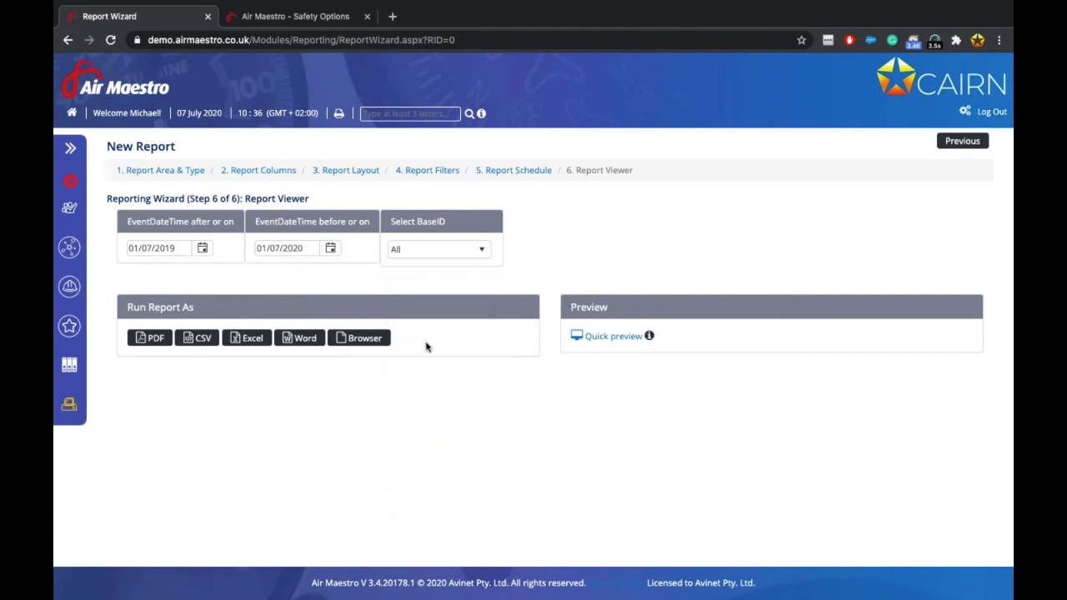
left_click(367, 339)
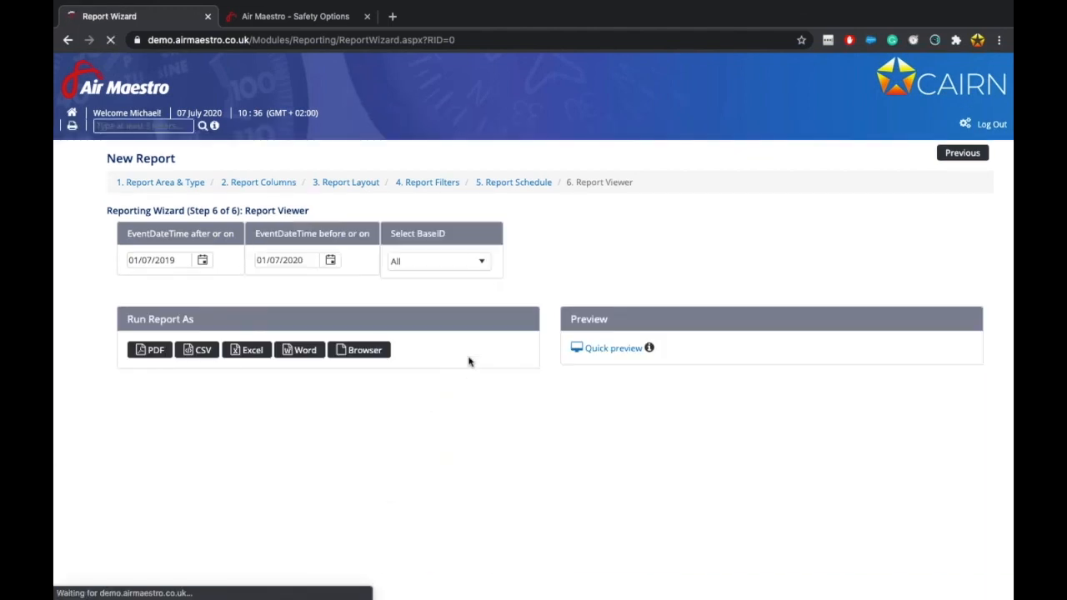
Scroll the first results and switch between pages 1 and 2 of the report.
scroll(464, 359, "down", 5)
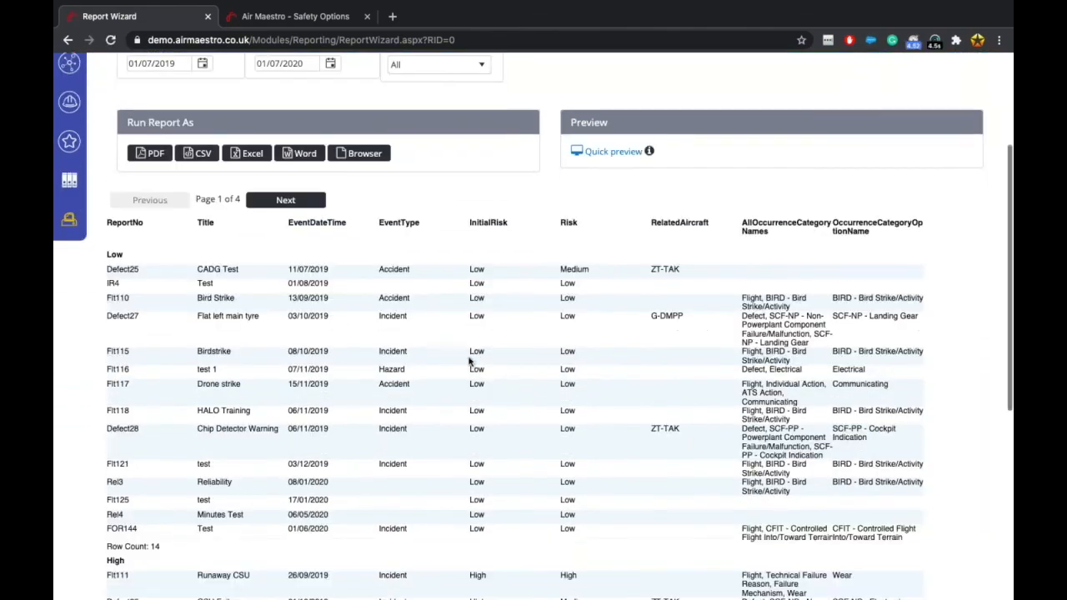
scroll(378, 385, "down", 8)
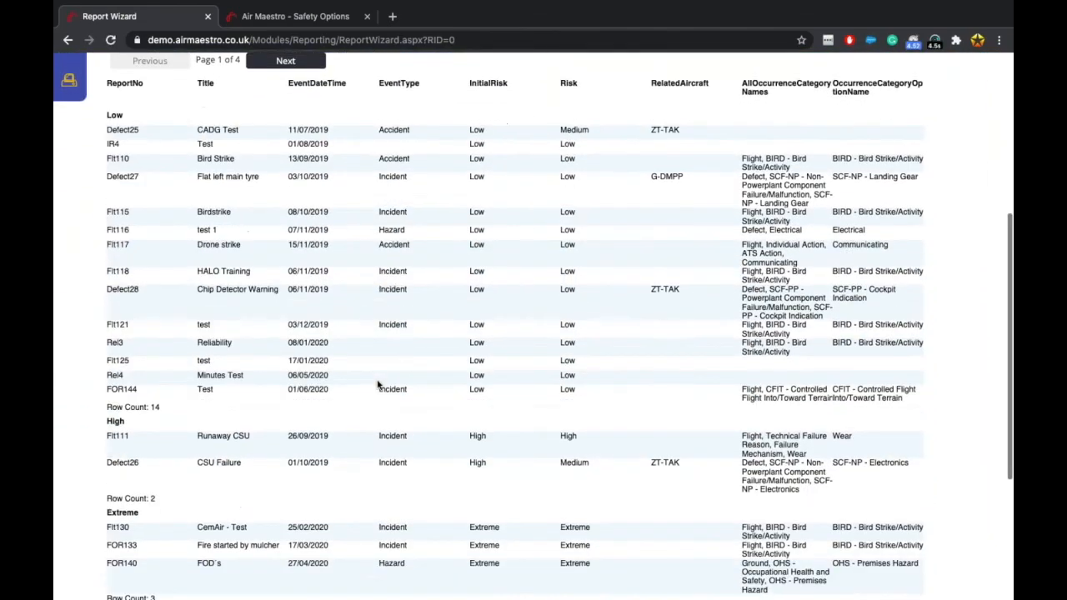
scroll(378, 385, "up", 4)
scroll(378, 385, "up", 3)
left_click(286, 129)
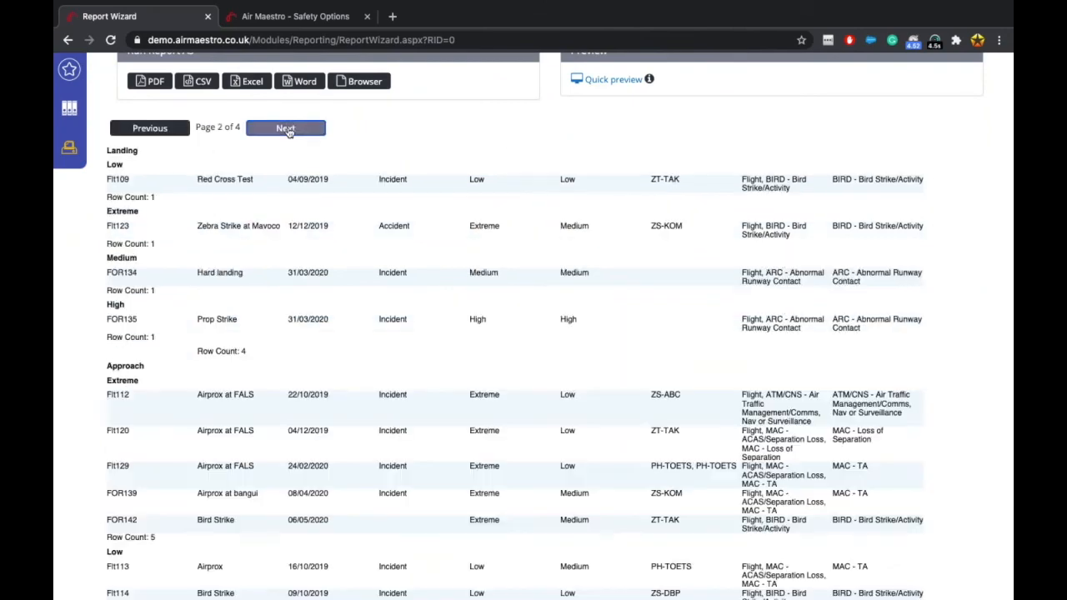
left_click(155, 129)
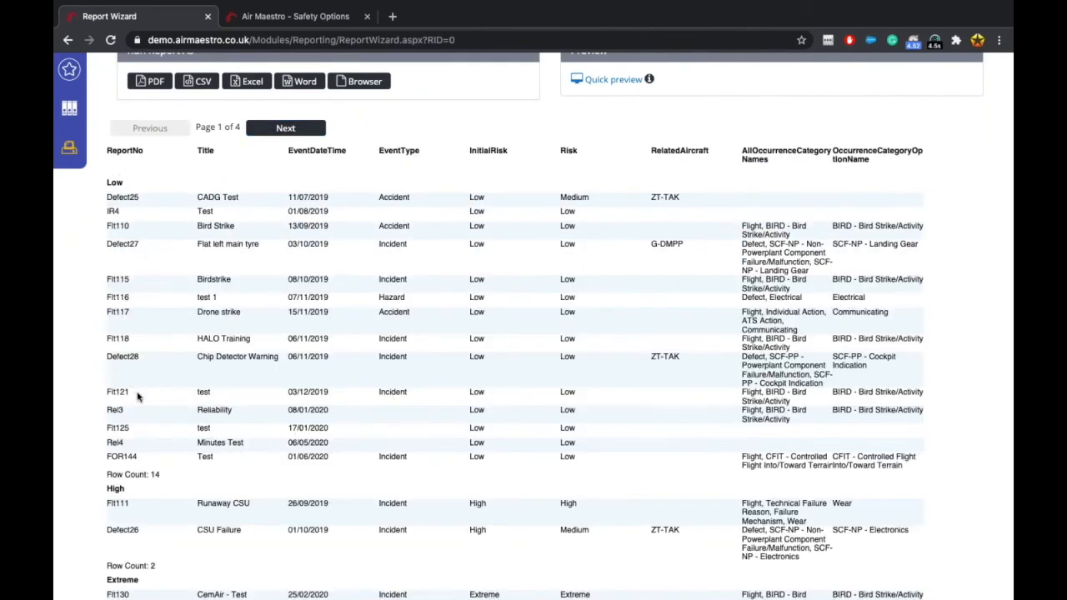
scroll(137, 397, "down", 2)
scroll(179, 285, "up", 3)
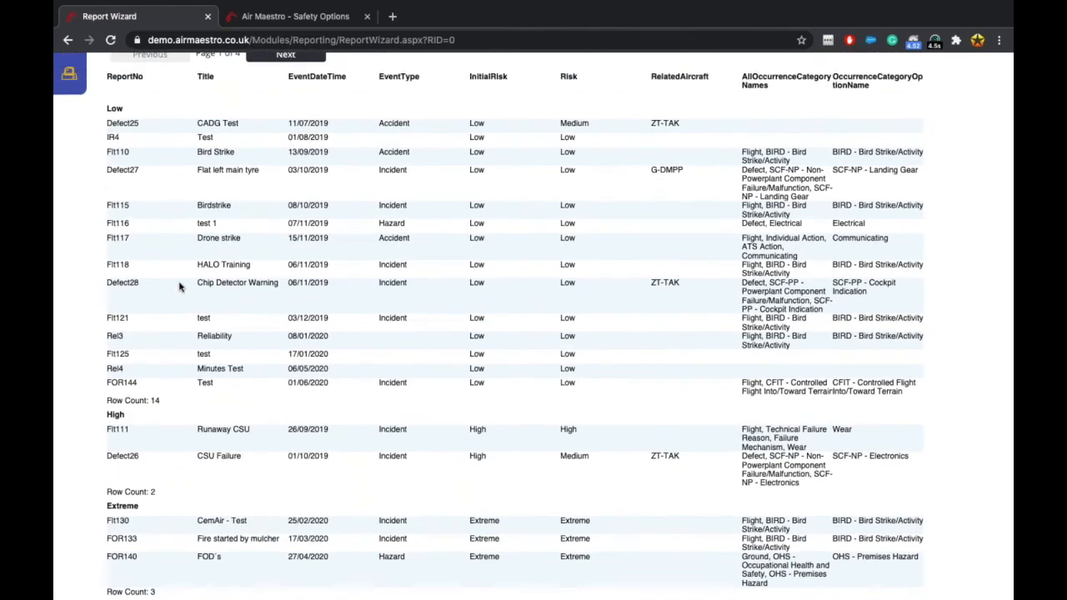
left_click(286, 147)
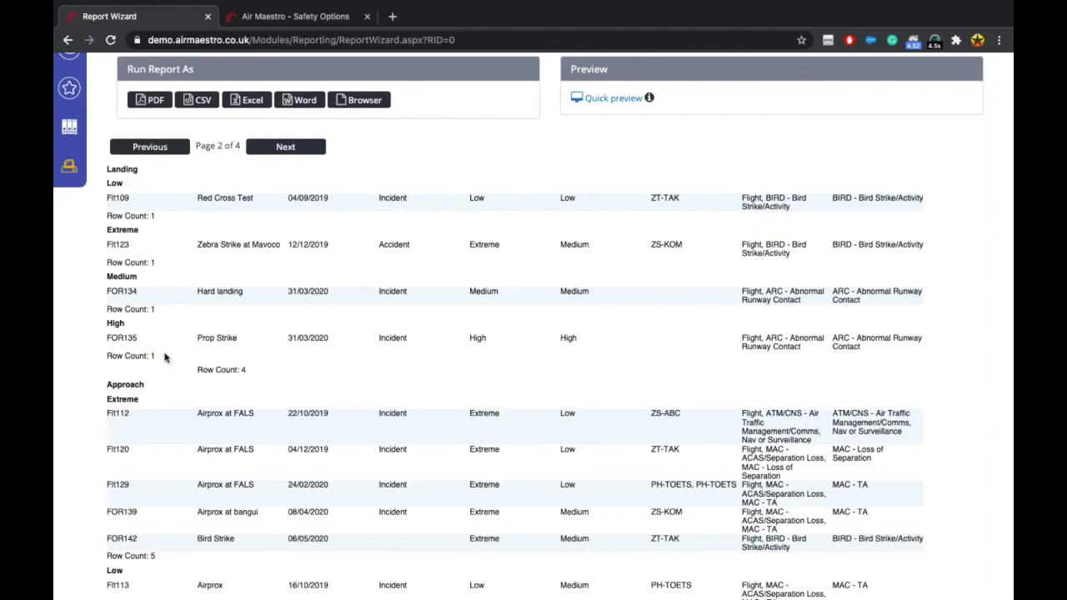
Browse pages 3 and 4 of the report, then return to page 2.
scroll(214, 372, "down", 5)
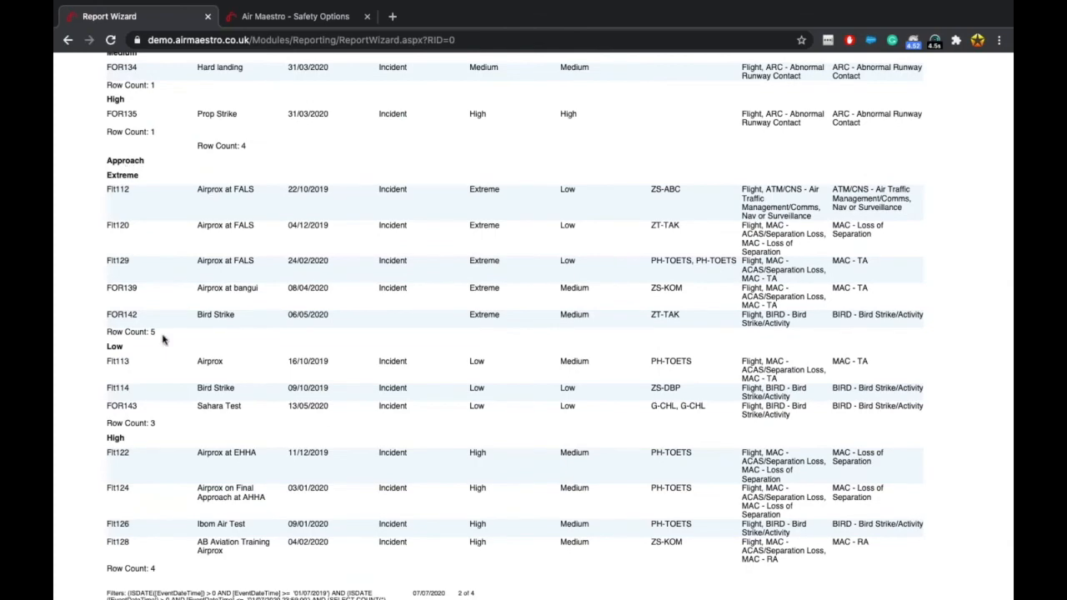
scroll(169, 402, "down", 2)
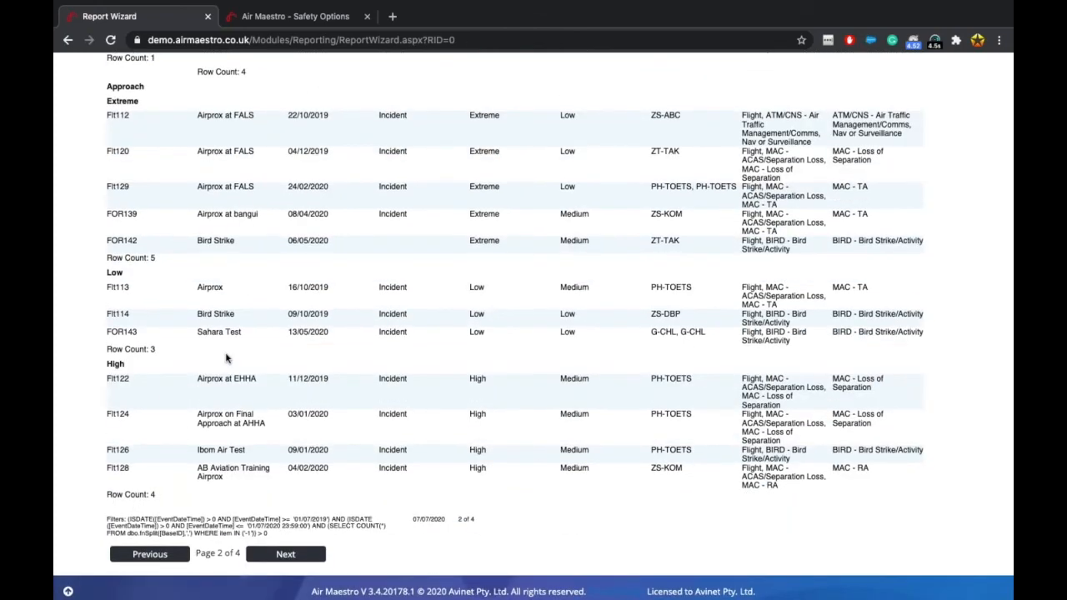
scroll(225, 358, "up", 4)
scroll(227, 384, "up", 2)
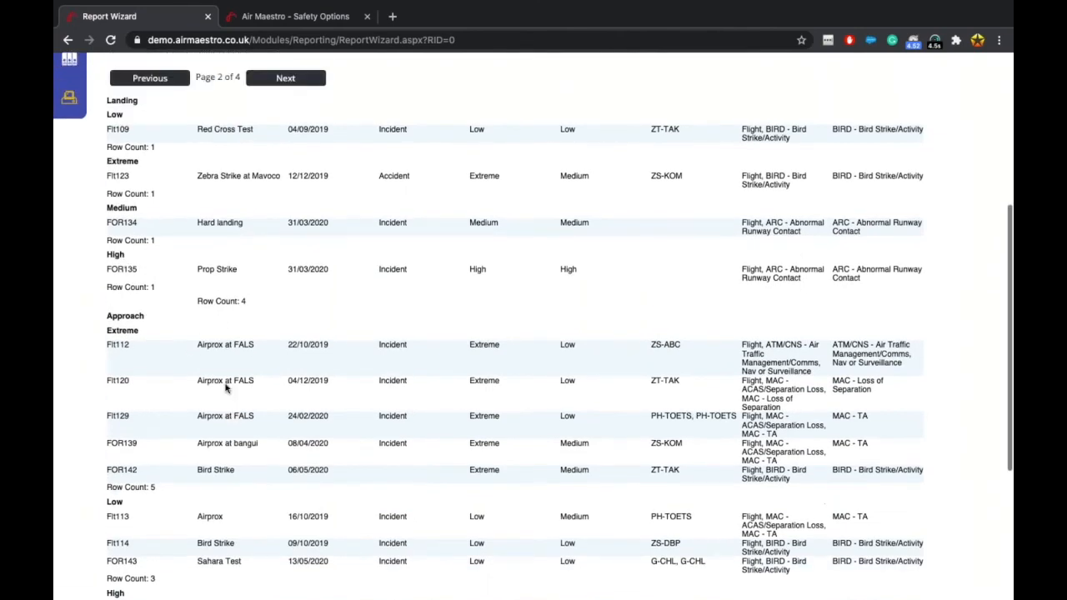
scroll(225, 392, "down", 4)
scroll(203, 443, "down", 3)
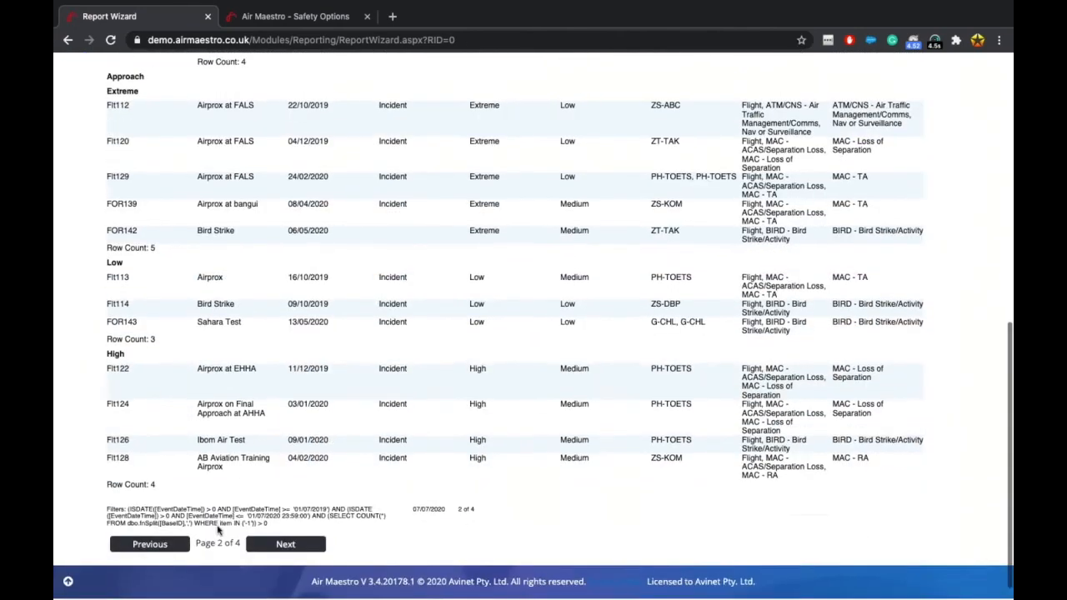
left_click(285, 545)
scroll(285, 340, "up", 5)
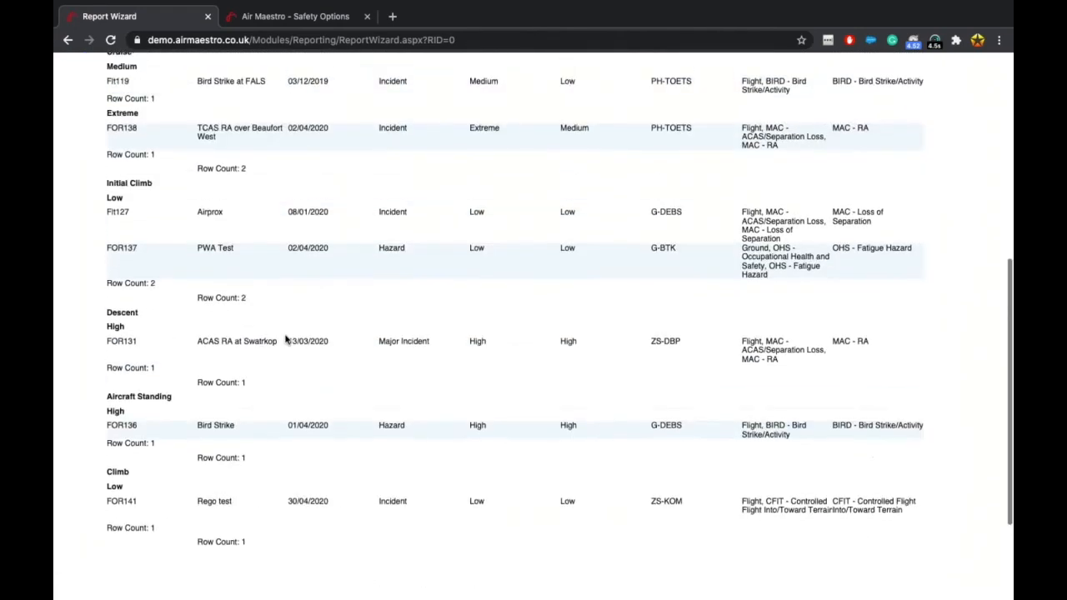
left_click(284, 91)
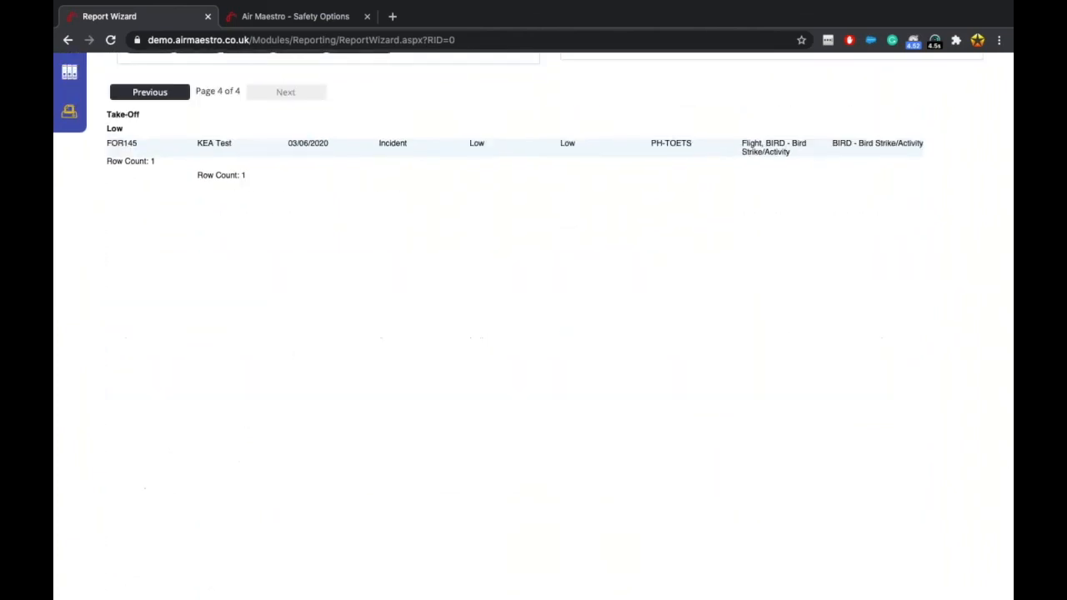
left_click(151, 92)
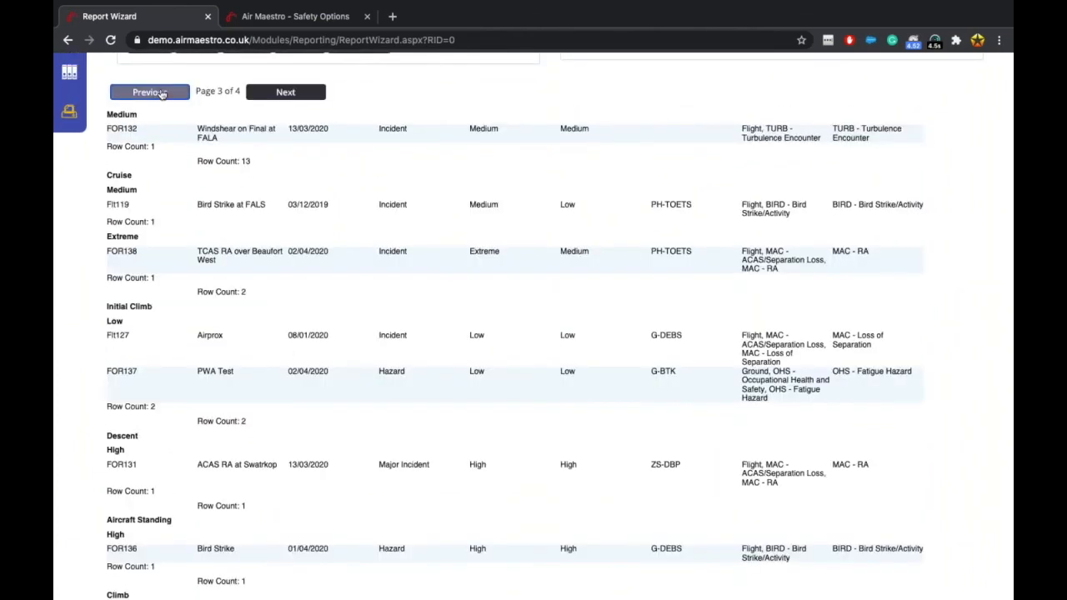
scroll(155, 165, "down", 3)
scroll(155, 165, "up", 5)
left_click(158, 155)
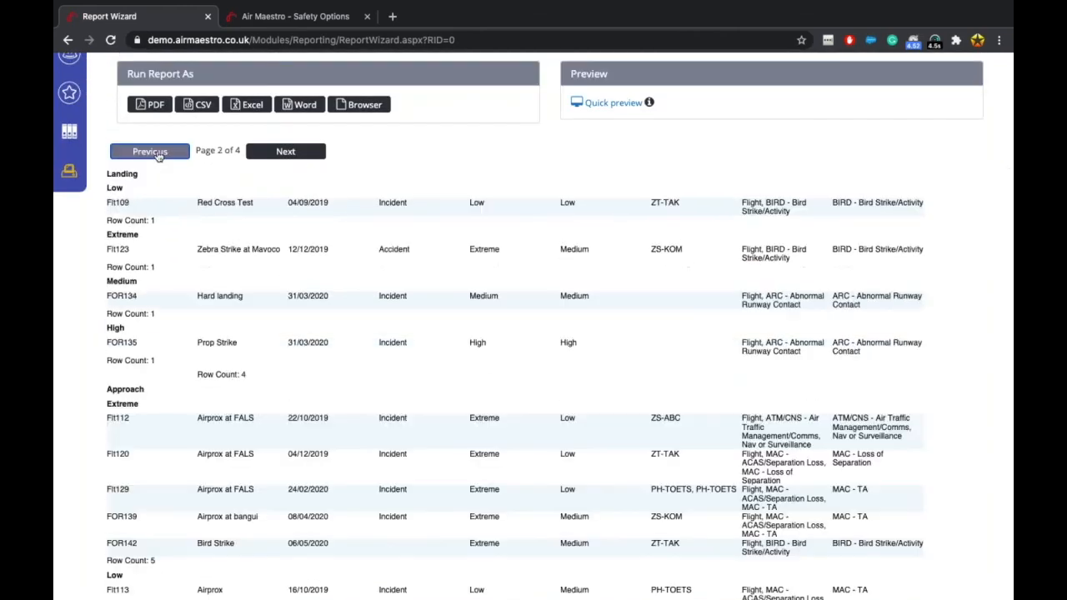
Scroll through page 2's Landing and Approach occurrences grouped by risk with row counts.
scroll(622, 345, "down", 1)
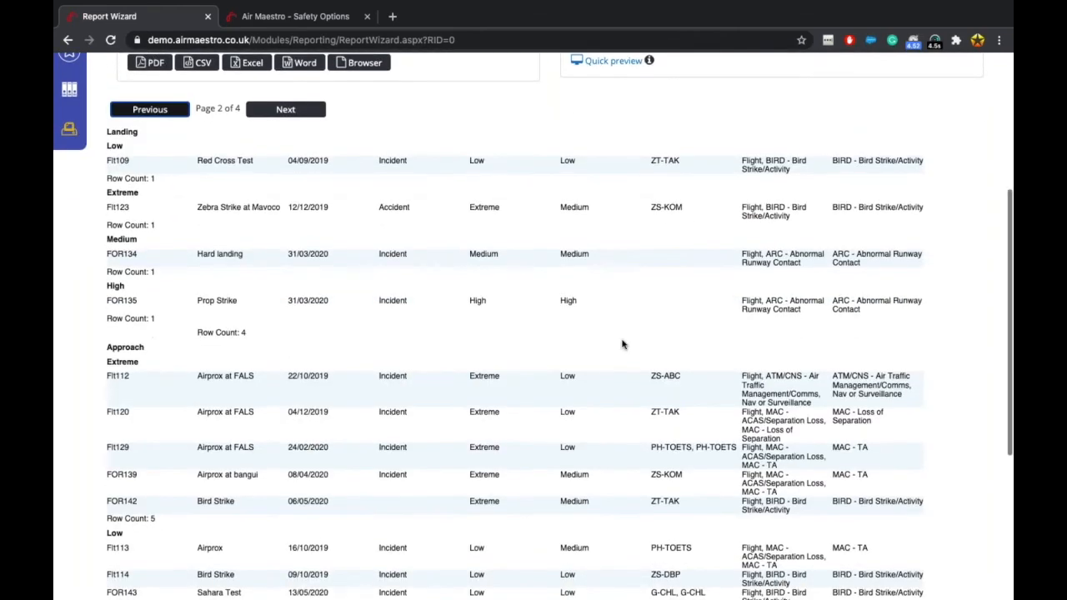
scroll(361, 280, "up", 1)
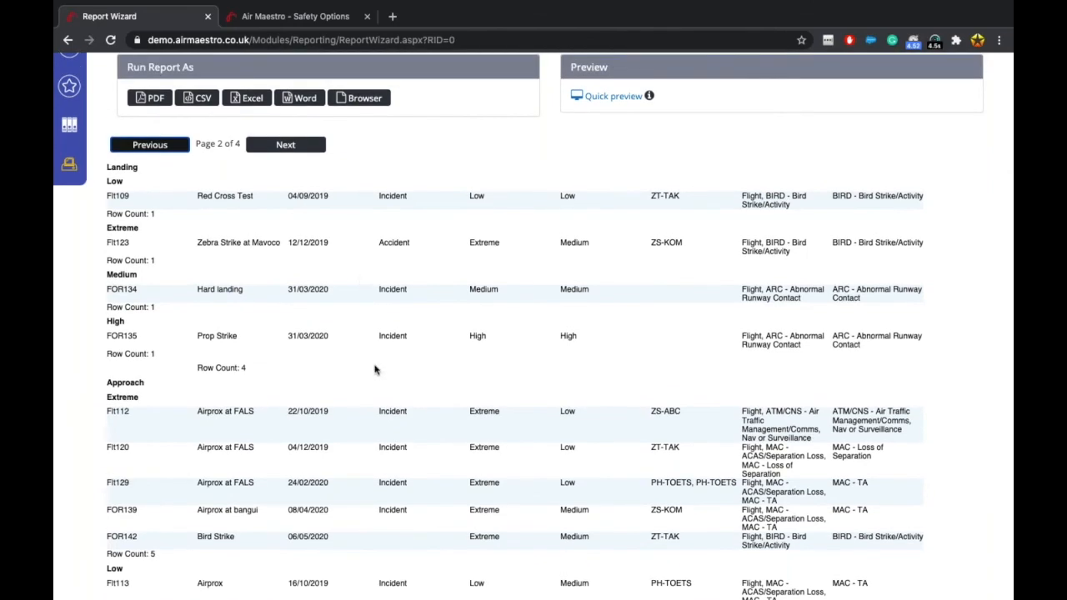
scroll(377, 371, "down", 4)
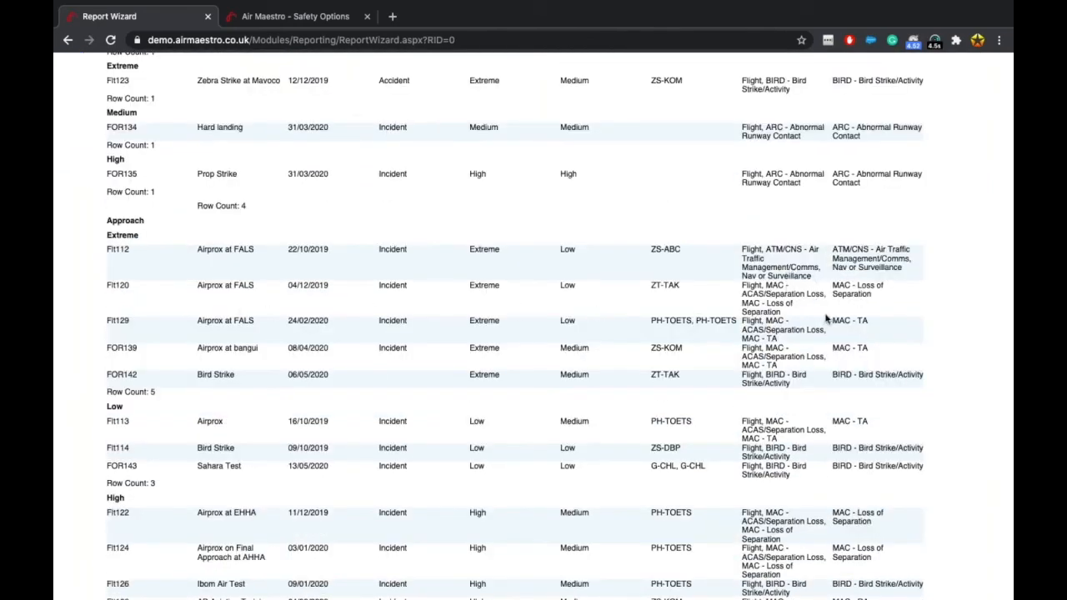
scroll(765, 311, "up", 3)
scroll(759, 313, "down", 3)
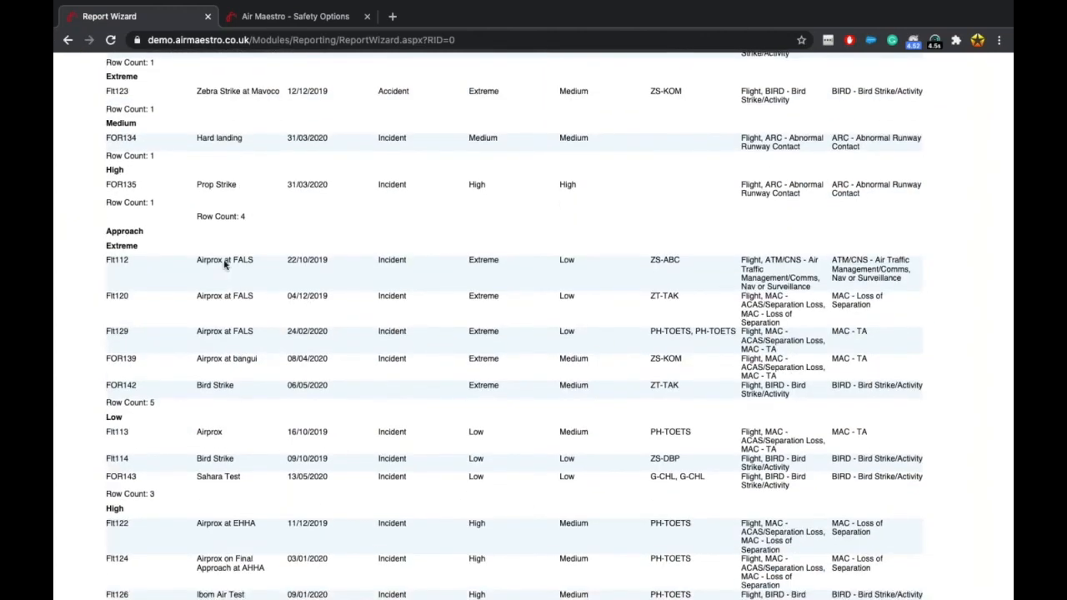
scroll(358, 290, "up", 5)
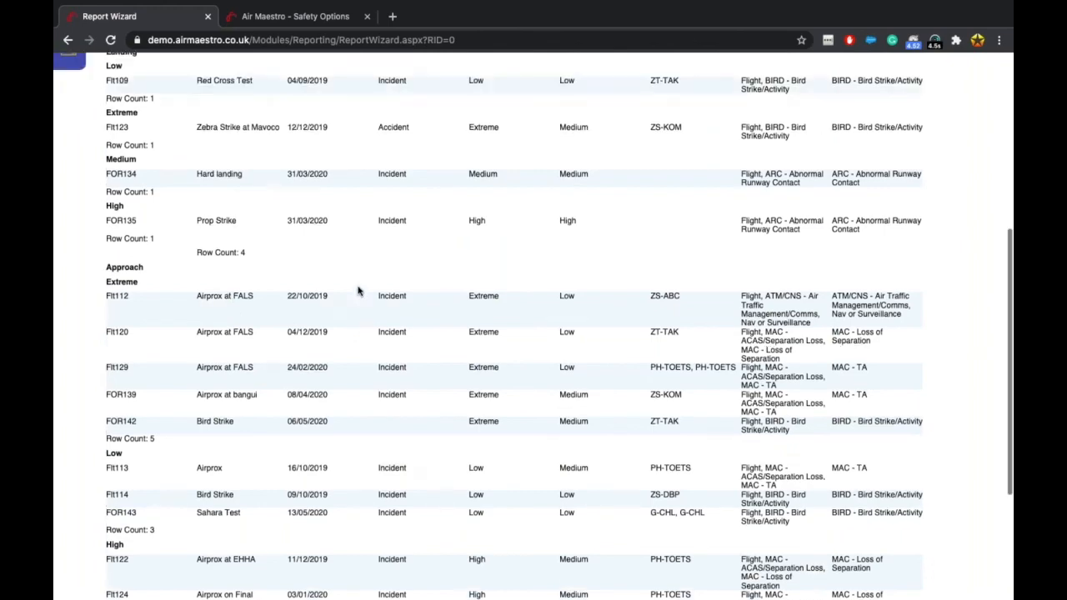
scroll(359, 290, "down", 1)
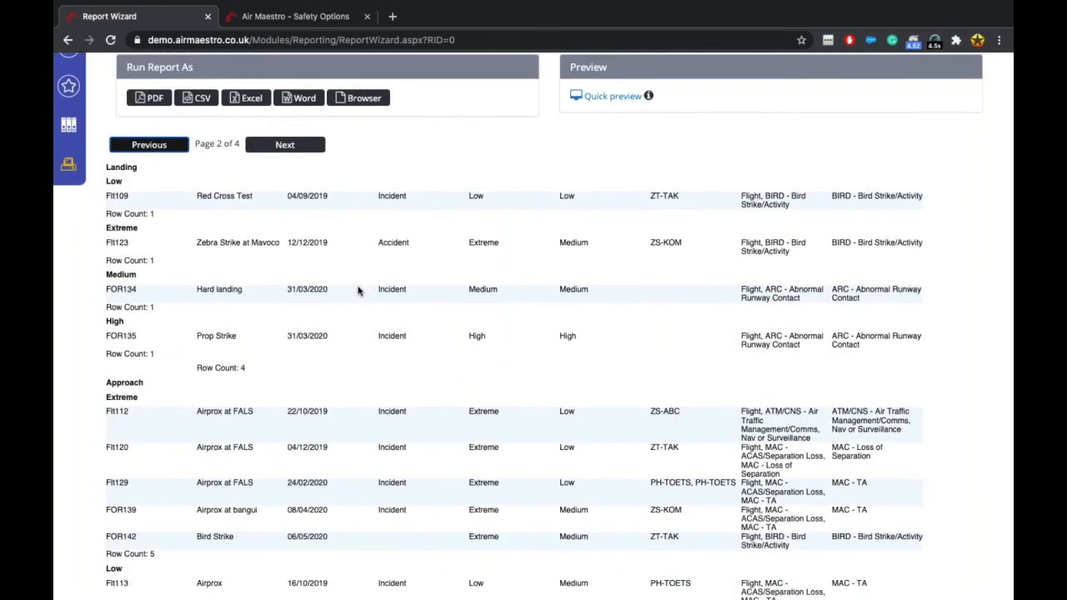
scroll(359, 290, "up", 4)
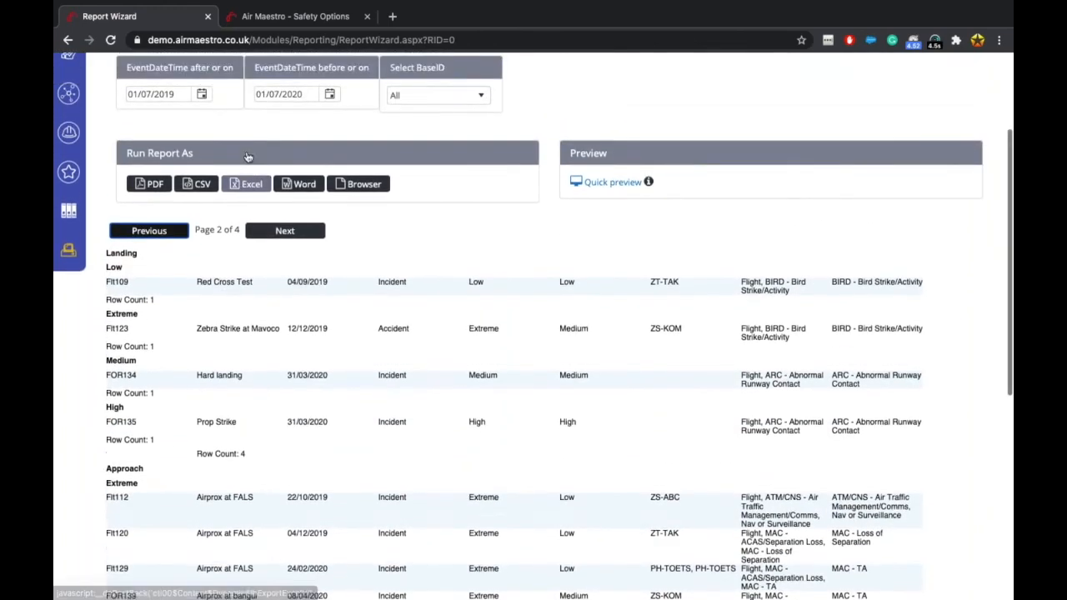
scroll(248, 157, "down", 4)
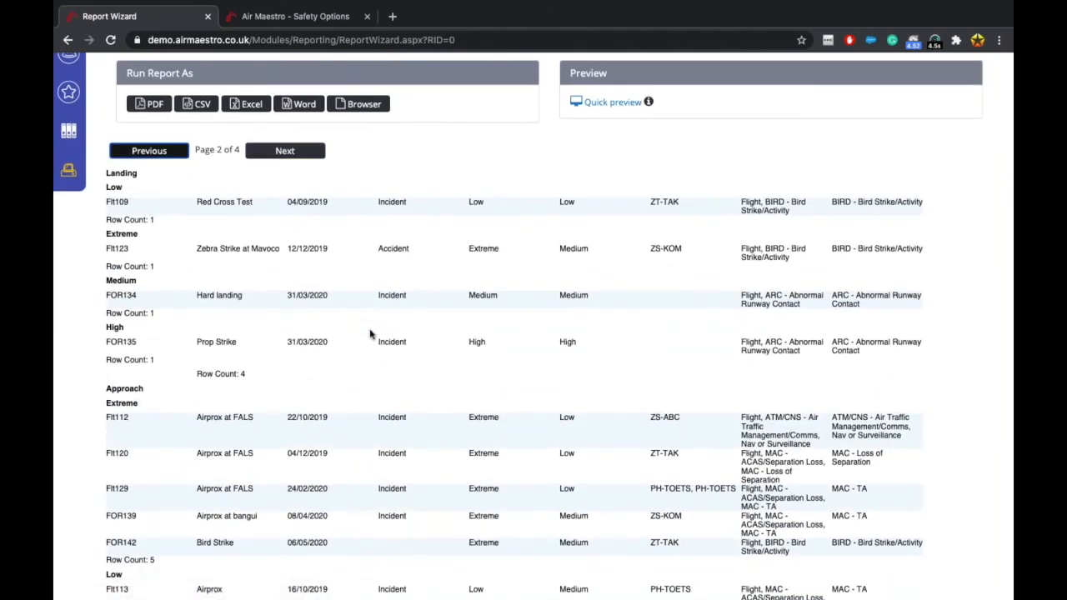
scroll(370, 333, "down", 1)
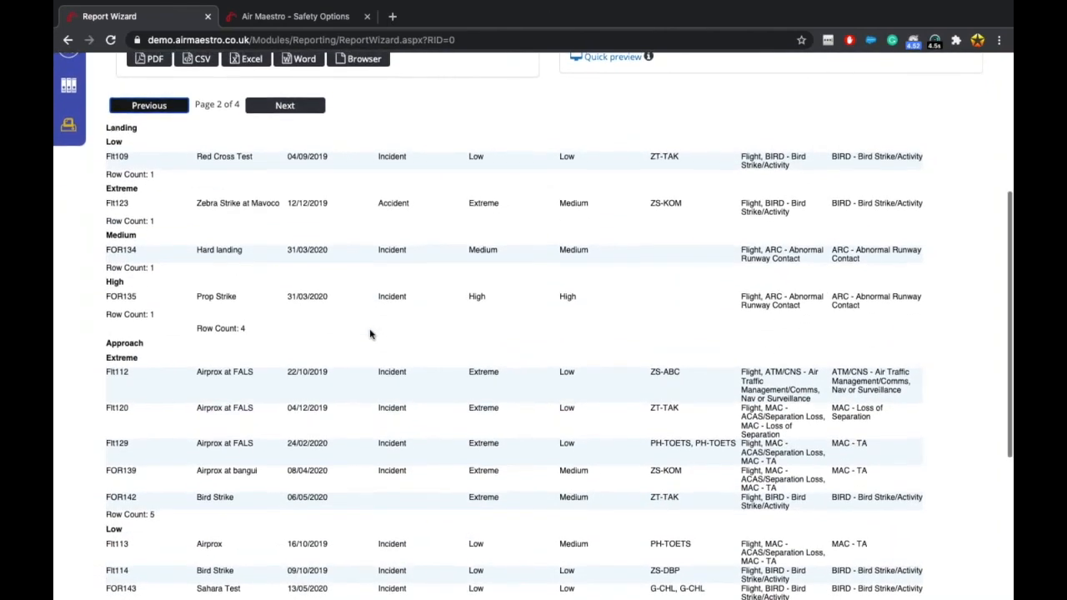
scroll(370, 333, "up", 8)
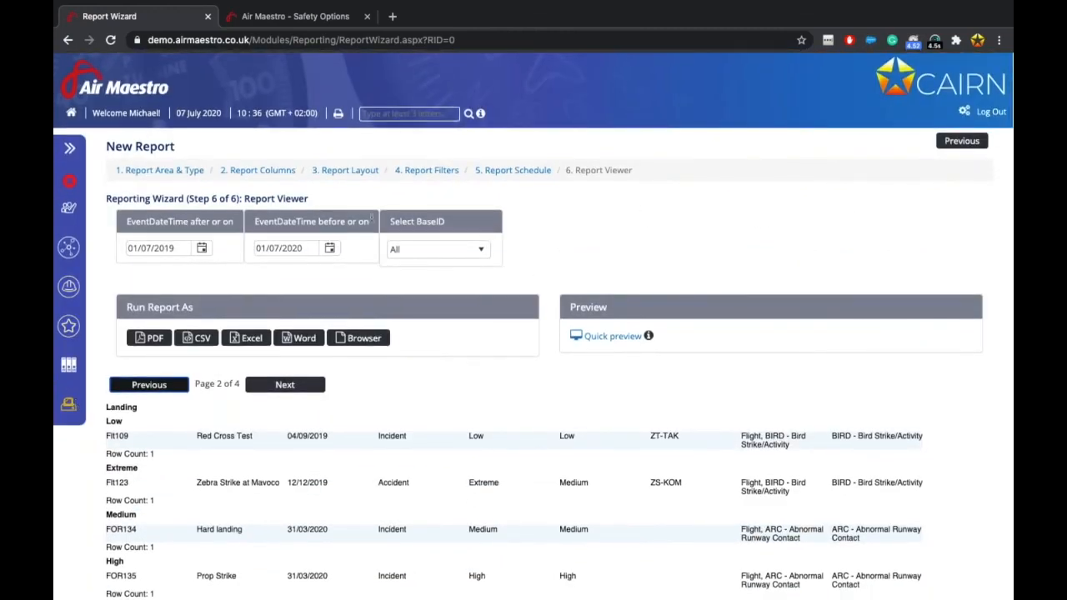
Return to Global Reporting and scroll Available Reports to find 'Occurrences by phase of flight'.
left_click(69, 409)
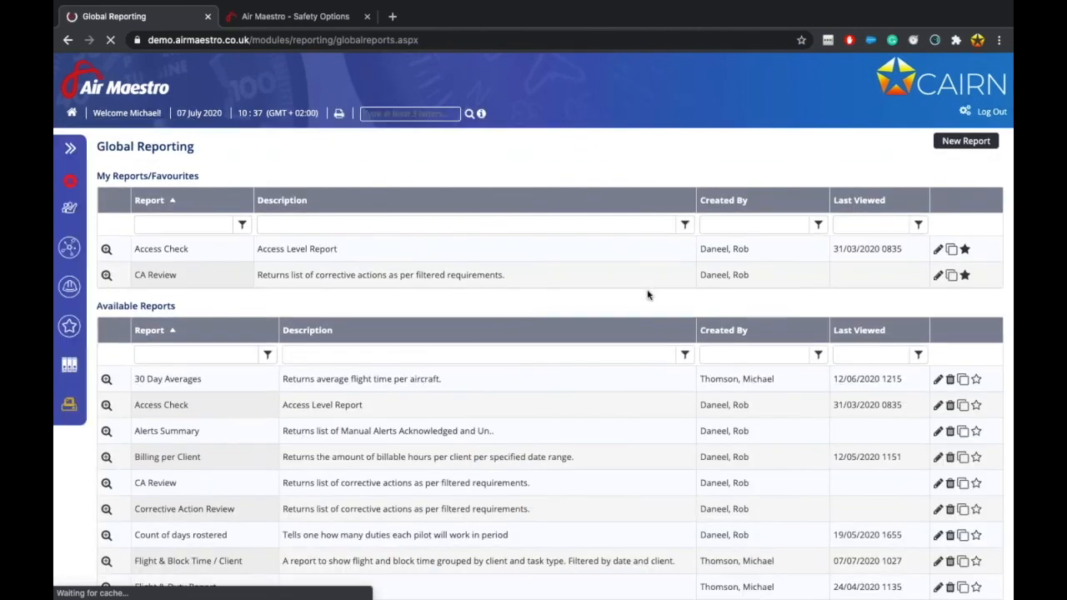
scroll(648, 295, "down", 3)
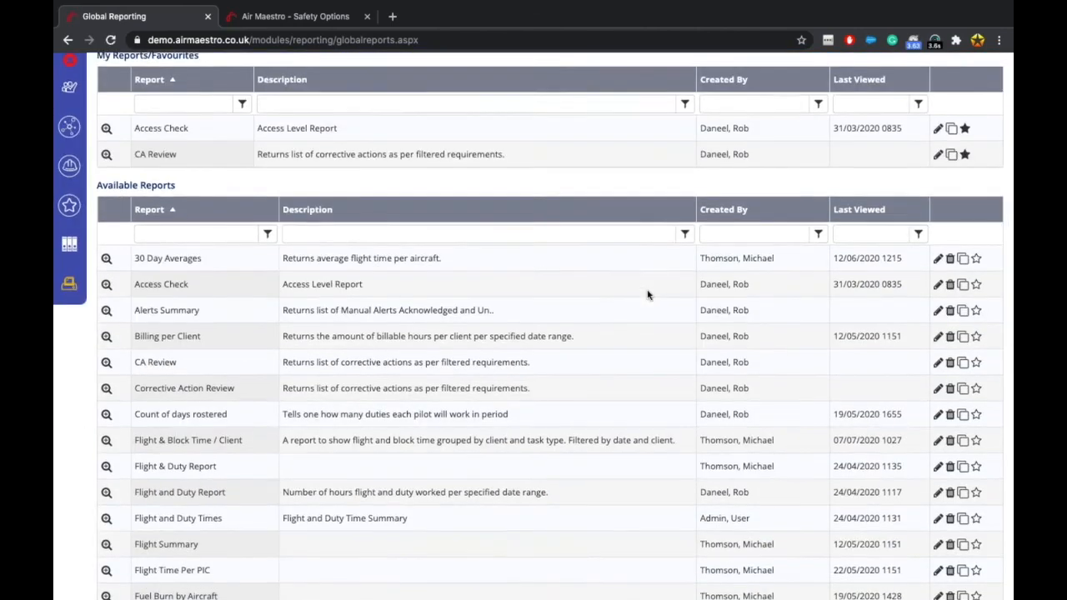
scroll(648, 294, "up", 3)
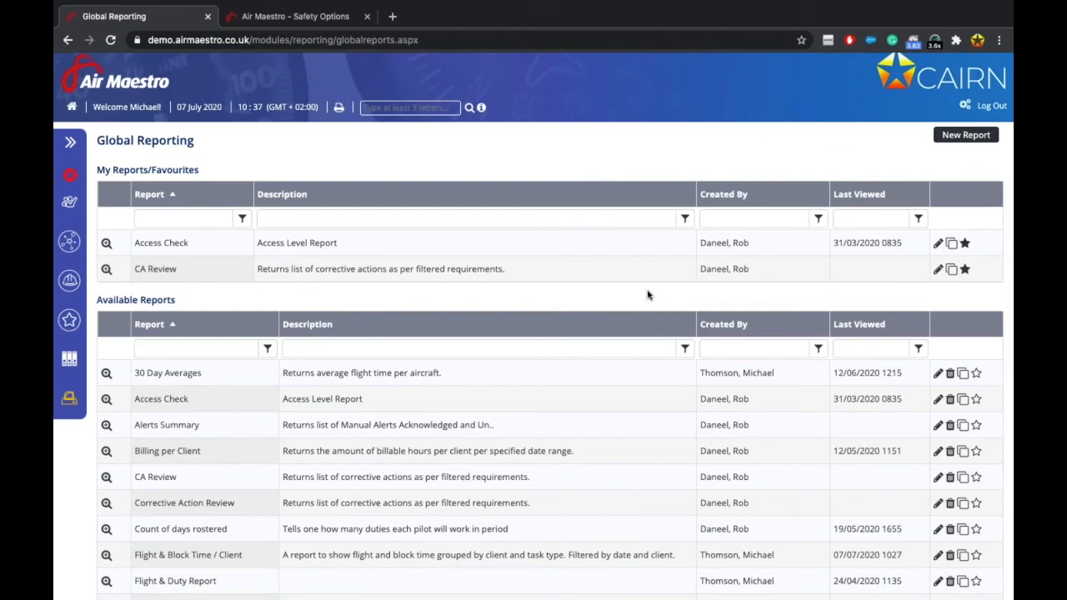
scroll(377, 421, "down", 3)
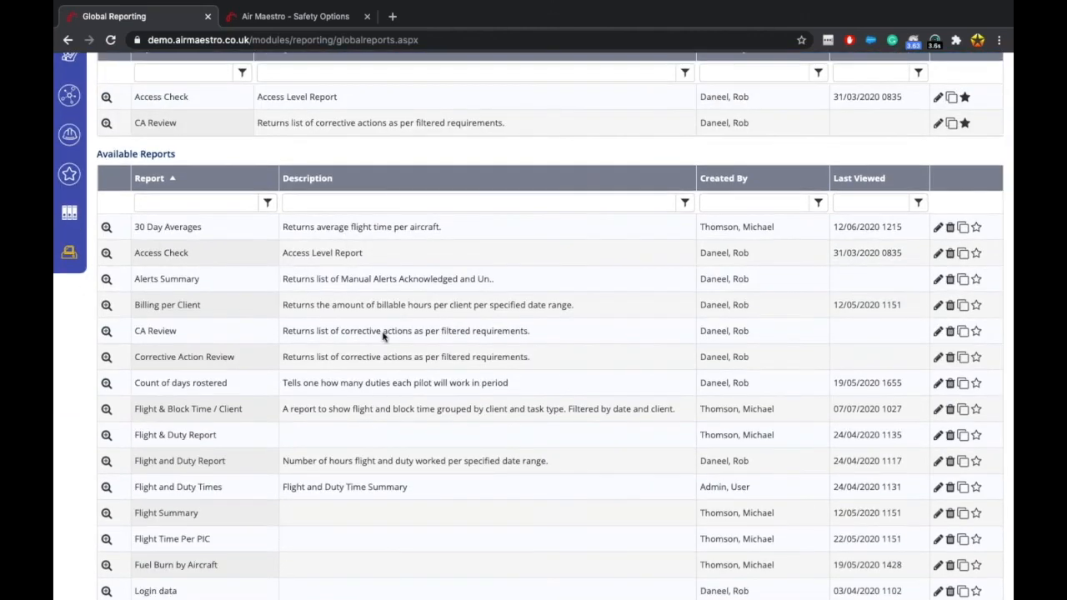
scroll(382, 336, "down", 4)
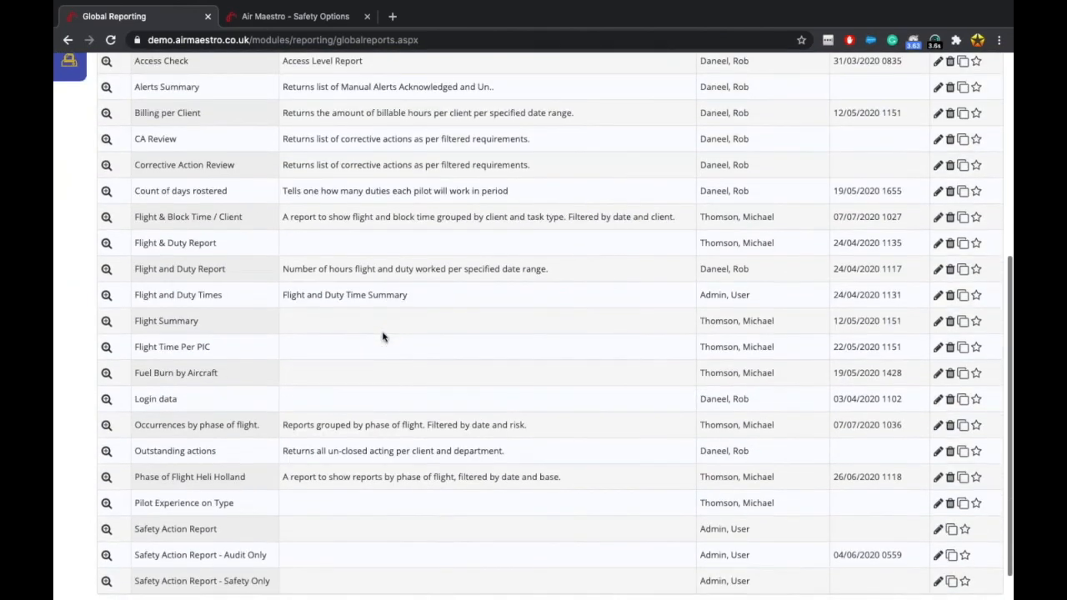
scroll(383, 336, "down", 1)
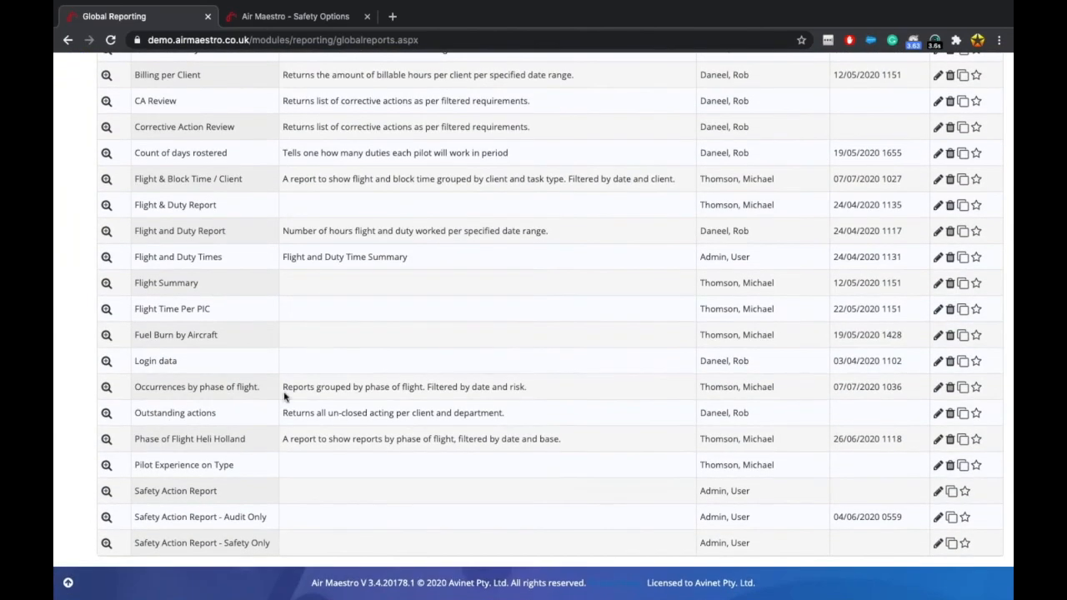
scroll(283, 397, "up", 1)
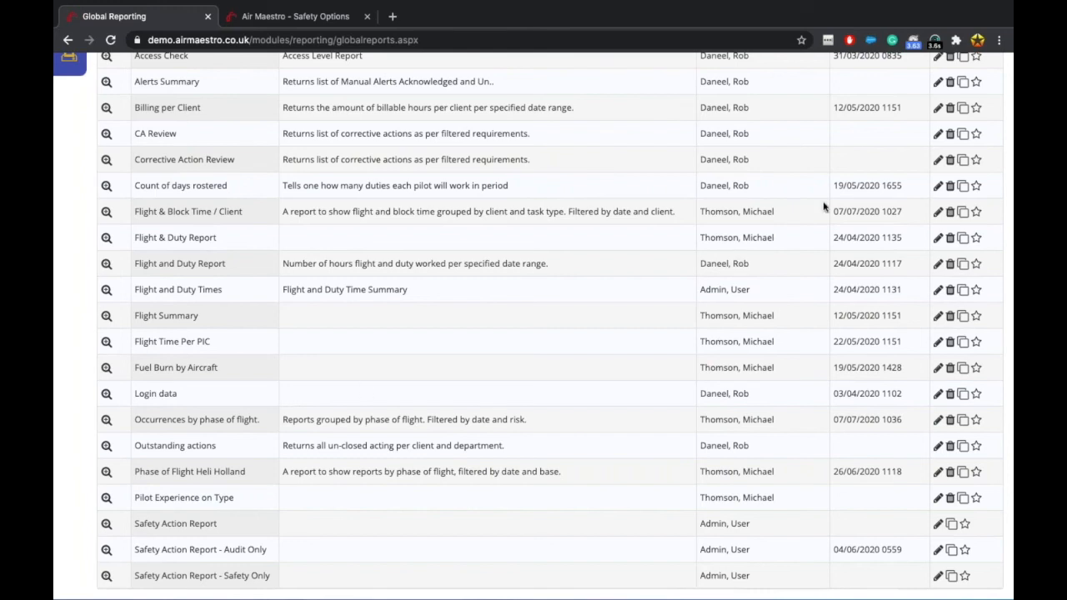
scroll(824, 208, "up", 1)
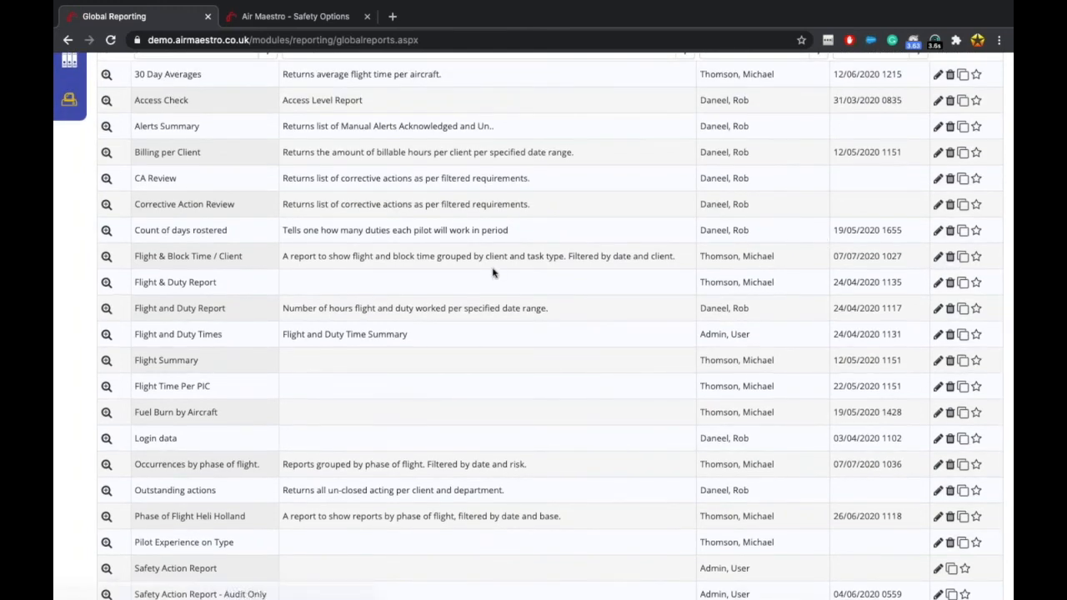
scroll(495, 272, "up", 1)
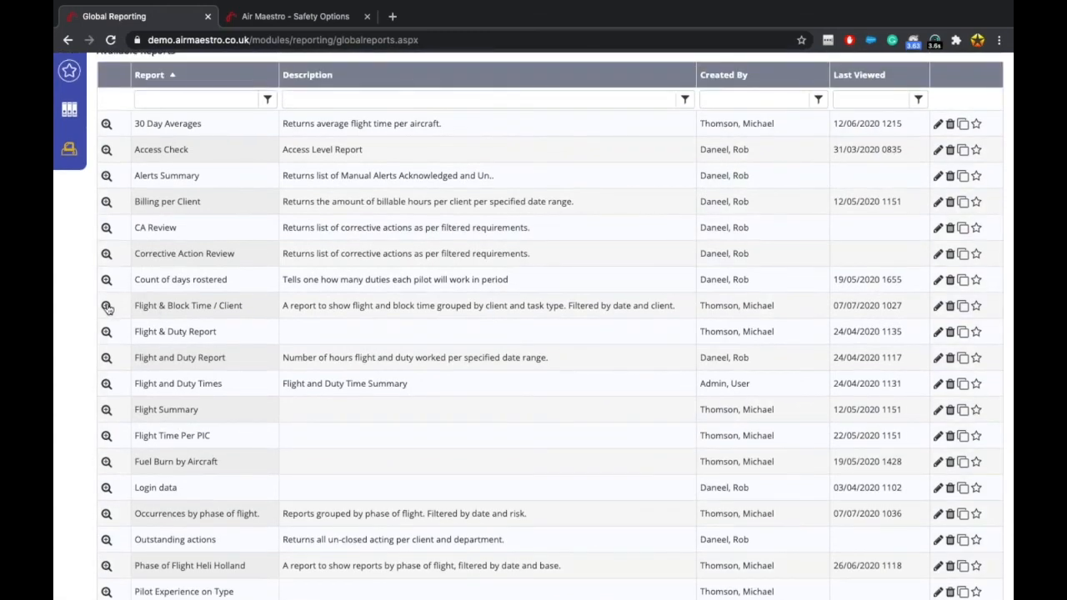
Run the Flight & Block Time / Client report in the browser for 01/07/2019 to 01/07/2020.
left_click(107, 307)
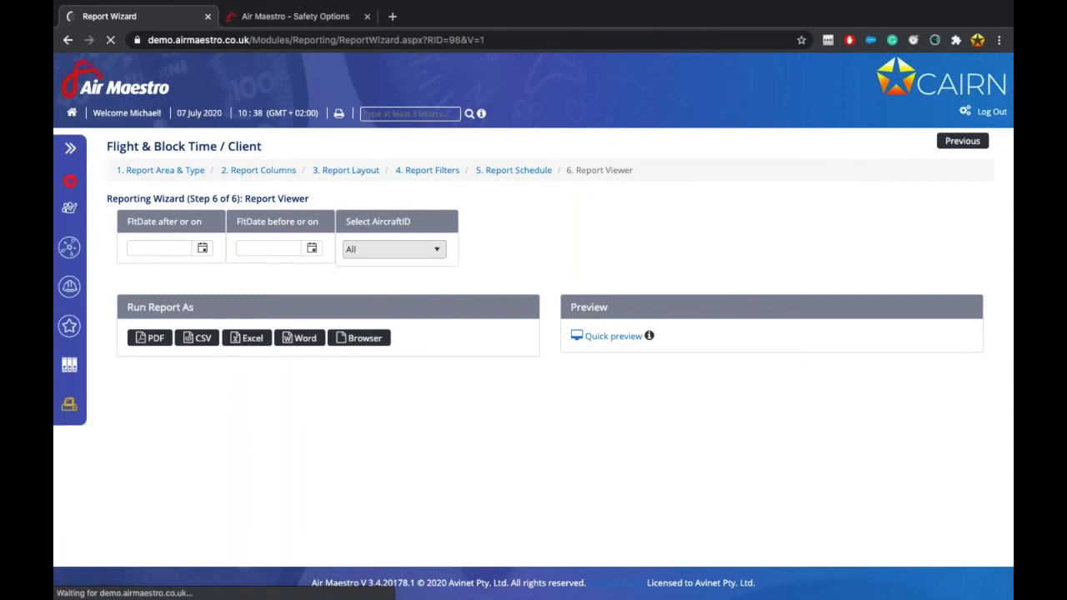
left_click(396, 250)
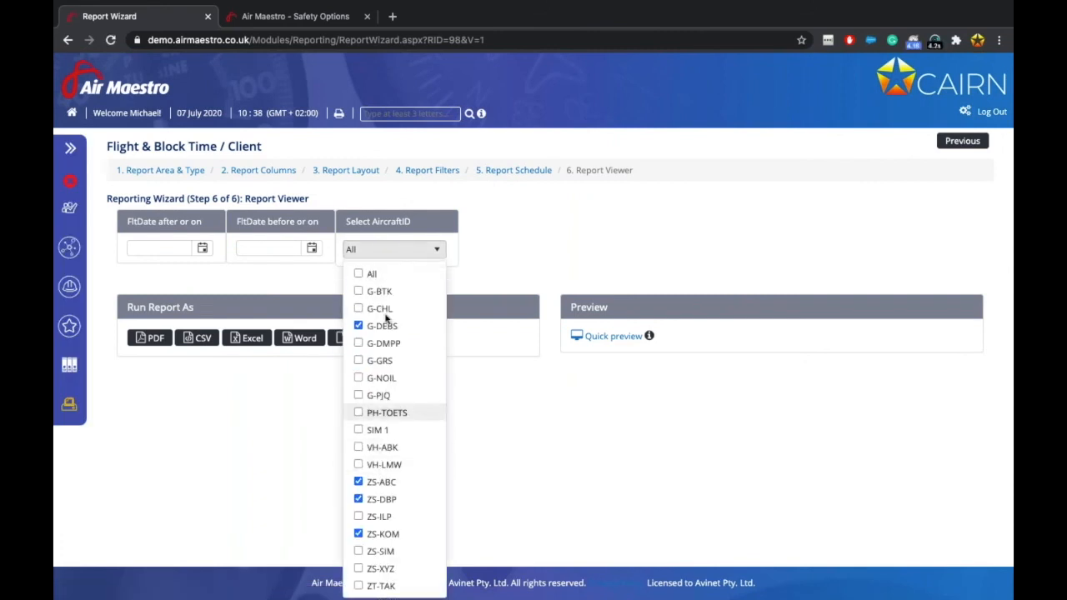
left_click(204, 249)
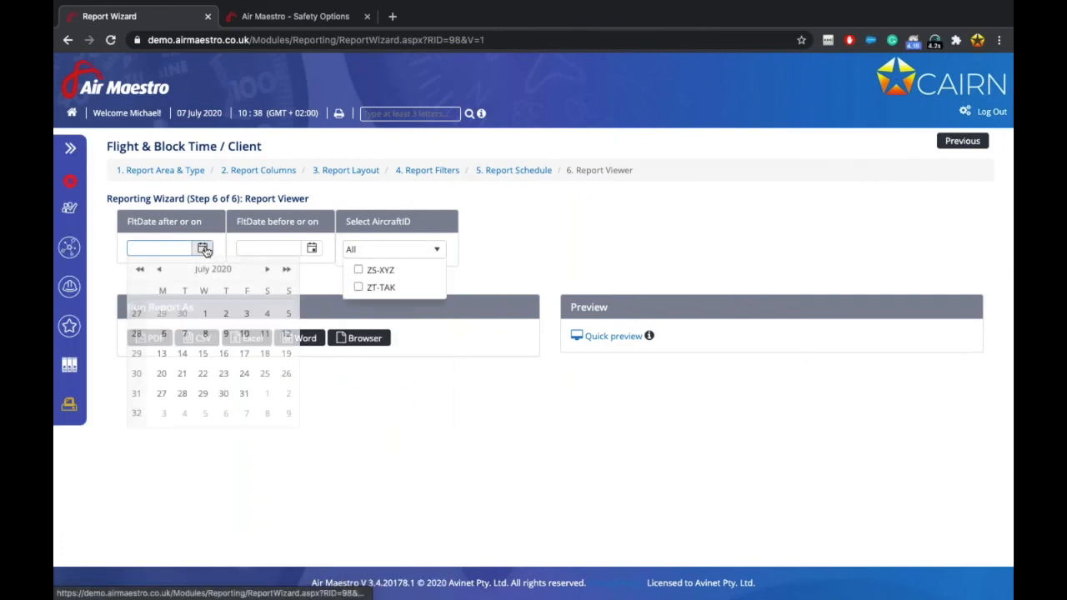
left_click(421, 249)
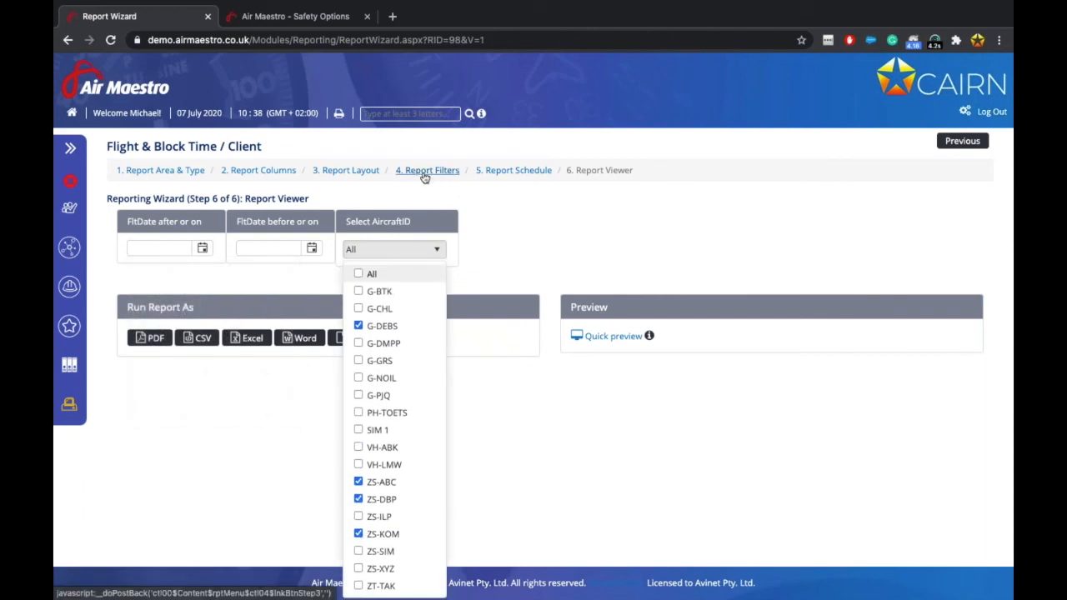
left_click(203, 249)
left_click(137, 274)
left_click(137, 274)
left_click(138, 274)
left_click(137, 274)
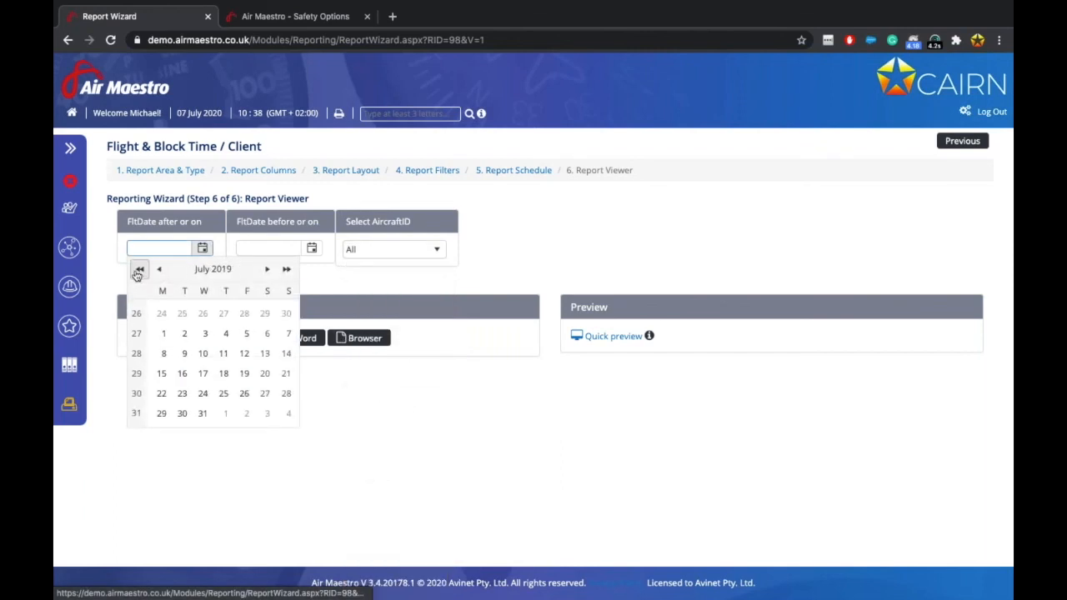
left_click(163, 333)
left_click(312, 248)
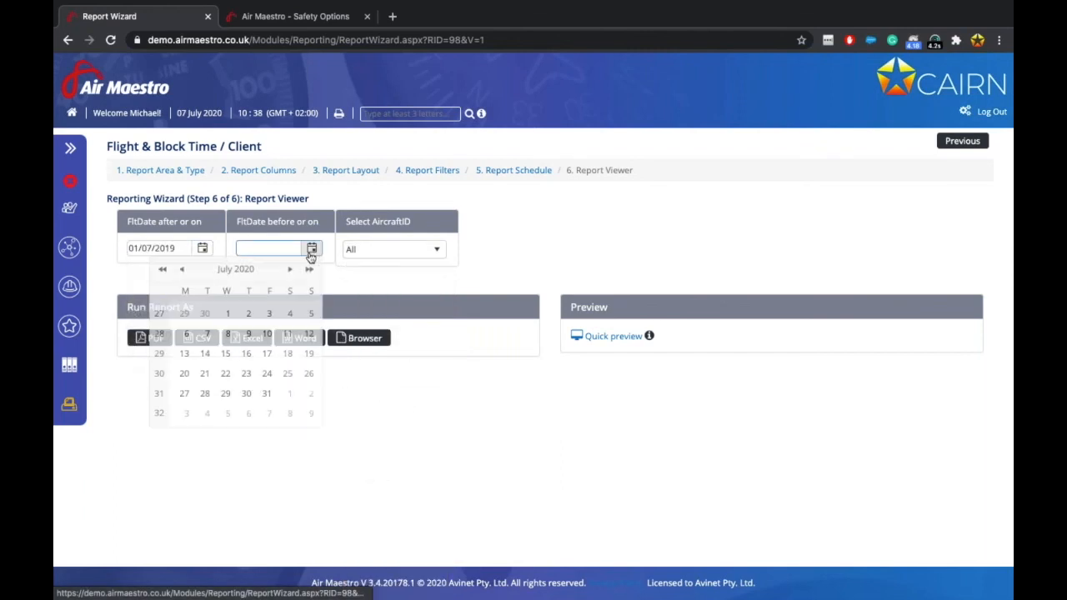
left_click(227, 312)
left_click(363, 337)
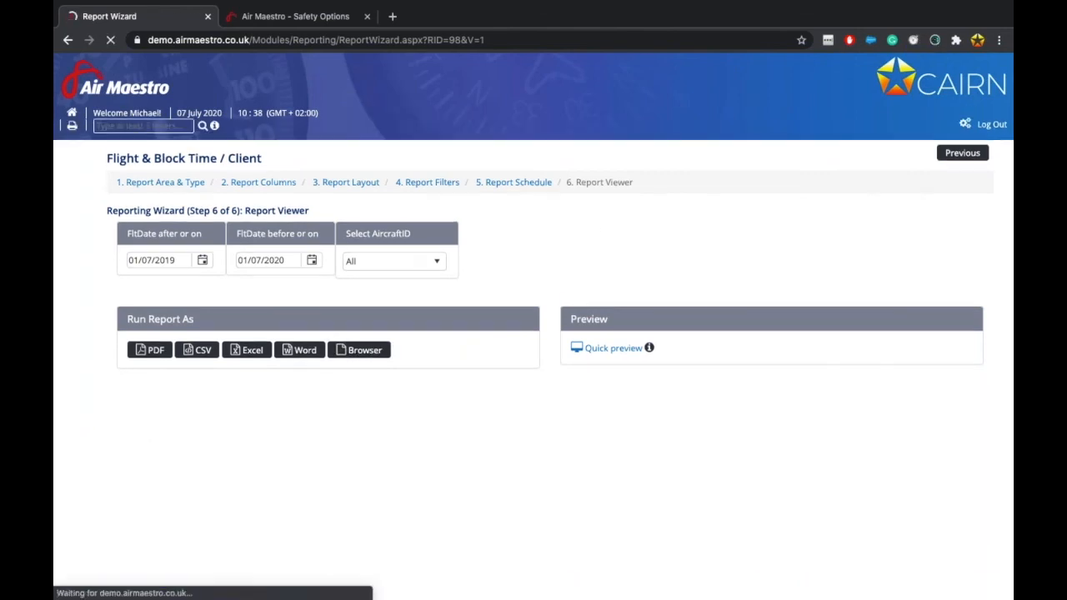
Review the results, checking aircraft ID choices and paging to page 2 and back.
scroll(597, 404, "down", 2)
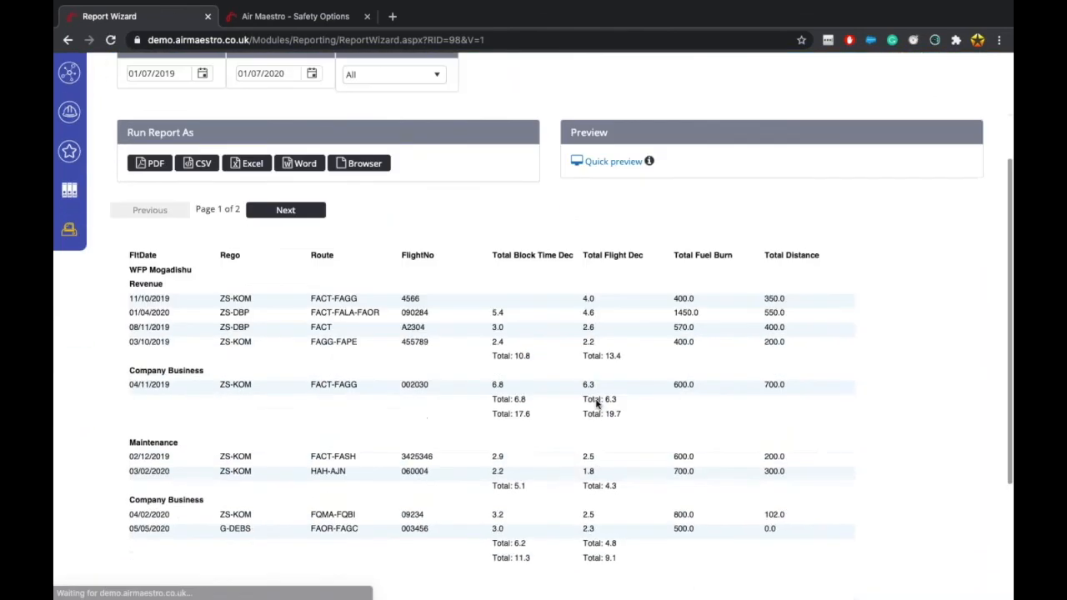
left_click(393, 166)
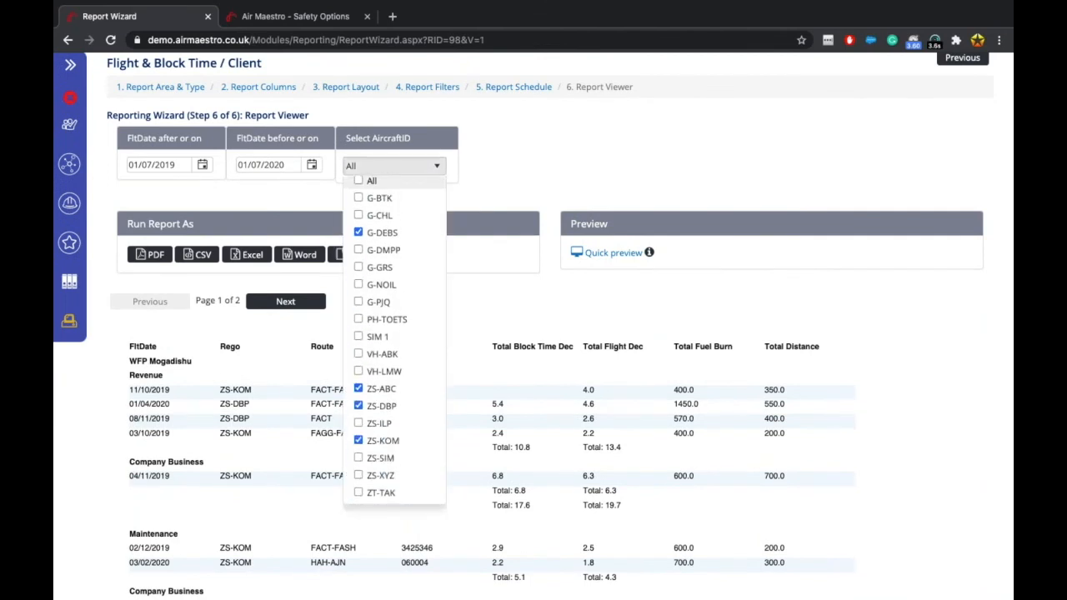
left_click(569, 134)
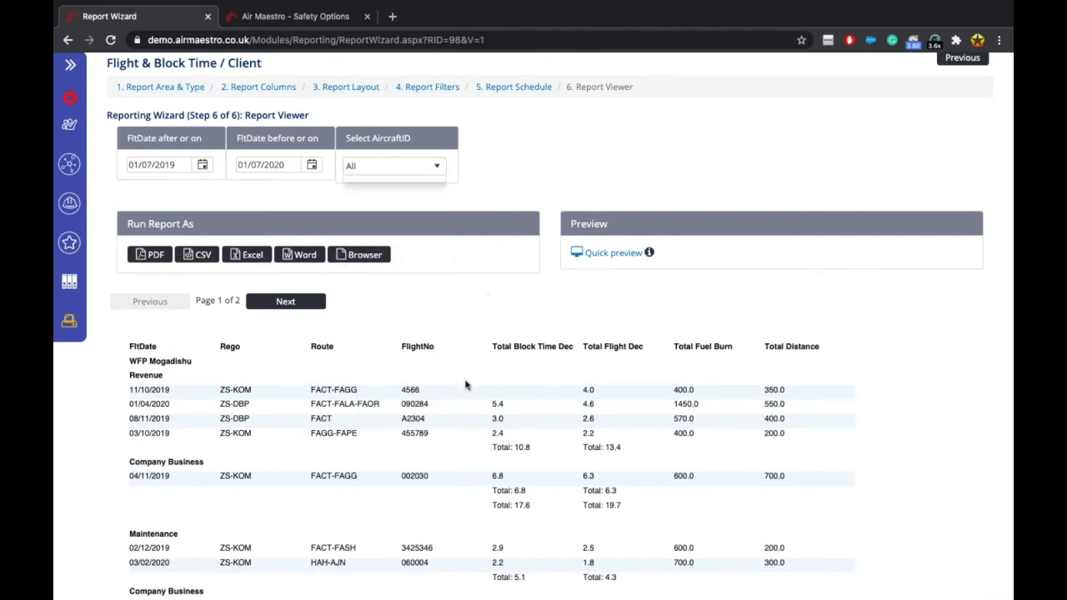
scroll(465, 381, "down", 5)
scroll(466, 385, "up", 1)
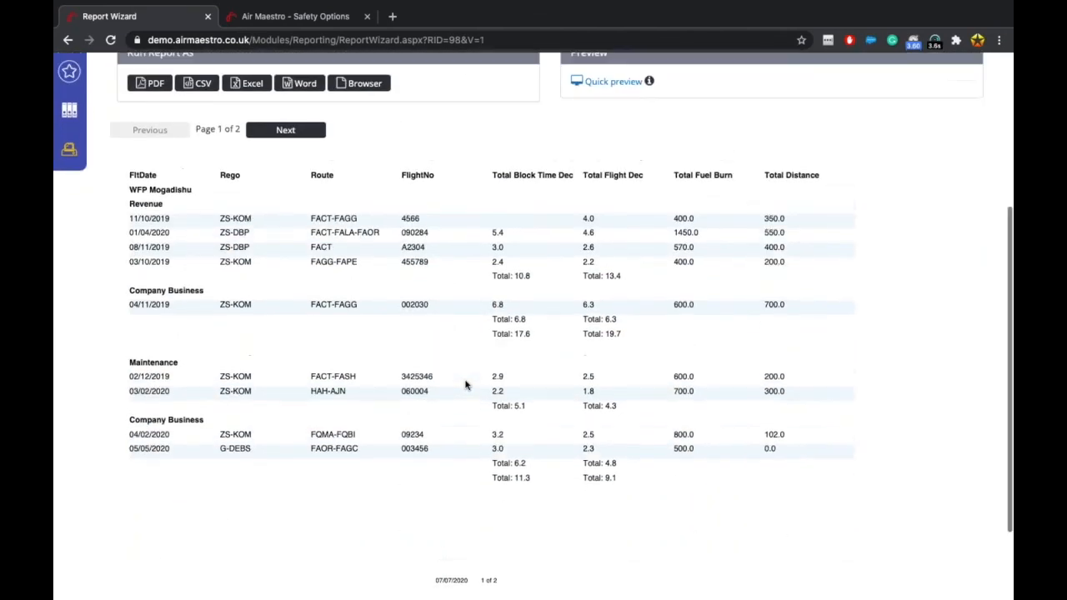
left_click(283, 134)
left_click(154, 135)
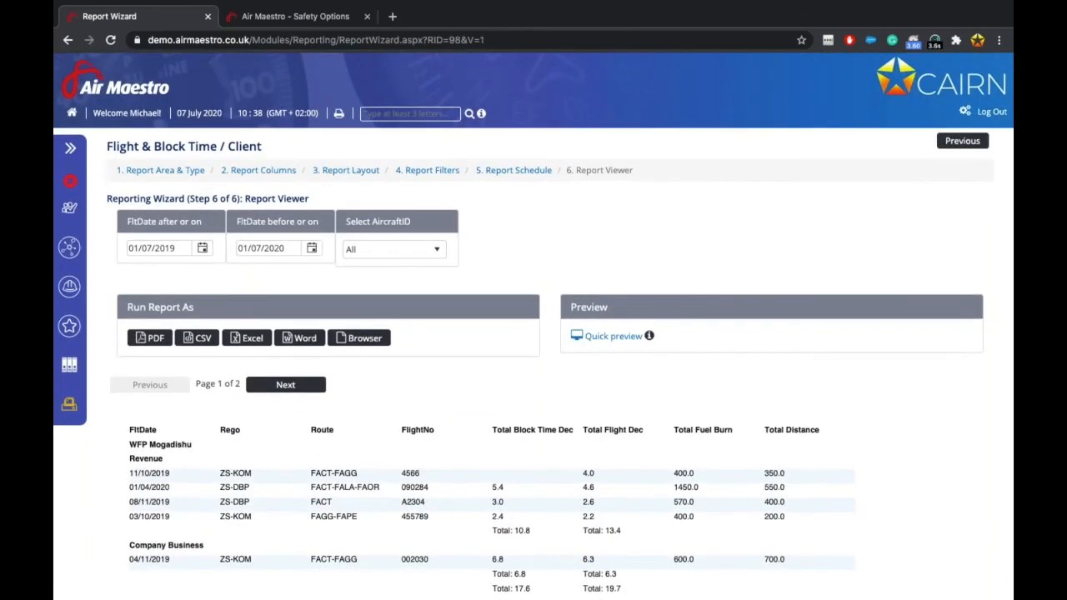